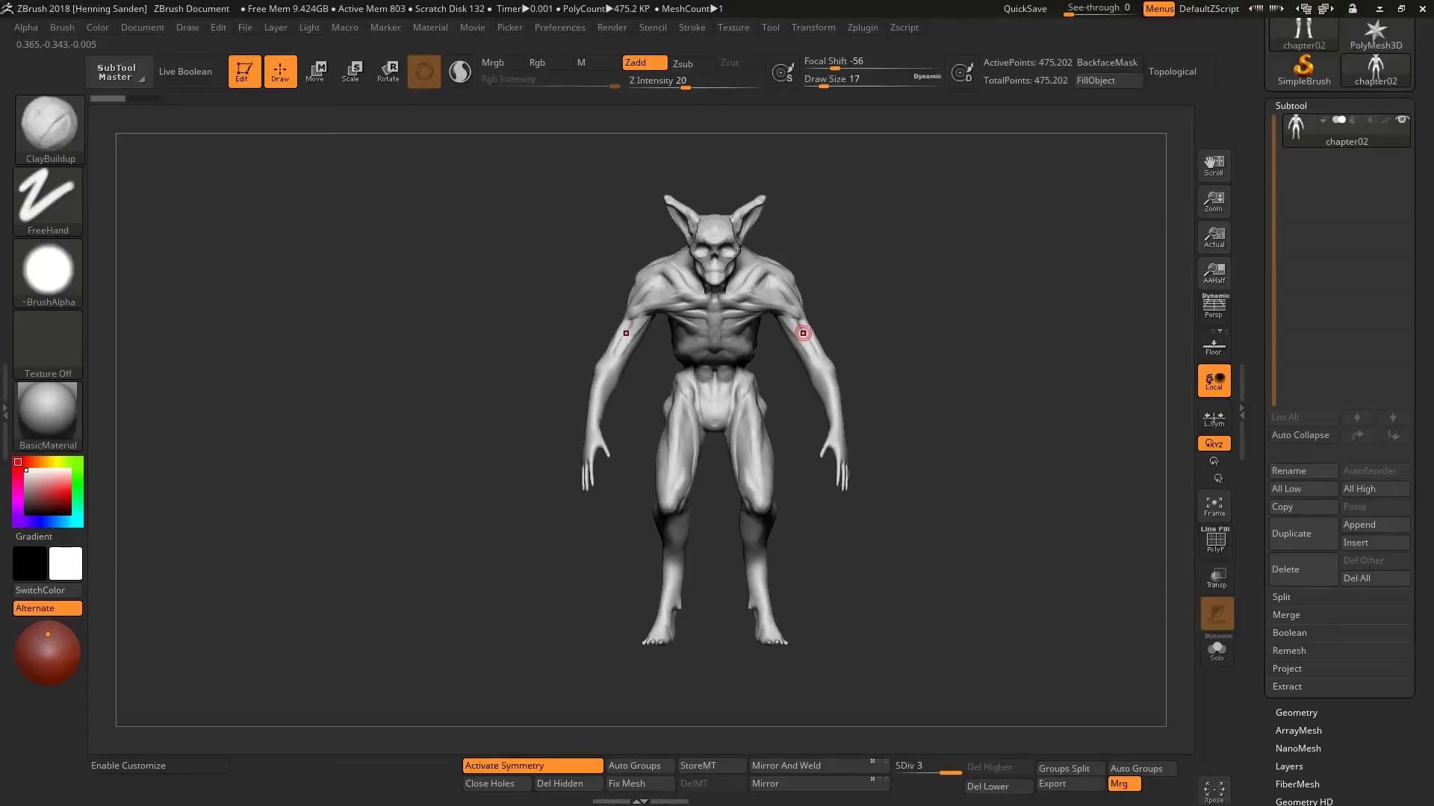
Step: Zoom in on the torso and enlarge the ClayBuildup brush to size 41
left_click_drag(808, 537, 810, 654)
right_click_drag(742, 417, 769, 321, "ctrl")
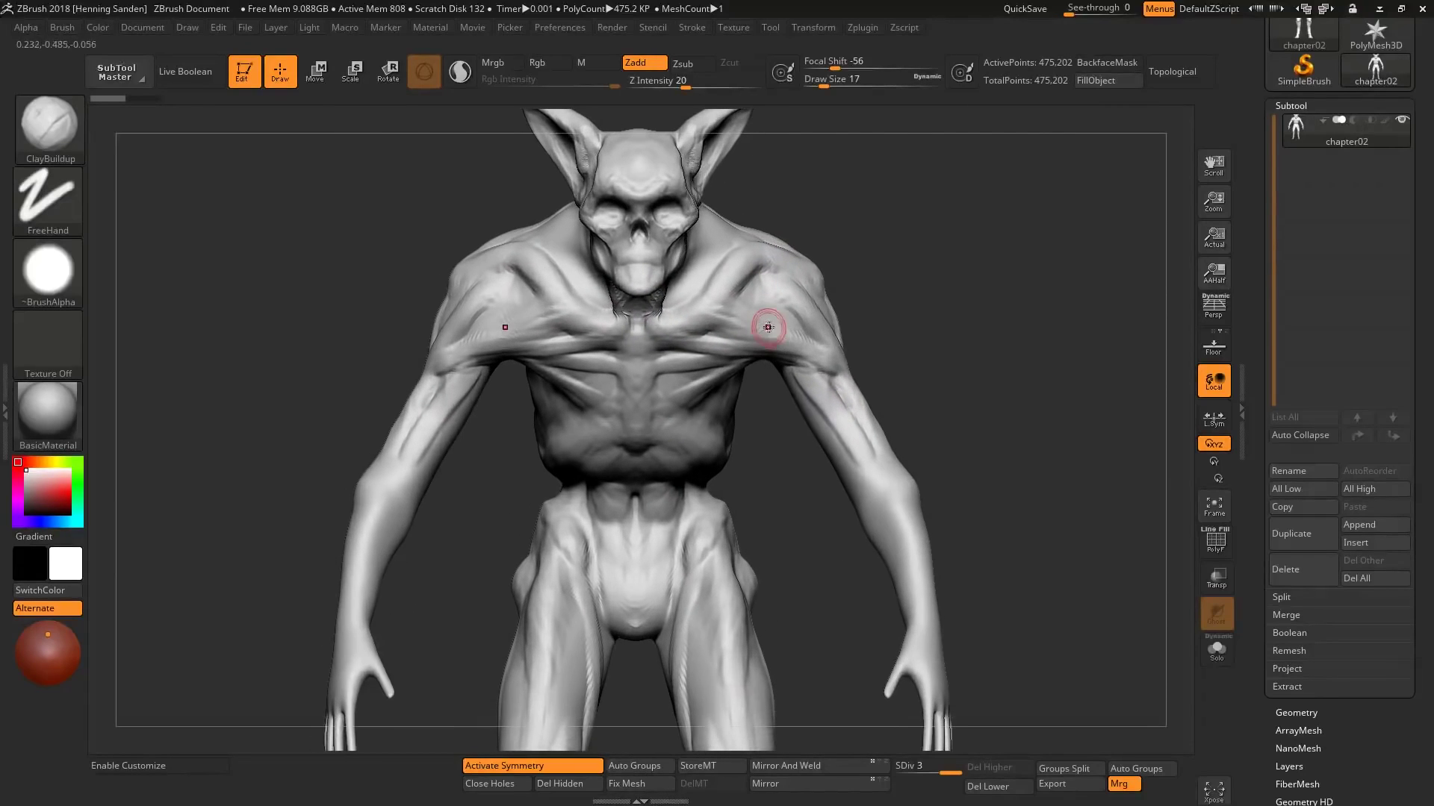
key("s")
left_click_drag(777, 322, 816, 353)
mouse_move(816, 353)
right_mouse_down()
mouse_move(797, 340)
mouse_move(864, 432)
right_mouse_up()
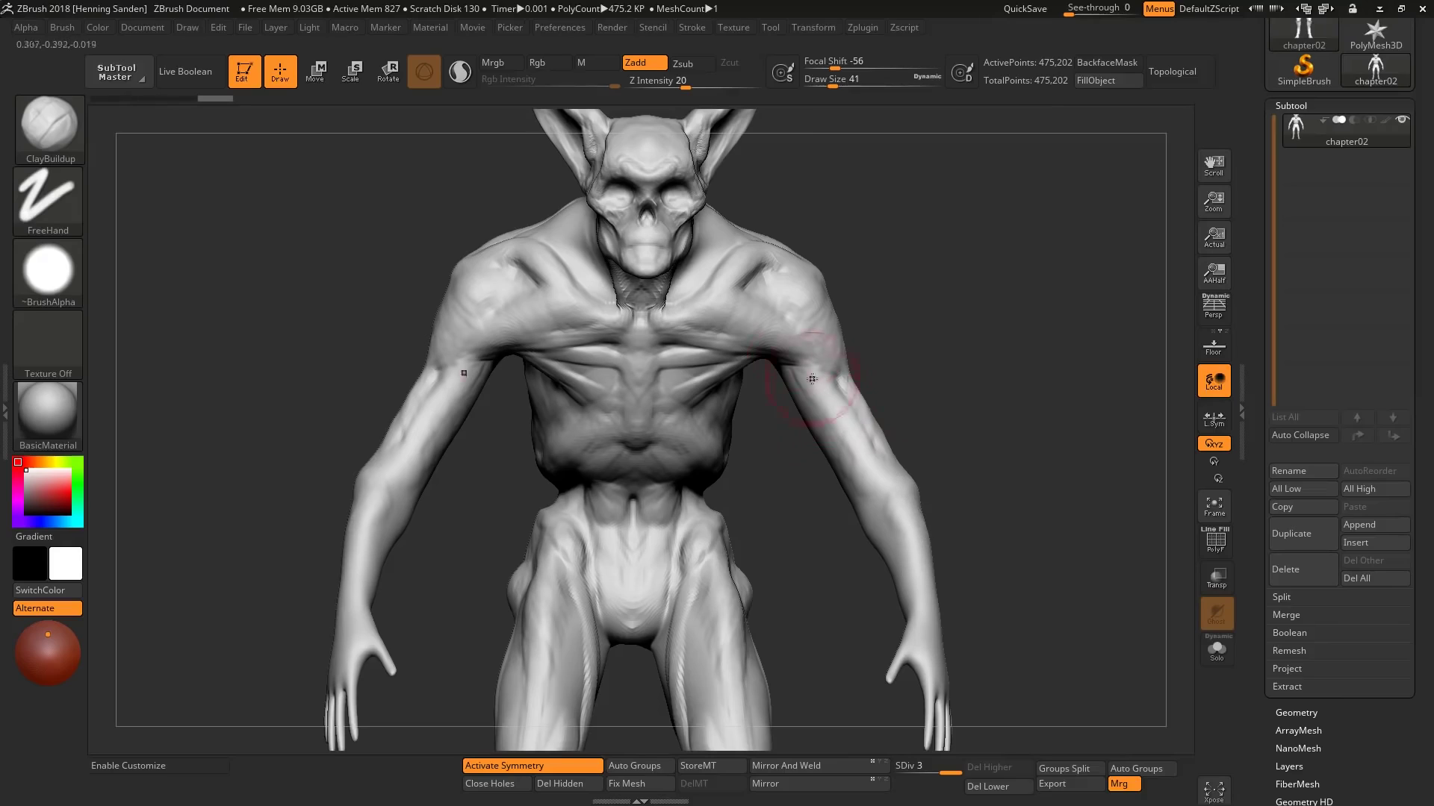
Step: Build up the chest with symmetric strokes and deepen the front shoulder groove
mouse_move(736, 373)
left_mouse_down()
mouse_move(612, 388)
mouse_move(568, 370)
mouse_move(635, 403)
left_mouse_up()
right_click_drag(634, 404, 572, 408)
left_click_drag(572, 409, 526, 364)
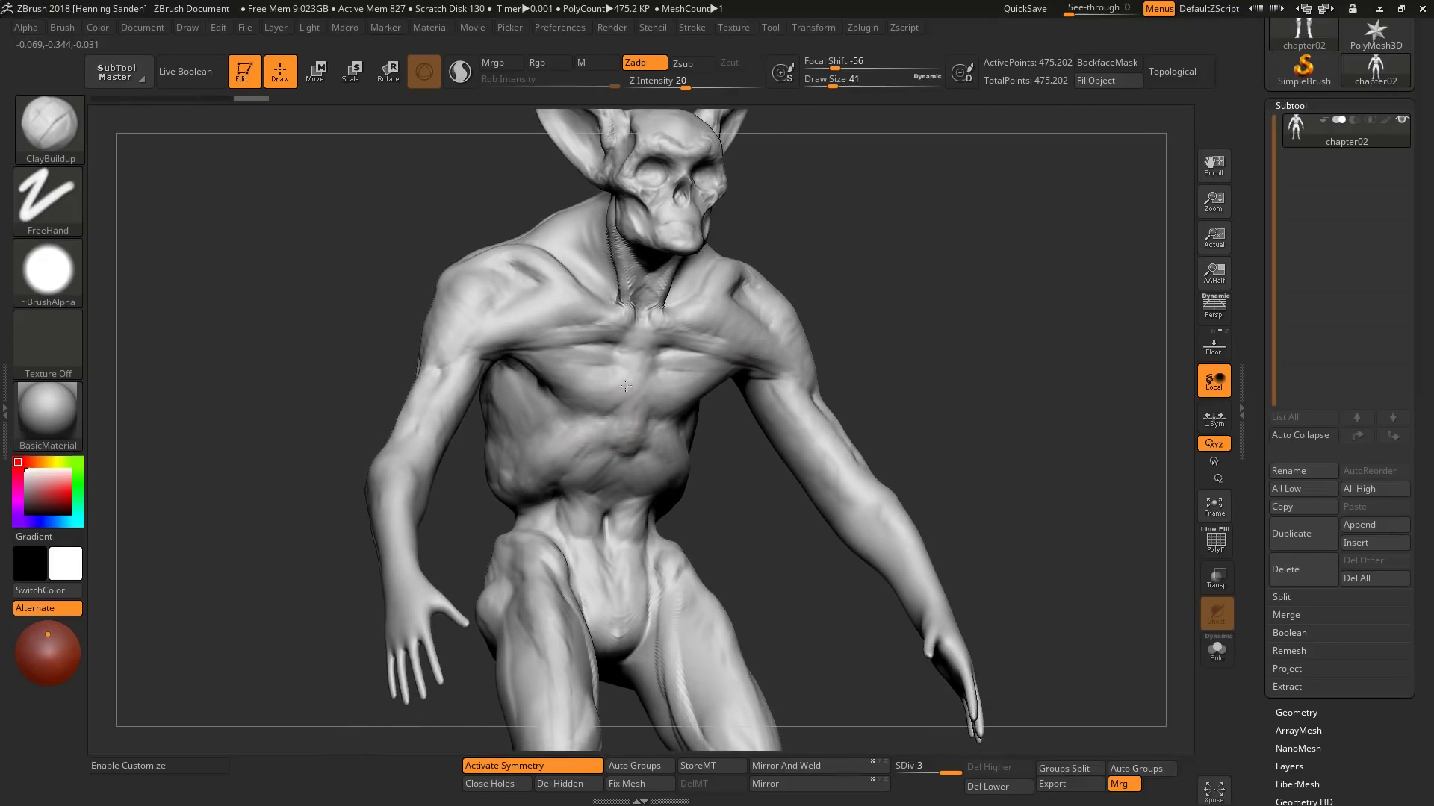
left_click_drag(626, 386, 575, 359)
right_click_drag(575, 358, 608, 304)
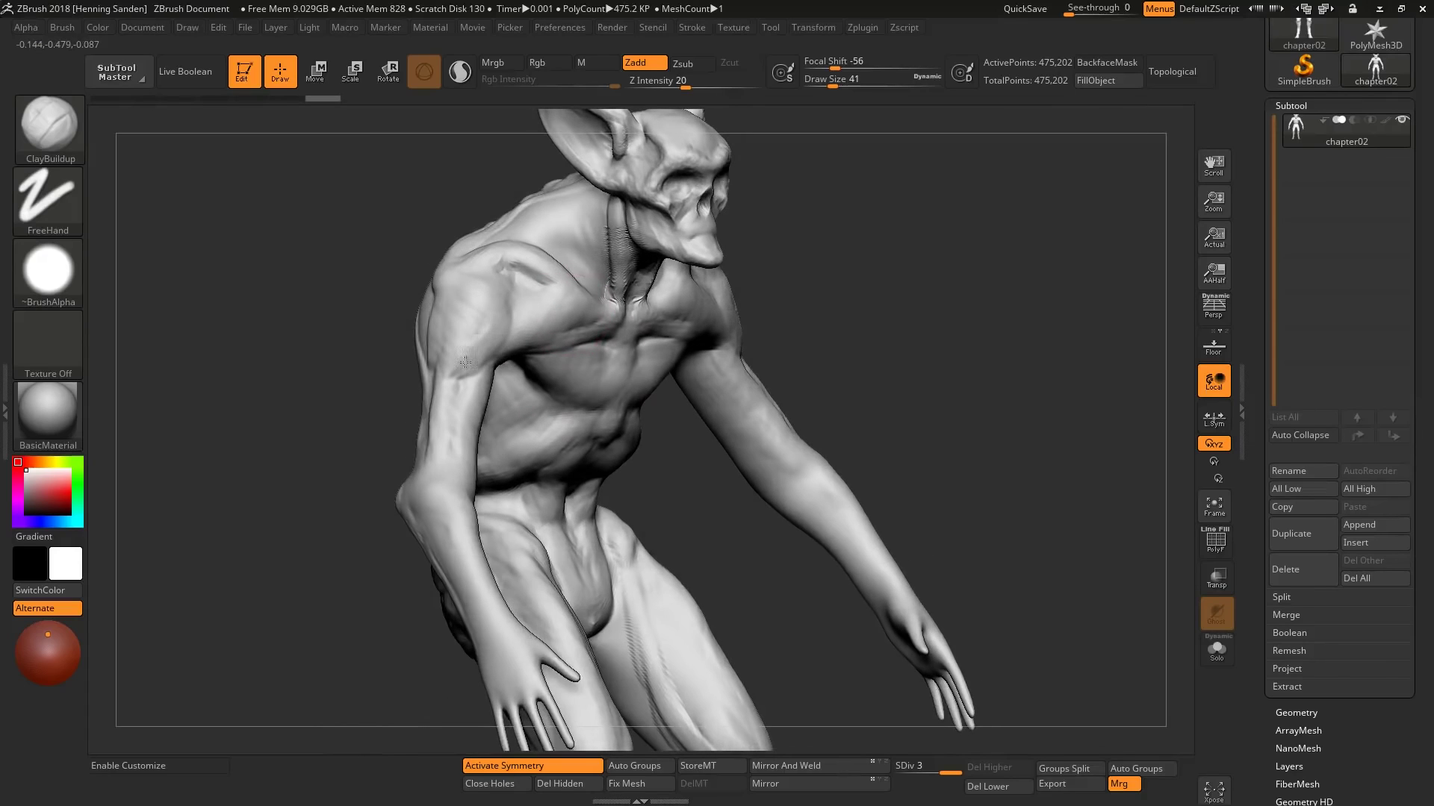
mouse_move(465, 362)
left_mouse_down()
mouse_move(497, 277)
mouse_move(448, 335)
mouse_move(463, 381)
left_mouse_up()
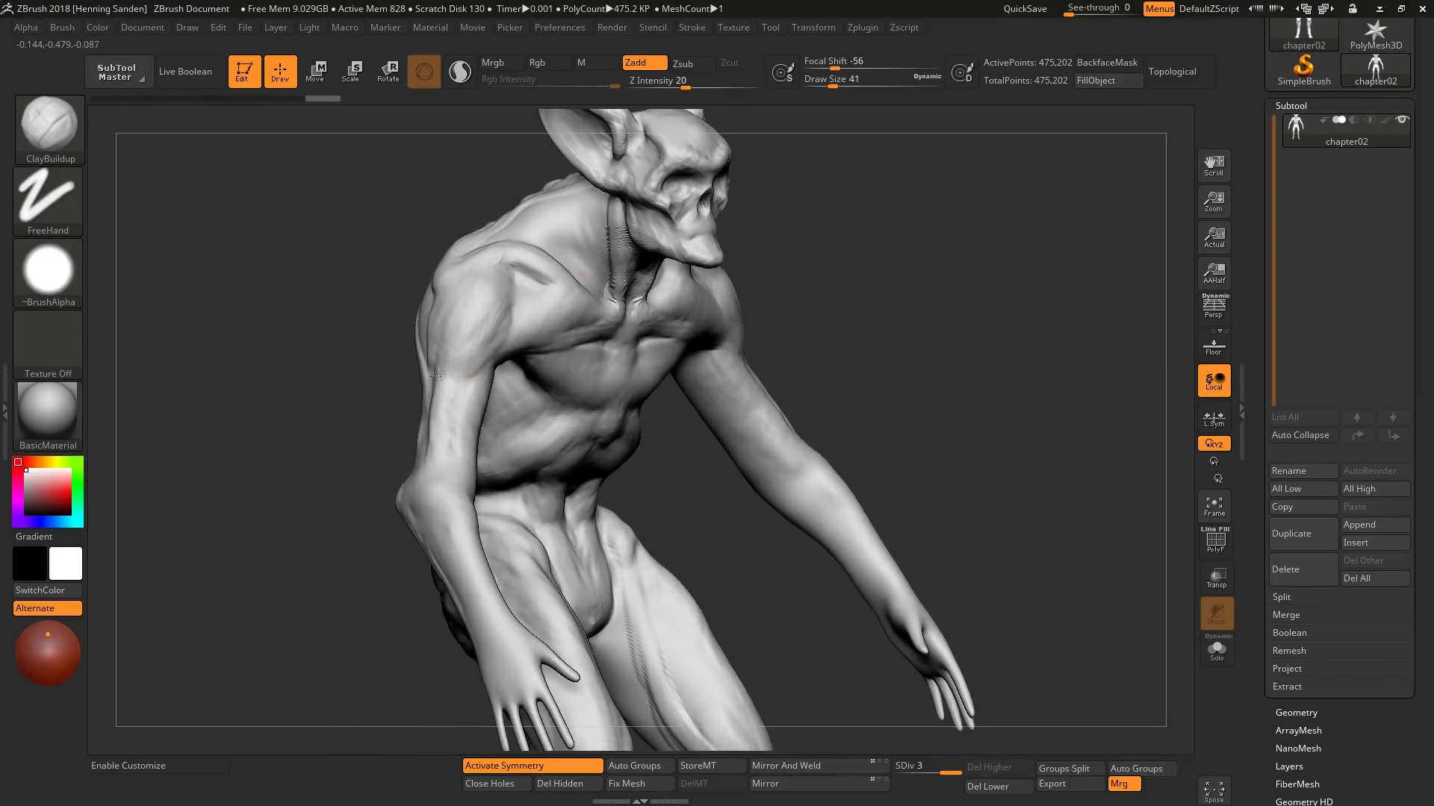
right_click_drag(463, 381, 589, 360)
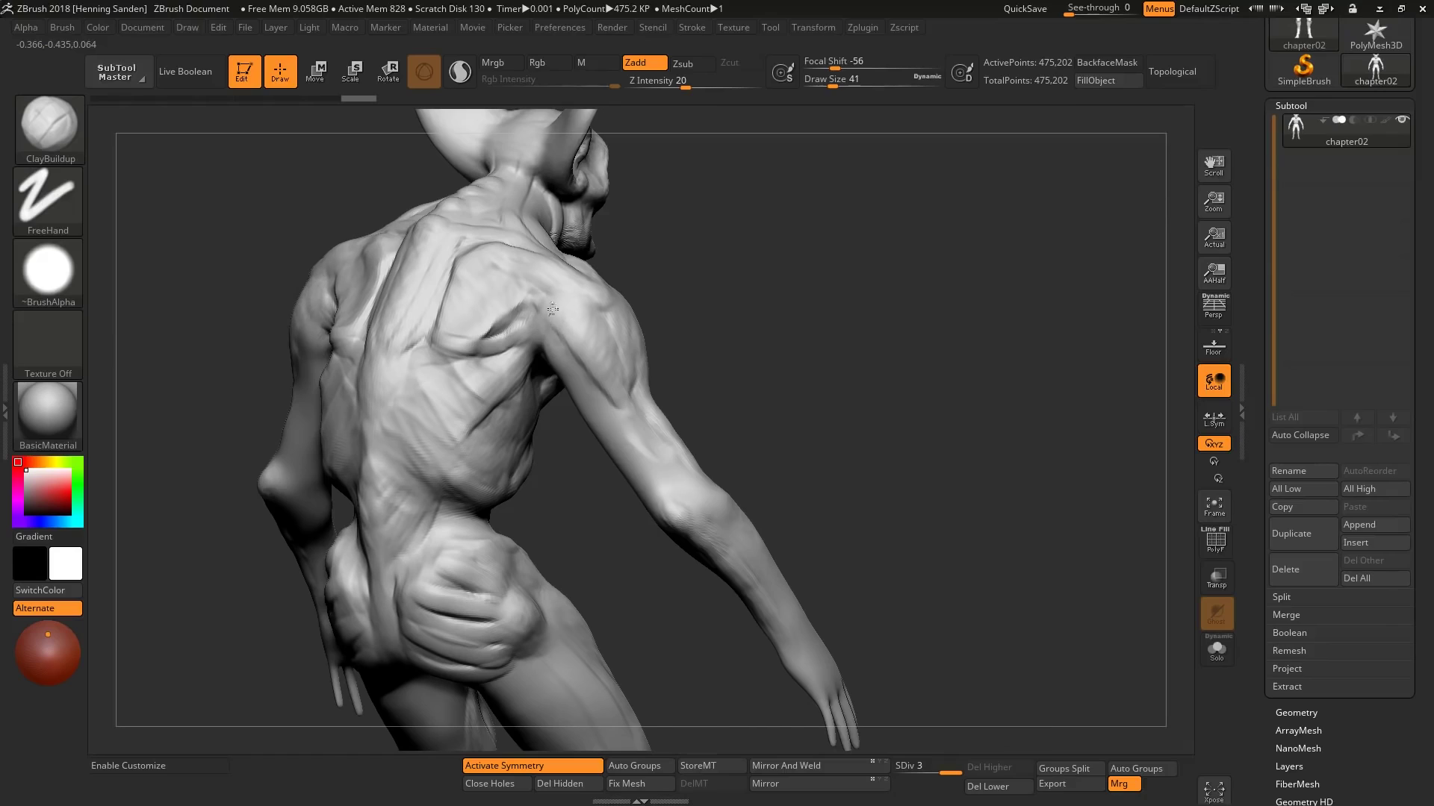
Step: Add ClayBuildup strokes on the upper arm, shoulder blade, lower back and upper back
left_click_drag(557, 302, 635, 409)
mouse_move(635, 410)
right_mouse_down()
mouse_move(773, 386)
mouse_move(725, 386)
right_mouse_up()
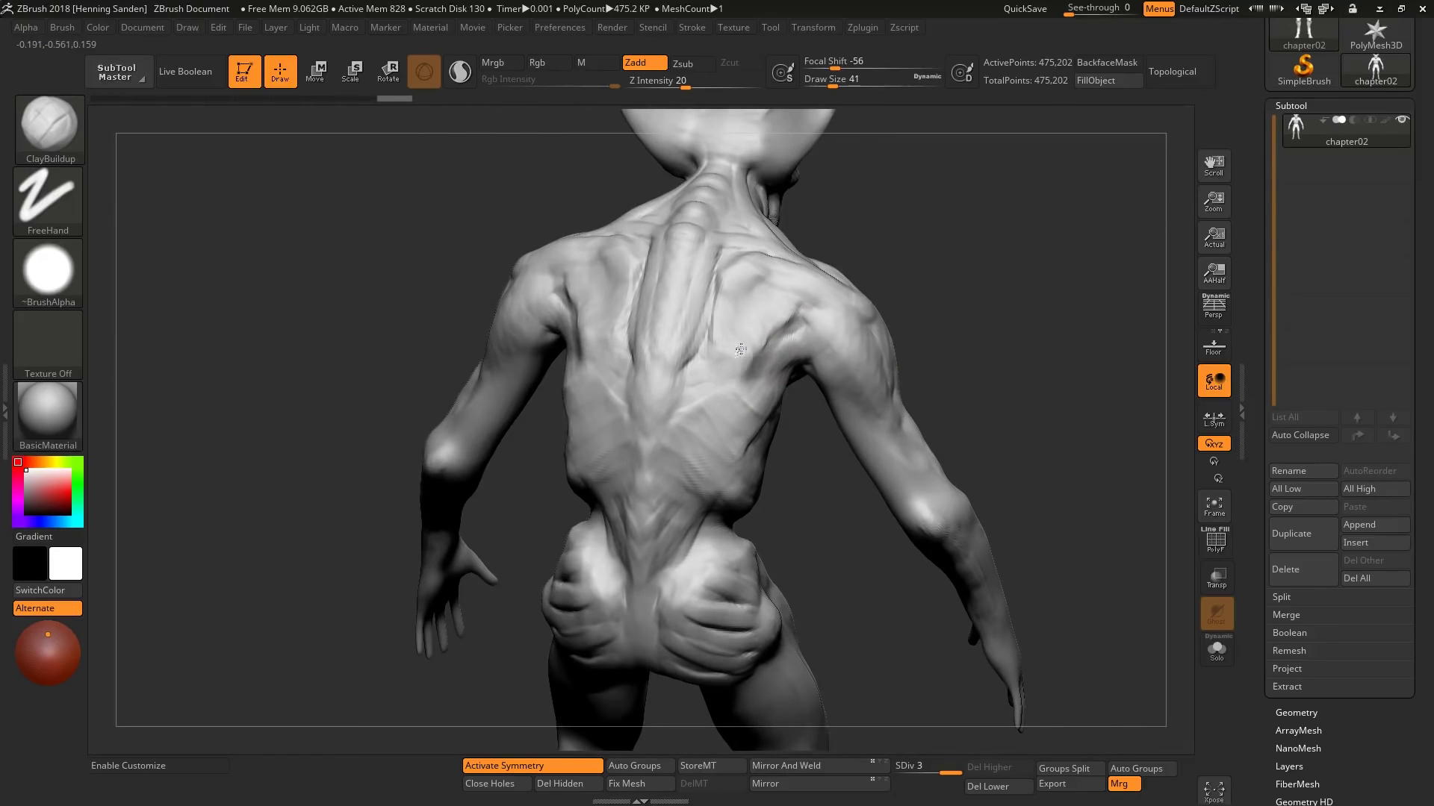
mouse_move(746, 351)
right_mouse_down()
mouse_move(659, 328)
mouse_move(678, 381)
right_mouse_up()
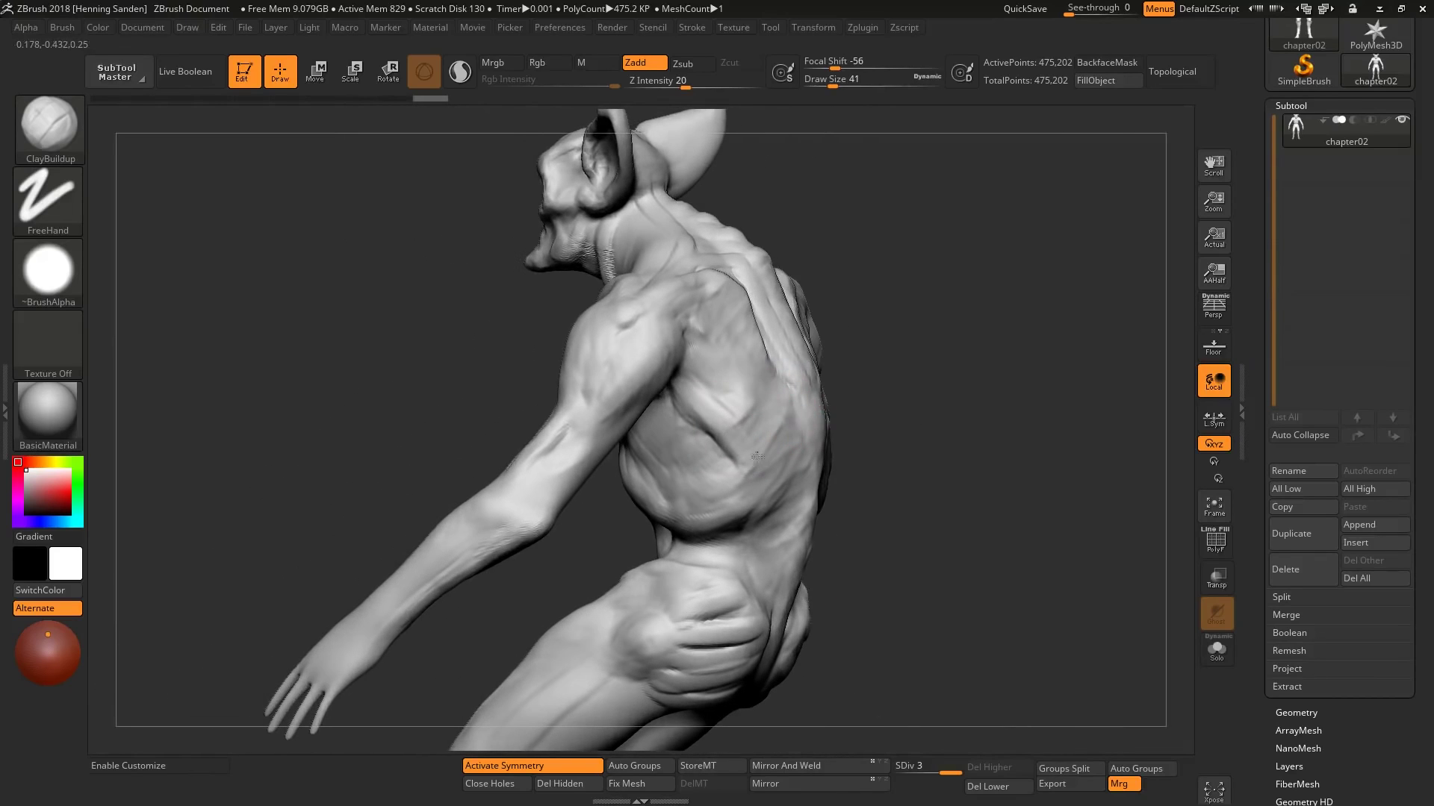
left_click_drag(714, 367, 687, 359)
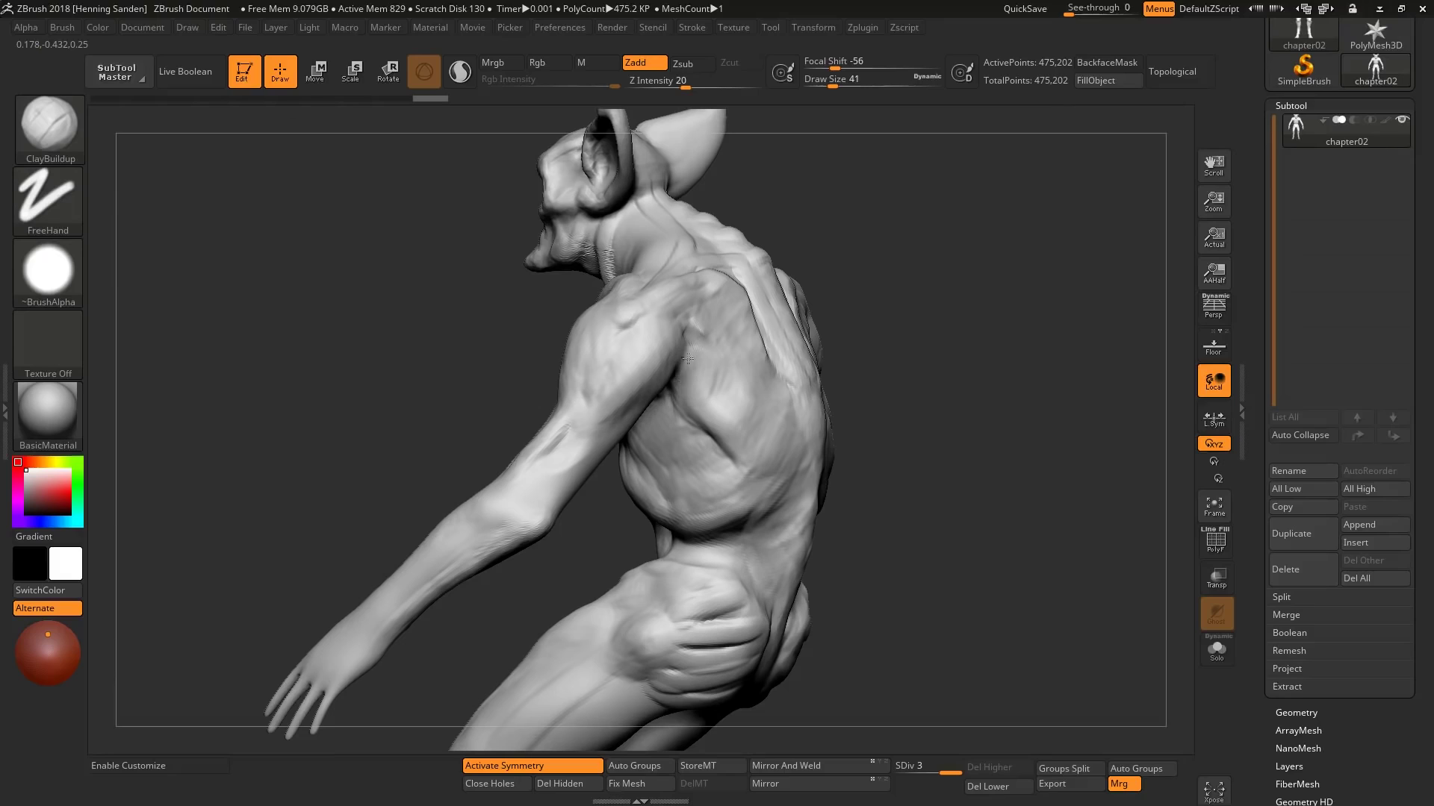
right_click_drag(733, 388, 784, 432)
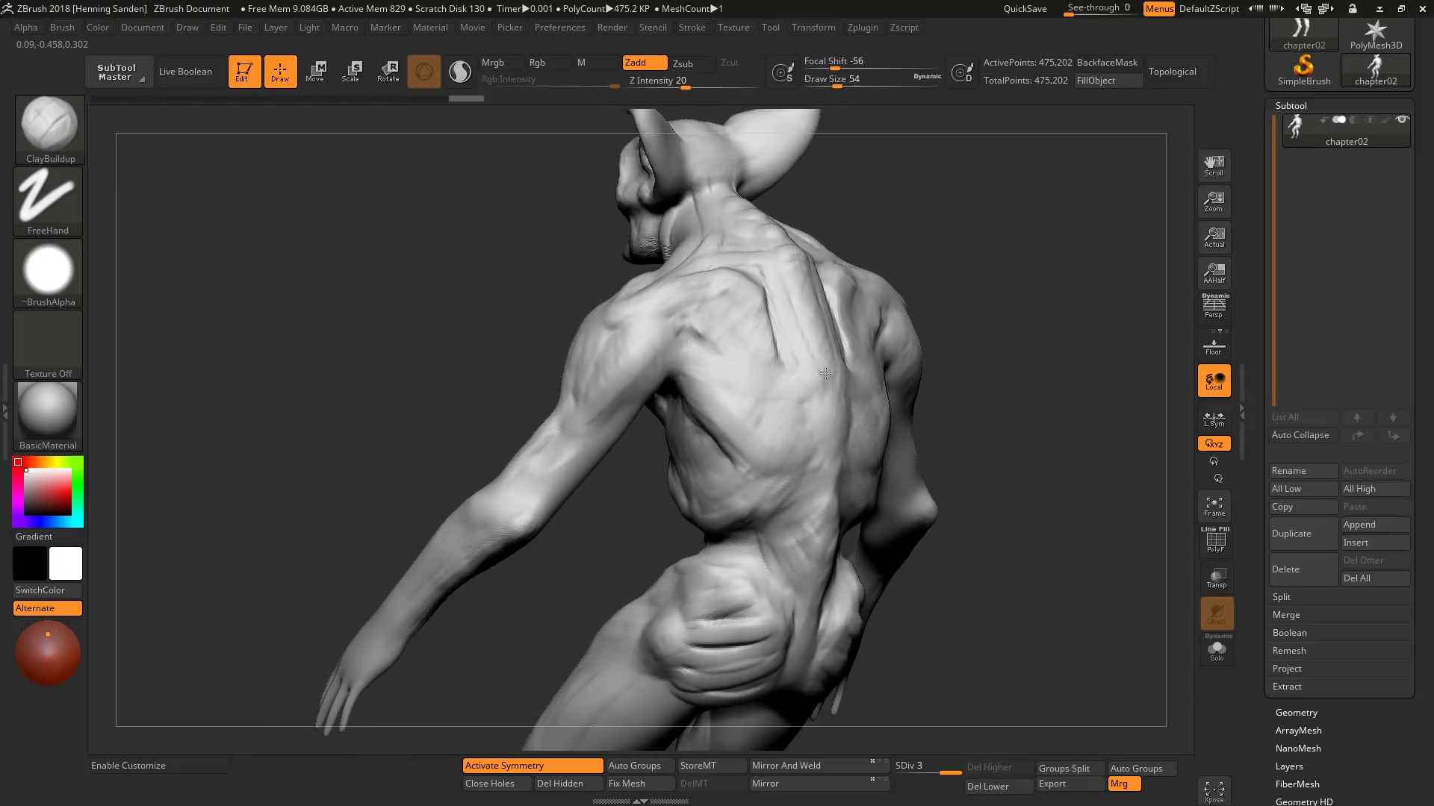
right_click_drag(812, 462, 784, 508)
left_click_drag(774, 528, 752, 495)
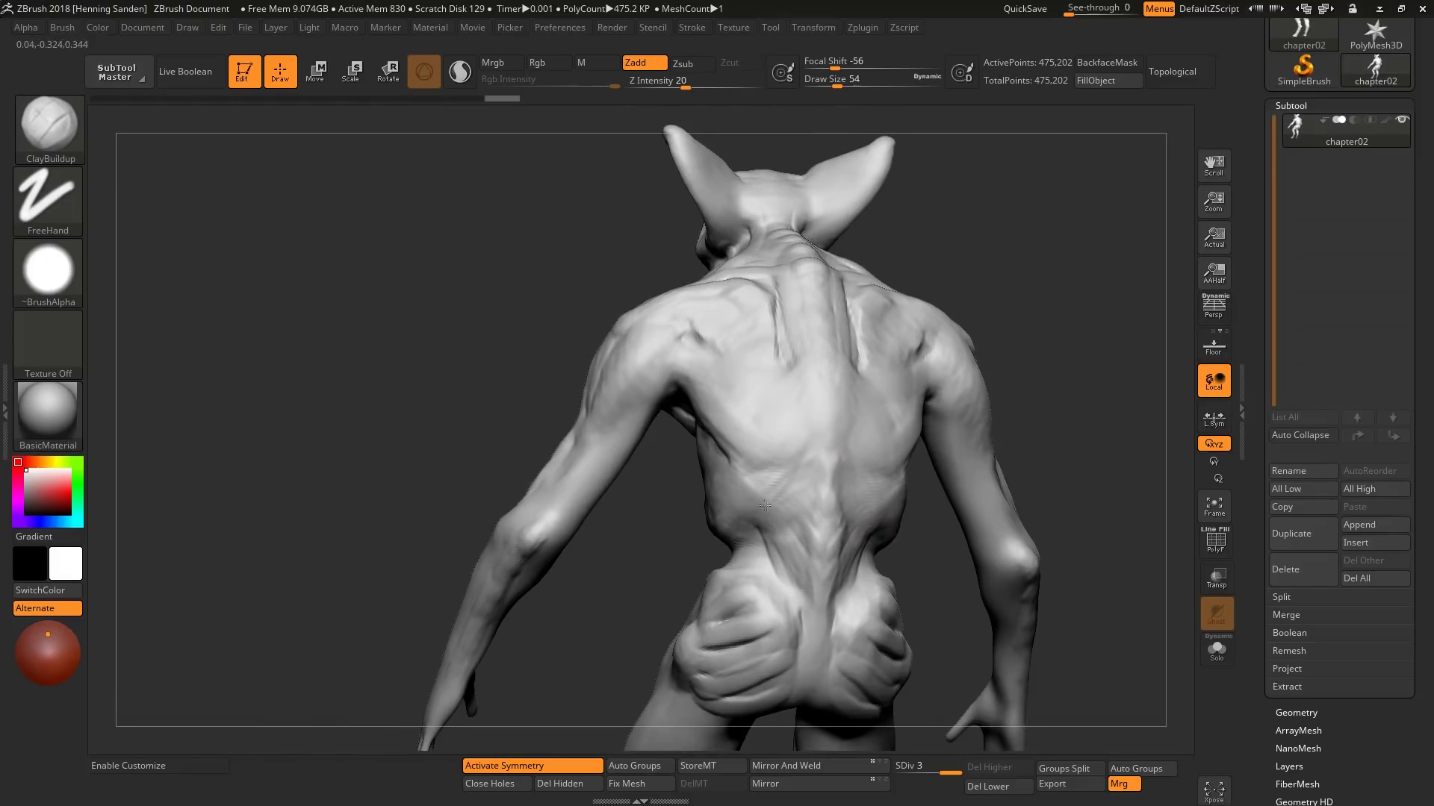
right_click_drag(765, 526, 821, 530)
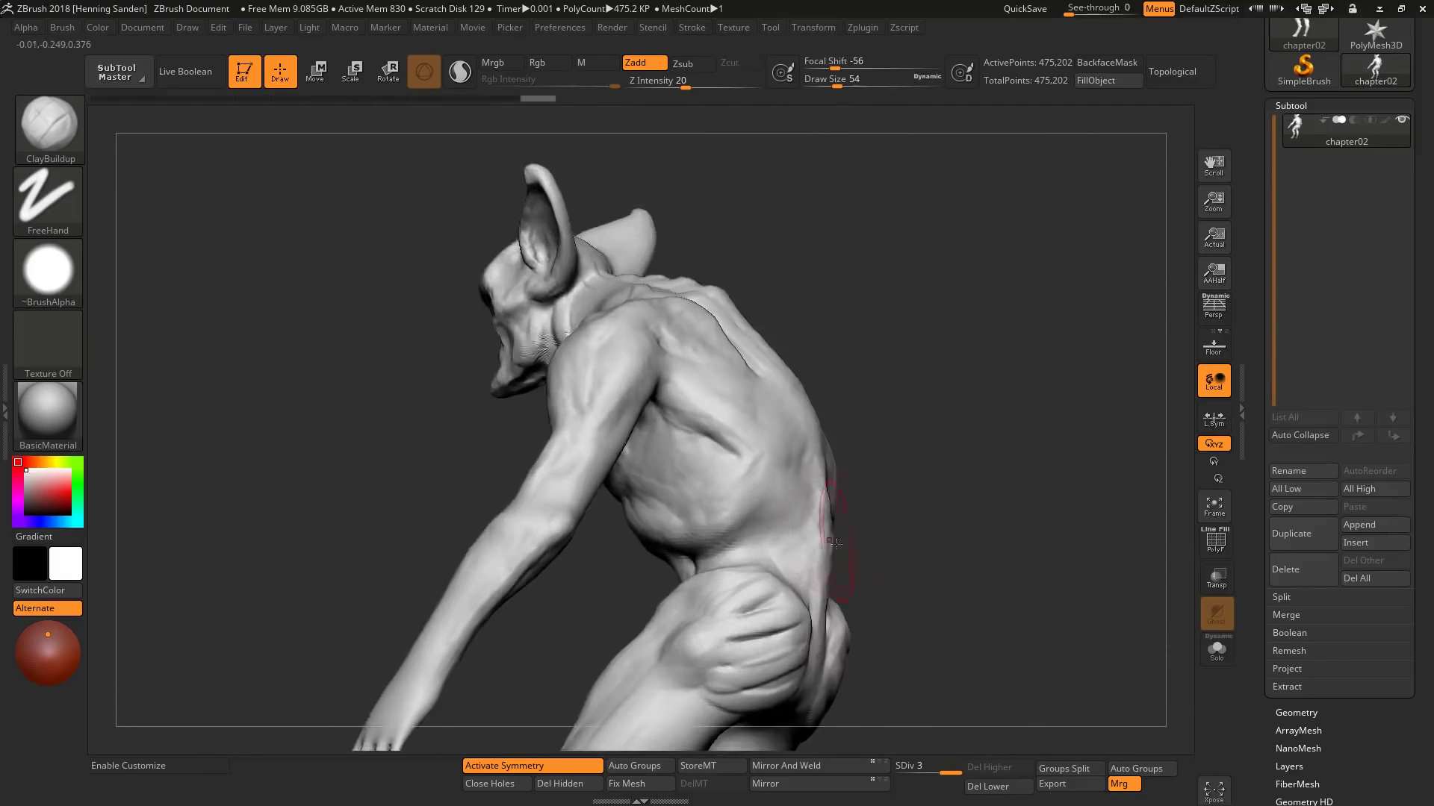
mouse_move(804, 421)
left_mouse_down()
mouse_move(692, 266)
mouse_move(820, 542)
mouse_move(790, 393)
mouse_move(822, 631)
left_mouse_up()
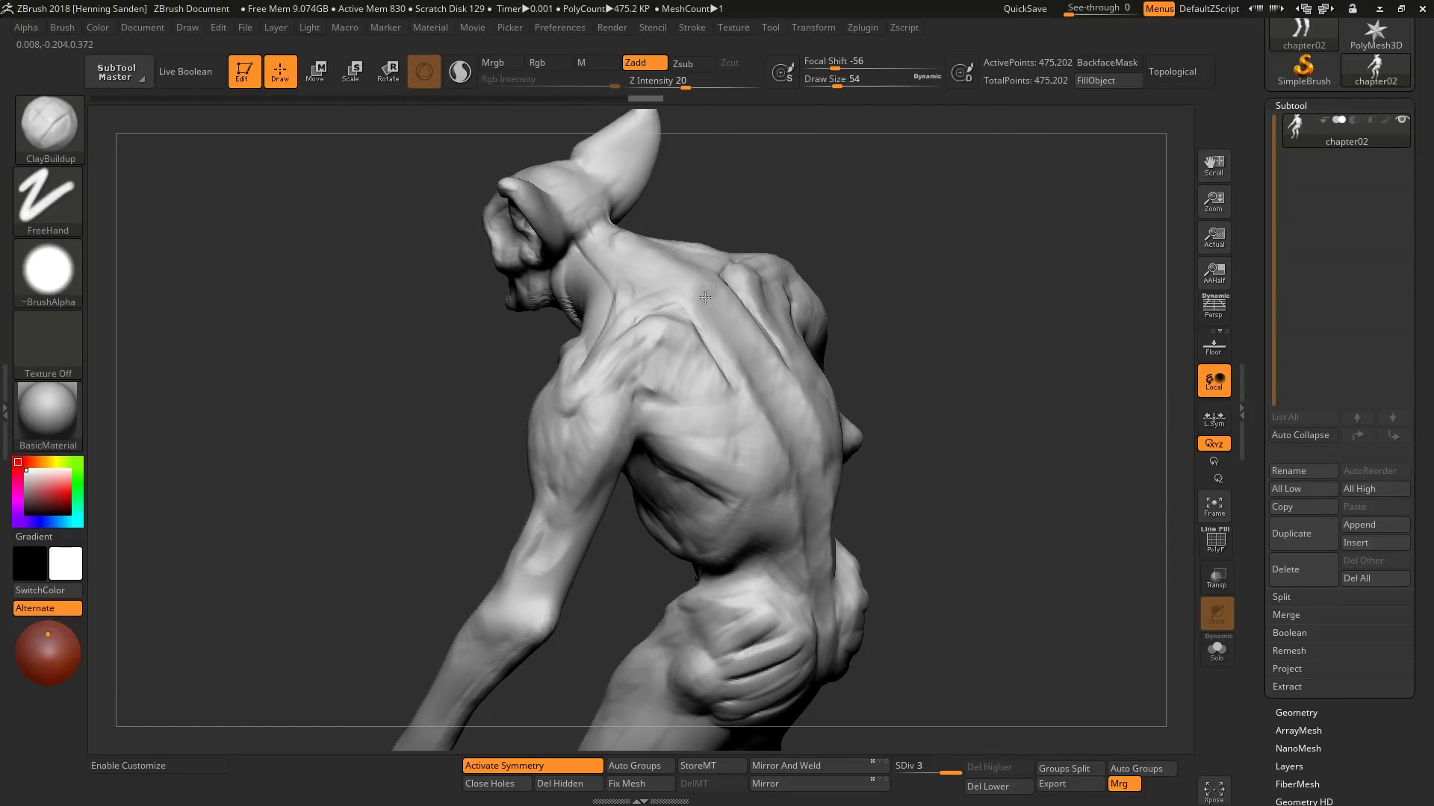
mouse_move(698, 288)
left_mouse_down()
mouse_move(817, 569)
mouse_move(728, 606)
left_mouse_up()
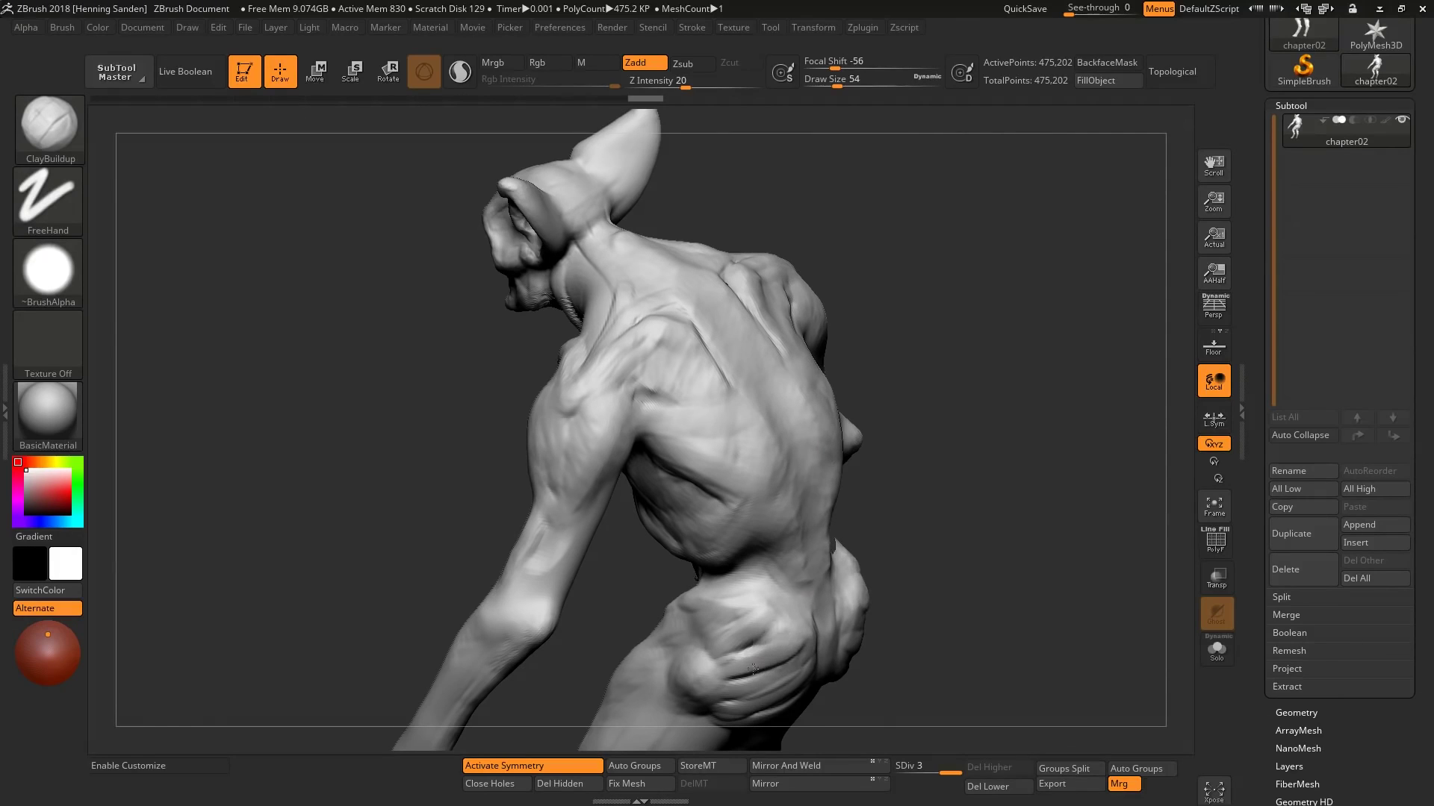
Step: Smooth the lower-back creases, upper arm, deltoid and back muscle surface
left_click_drag(713, 530, 657, 440, "shift")
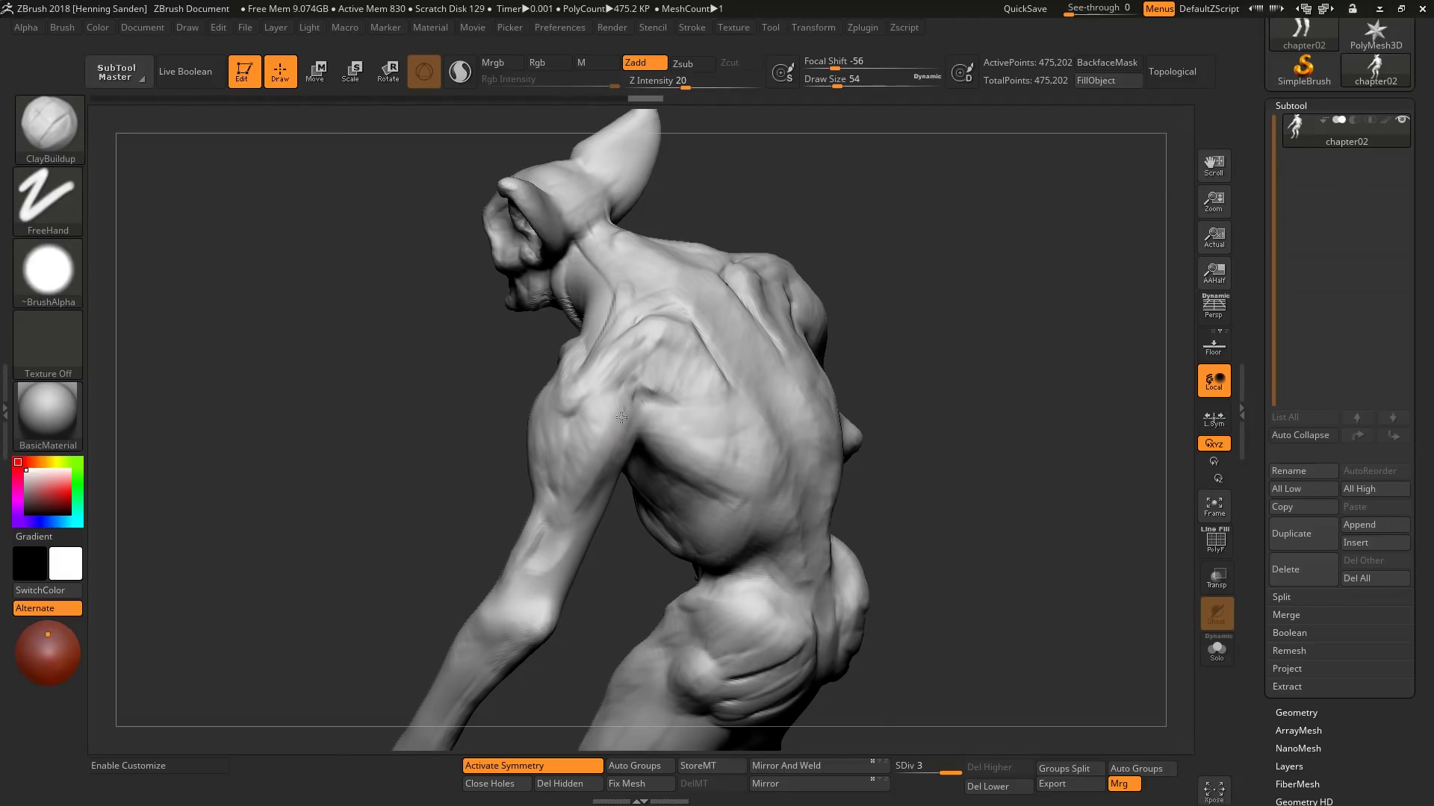
left_click_drag(571, 535, 570, 412, "shift")
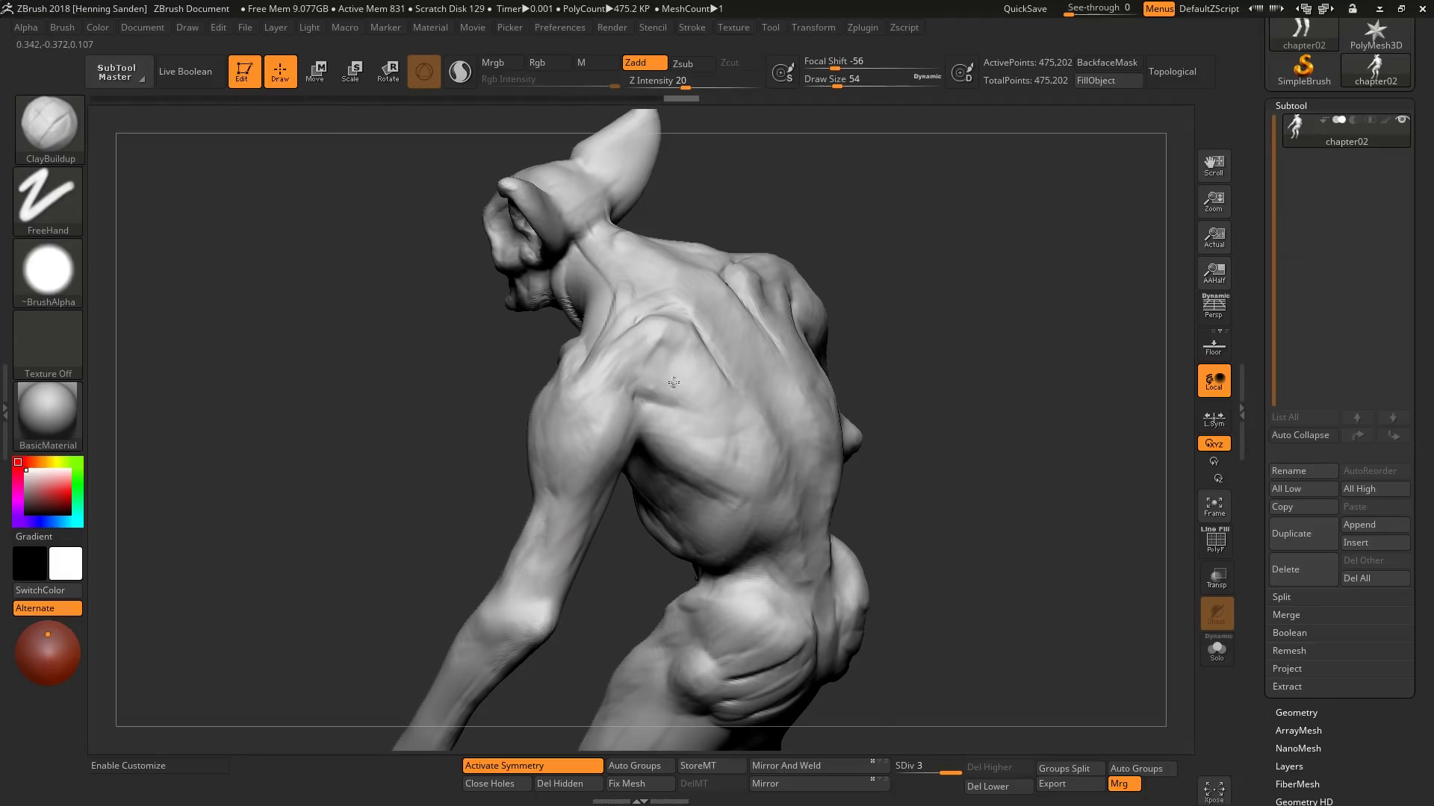
left_click_drag(735, 404, 691, 362, "shift")
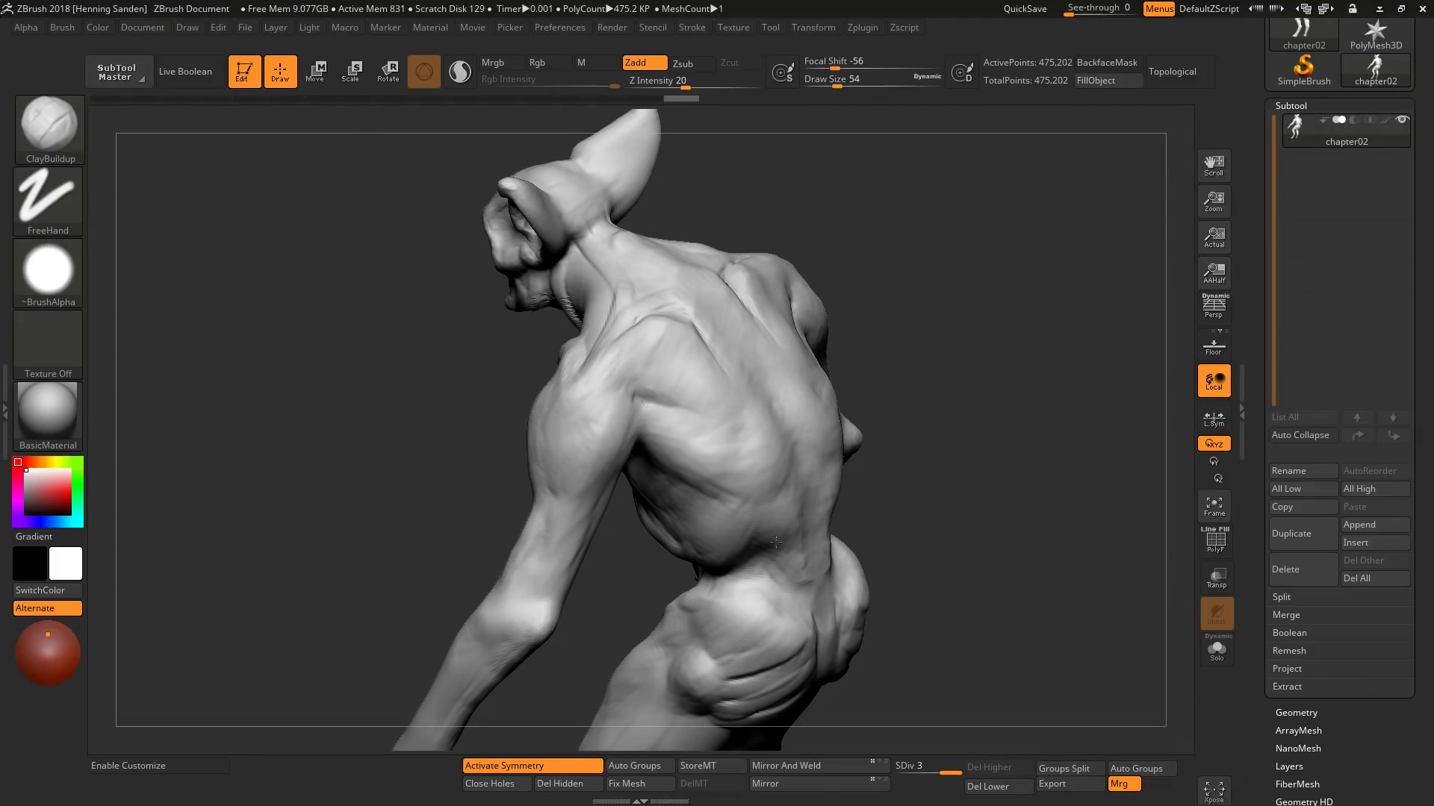
left_click_drag(776, 542, 786, 496, "shift")
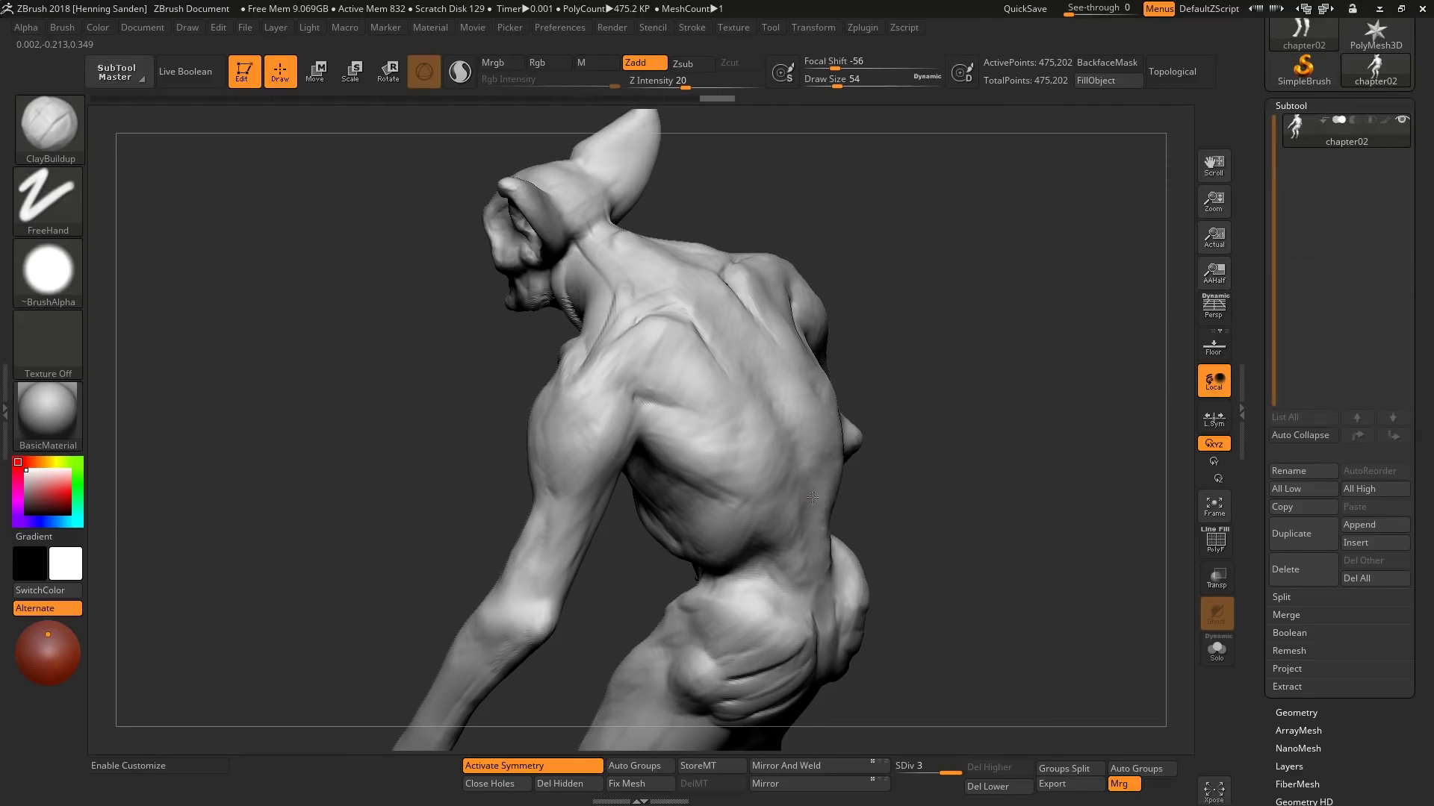
Step: Build up the hip contour with a smaller brush, ending at size 25
key("bracketleft")
key("bracketleft")
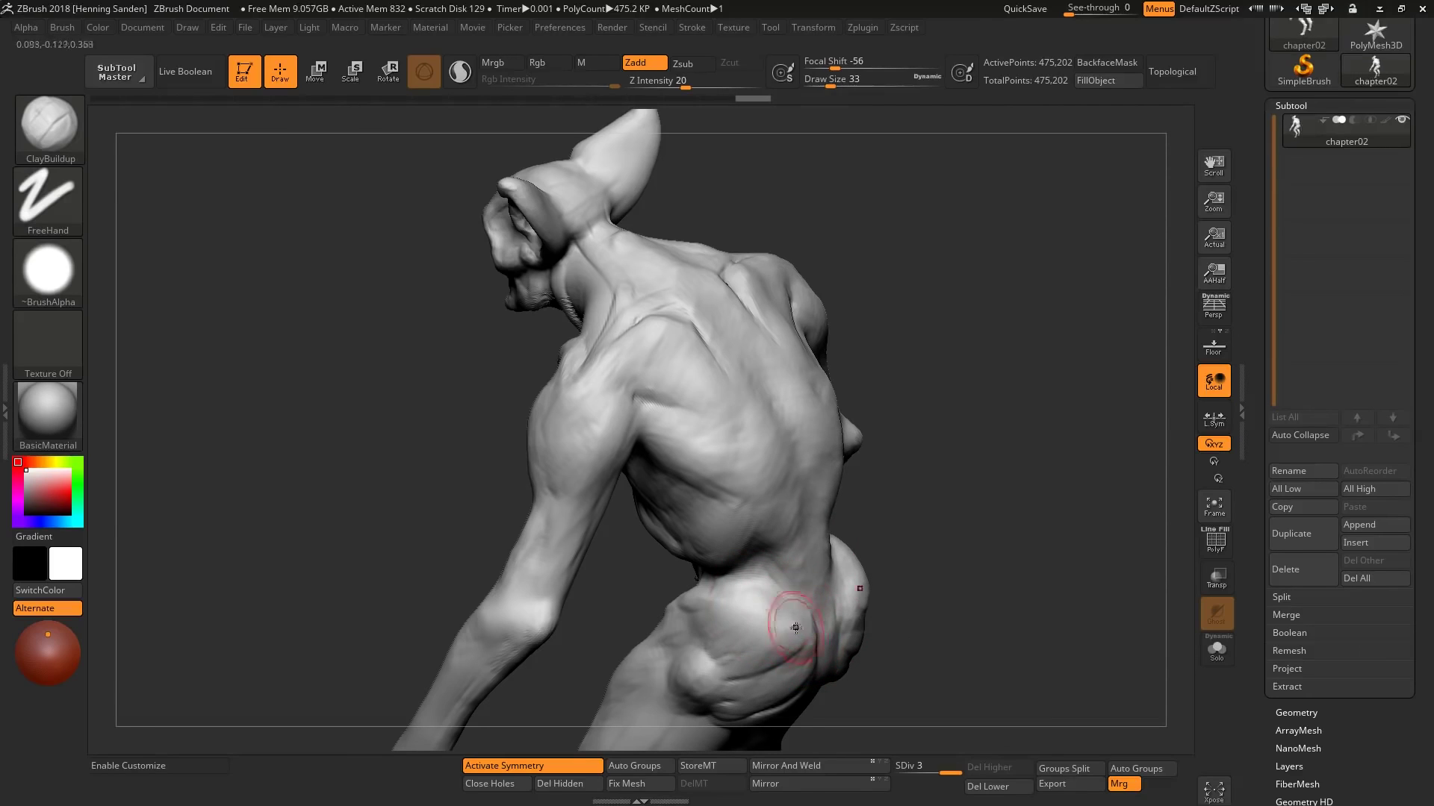
mouse_move(795, 628)
left_mouse_down()
mouse_move(740, 684)
mouse_move(708, 665)
left_mouse_up()
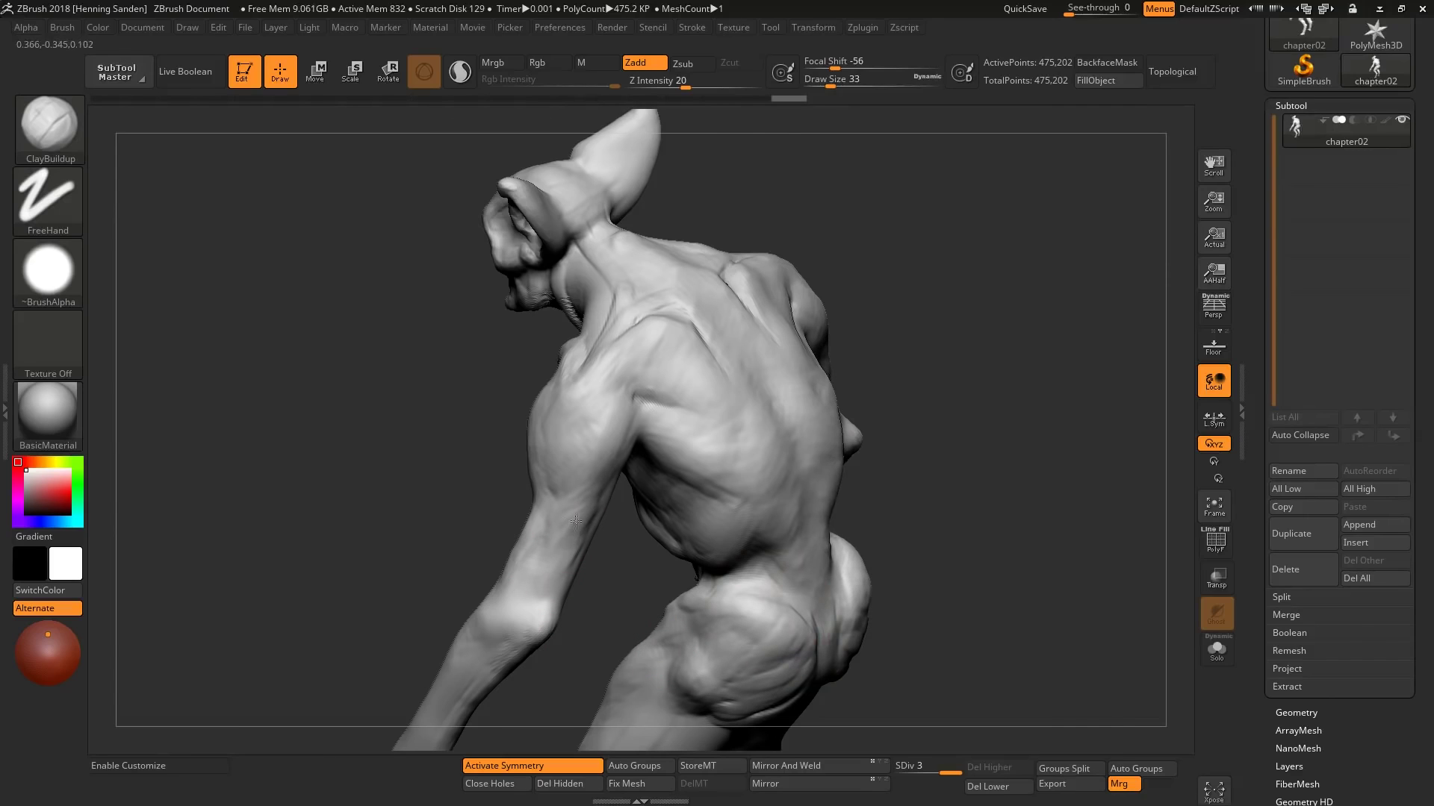
key("bracketleft")
key("bracketleft")
mouse_move(548, 589)
right_mouse_down()
mouse_move(487, 587)
mouse_move(683, 478)
mouse_move(657, 478)
mouse_move(672, 553)
mouse_move(580, 565)
mouse_move(683, 551)
right_mouse_up()
key("bracketright")
key("bracketright")
key("bracketleft")
key("bracketleft")
key("bracketright")
key("bracketright")
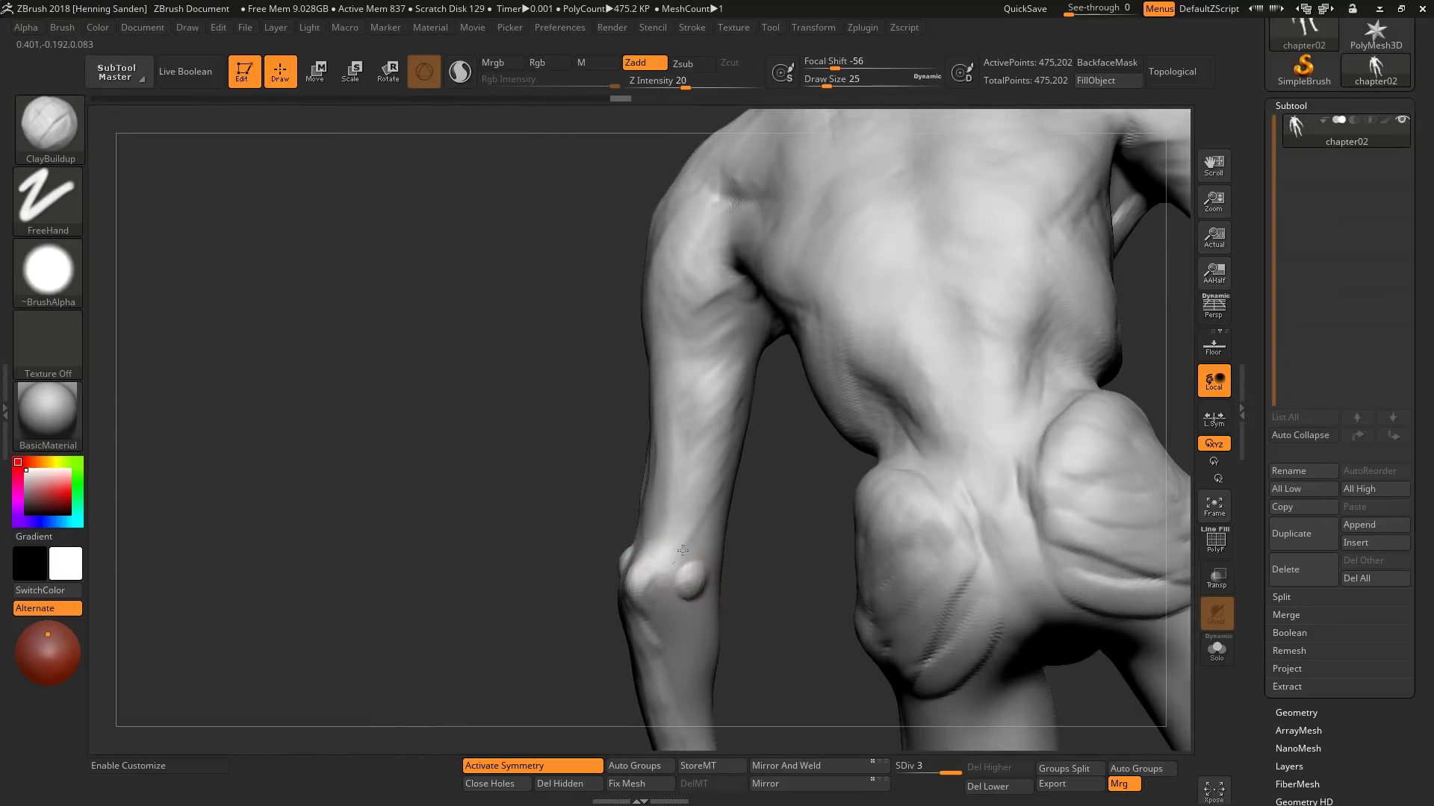
Step: At brush size 39, stroke up the arm, then reshape the chest and abs from the front
key("bracketright")
key("bracketright")
mouse_move(707, 475)
left_mouse_down()
mouse_move(697, 337)
mouse_move(739, 313)
left_mouse_up()
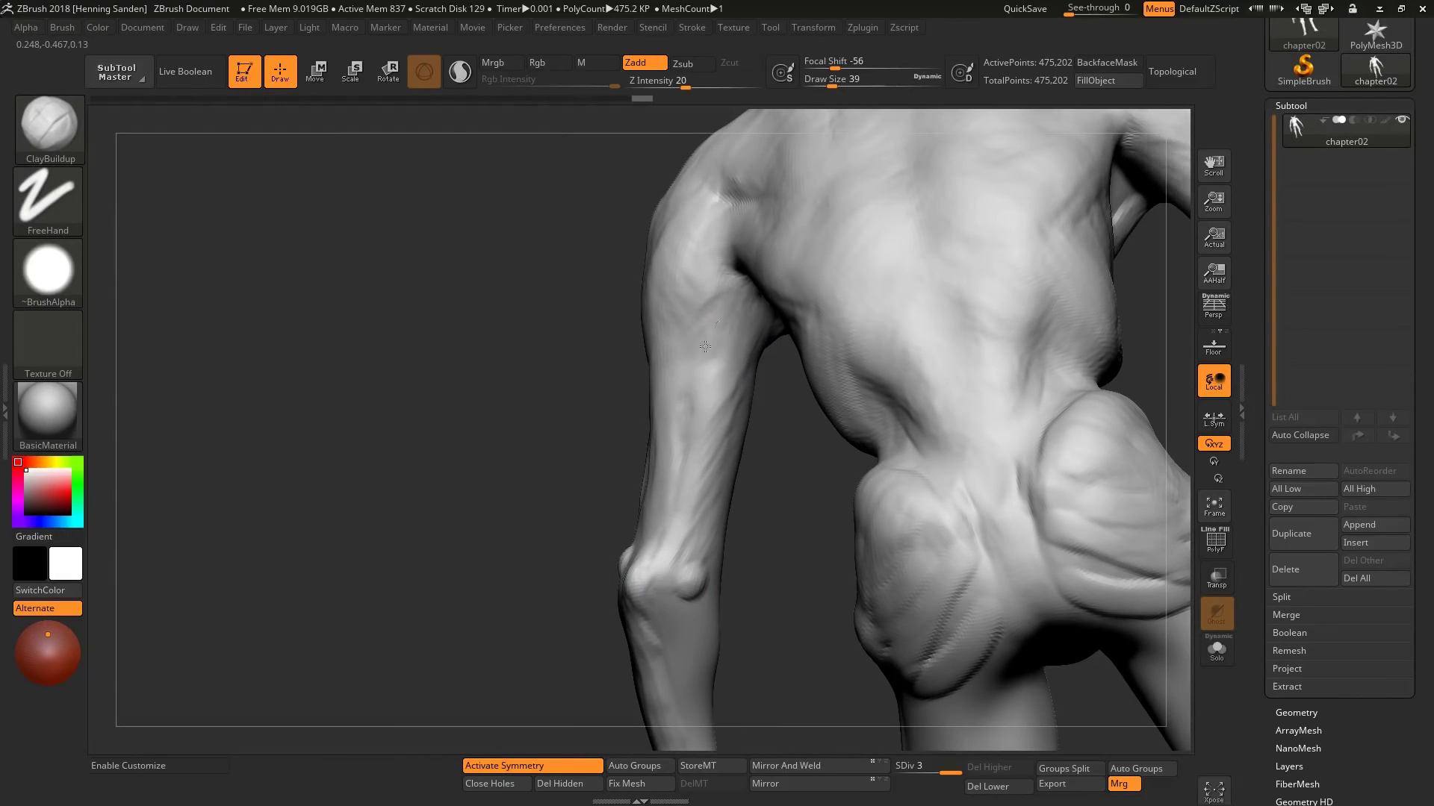
mouse_move(717, 351)
right_mouse_down()
mouse_move(738, 405)
mouse_move(697, 427)
right_mouse_up()
mouse_move(696, 427)
left_mouse_down()
mouse_move(657, 463)
mouse_move(647, 438)
mouse_move(628, 442)
mouse_move(698, 396)
left_mouse_up()
mouse_move(739, 343)
left_mouse_down()
mouse_move(757, 366)
mouse_move(691, 328)
left_mouse_up()
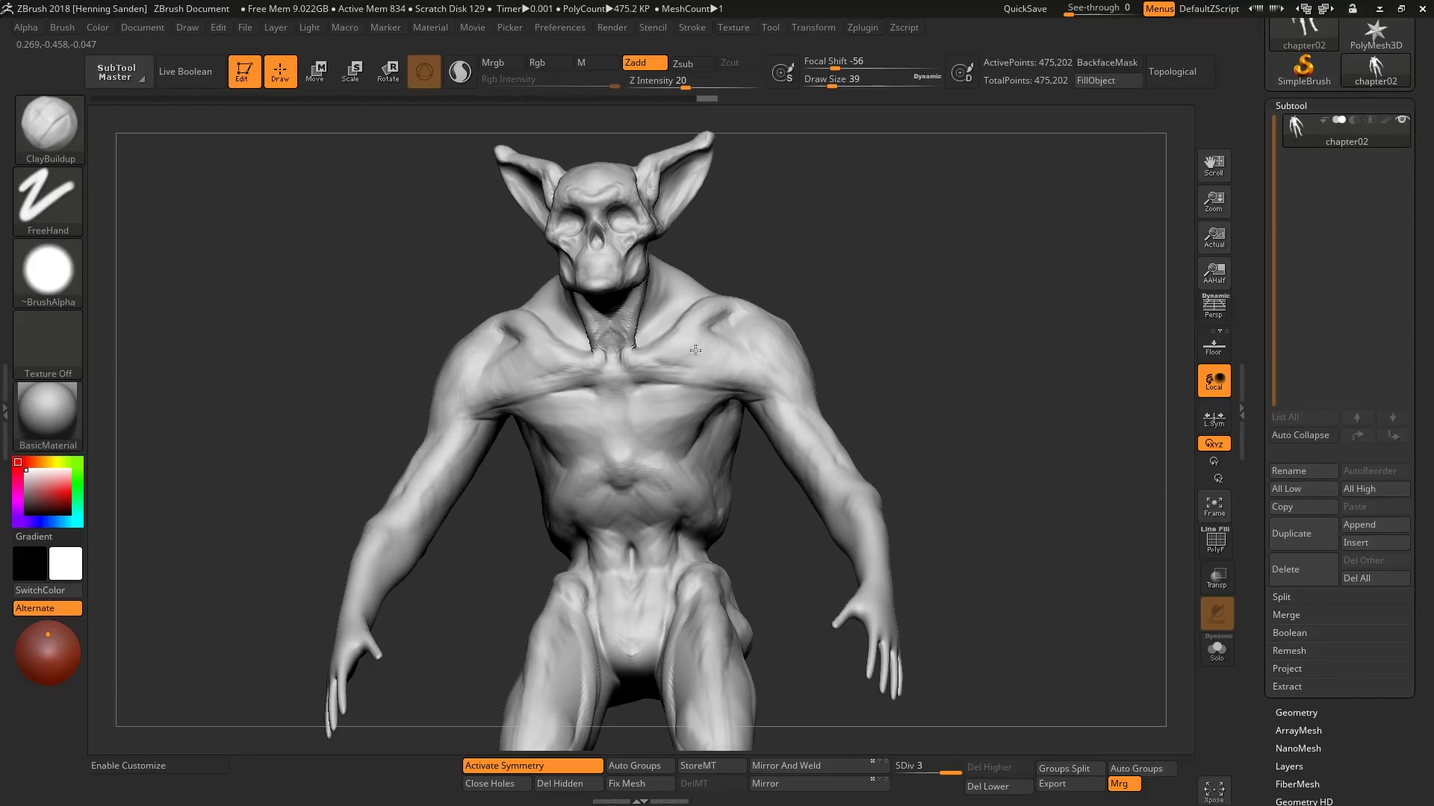
Step: Set the brush to size 41 and build up clay on the chest and flanks
key("s")
mouse_move(649, 241)
left_mouse_down()
mouse_move(630, 240)
mouse_move(654, 241)
left_mouse_up()
key("s")
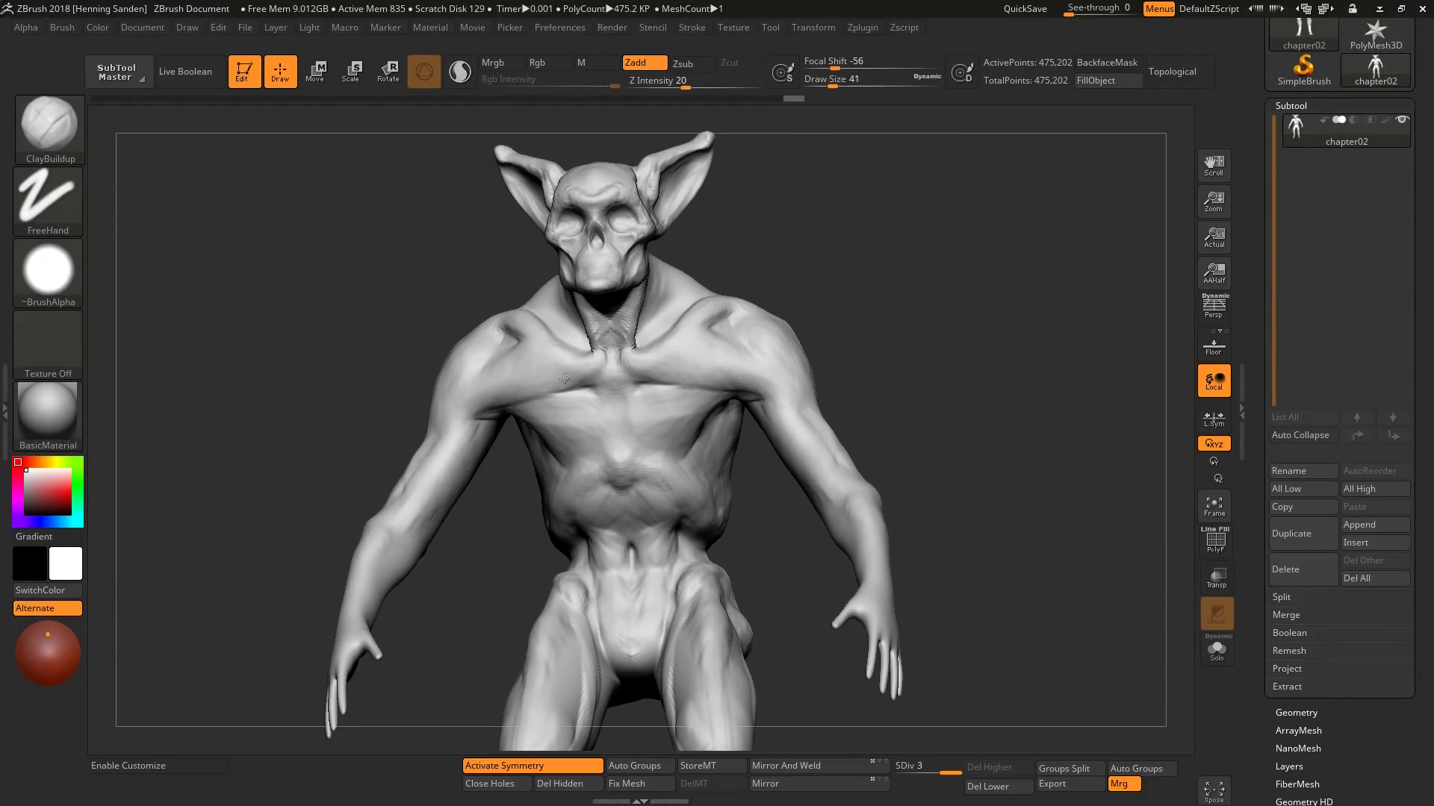
mouse_move(554, 423)
left_mouse_down()
mouse_move(587, 428)
mouse_move(605, 392)
left_mouse_up()
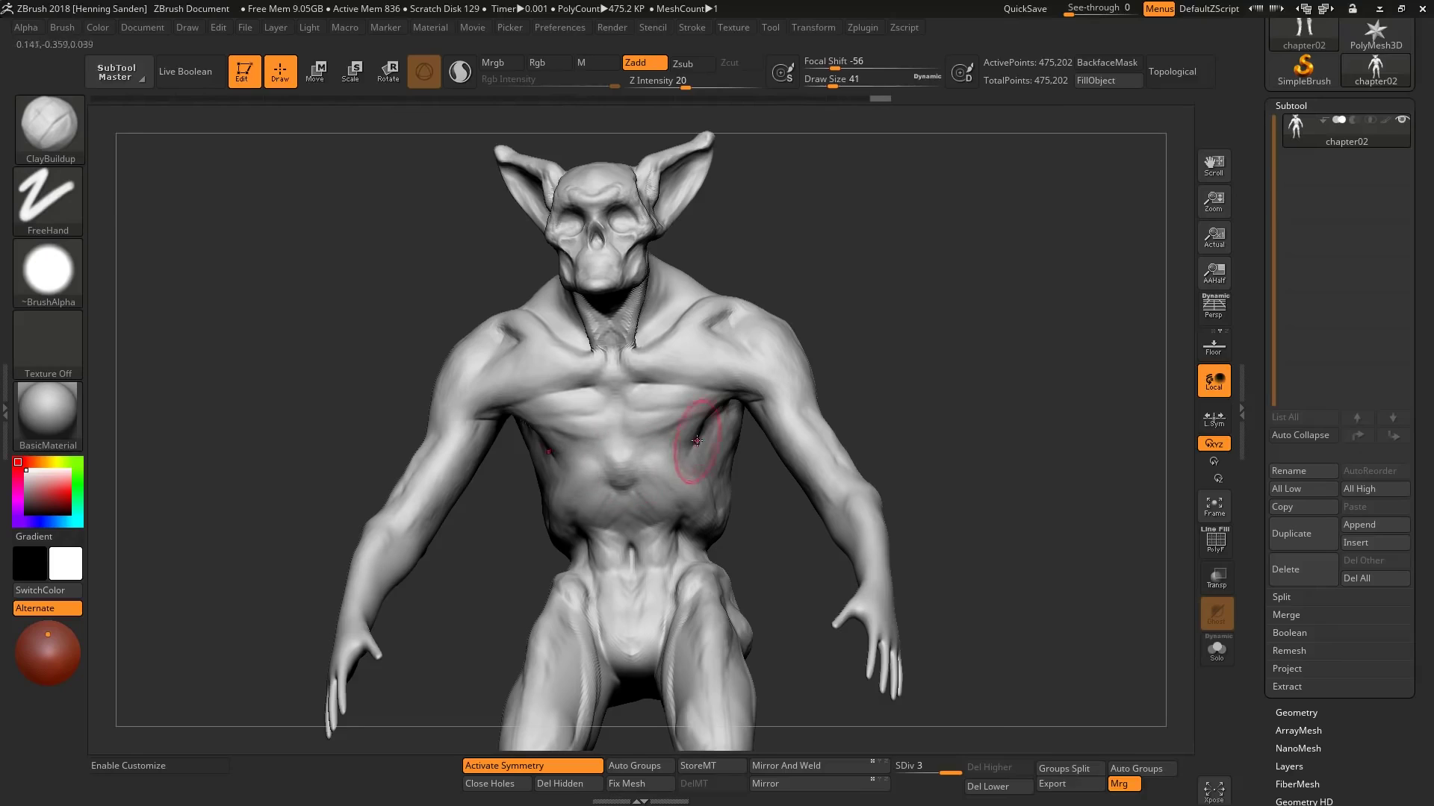
left_click_drag(732, 449, 713, 422)
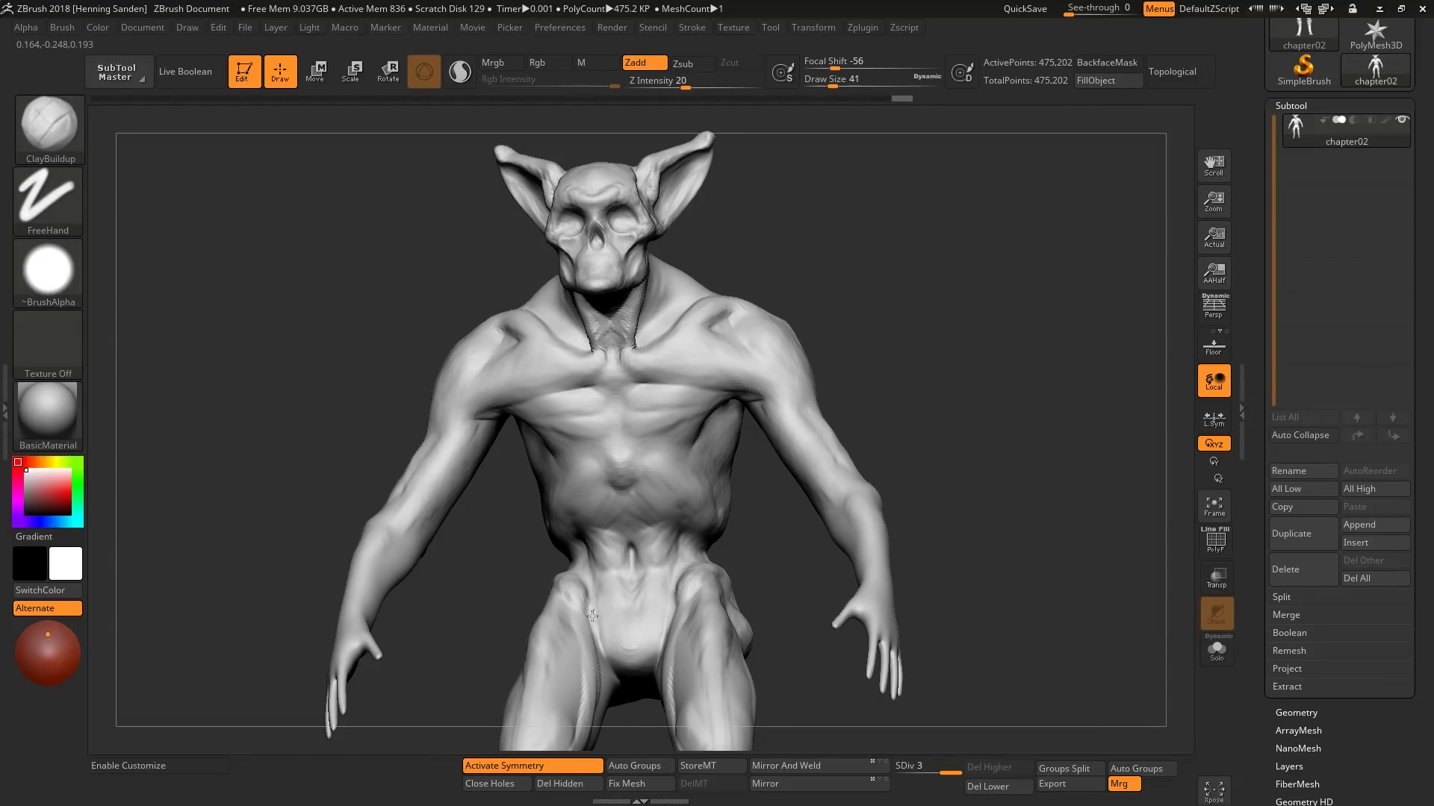
Step: Reshape the thigh ridges, enlarge the brush to 46, and turn to a three-quarter view
left_click_drag(583, 660, 555, 607)
key("bracketleft")
key("bracketleft")
key("bracketleft")
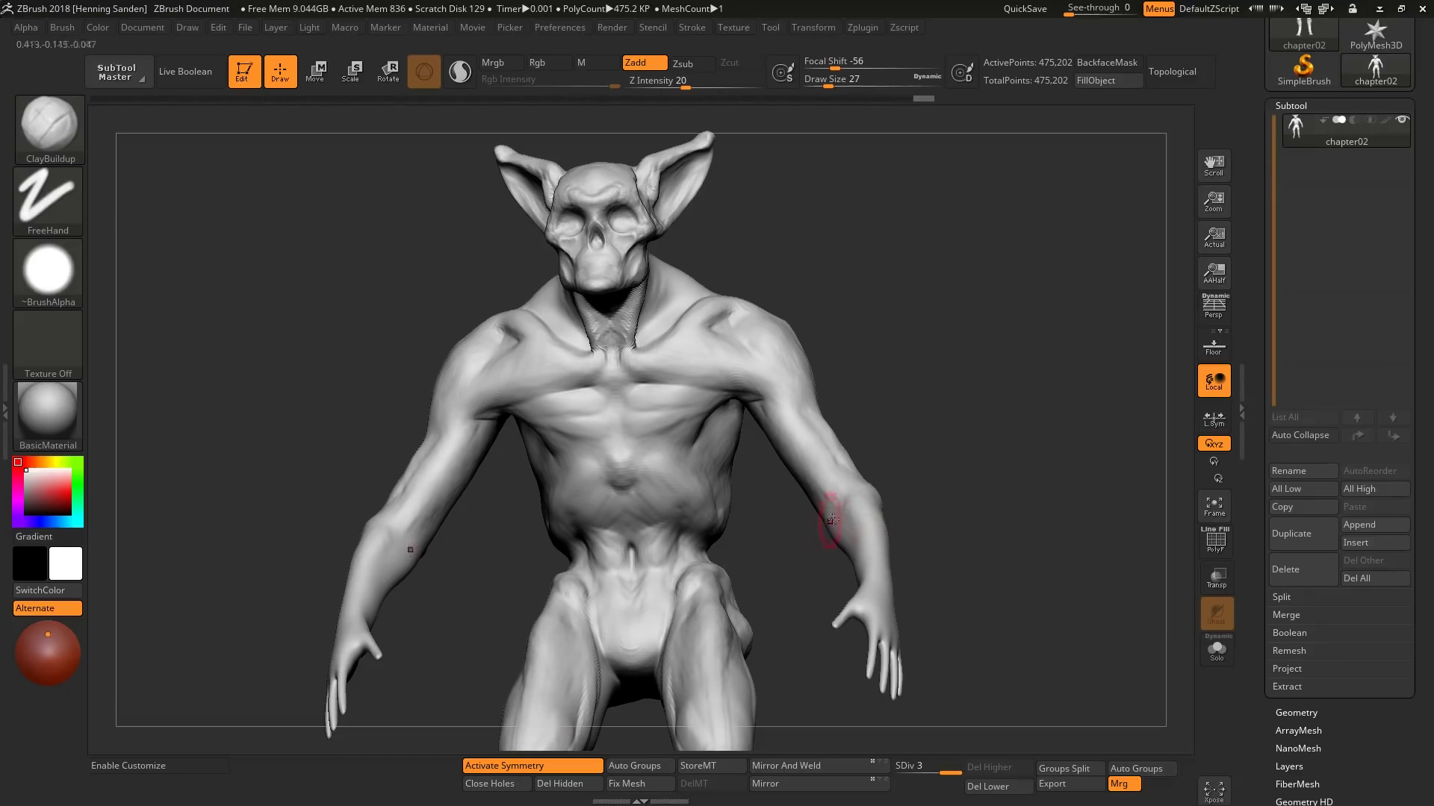
key("bracketright")
key("bracketright")
key("bracketright")
key("bracketright")
mouse_move(878, 560)
right_mouse_down()
mouse_move(715, 463)
mouse_move(784, 336)
mouse_move(829, 494)
mouse_move(694, 478)
right_mouse_up()
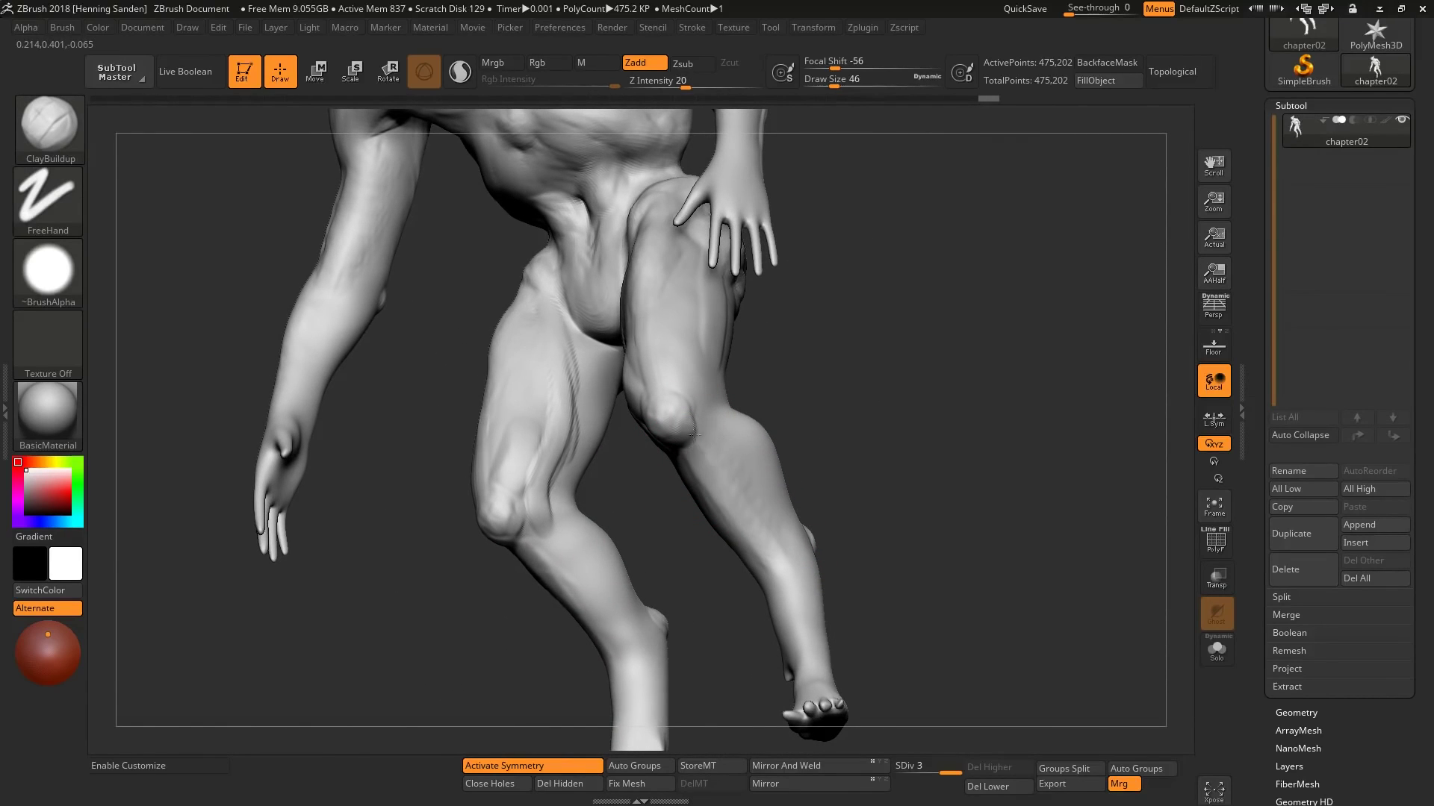
Step: Build up clay on the calf and along the thigh from knee to hip
left_click_drag(529, 545, 553, 402)
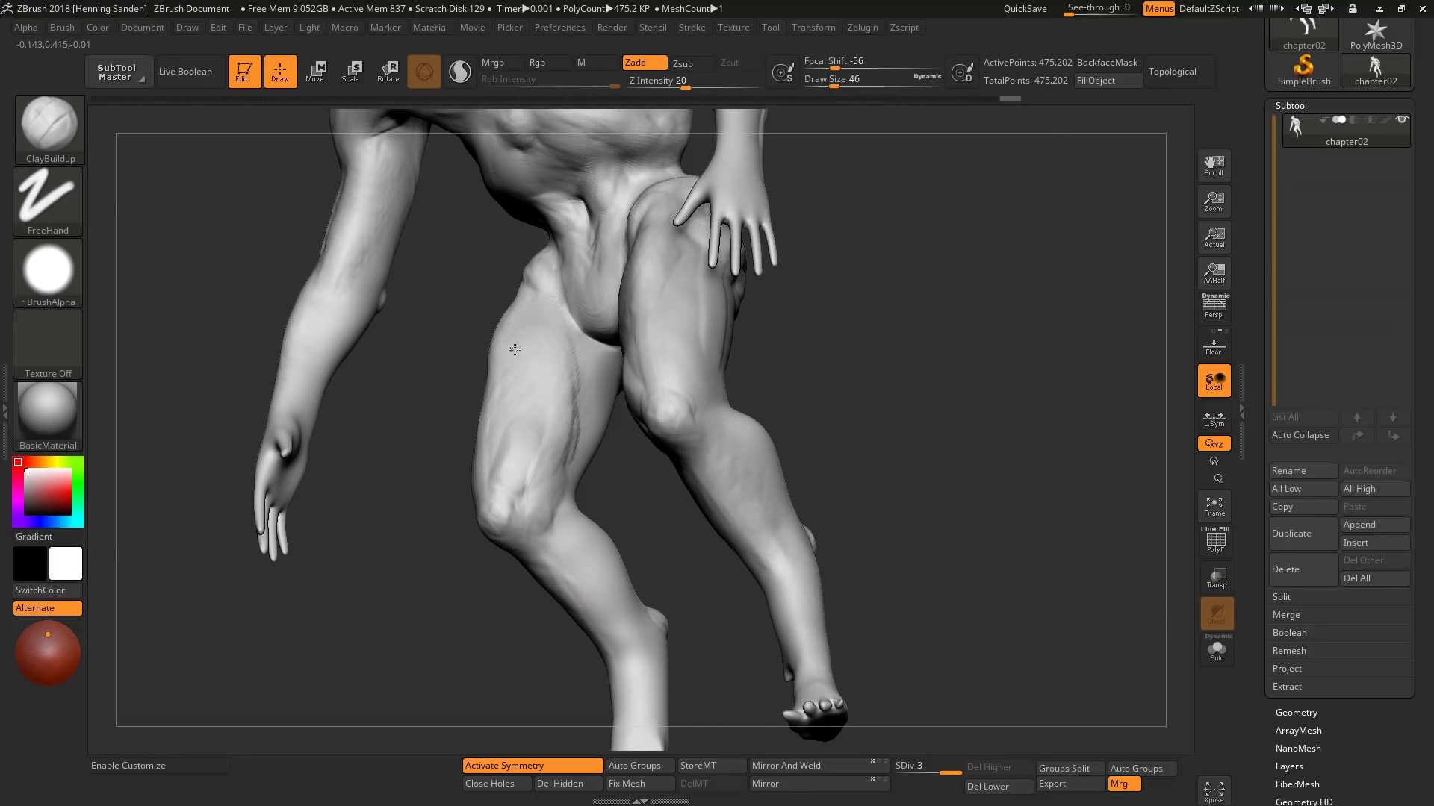
mouse_move(560, 537)
left_mouse_down()
mouse_move(592, 584)
mouse_move(565, 511)
left_mouse_up()
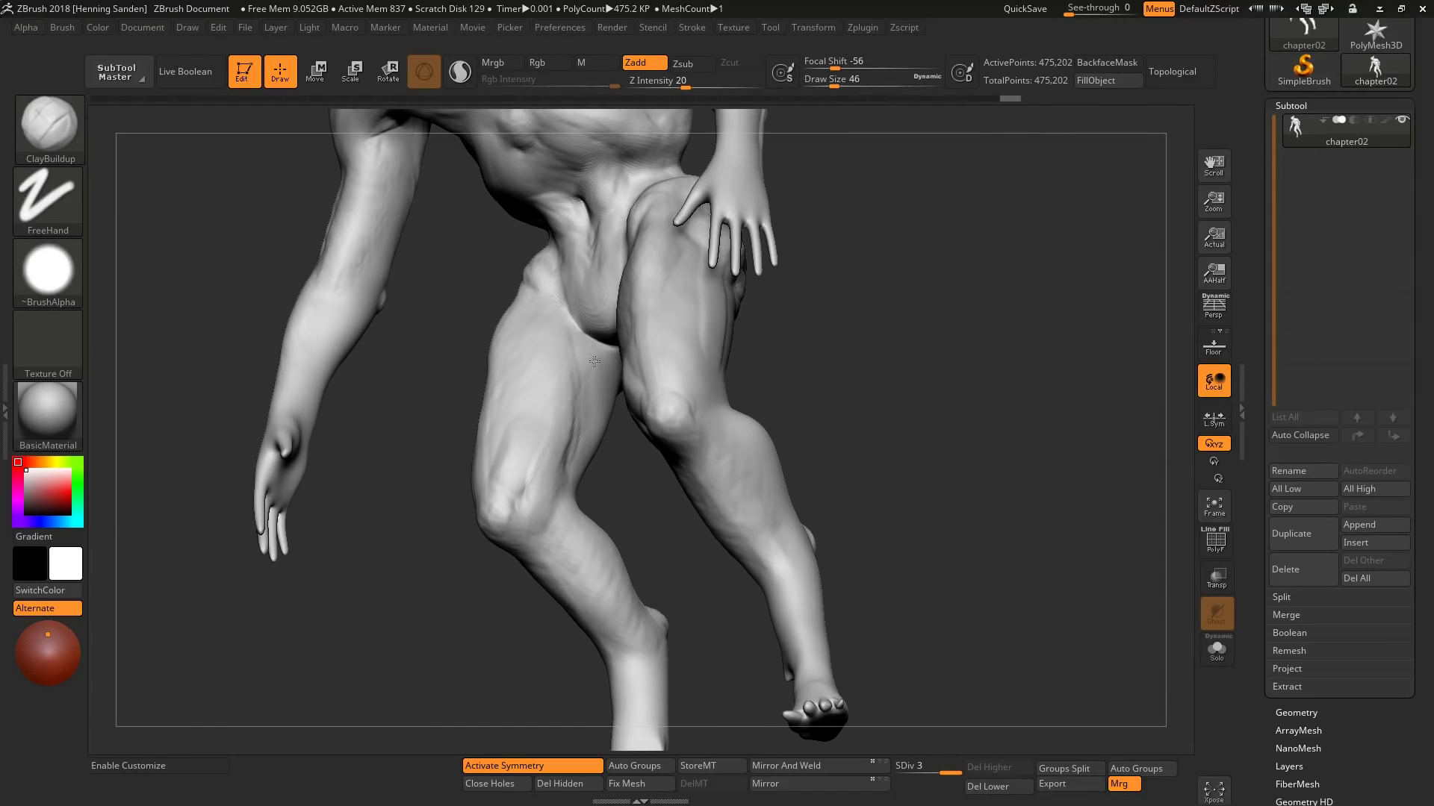
right_click_drag(594, 361, 608, 329)
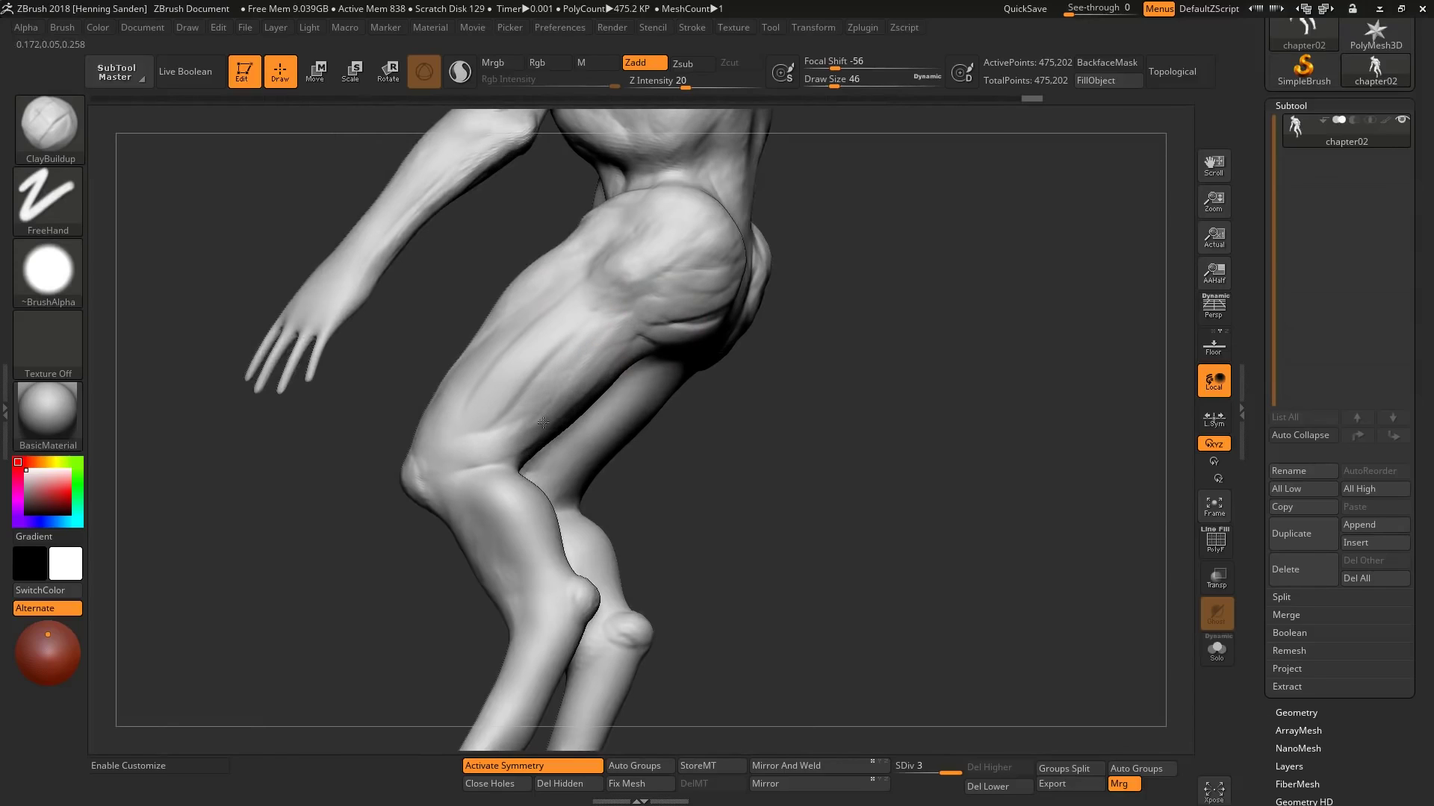
left_click_drag(543, 423, 454, 463)
mouse_move(493, 420)
left_mouse_down()
mouse_move(587, 363)
mouse_move(553, 419)
left_mouse_up()
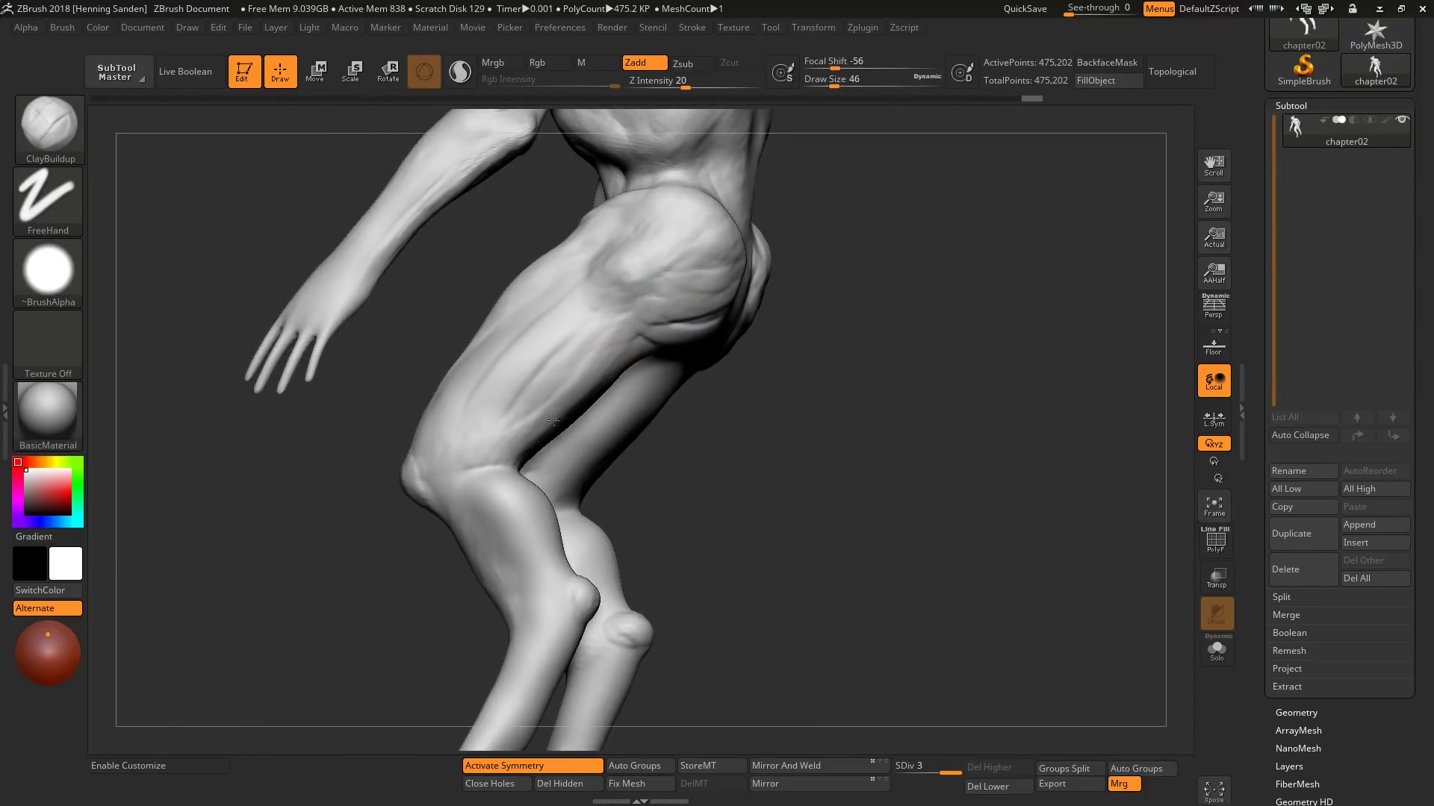
left_click_drag(463, 415, 623, 353)
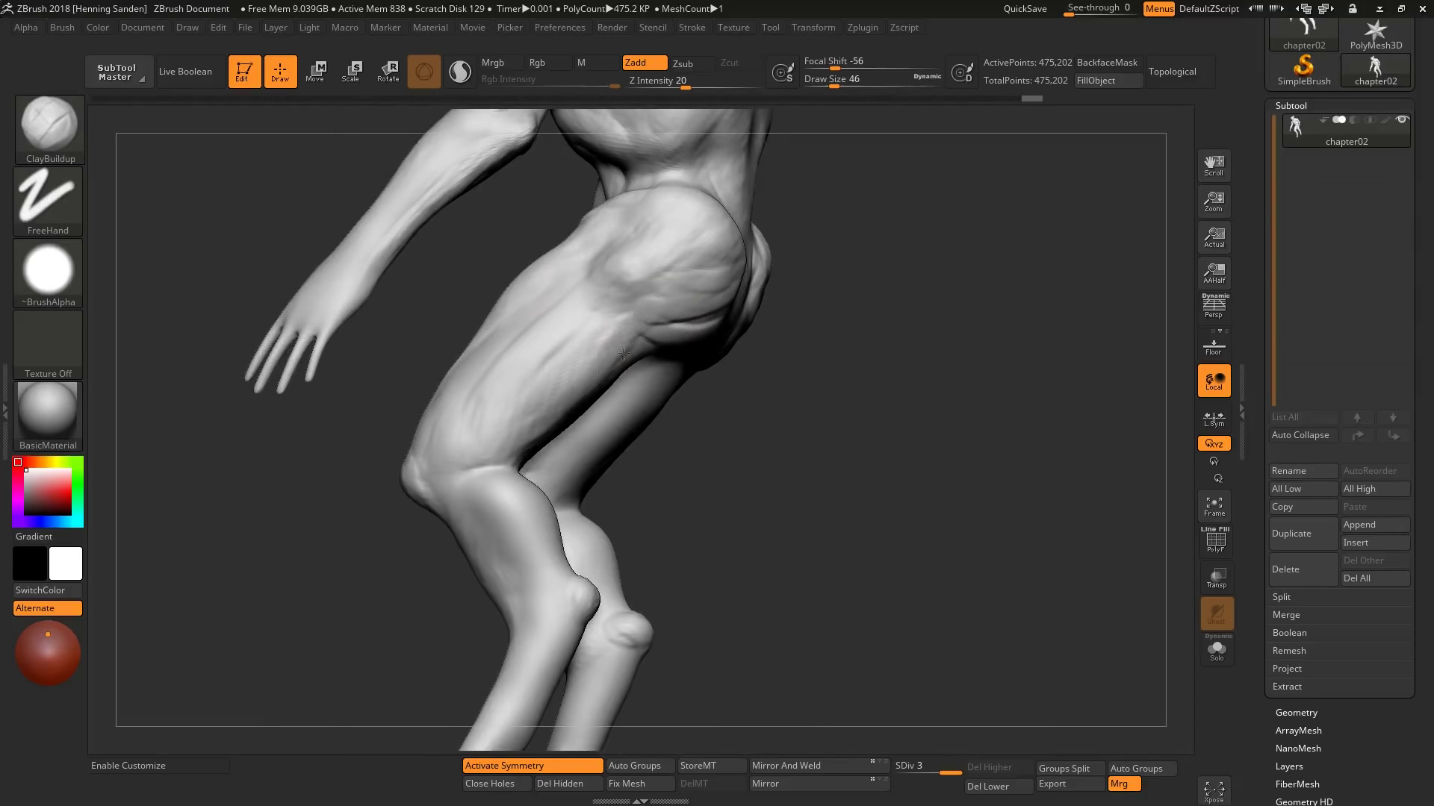
Step: Define the calf and shin, then at size 17 shape the shin vein ridge near the knee
mouse_move(545, 403)
left_mouse_down()
mouse_move(478, 478)
mouse_move(489, 553)
left_mouse_up()
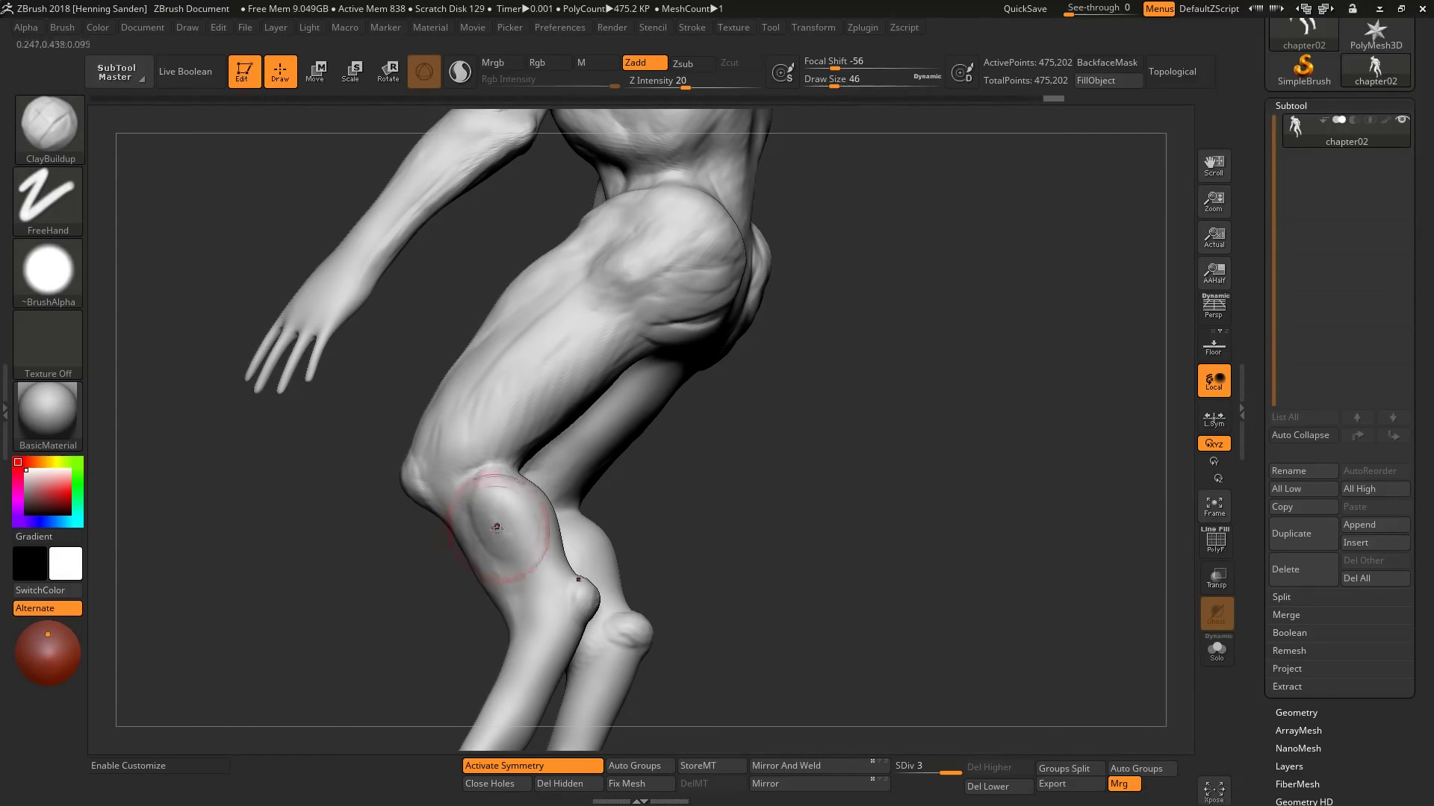
left_click_drag(489, 477, 563, 554)
key("s")
left_click_drag(560, 585, 549, 596)
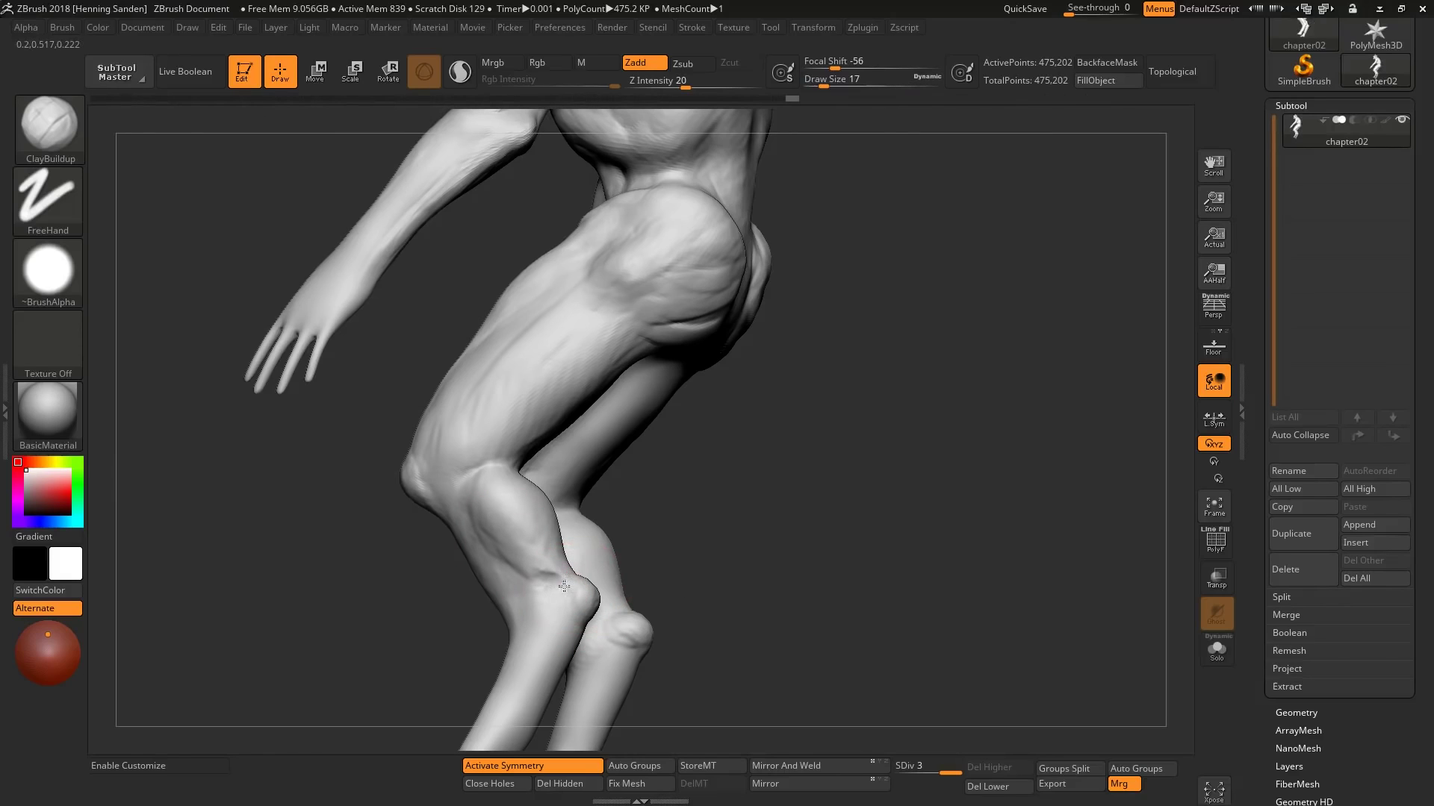
right_click_drag(564, 586, 611, 589)
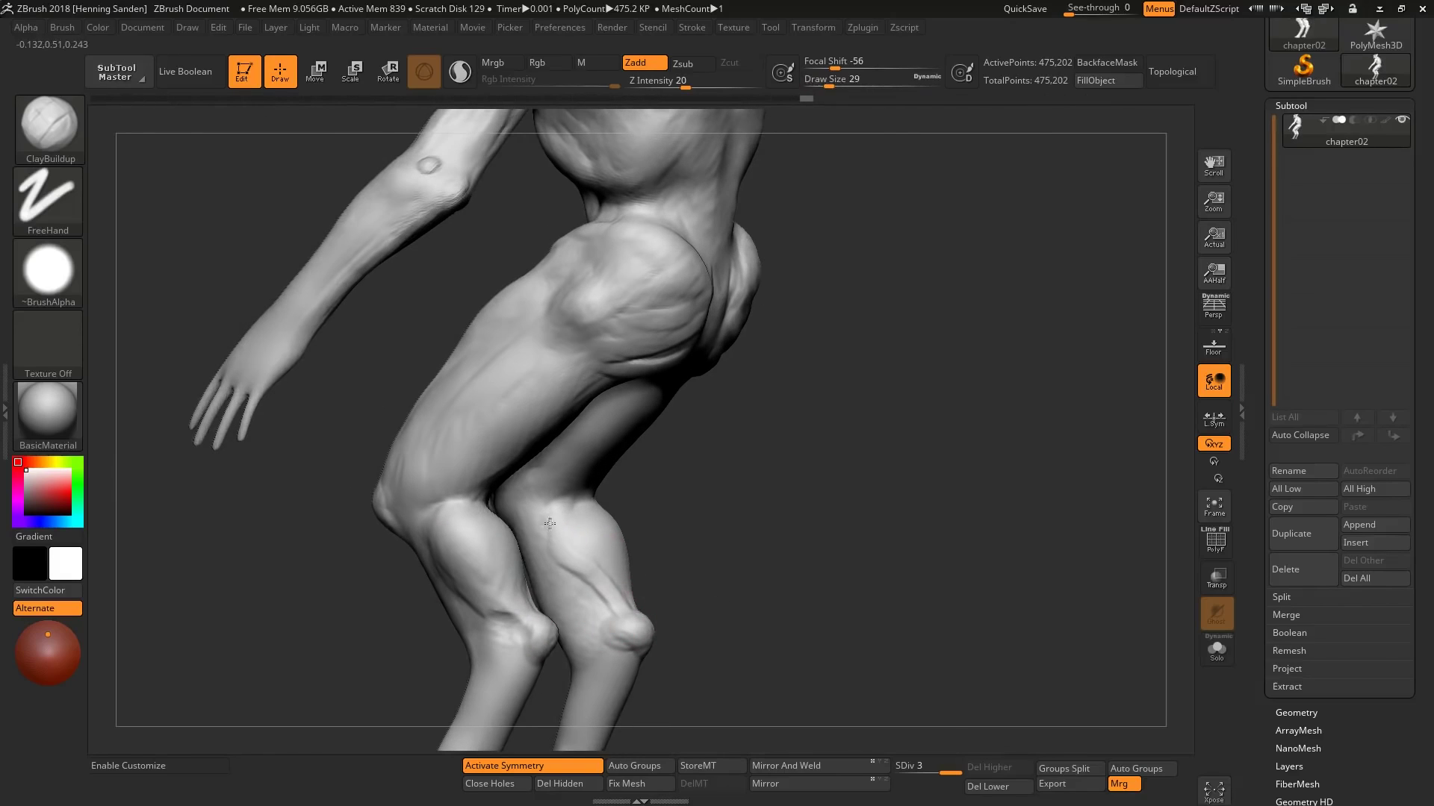
mouse_move(549, 523)
left_mouse_down()
mouse_move(601, 586)
mouse_move(539, 543)
left_mouse_up()
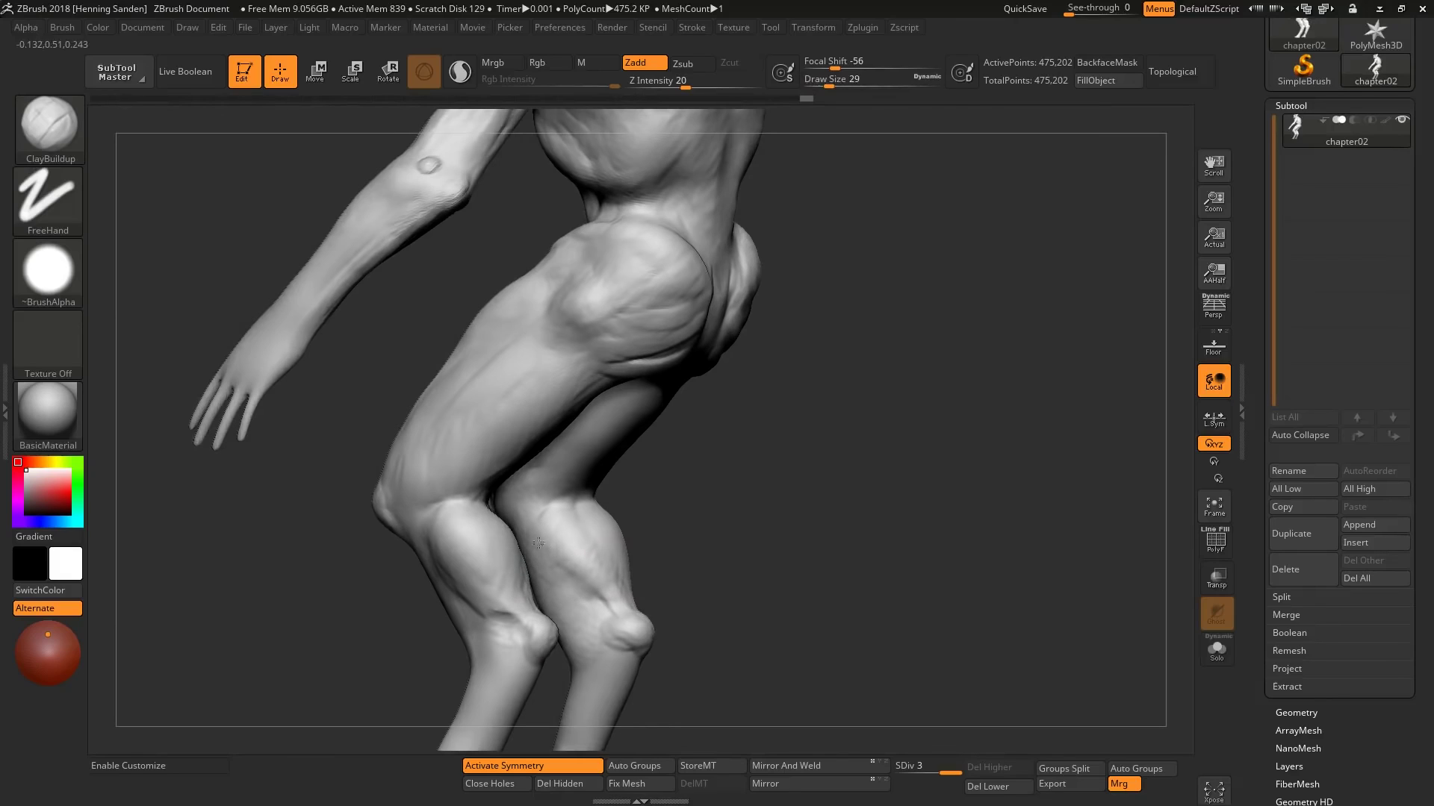
left_click_drag(583, 585, 597, 589)
Step: Re-sculpt the knees, fill the buttock crease, and build up the inner thighs
right_click_drag(533, 540, 631, 553)
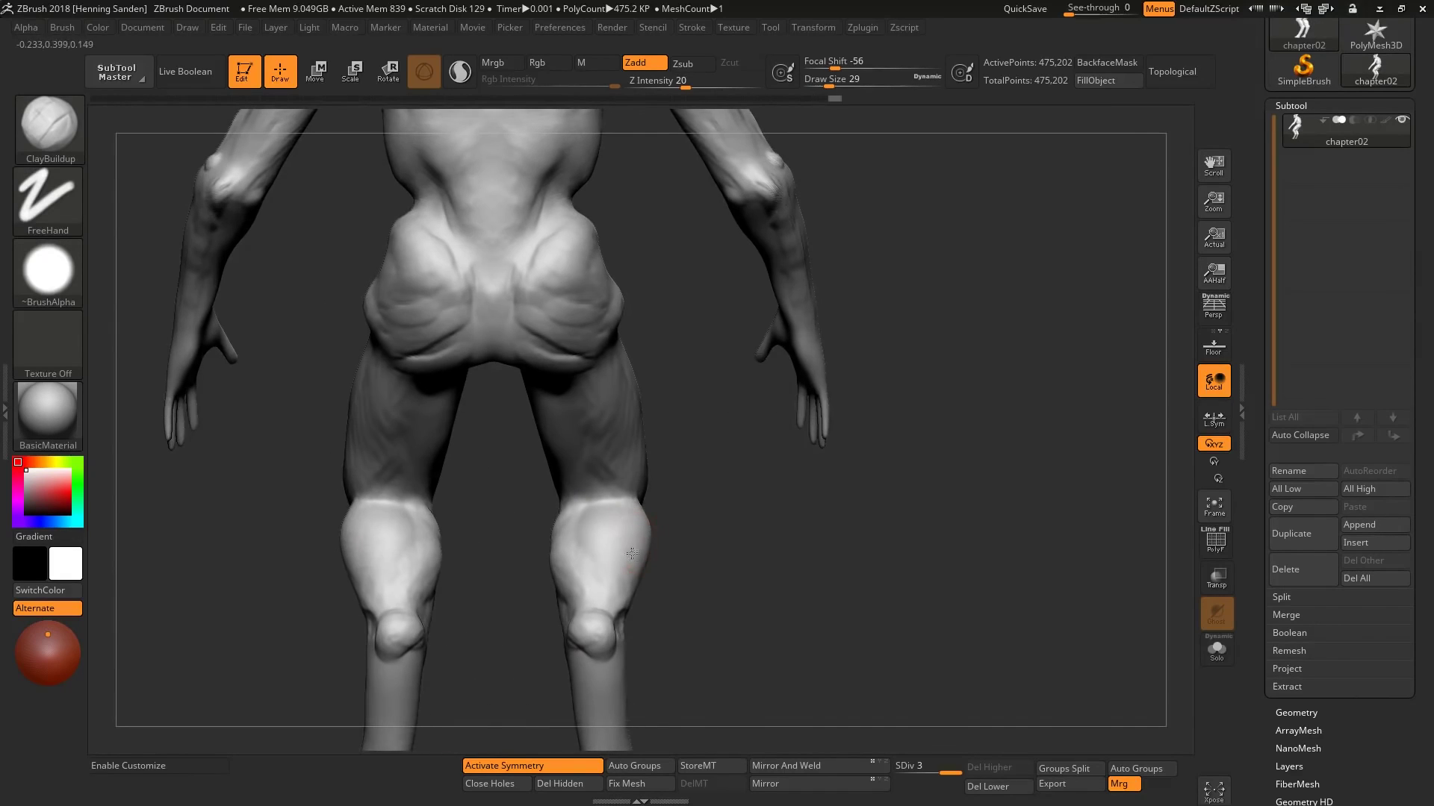
left_click_drag(621, 505, 616, 567)
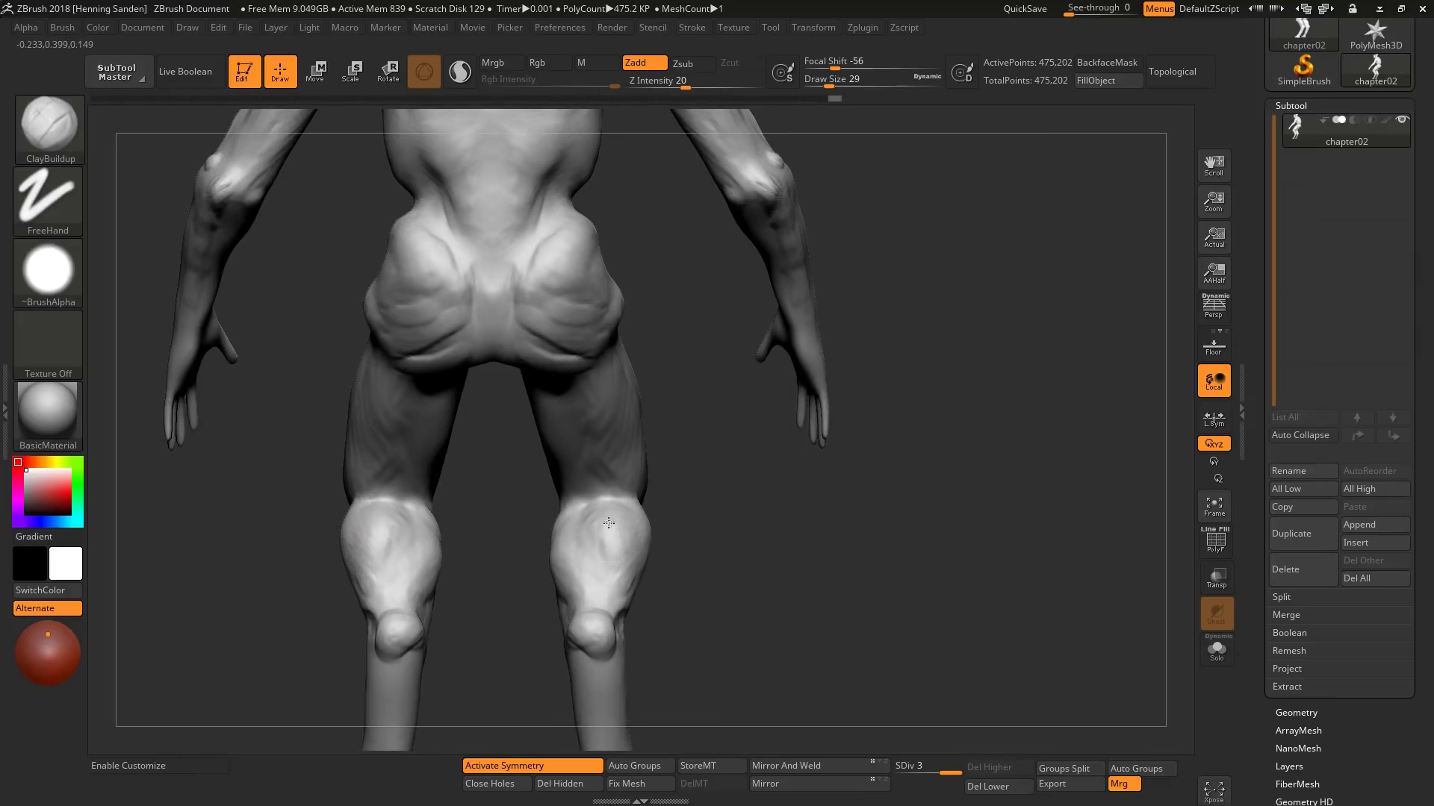
right_click_drag(616, 567, 571, 308)
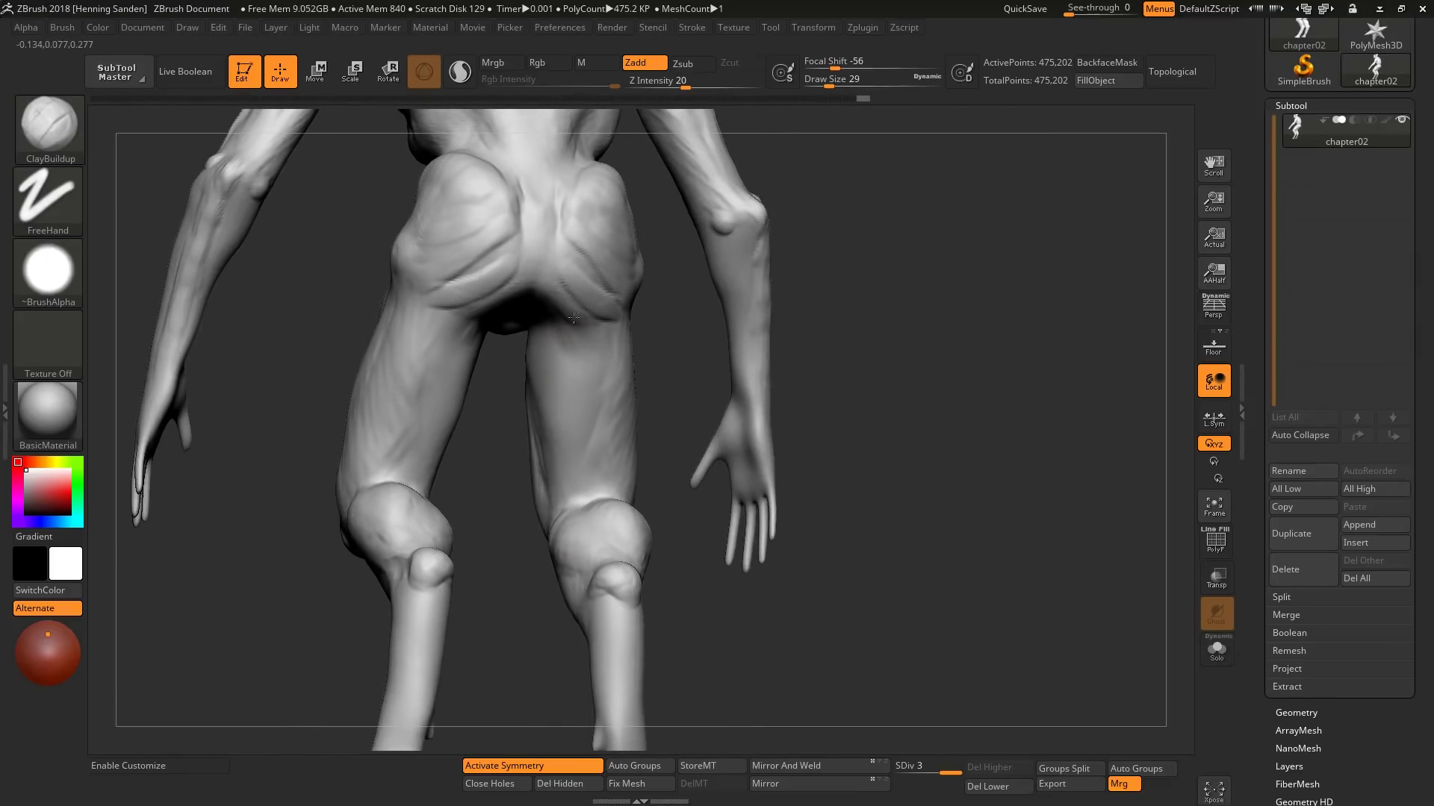
mouse_move(571, 313)
left_mouse_down()
mouse_move(531, 246)
mouse_move(561, 255)
left_mouse_up()
mouse_move(570, 348)
left_mouse_down()
mouse_move(566, 448)
mouse_move(569, 339)
left_mouse_up()
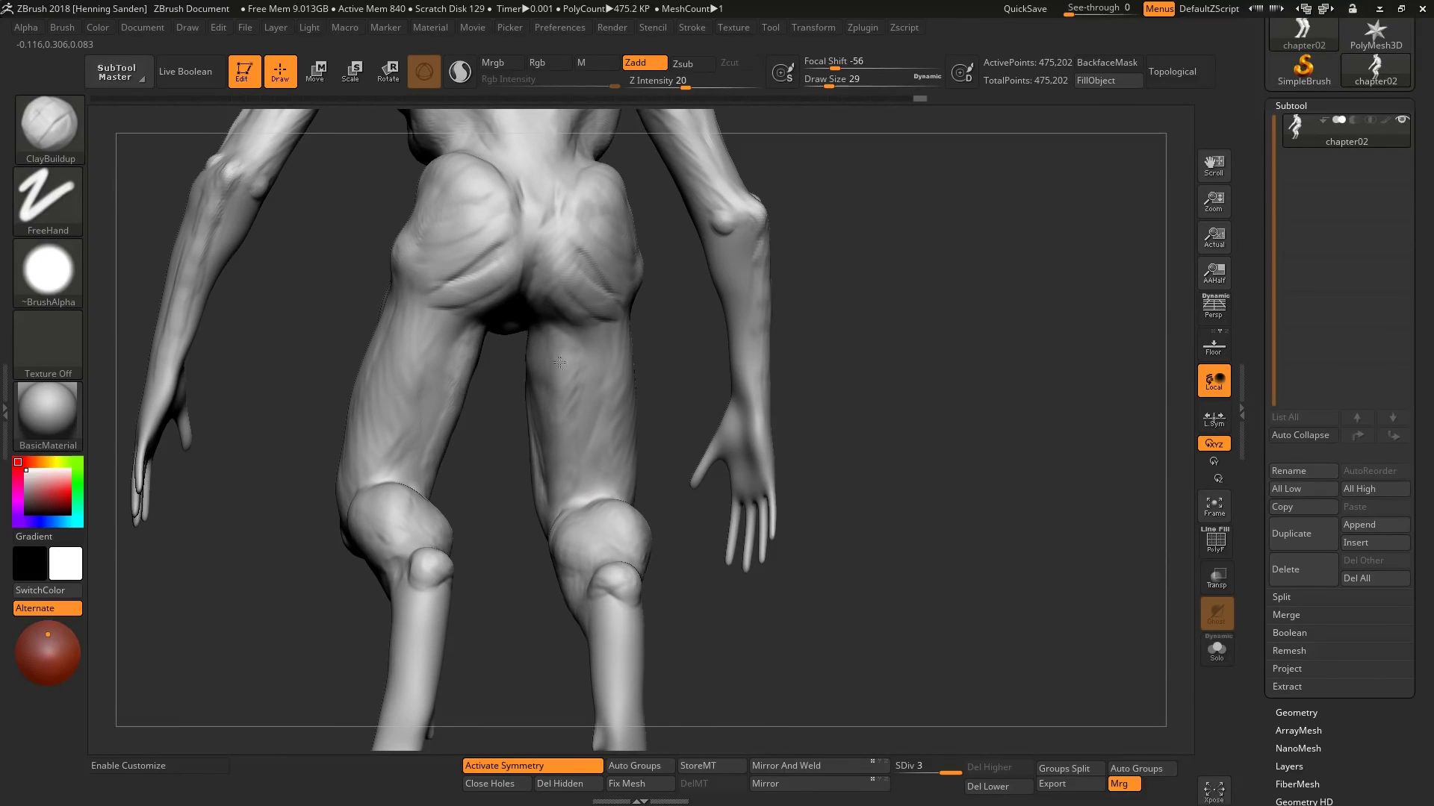
left_click_drag(604, 457, 610, 384)
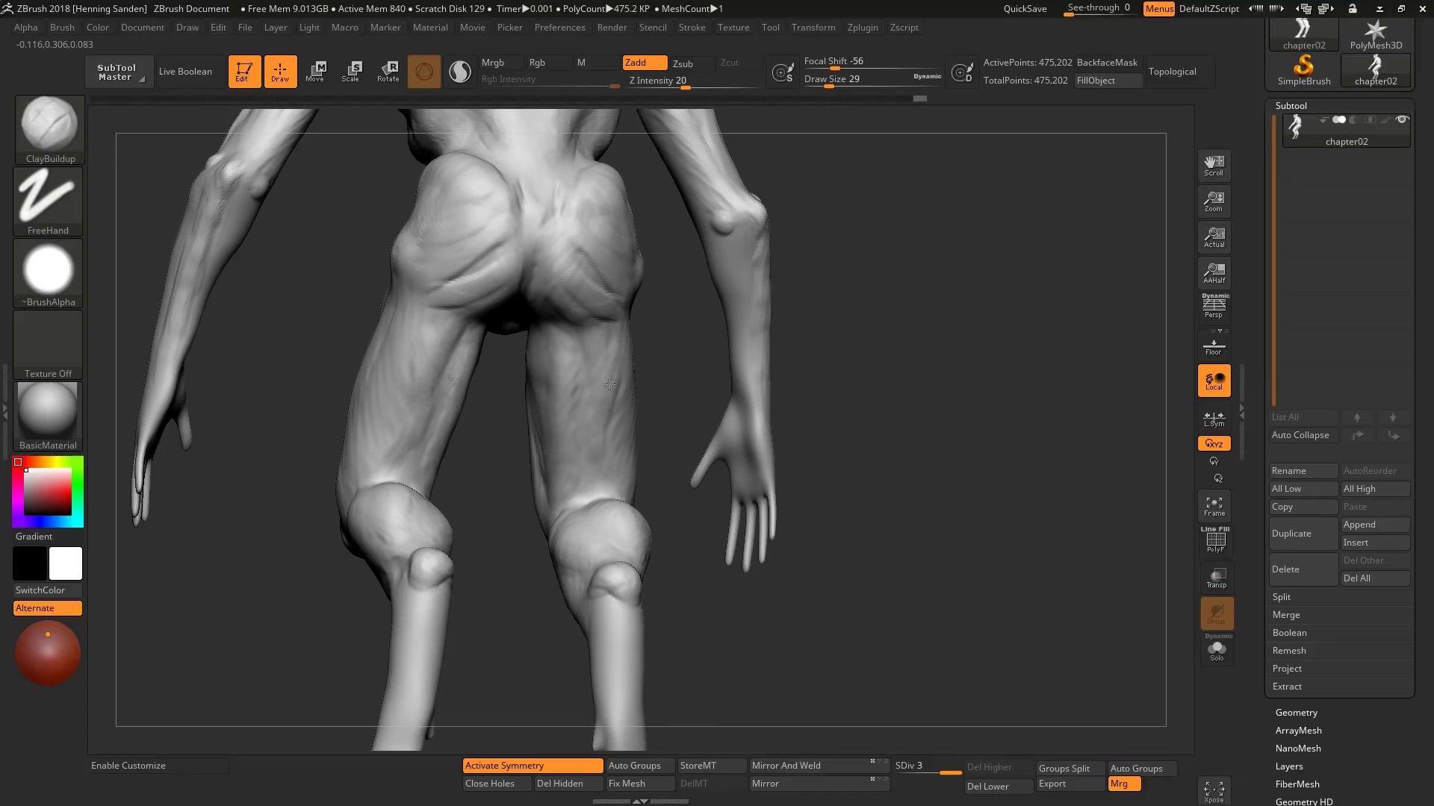
left_click_drag(611, 470, 614, 403)
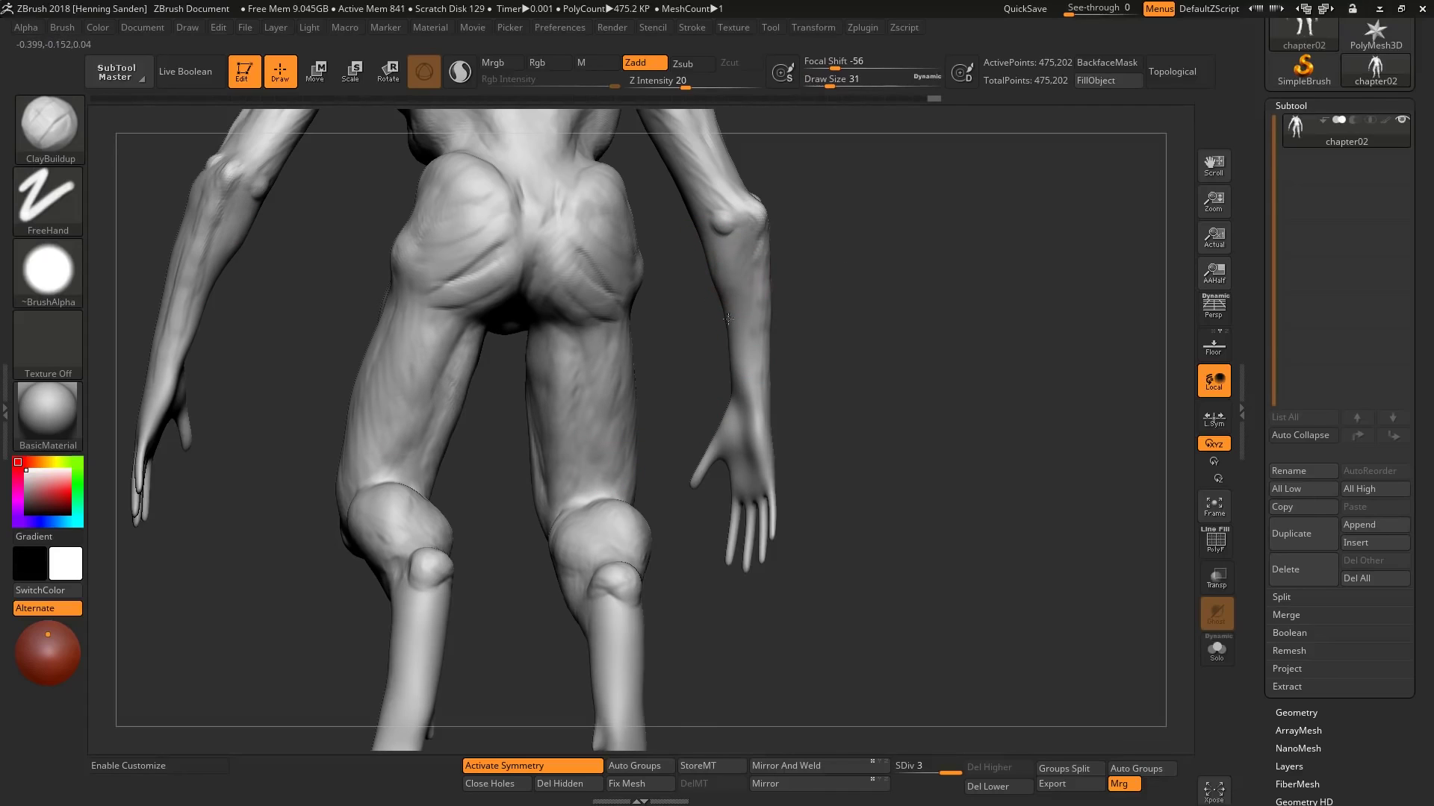
Step: Review the leg and forearm from the side and set the brush size to 46
left_click_drag(728, 319, 766, 244)
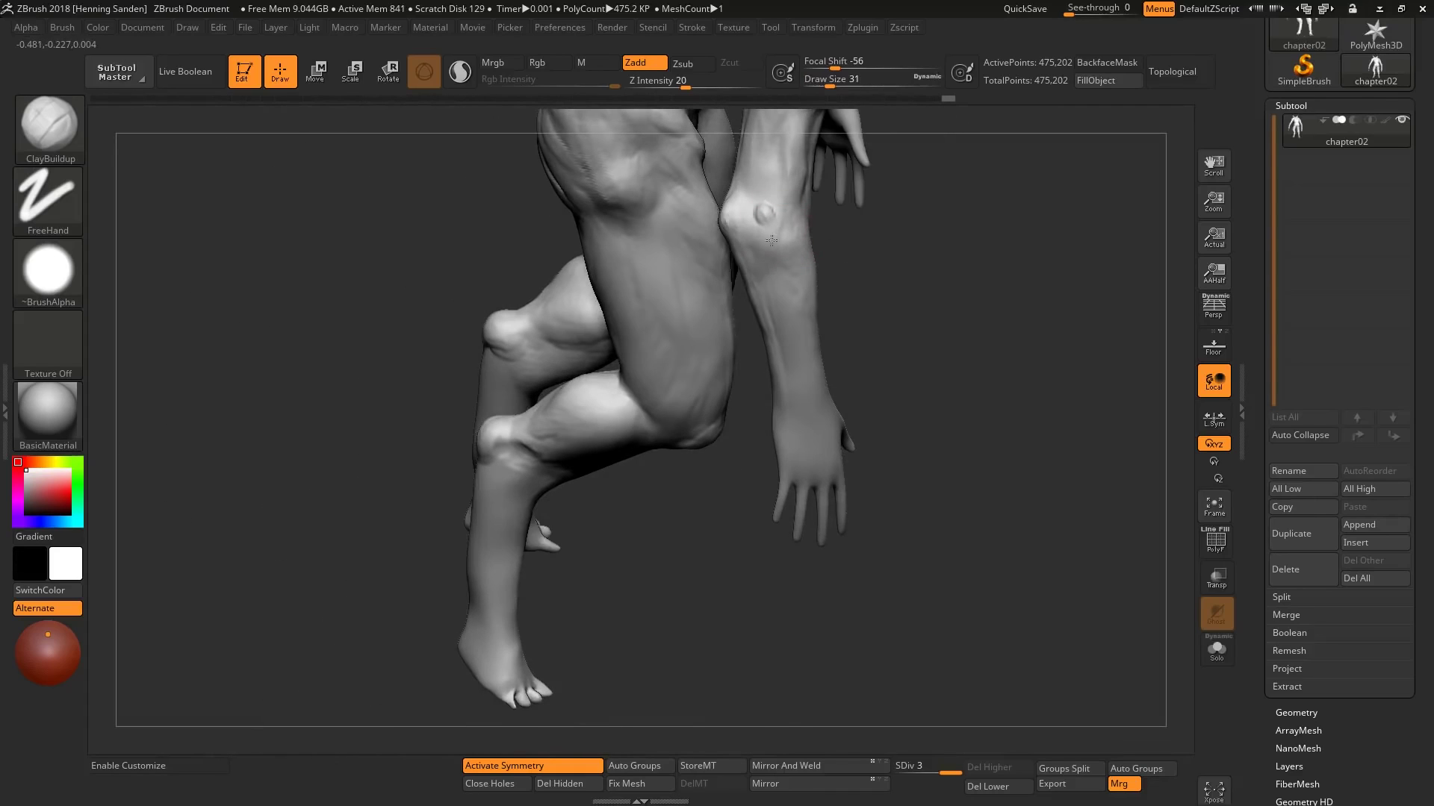
right_click_drag(777, 304, 768, 281)
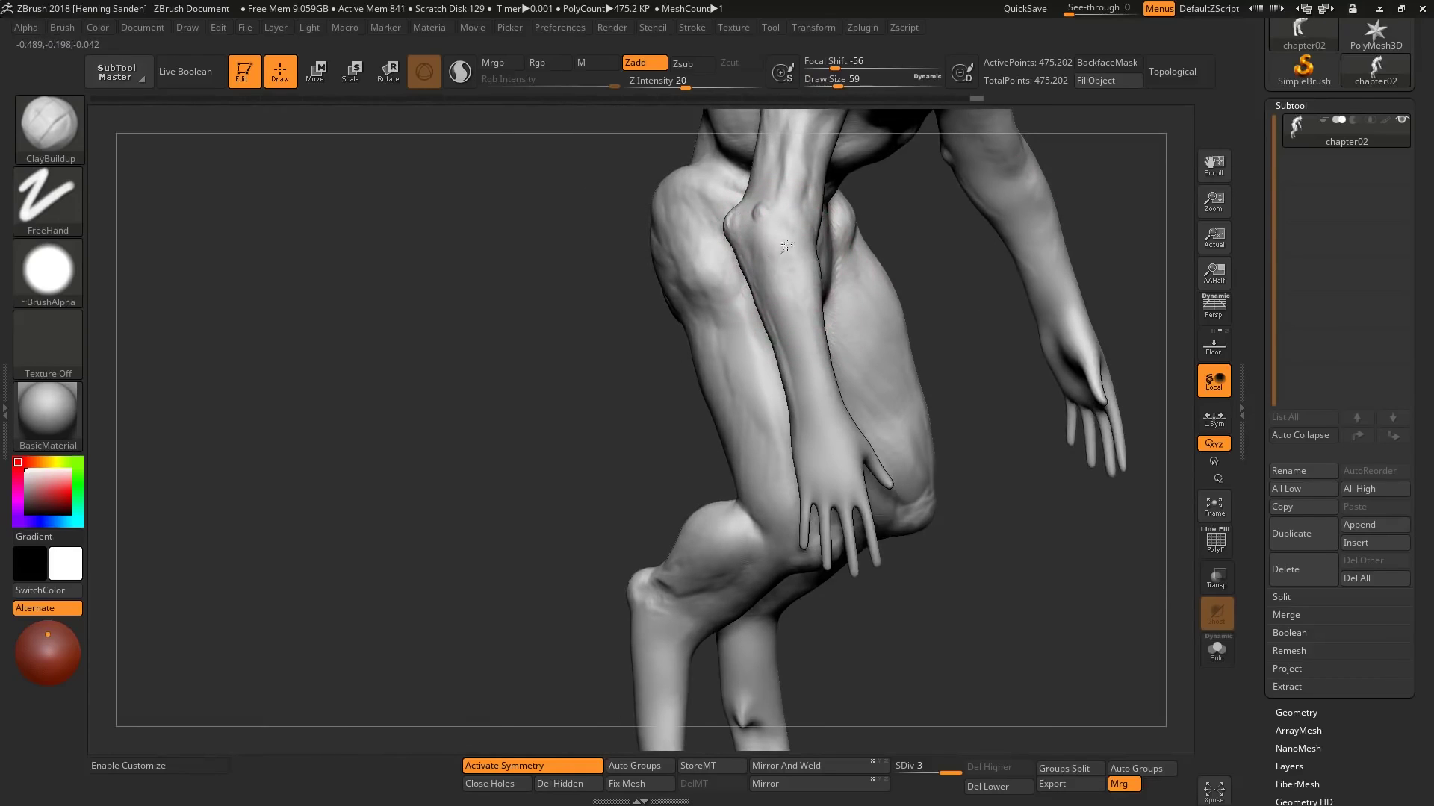
mouse_move(809, 376)
right_mouse_down()
mouse_move(873, 241)
mouse_move(844, 259)
right_mouse_up()
key("s")
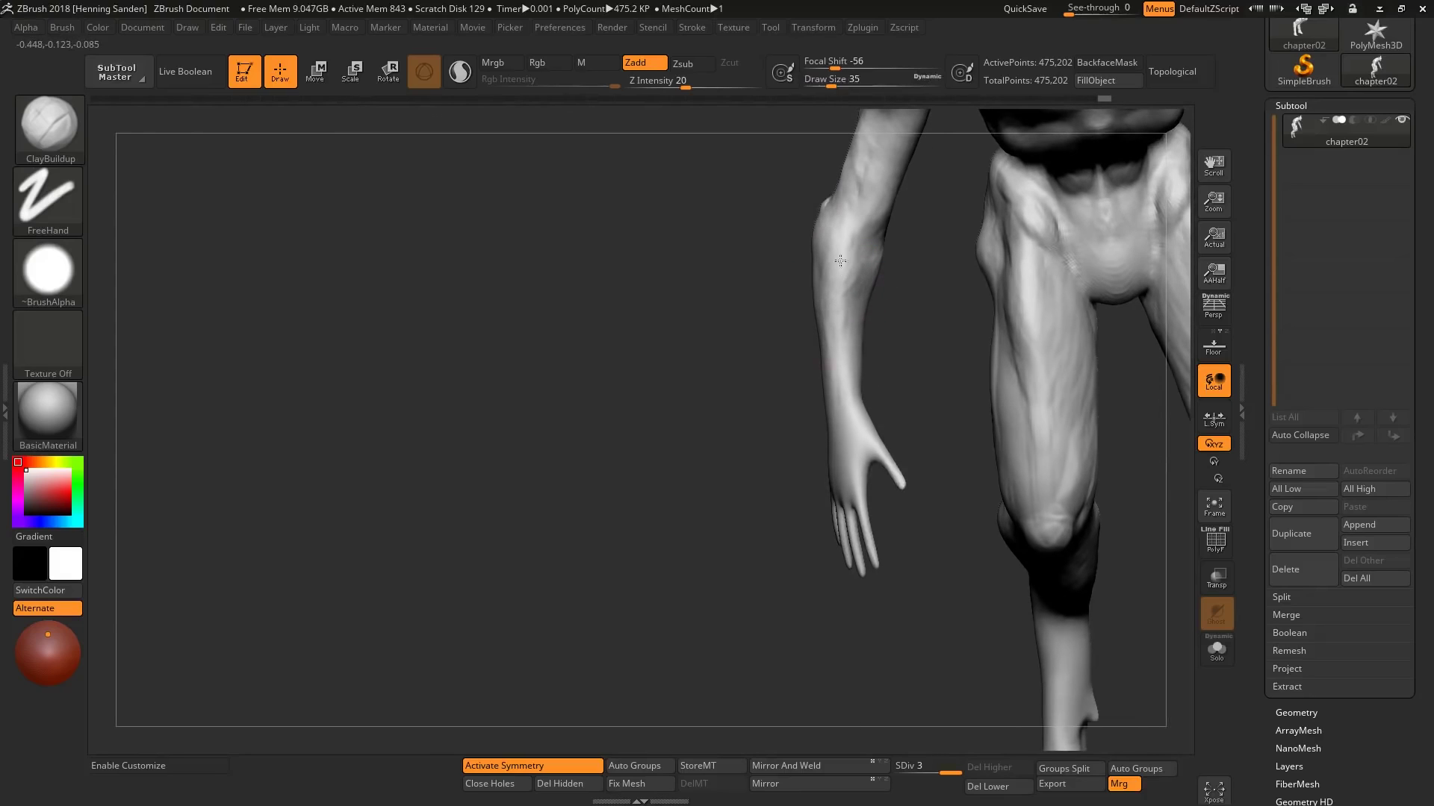
mouse_move(841, 374)
right_mouse_down()
mouse_move(832, 480)
mouse_move(821, 351)
mouse_move(792, 314)
mouse_move(817, 261)
mouse_move(791, 224)
mouse_move(747, 269)
right_mouse_up()
key("s")
left_click(822, 261)
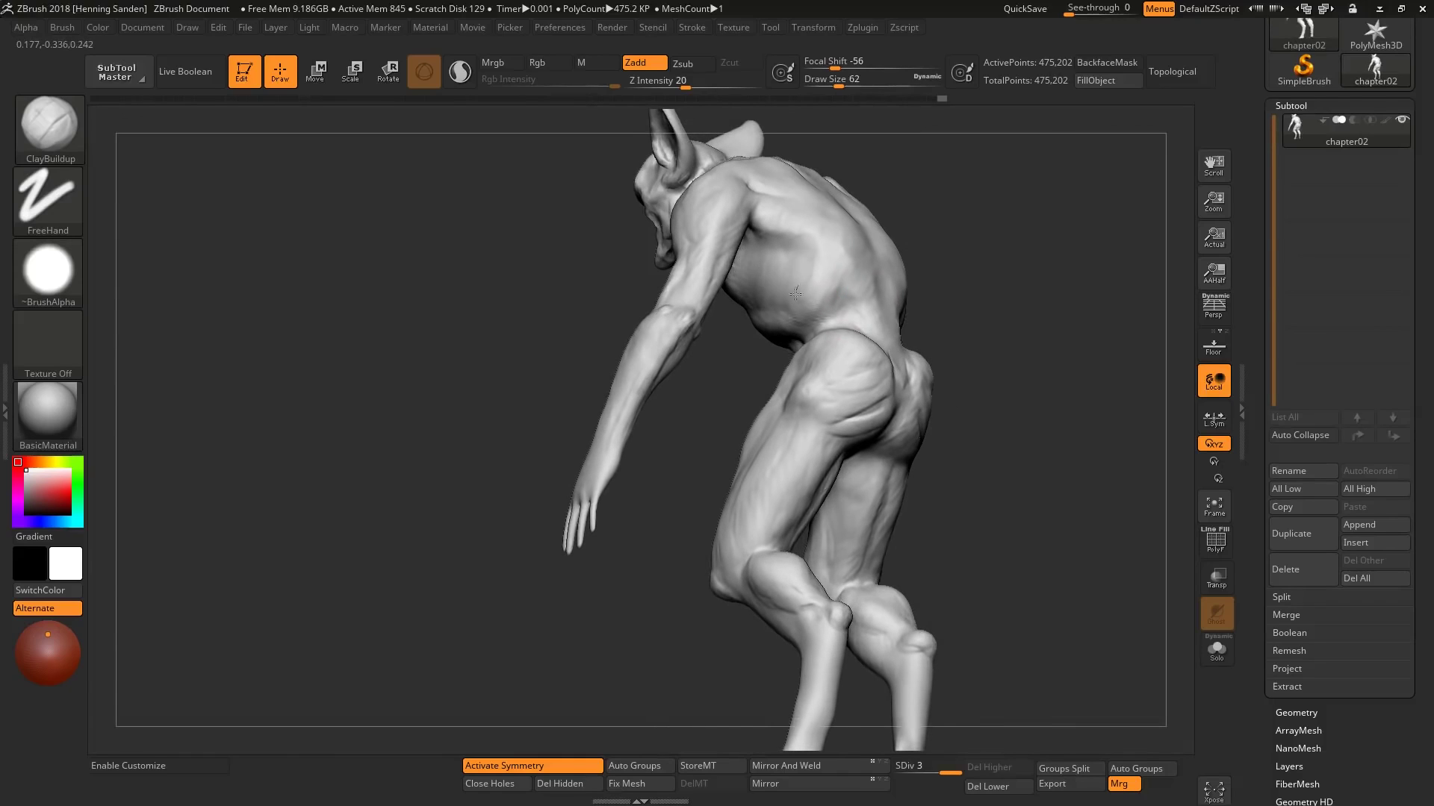
Step: Sharpen the bony bump of the elbow from a side view
right_click_drag(817, 295, 832, 310)
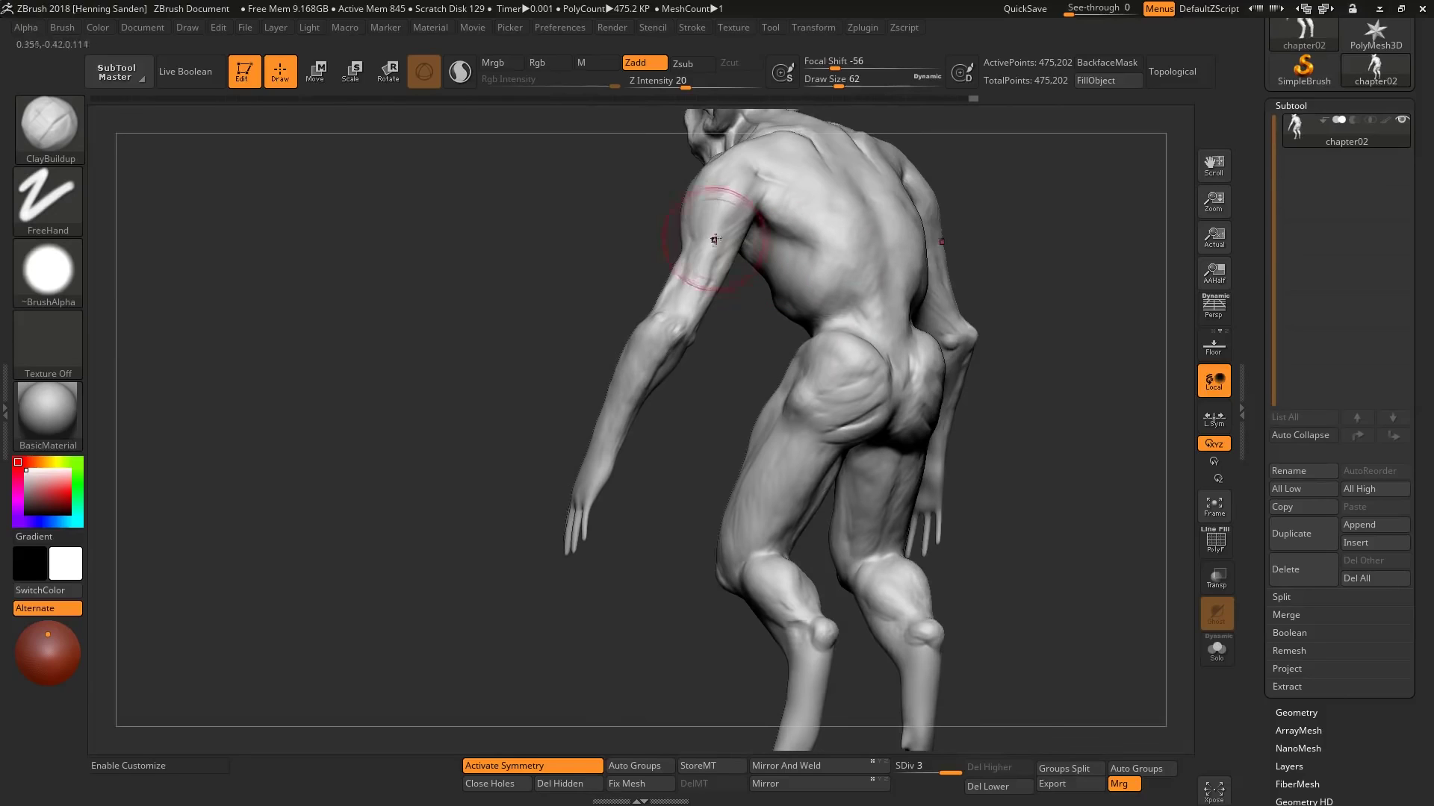
right_click_drag(717, 246, 692, 323)
left_click_drag(692, 324, 698, 330)
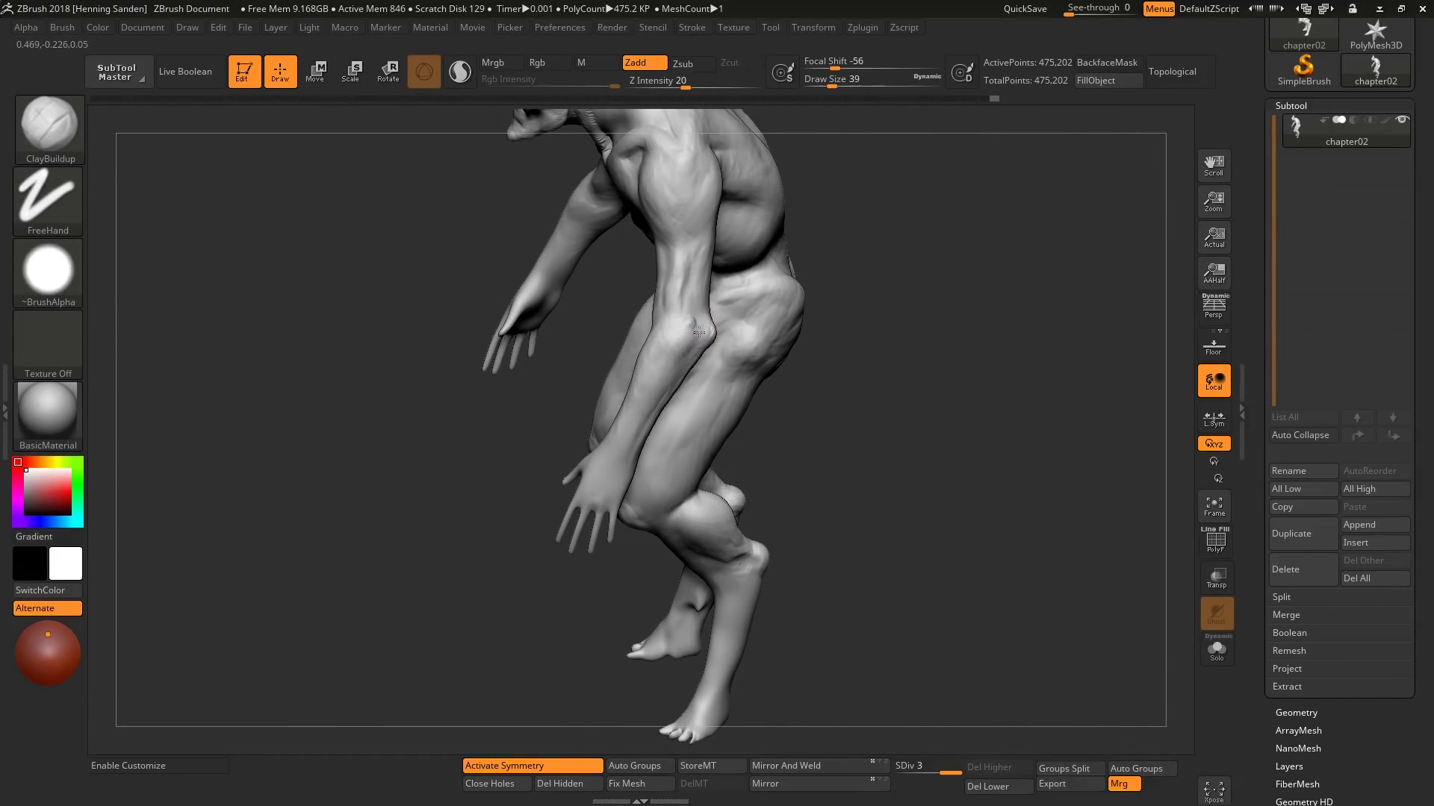
mouse_move(672, 331)
right_mouse_down()
mouse_move(615, 326)
mouse_move(744, 314)
right_mouse_up()
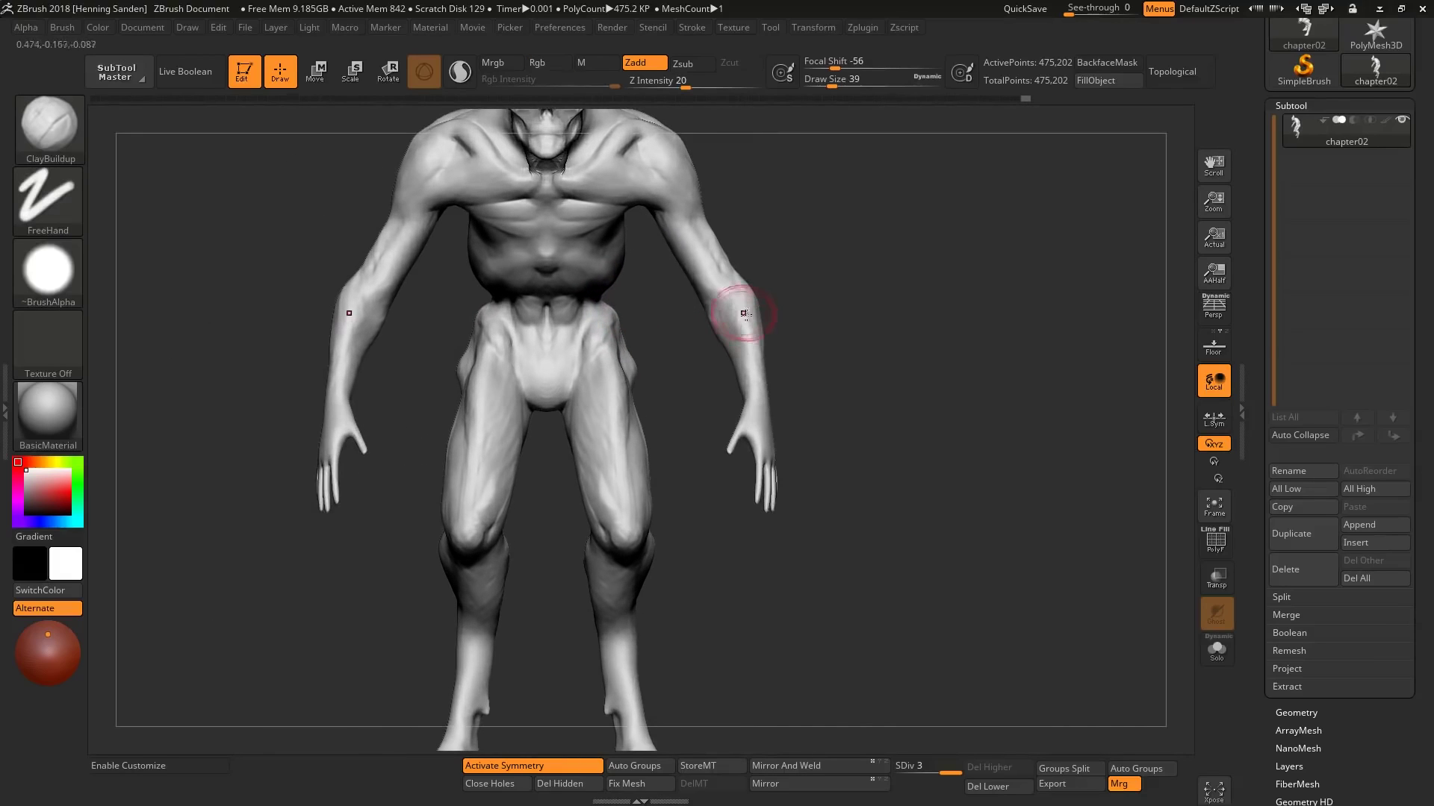
Step: Switch to the Move brush and push both arms into shape, ending on a front view
key("b")
key("m")
key("v")
left_click_drag(768, 351, 762, 378)
mouse_move(762, 378)
right_mouse_down()
mouse_move(757, 413)
mouse_move(736, 288)
right_mouse_up()
right_click_drag(679, 224, 734, 281)
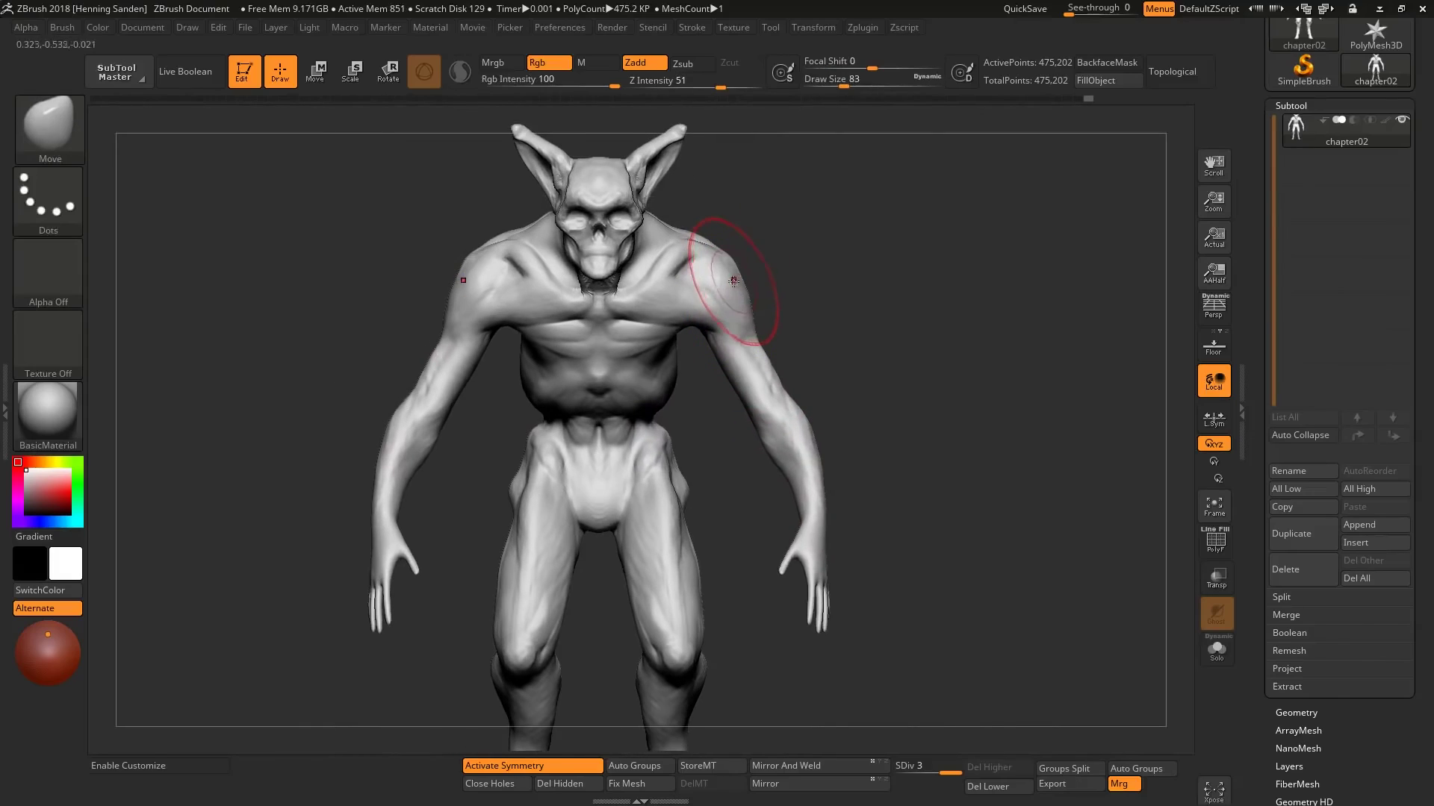
Step: Adjust the shoulders, then check the black silhouette from several angles and restore white shading
left_click_drag(734, 281, 738, 297)
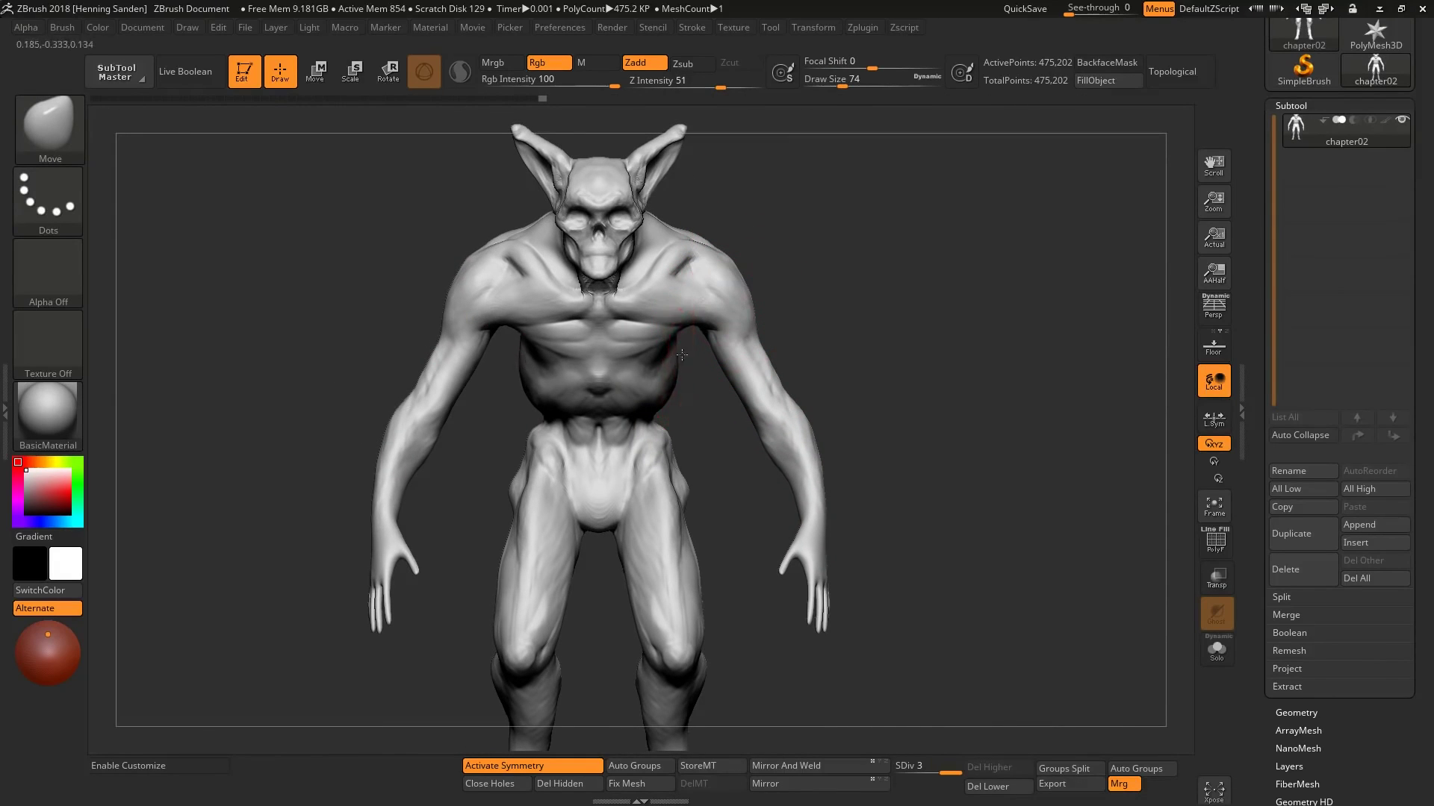
key("v")
key("ctrl+f")
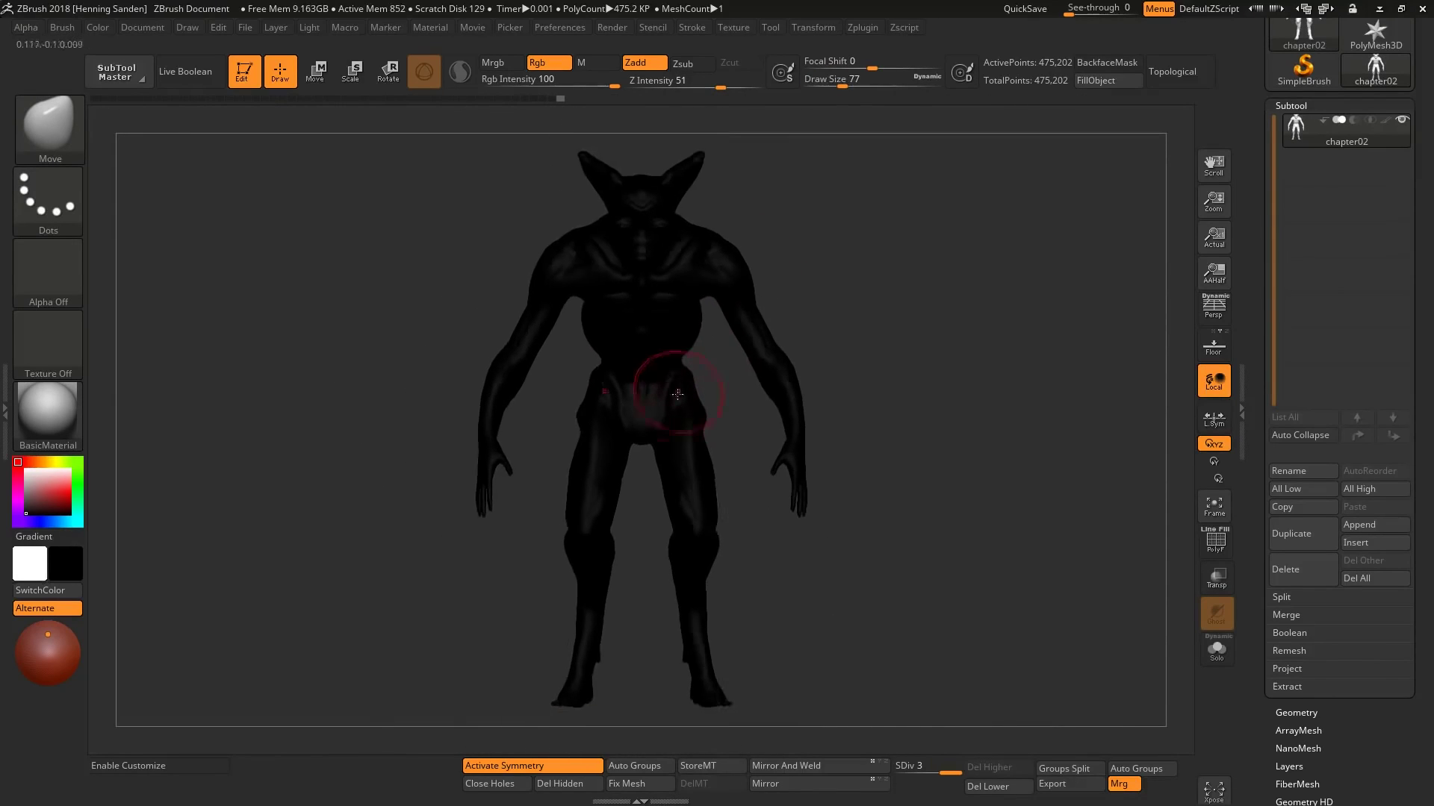
mouse_move(674, 376)
left_mouse_down()
mouse_move(707, 376)
mouse_move(717, 321)
left_mouse_up()
key("s")
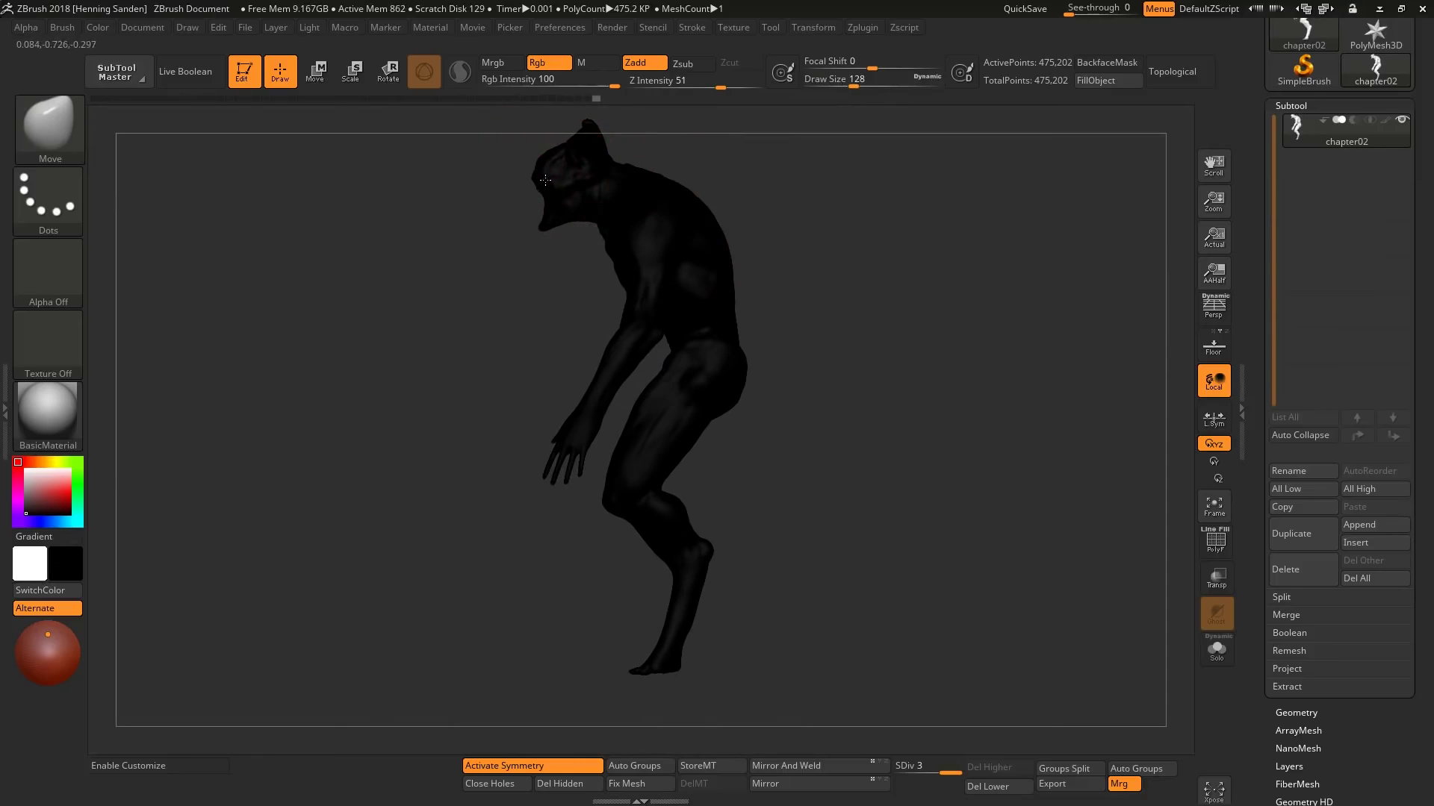
key("f")
key("s")
Step: Frame the figure, reduce the brush size, and step down one subdivision level
left_click_drag(553, 213, 541, 212)
key("v")
key("s")
left_click_drag(612, 240, 623, 241)
key("shift+d")
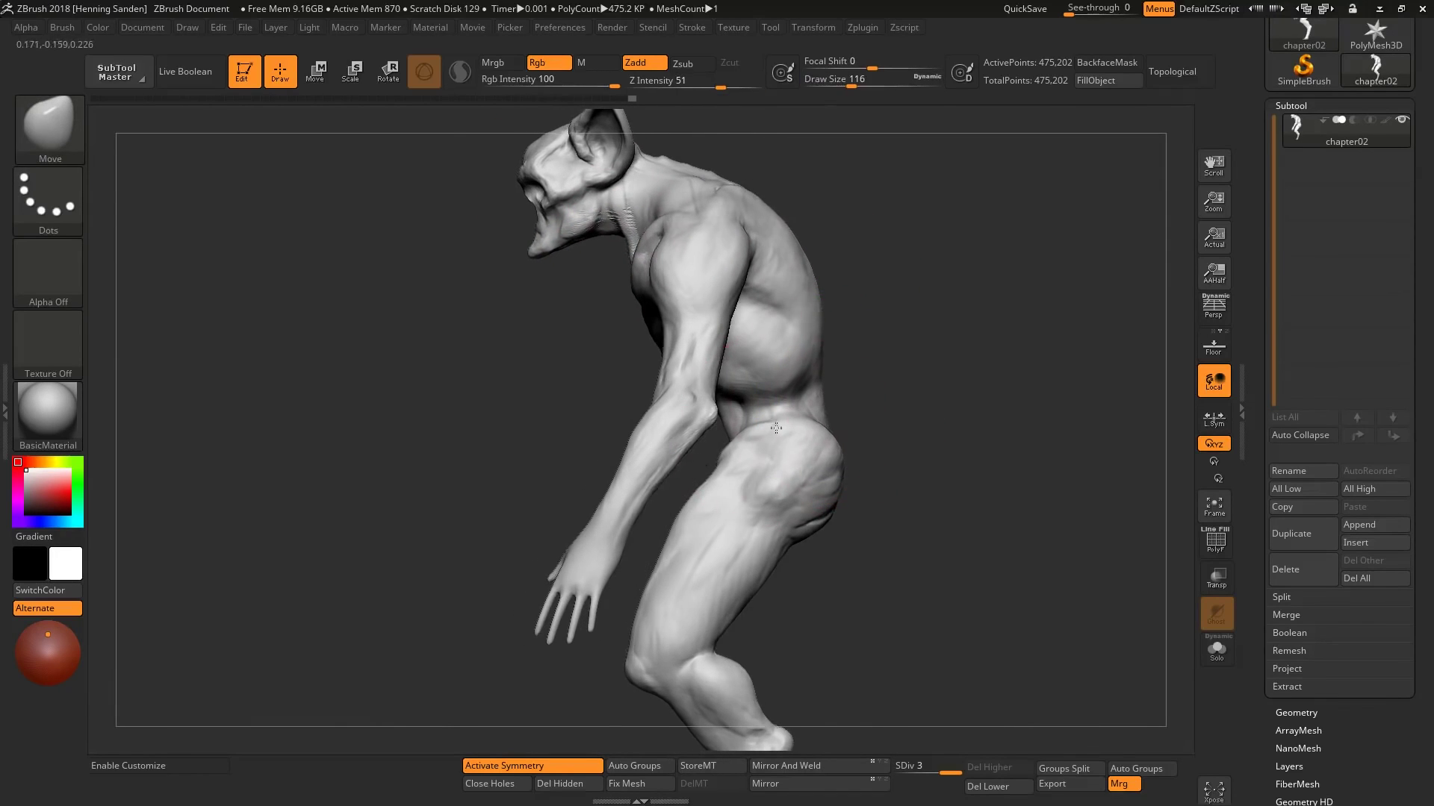
mouse_move(824, 318)
left_mouse_down()
mouse_move(688, 467)
mouse_move(591, 537)
left_mouse_up()
Step: Mask the body except the hand and rotate the forearm and hand at the wrist
key("r")
key("shift+d")
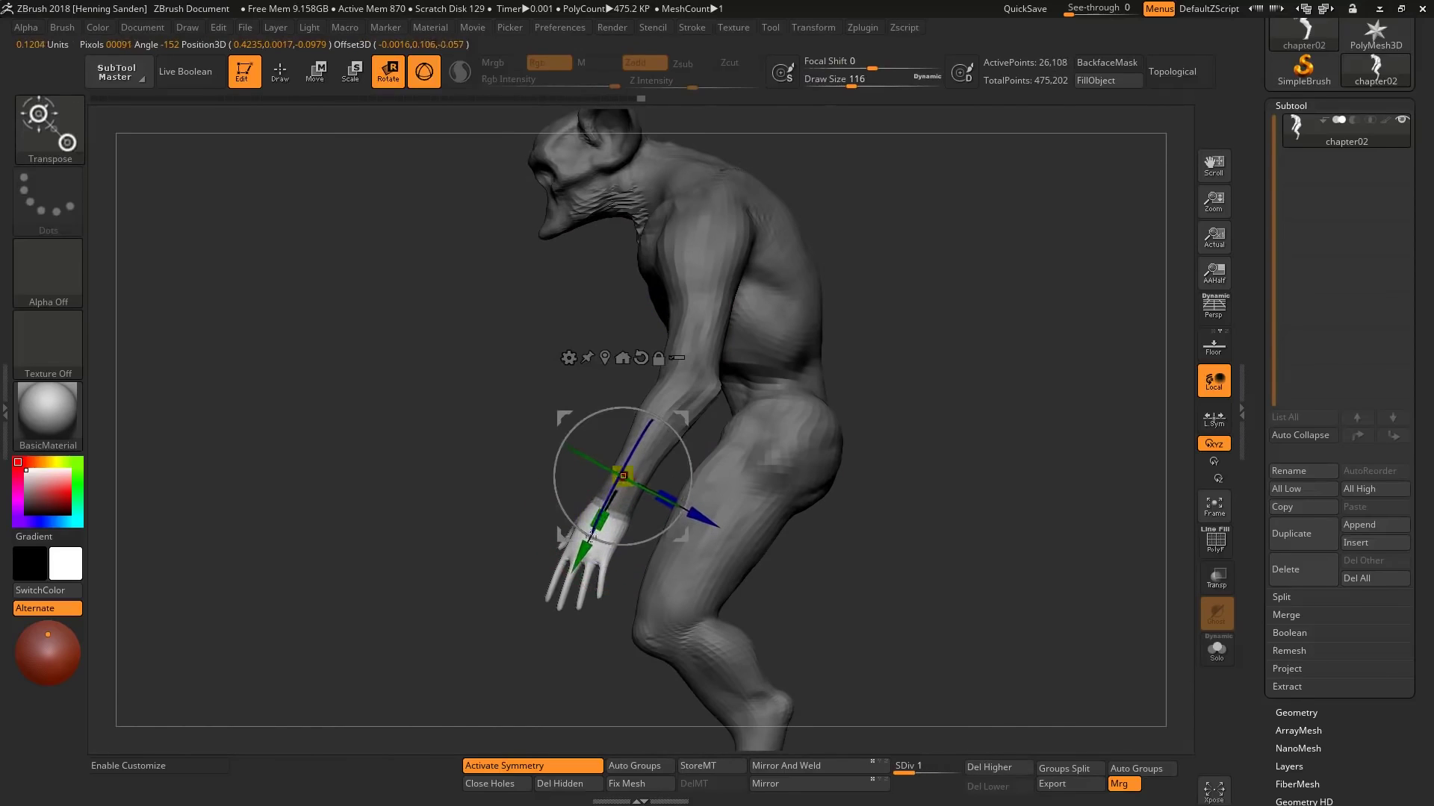
left_click(424, 75)
left_click_drag(747, 486, 665, 533)
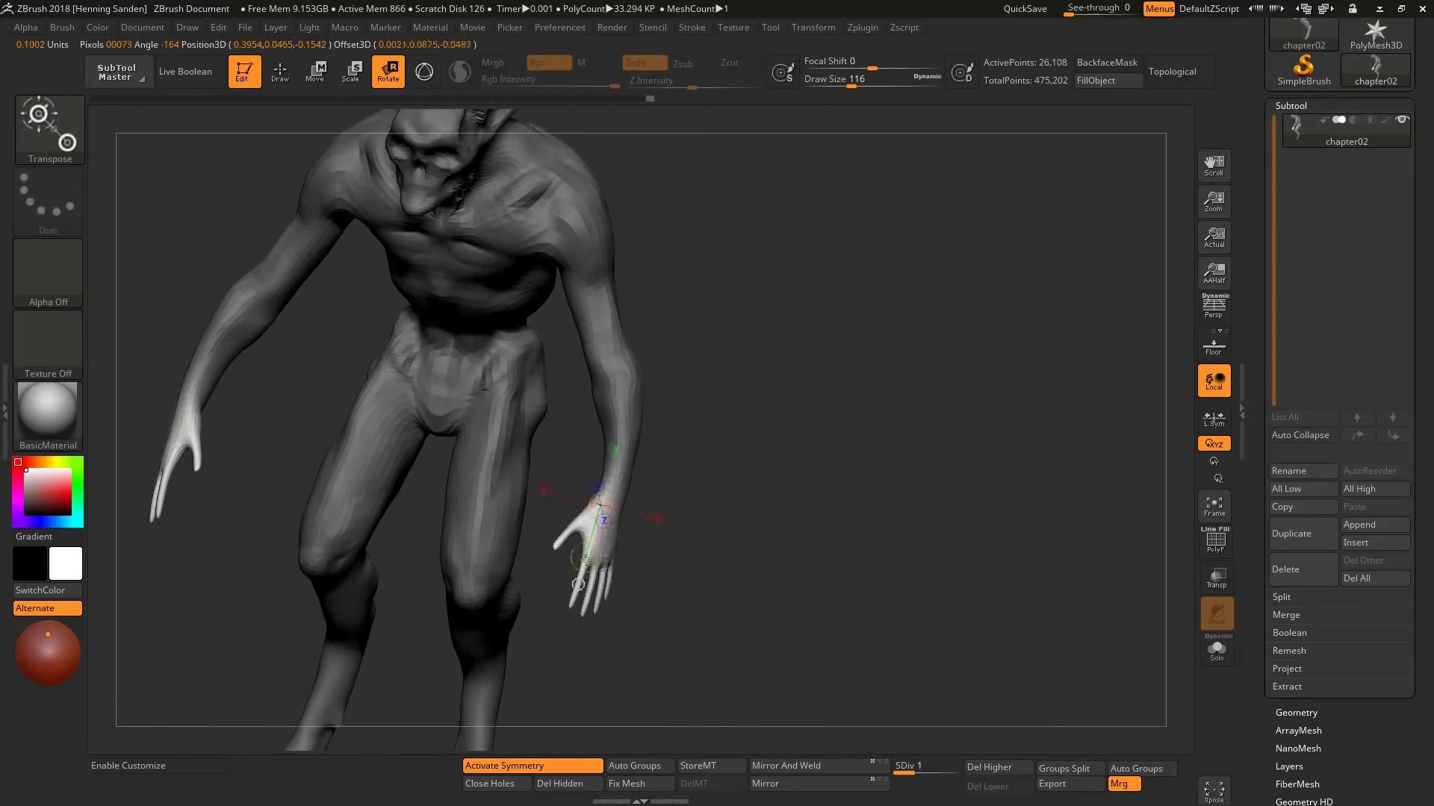
mouse_move(579, 383)
left_mouse_down()
mouse_move(611, 493)
mouse_move(672, 521)
left_mouse_up()
mouse_move(648, 458)
left_mouse_down()
mouse_move(634, 397)
mouse_move(608, 404)
mouse_move(469, 516)
mouse_move(646, 546)
mouse_move(606, 595)
left_mouse_up()
mouse_move(644, 504)
left_mouse_down()
mouse_move(608, 624)
mouse_move(721, 575)
mouse_move(721, 549)
left_mouse_up()
Step: Place a rotation line on the right forearm, clear the mask, and orbit to the shoulders
key("f")
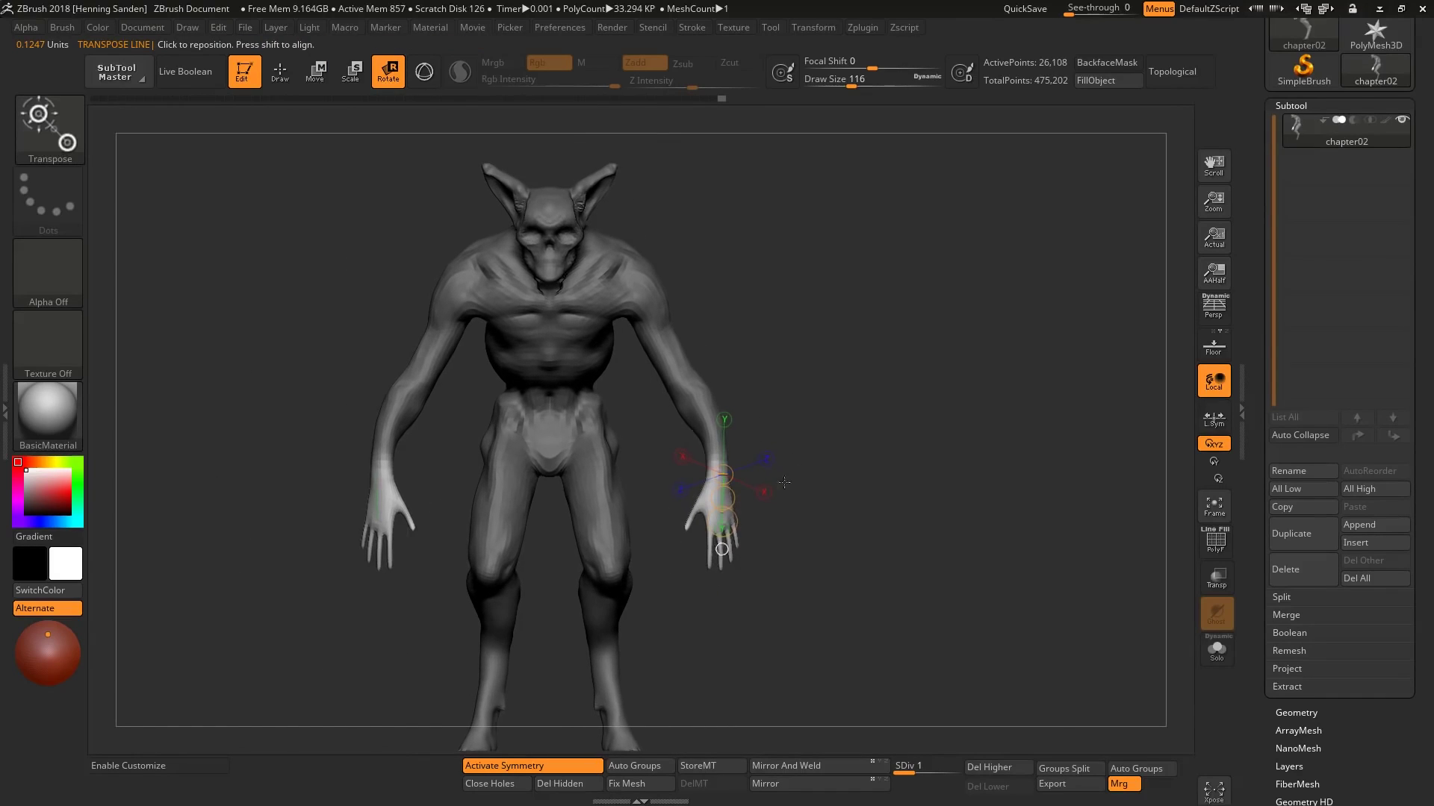
right_click_drag(784, 483, 822, 470, "ctrl")
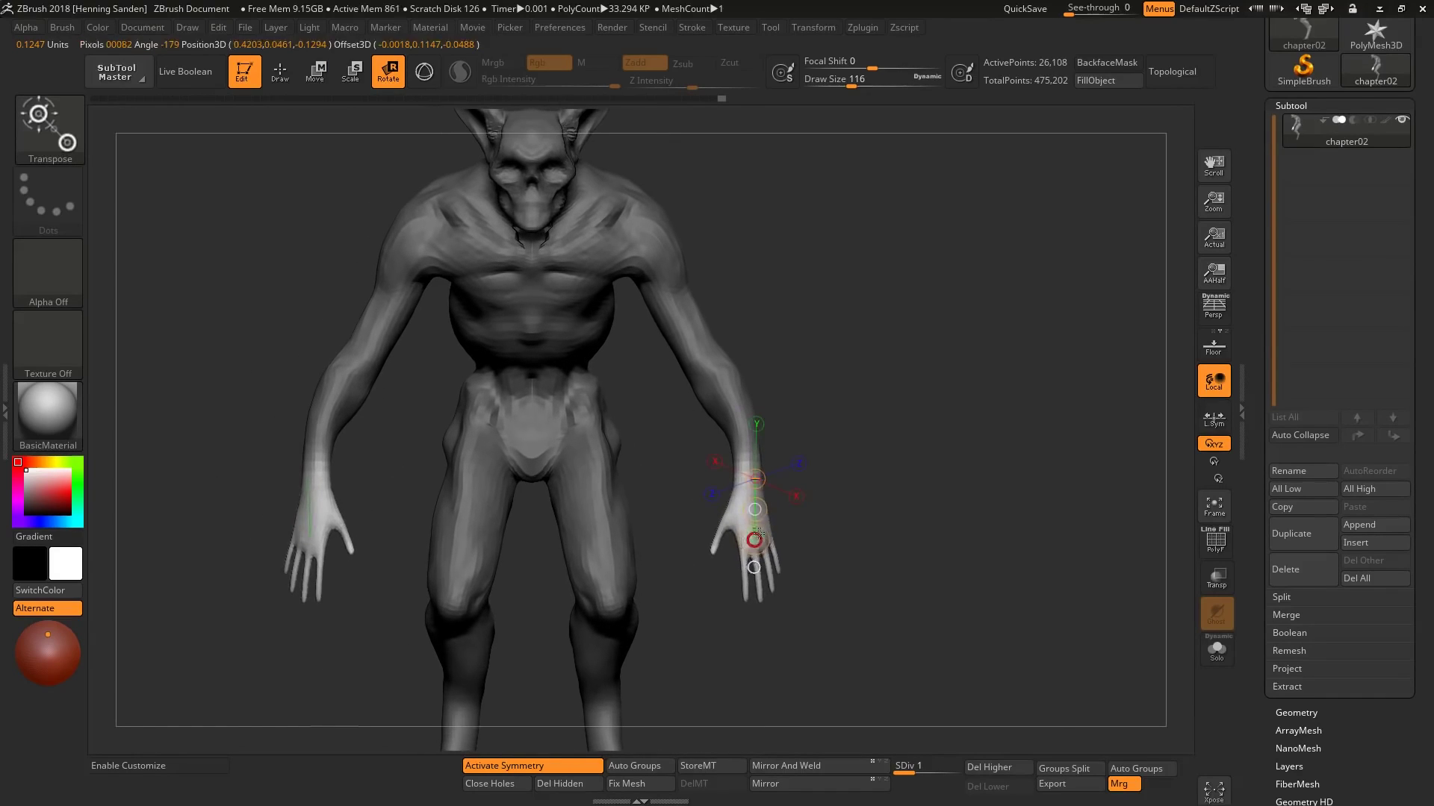
mouse_move(713, 366)
left_mouse_down("ctrl")
mouse_move(746, 424)
mouse_move(769, 381)
left_mouse_up("ctrl")
key("q")
mouse_move(859, 403)
left_mouse_down()
mouse_move(682, 414)
mouse_move(695, 374)
mouse_move(715, 510)
mouse_move(665, 396)
left_mouse_up()
key("f")
right_click_drag(665, 396, 678, 545, "ctrl")
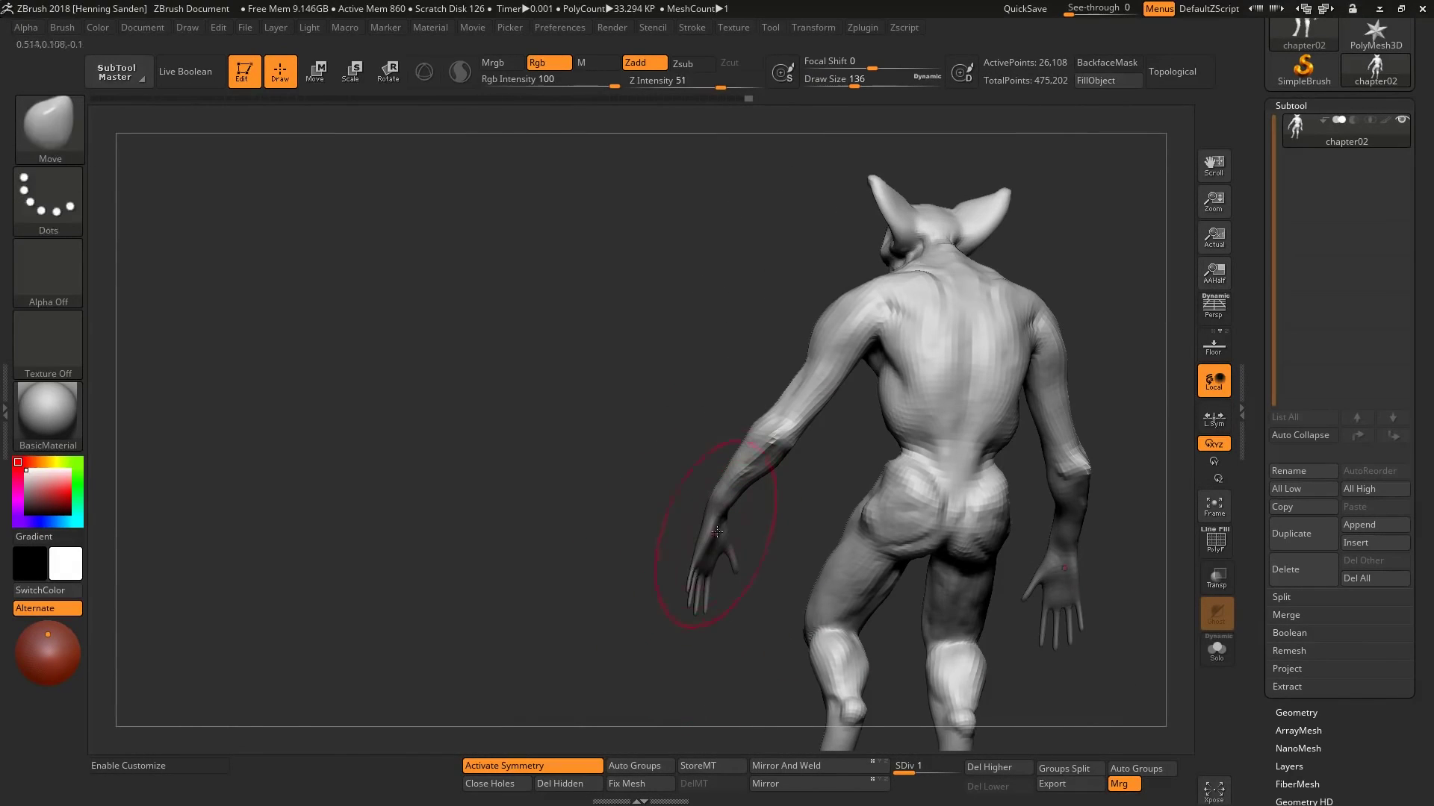
left_click_drag(716, 532, 640, 464)
Step: Mask all but the arm, rotate and move the forearm and hand into place, then unmask
key("r")
right_click_drag(640, 464, 672, 567, "ctrl")
left_click_drag(725, 525, 812, 601)
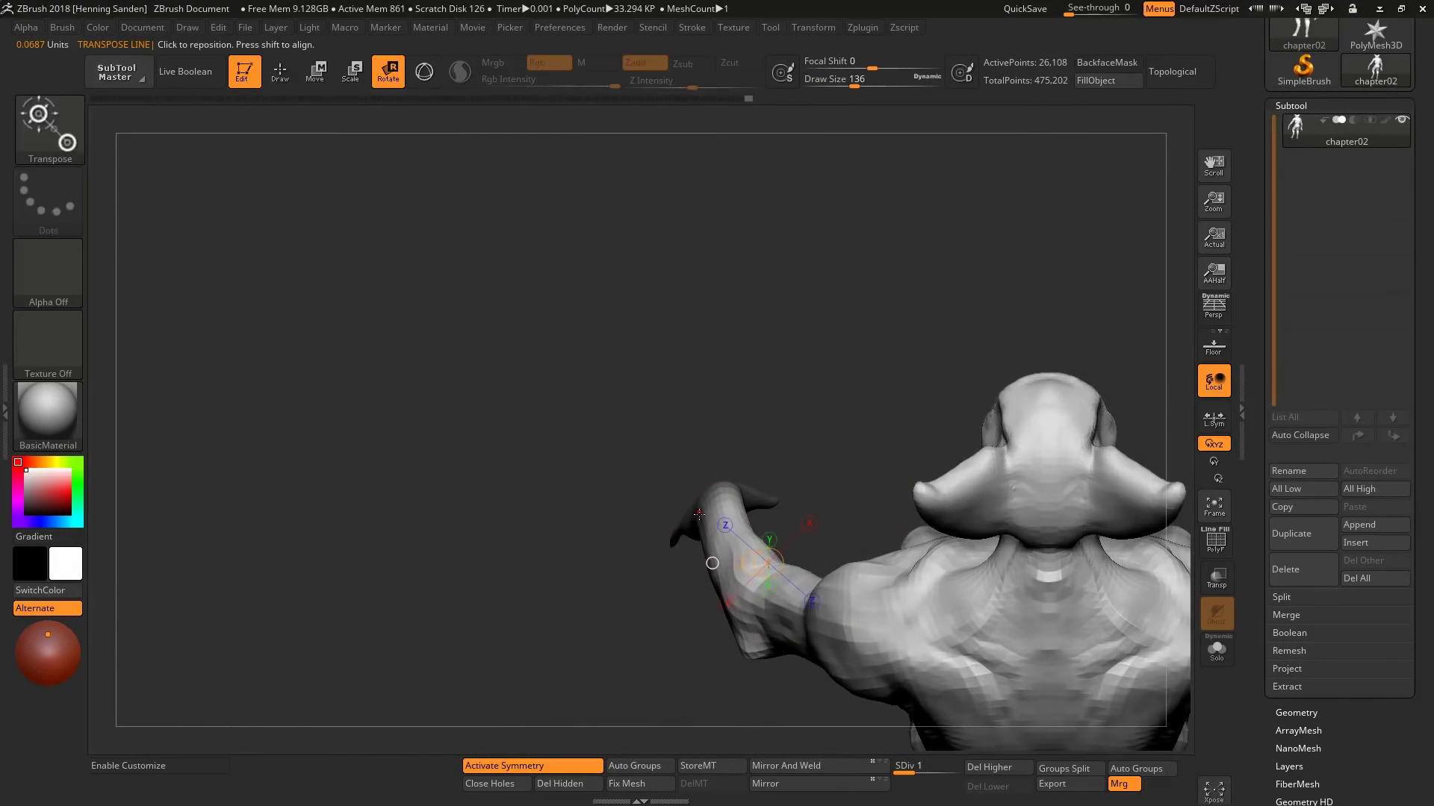
right_click_drag(699, 514, 704, 470)
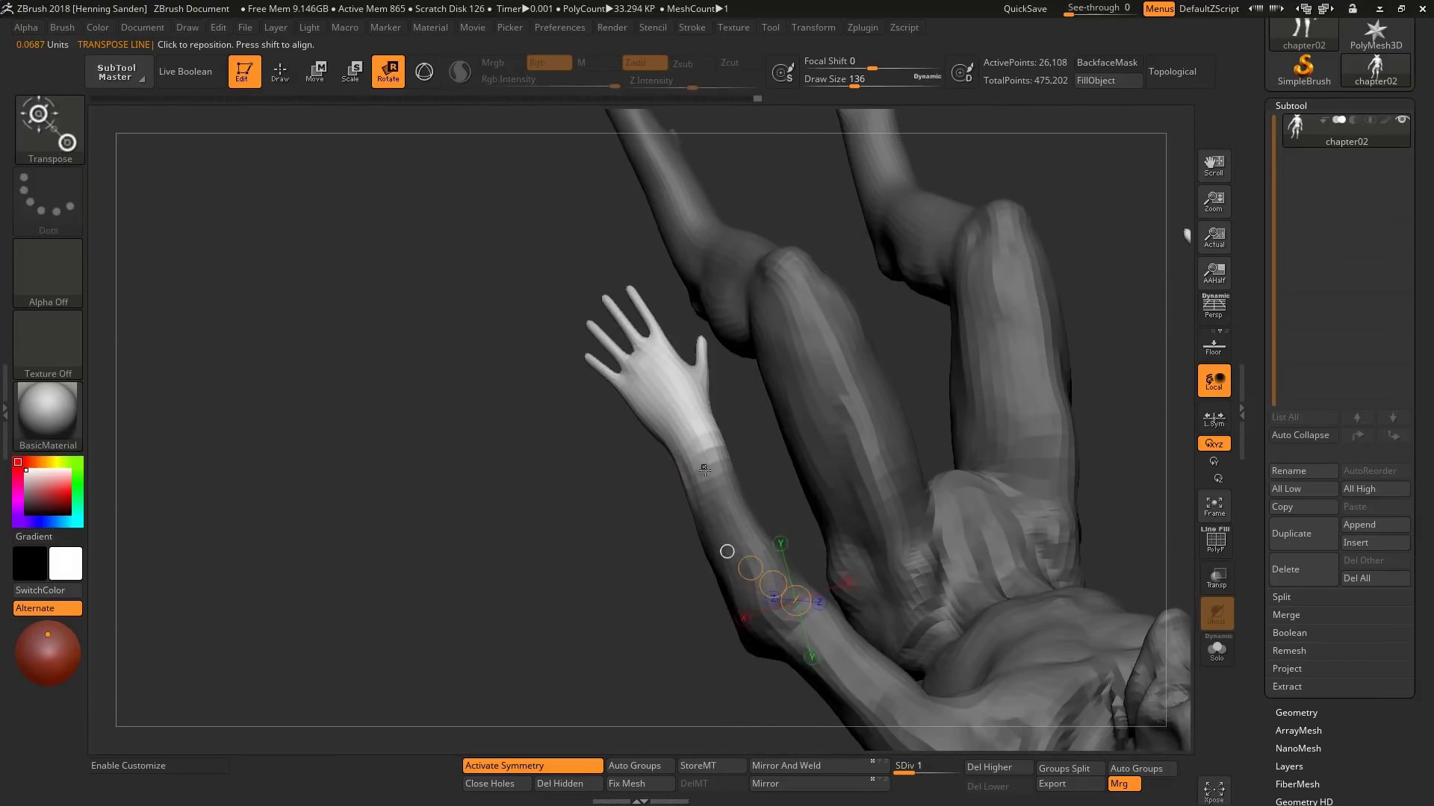
mouse_move(695, 361)
right_mouse_down()
mouse_move(618, 425)
mouse_move(660, 375)
right_mouse_up()
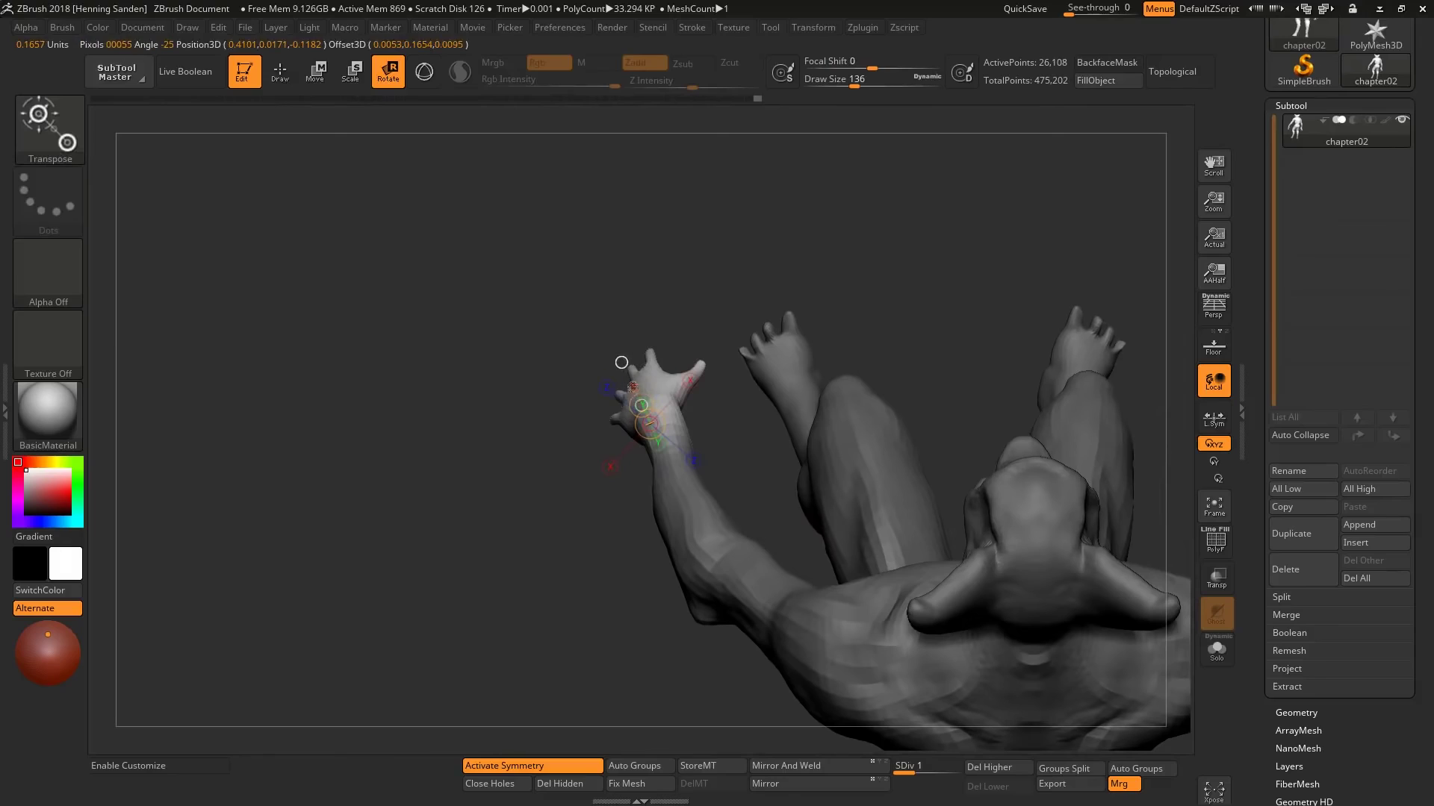
mouse_move(632, 386)
right_mouse_down()
mouse_move(787, 410)
mouse_move(606, 463)
right_mouse_up()
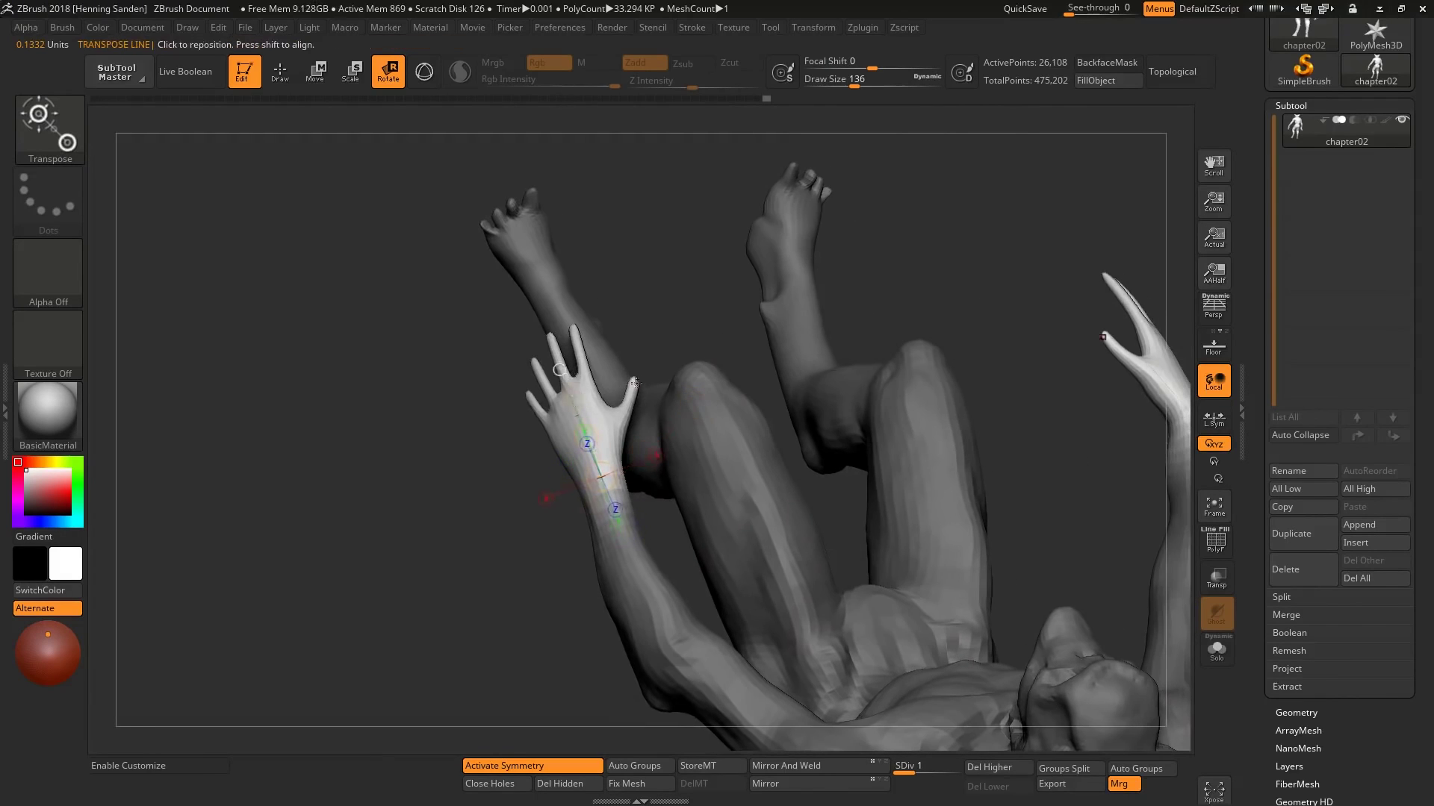
mouse_move(635, 383)
right_mouse_down()
mouse_move(585, 396)
mouse_move(597, 433)
right_mouse_up()
key("w")
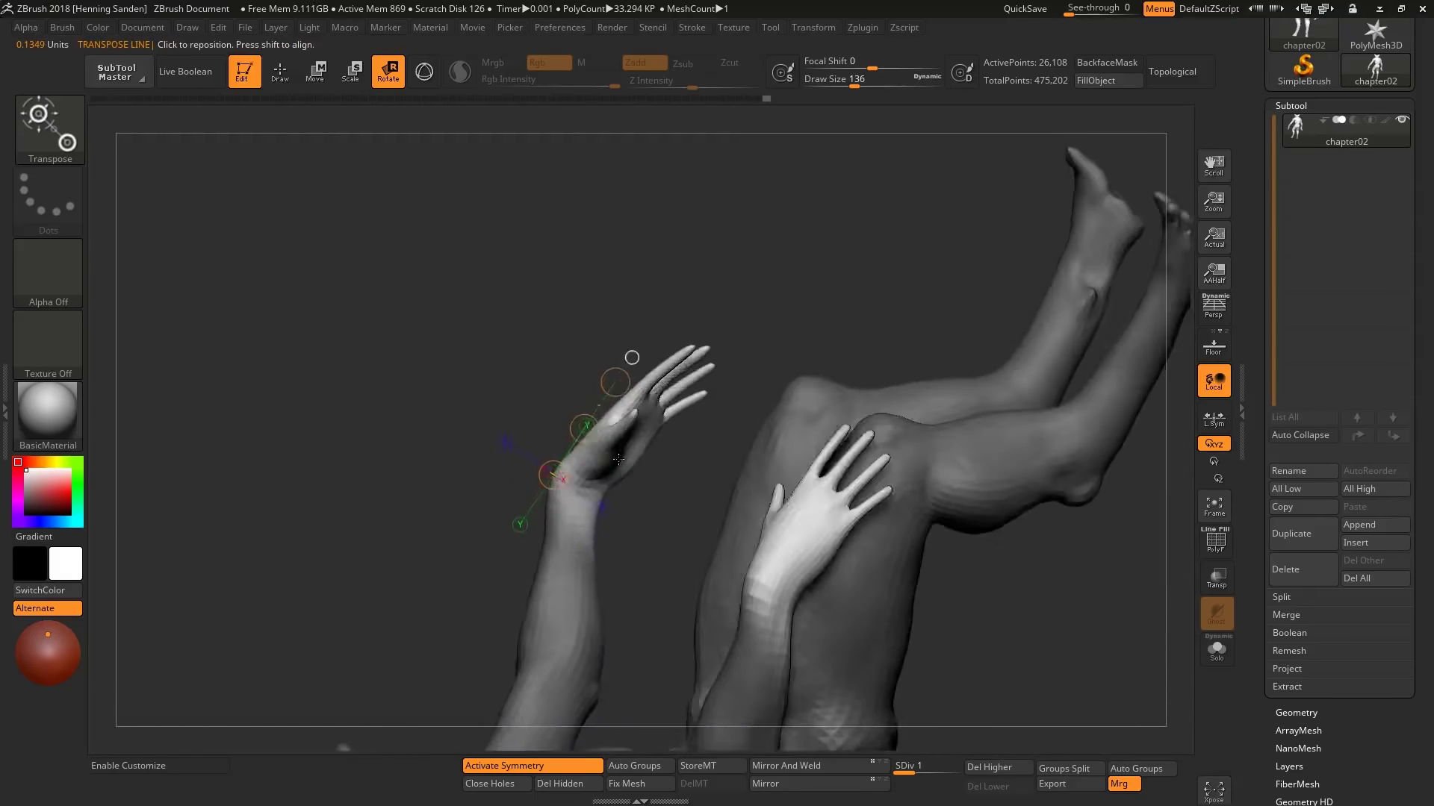
left_click_drag(585, 429, 602, 439)
left_click(522, 418, "ctrl")
Step: Tweak the forearms with the Move brush while viewing them from below, above, front and three-quarter
key("q")
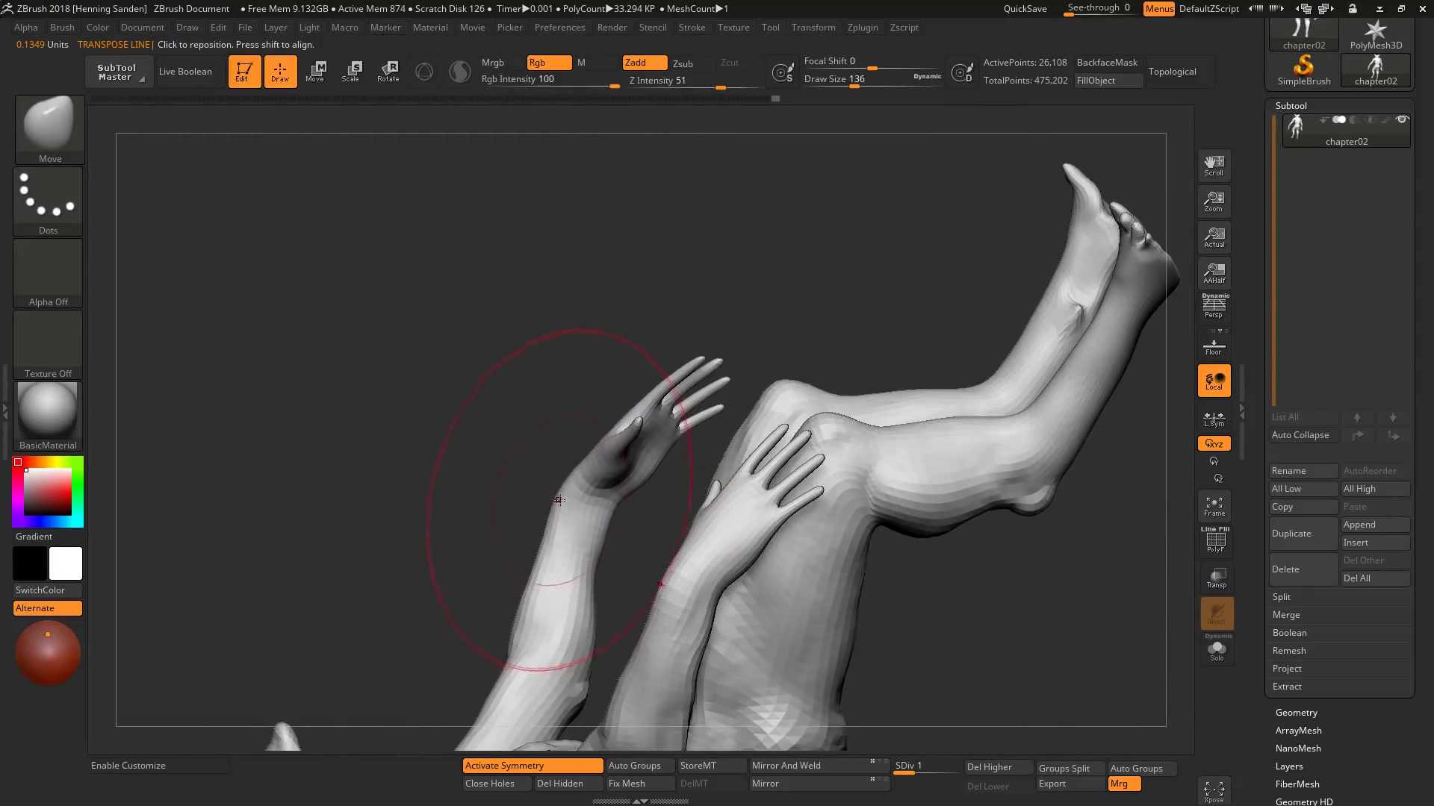
right_click_drag(542, 571, 529, 515)
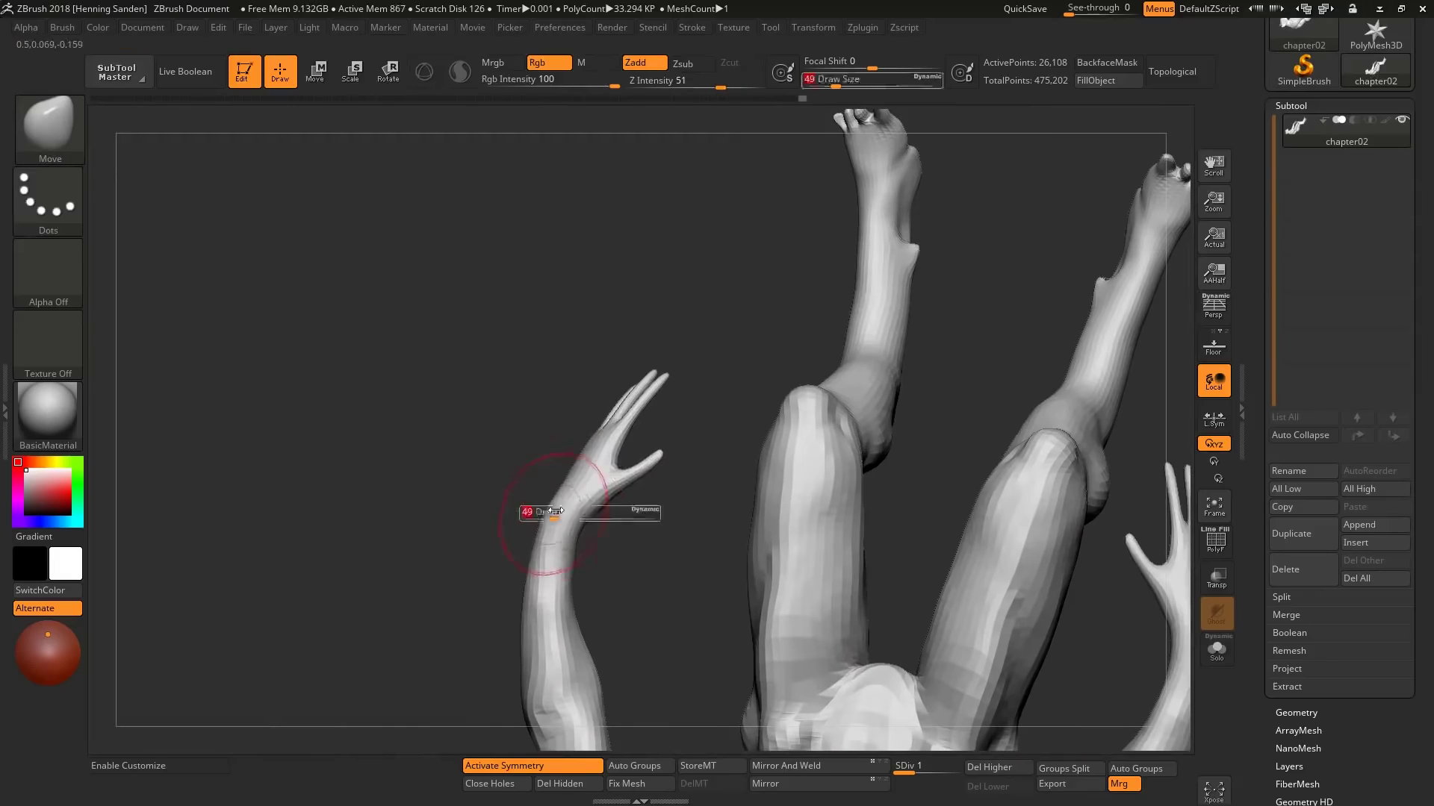
mouse_move(543, 588)
right_mouse_down("shift")
mouse_move(581, 480)
mouse_move(523, 448)
mouse_move(496, 410)
mouse_move(547, 400)
mouse_move(553, 418)
mouse_move(592, 384)
mouse_move(630, 446)
mouse_move(576, 426)
right_mouse_up("shift")
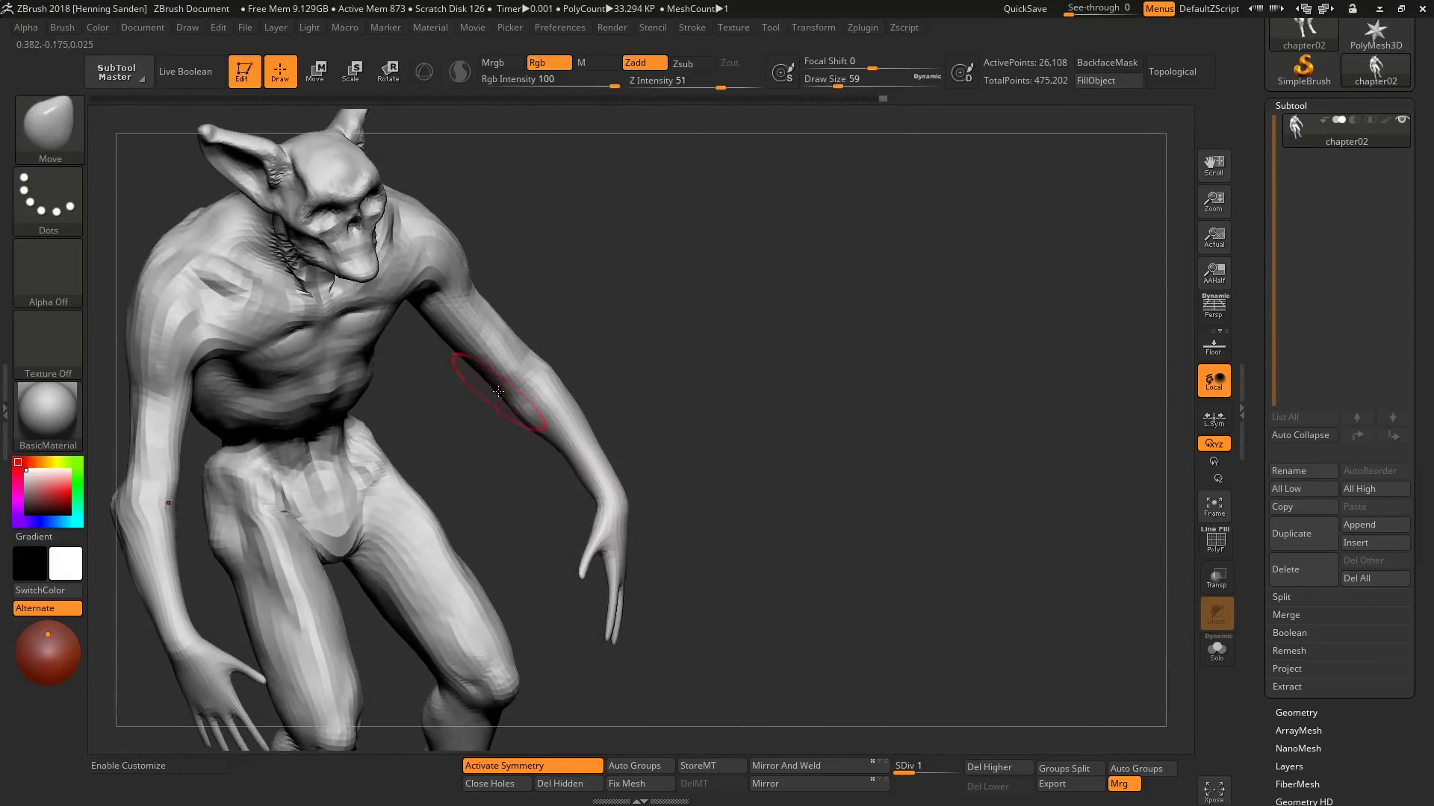
mouse_move(498, 391)
right_mouse_down()
mouse_move(737, 416)
mouse_move(826, 459)
mouse_move(816, 464)
right_mouse_up()
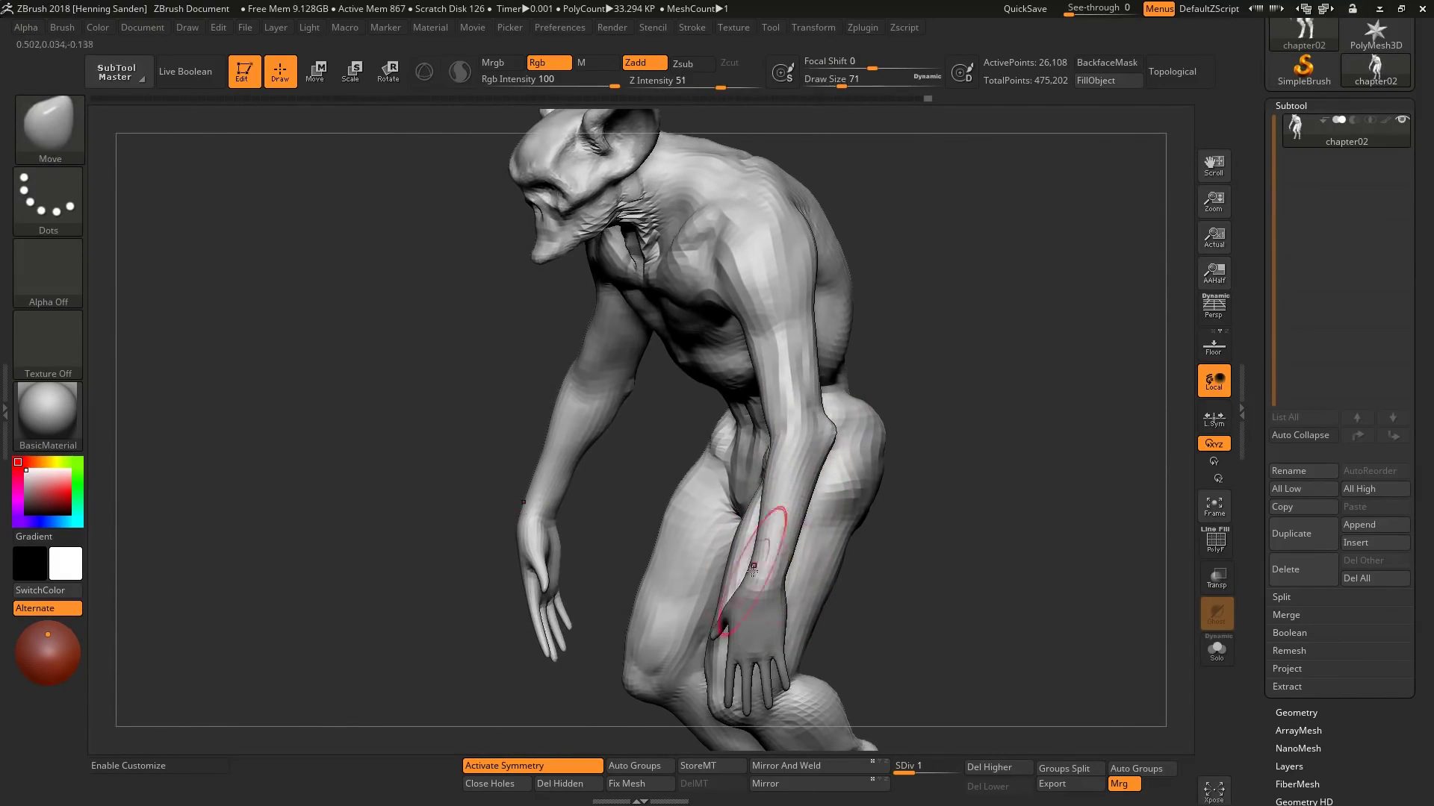
mouse_move(742, 567)
right_mouse_down()
mouse_move(742, 551)
mouse_move(652, 538)
right_mouse_up()
Step: Apply the MatCap Gray material to the creature after trying BasicMaterial2
key("ctrl+a")
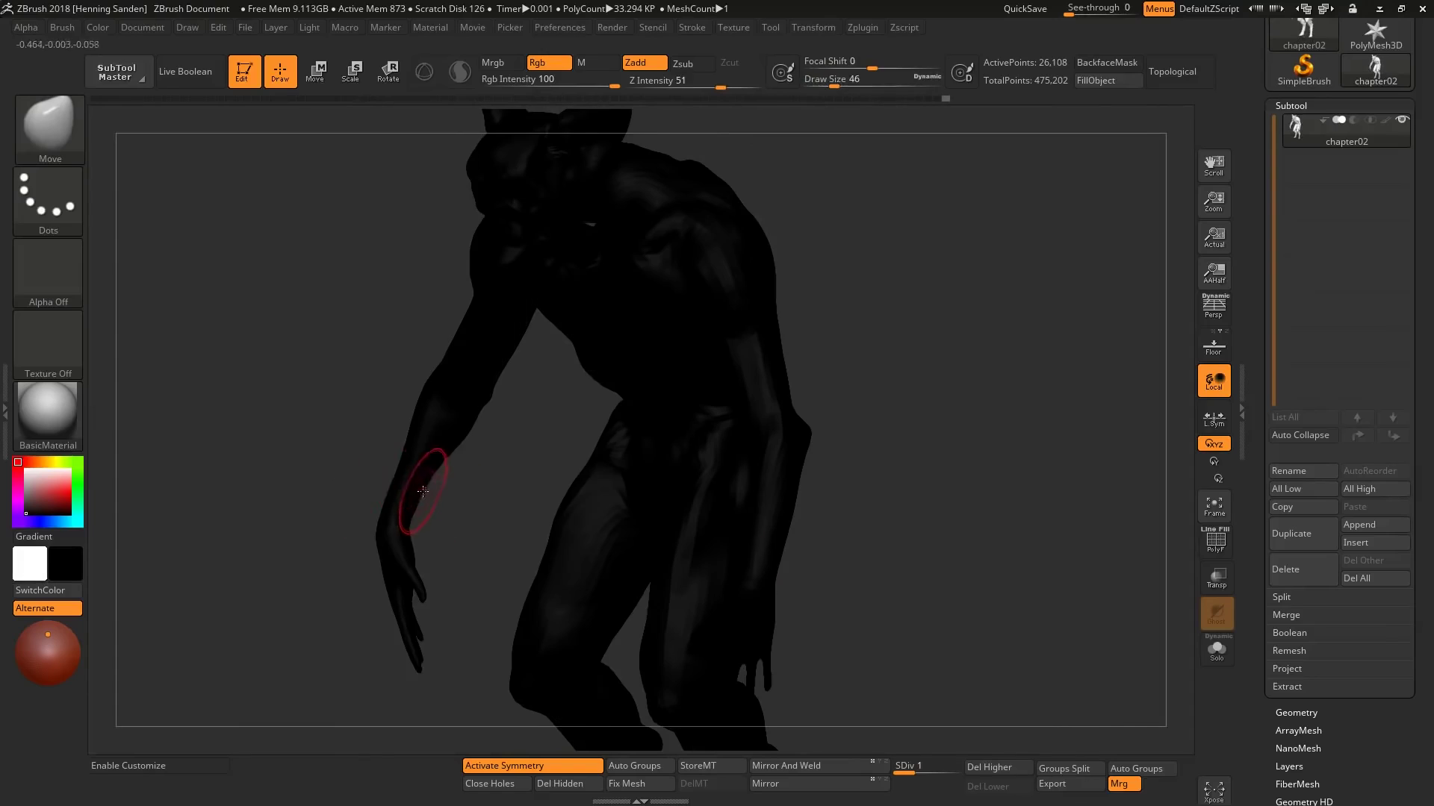
left_click(27, 428)
left_click(283, 657)
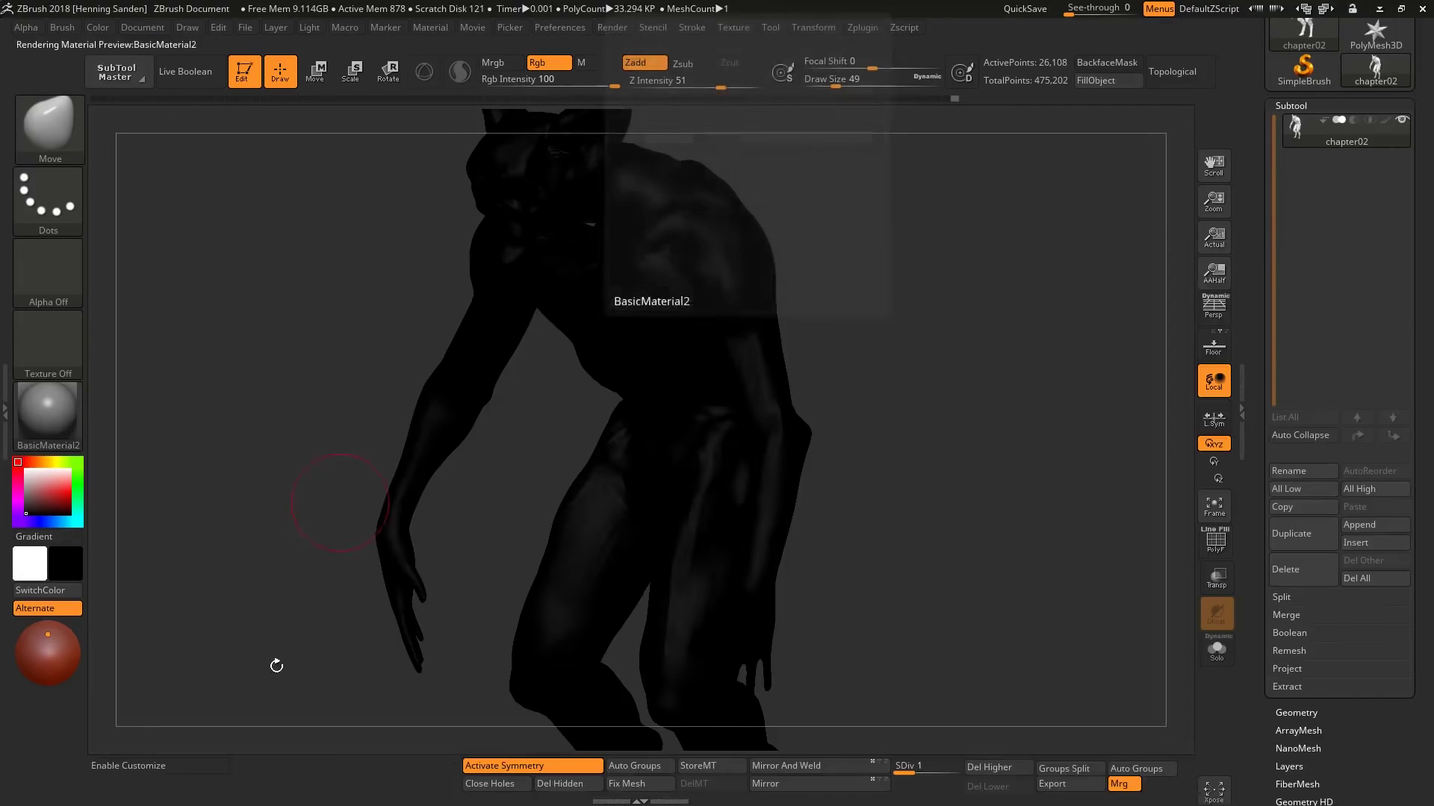
left_click(48, 414)
left_click(1034, 346)
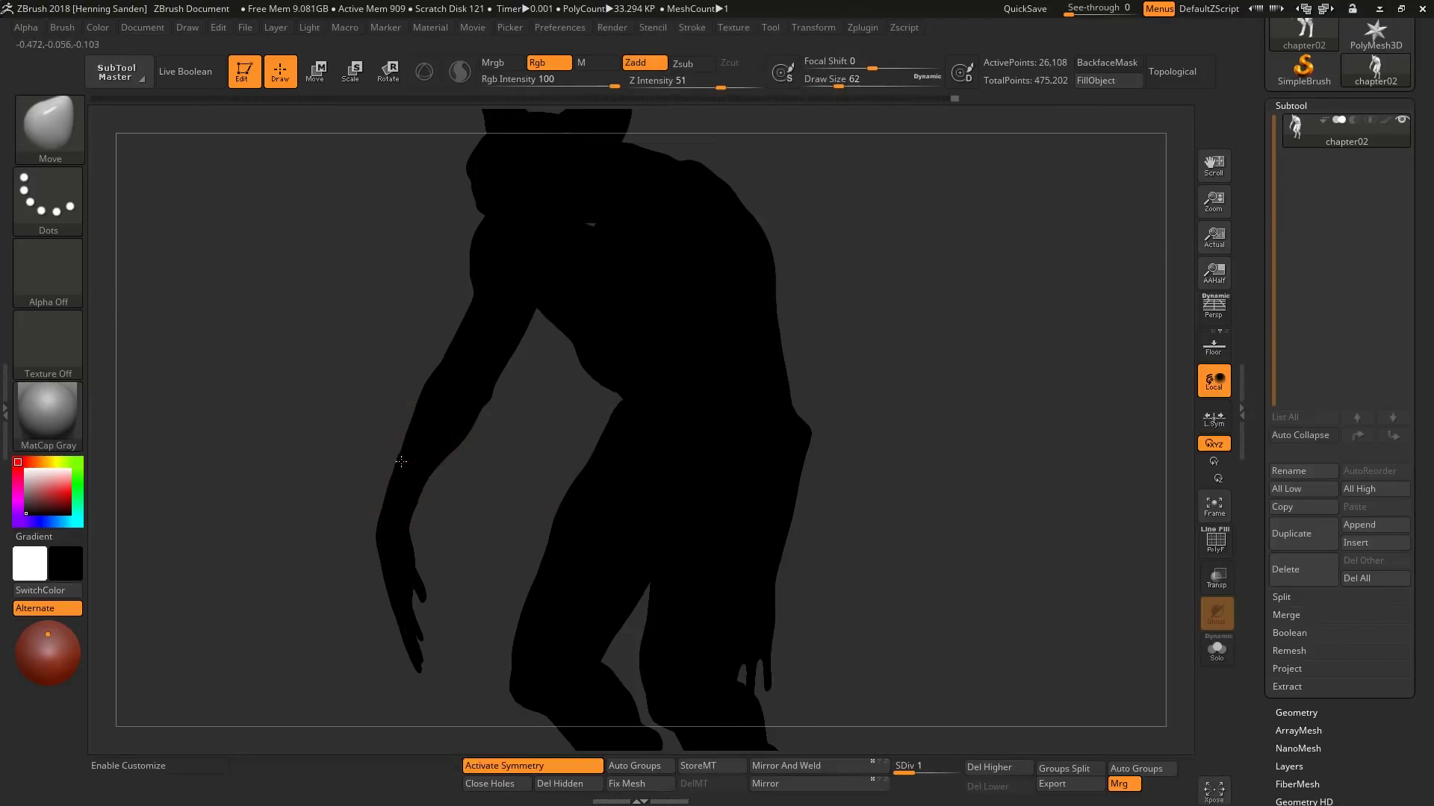
Step: Check the figure's silhouette in perspective from a side view, framed in the viewport
mouse_move(401, 462)
left_mouse_down()
mouse_move(451, 403)
mouse_move(831, 426)
left_mouse_up()
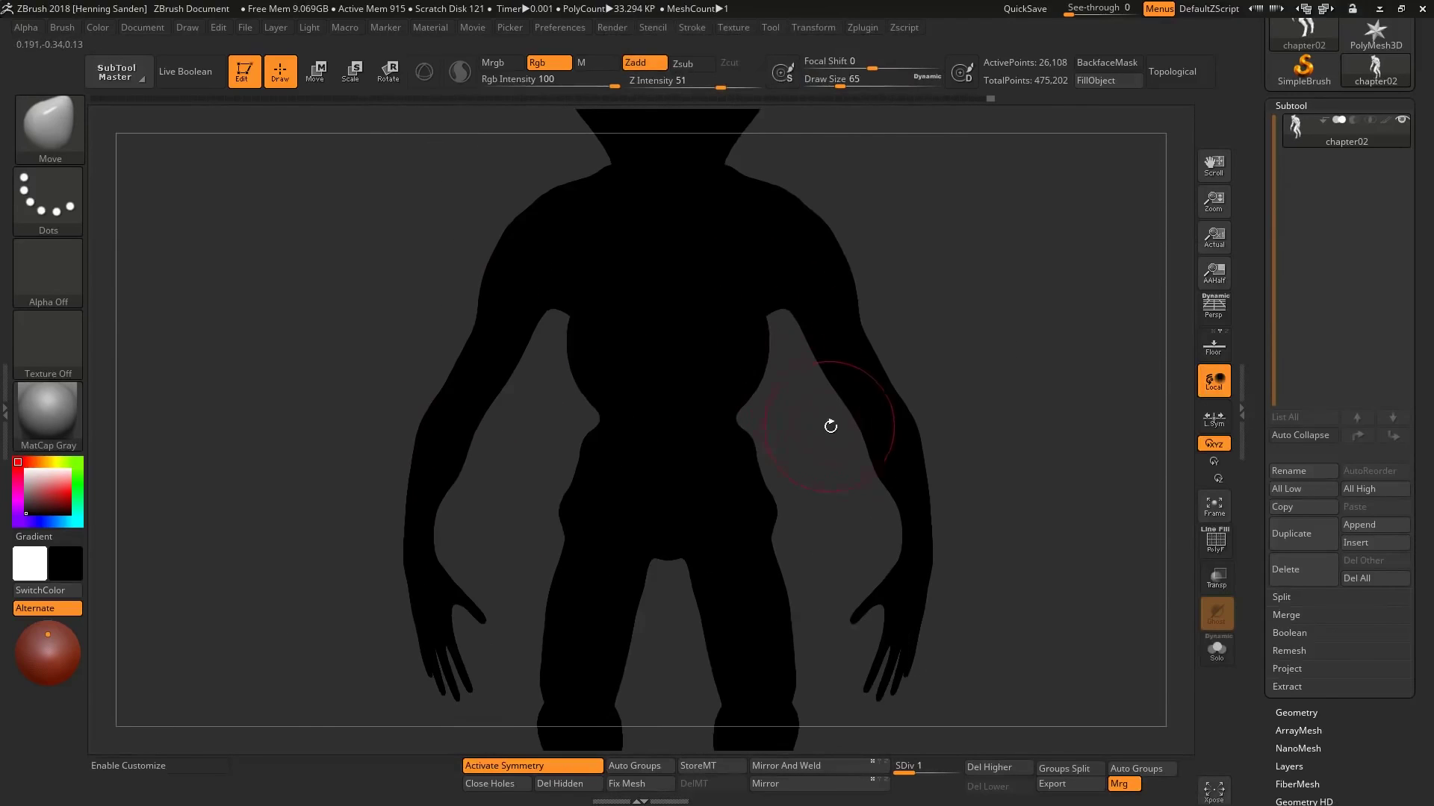
key("p")
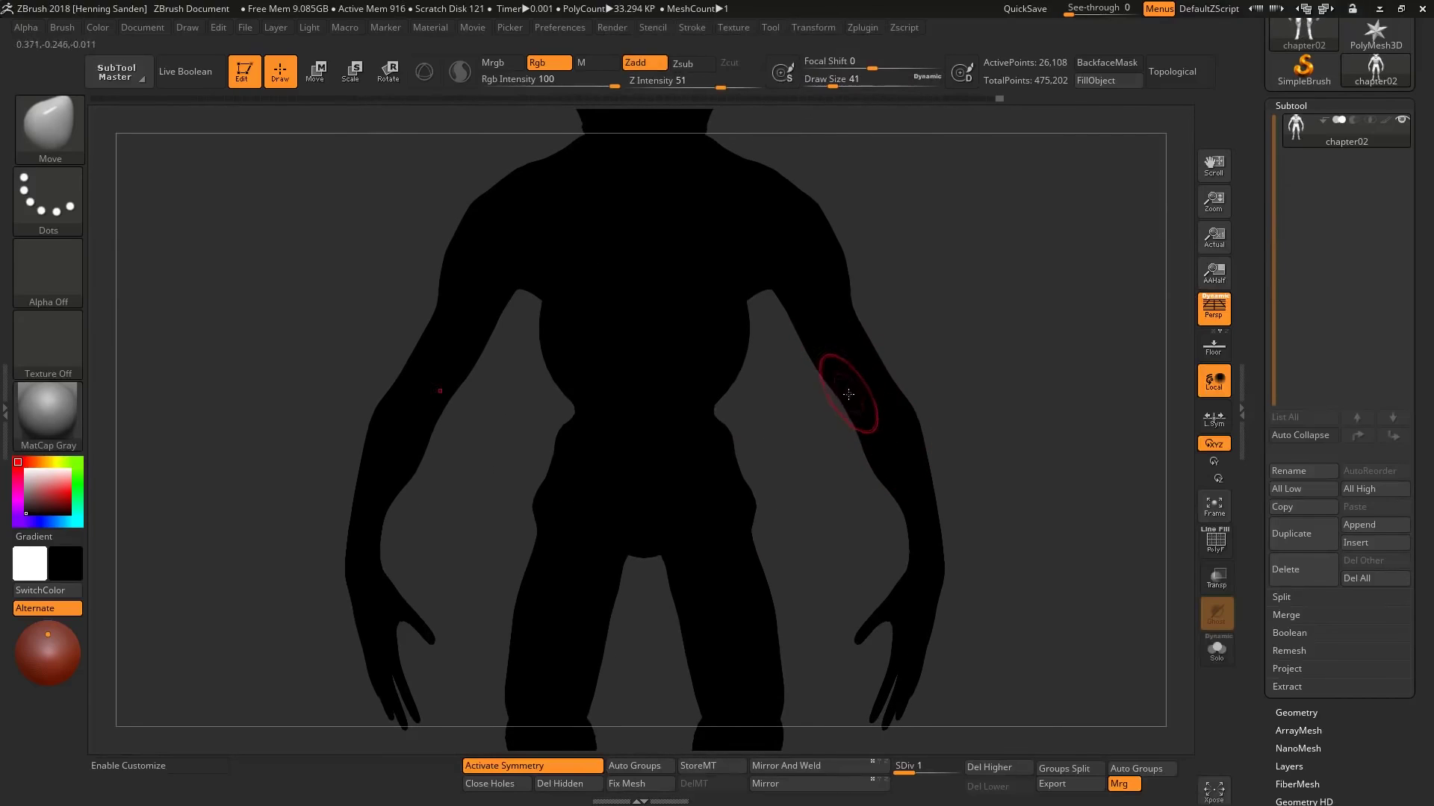
key("v")
left_click_drag(865, 384, 876, 382)
key("f")
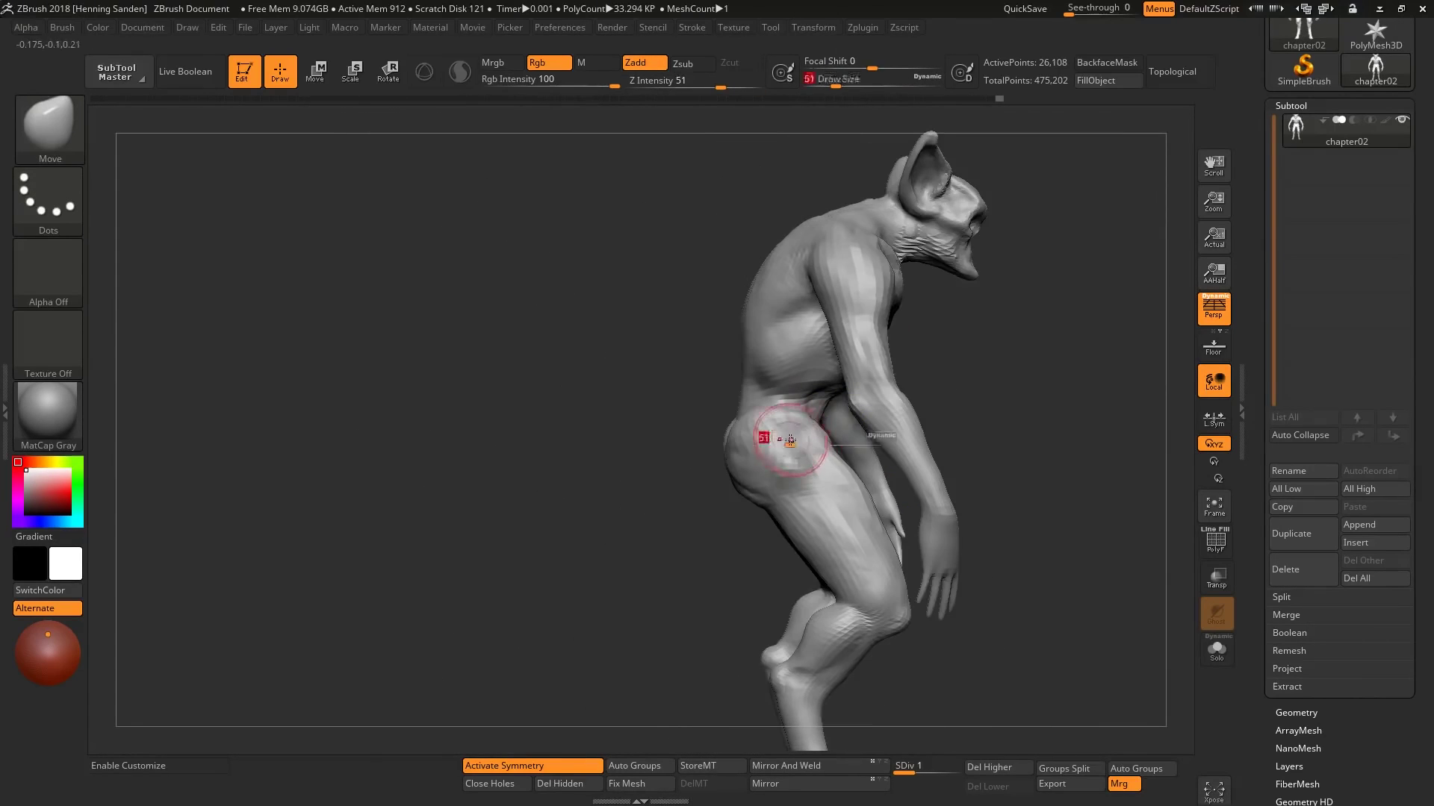
right_click_drag(768, 432, 704, 410, "alt")
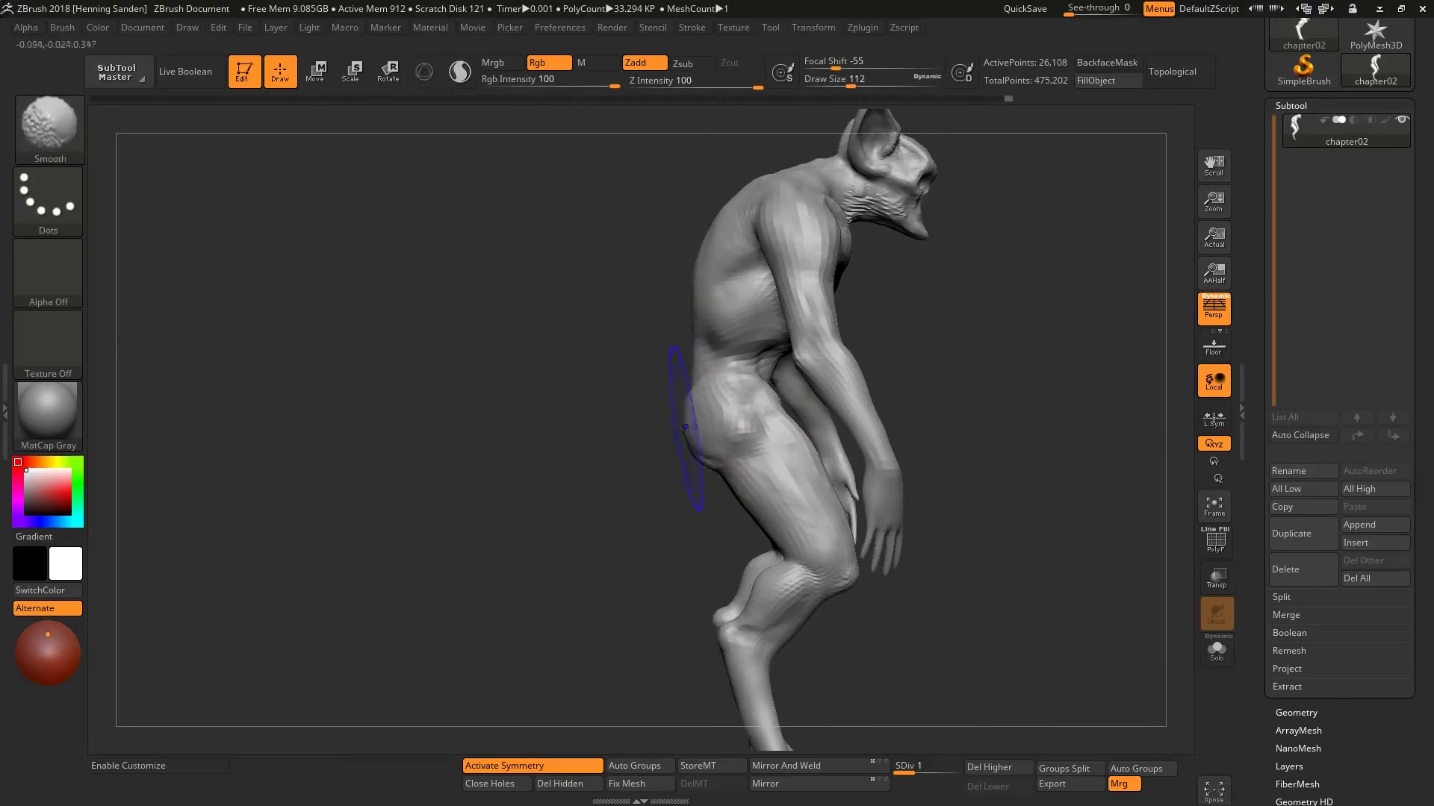
Step: Resize the brush and smooth the surface around the knee
key("shift")
key("s")
right_click_drag(683, 433, 644, 336, "alt")
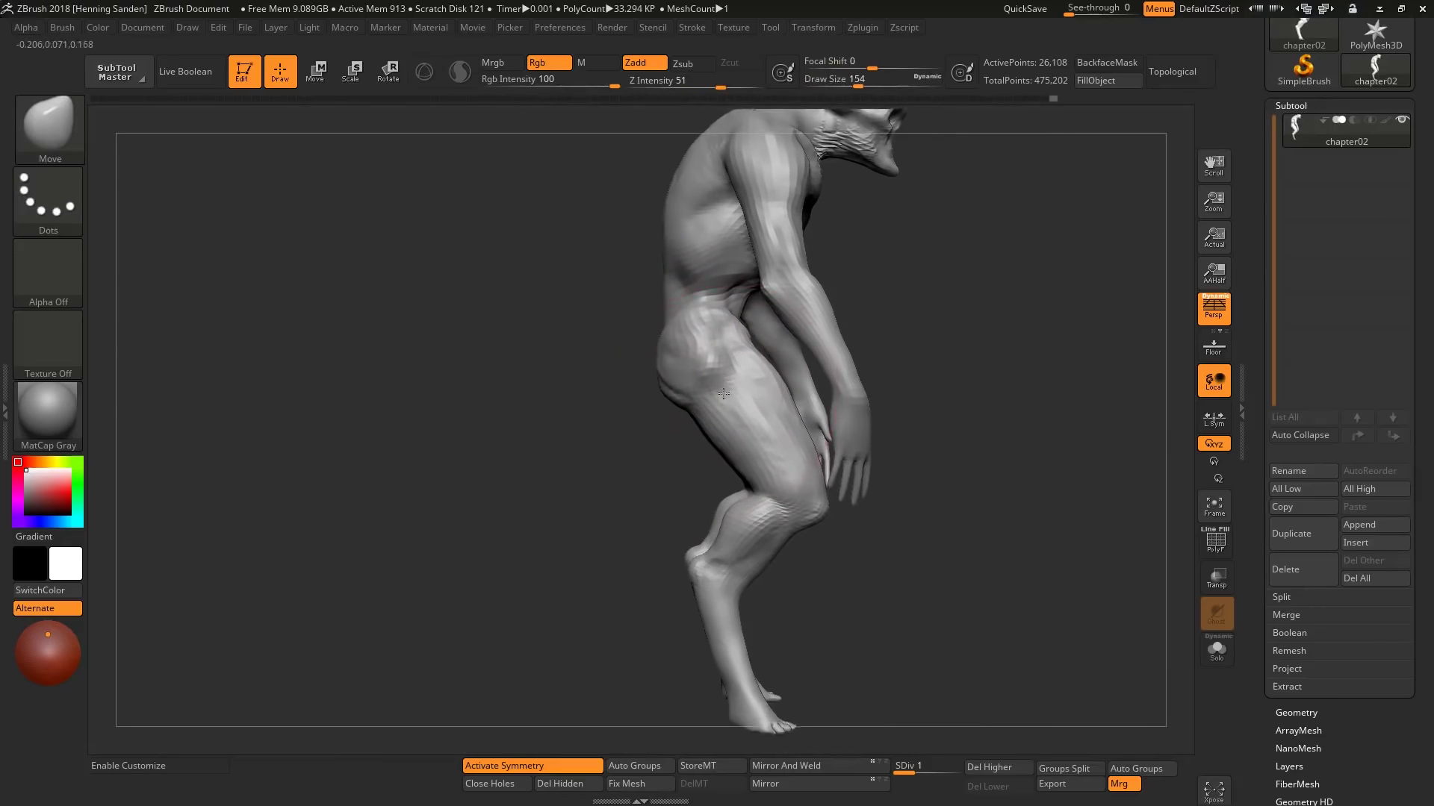
key("s")
left_click_drag(764, 517, 756, 518)
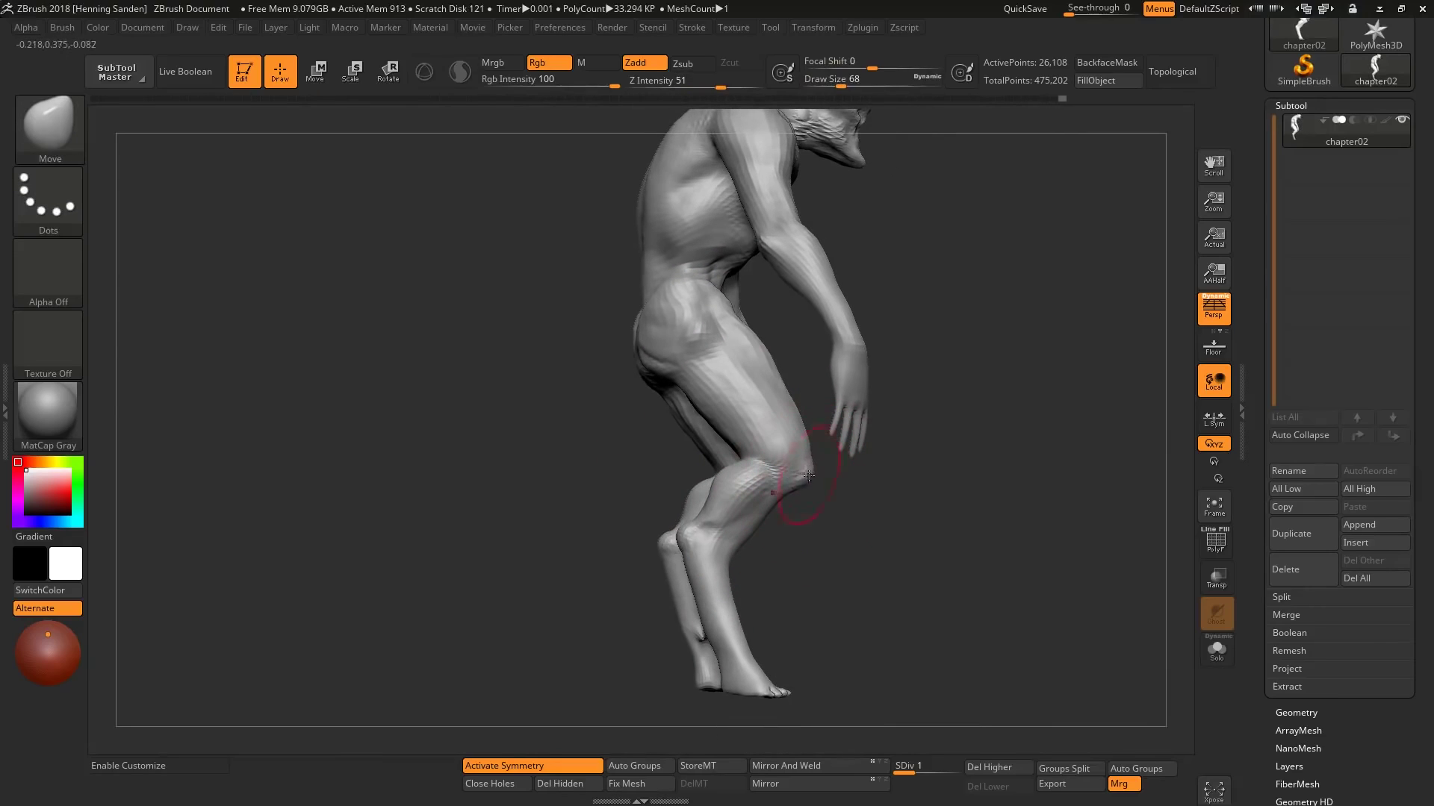
Step: Reshape the lower leg above the ankle with a resized brush
key("shift")
mouse_move(346, 542)
left_mouse_down()
mouse_move(730, 631)
mouse_move(709, 517)
mouse_move(790, 516)
left_mouse_up()
key("s")
left_click(720, 576)
key("s")
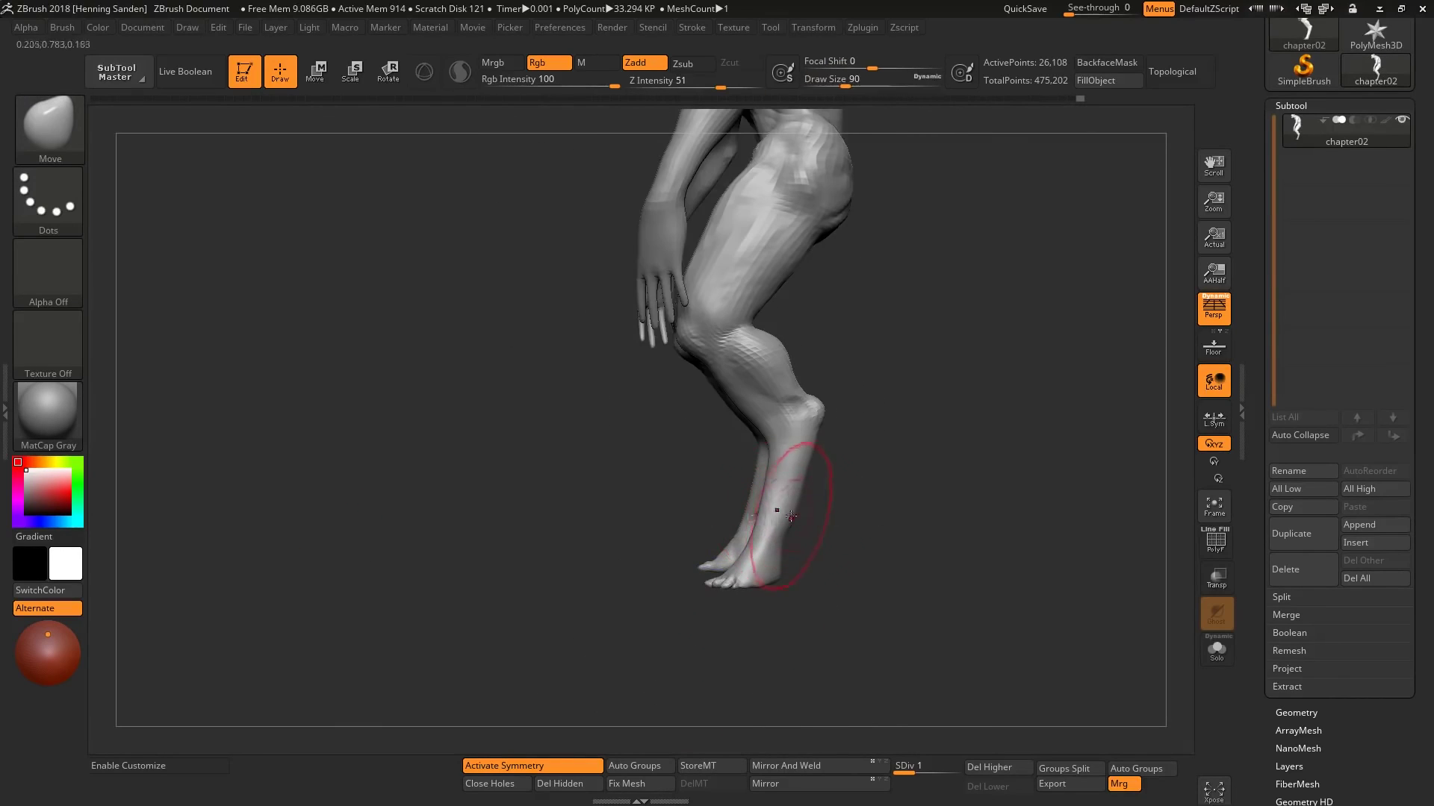
key("s")
key("s")
left_click_drag(806, 423, 680, 411)
Step: Turn off perspective and set a rotation line from shoulder to elbow
key("p")
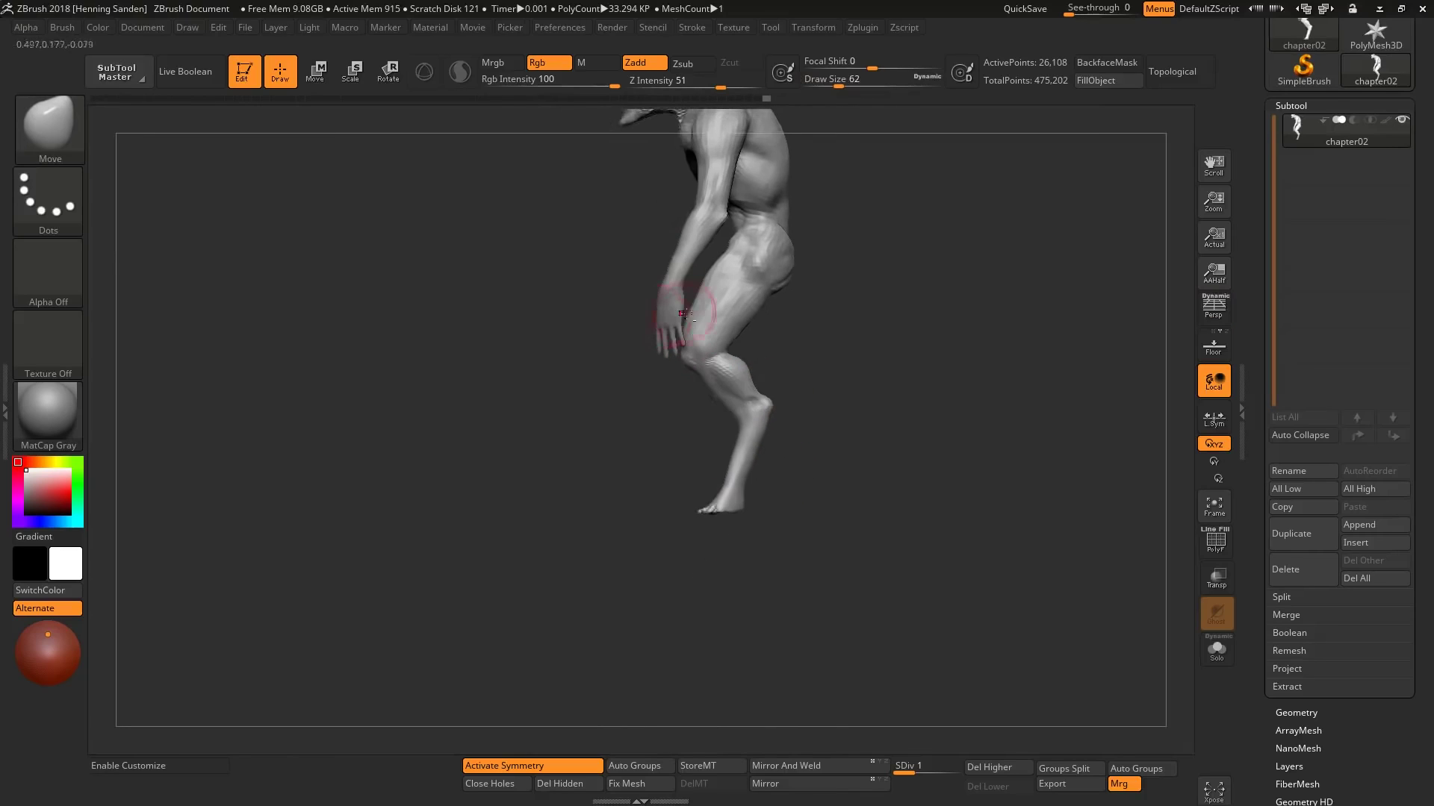
key("r")
left_click_drag(715, 222, 705, 309)
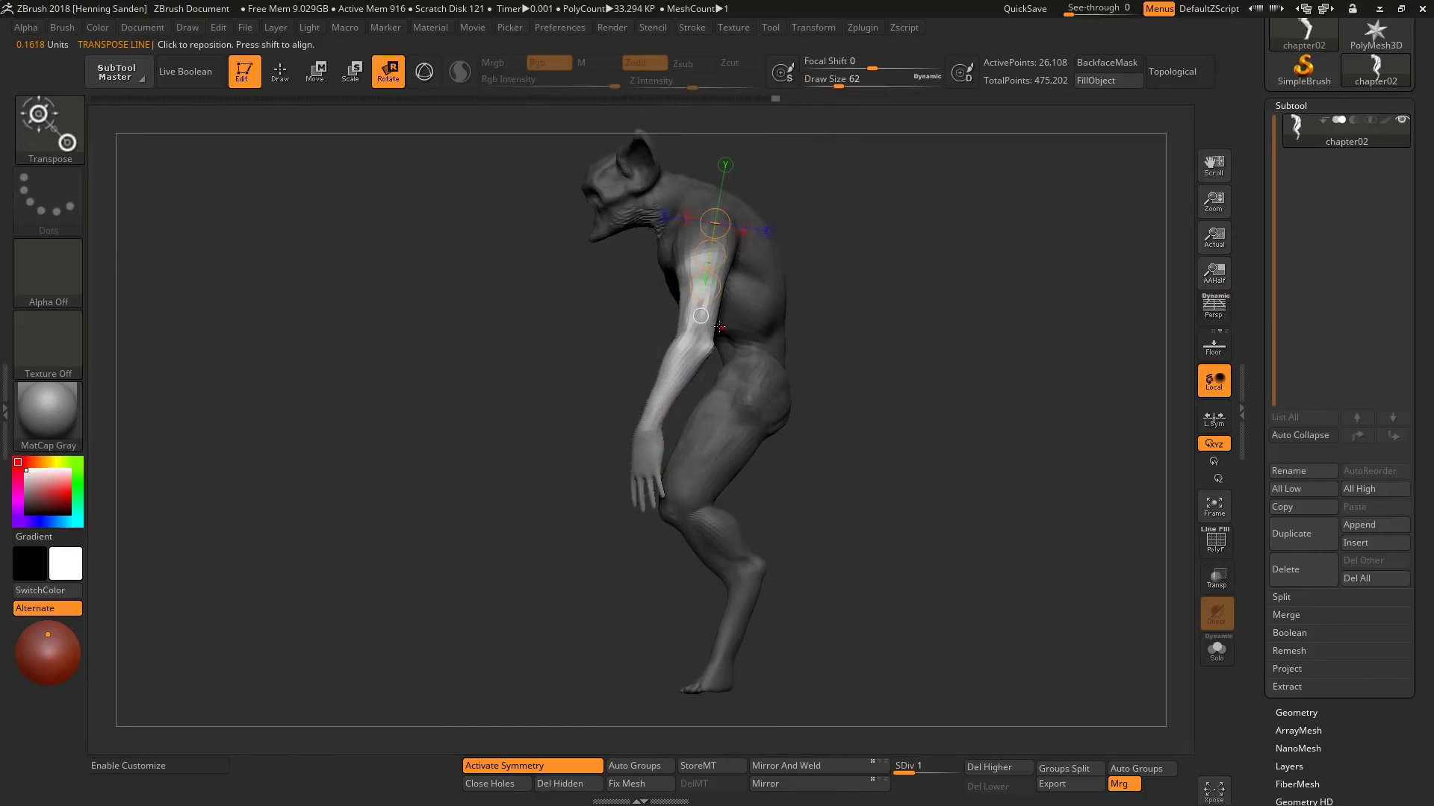
Step: Swing the arm forward, clear the mask, and pull out the lower back and buttock
left_click_drag(650, 430, 620, 422)
key("q")
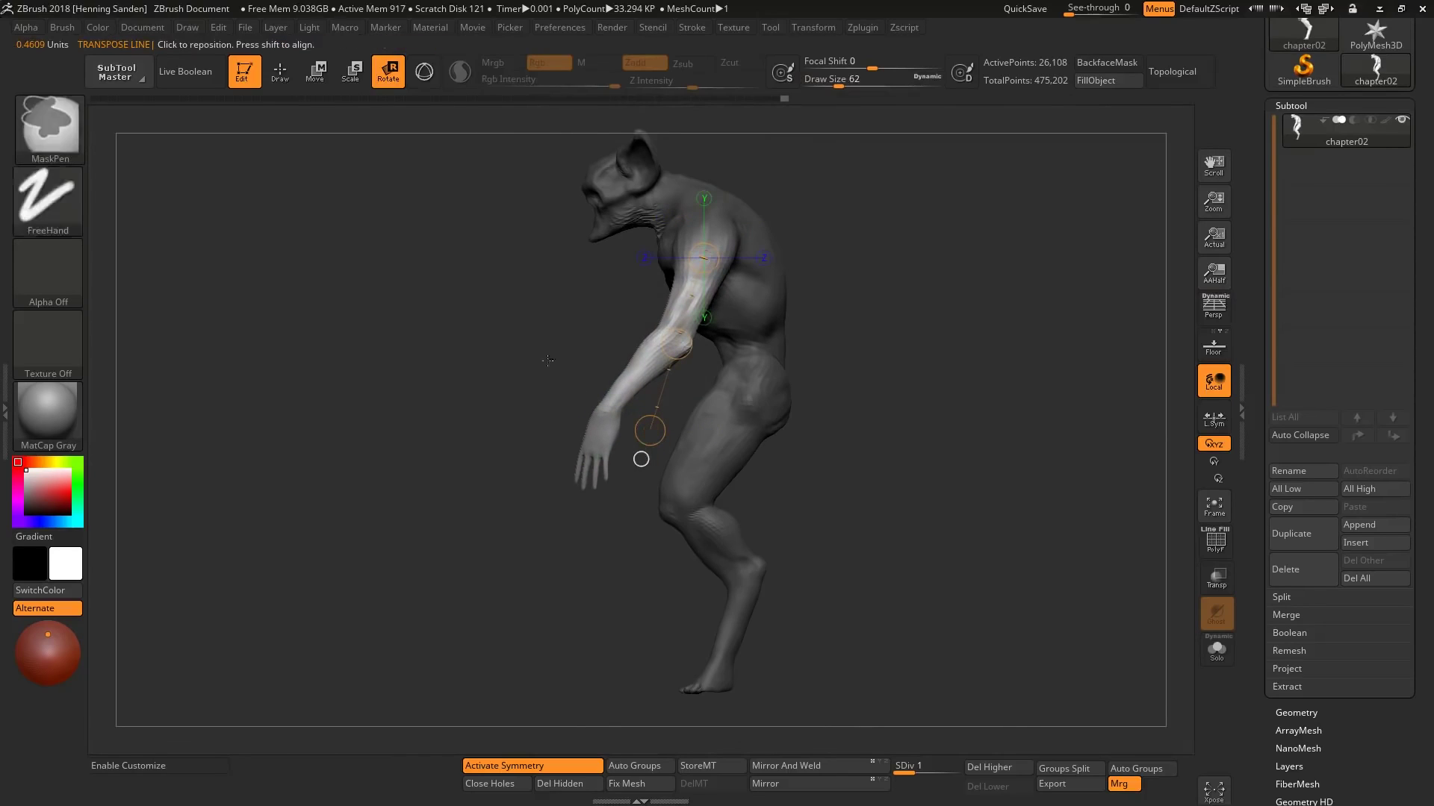
key("ctrl+shift+a")
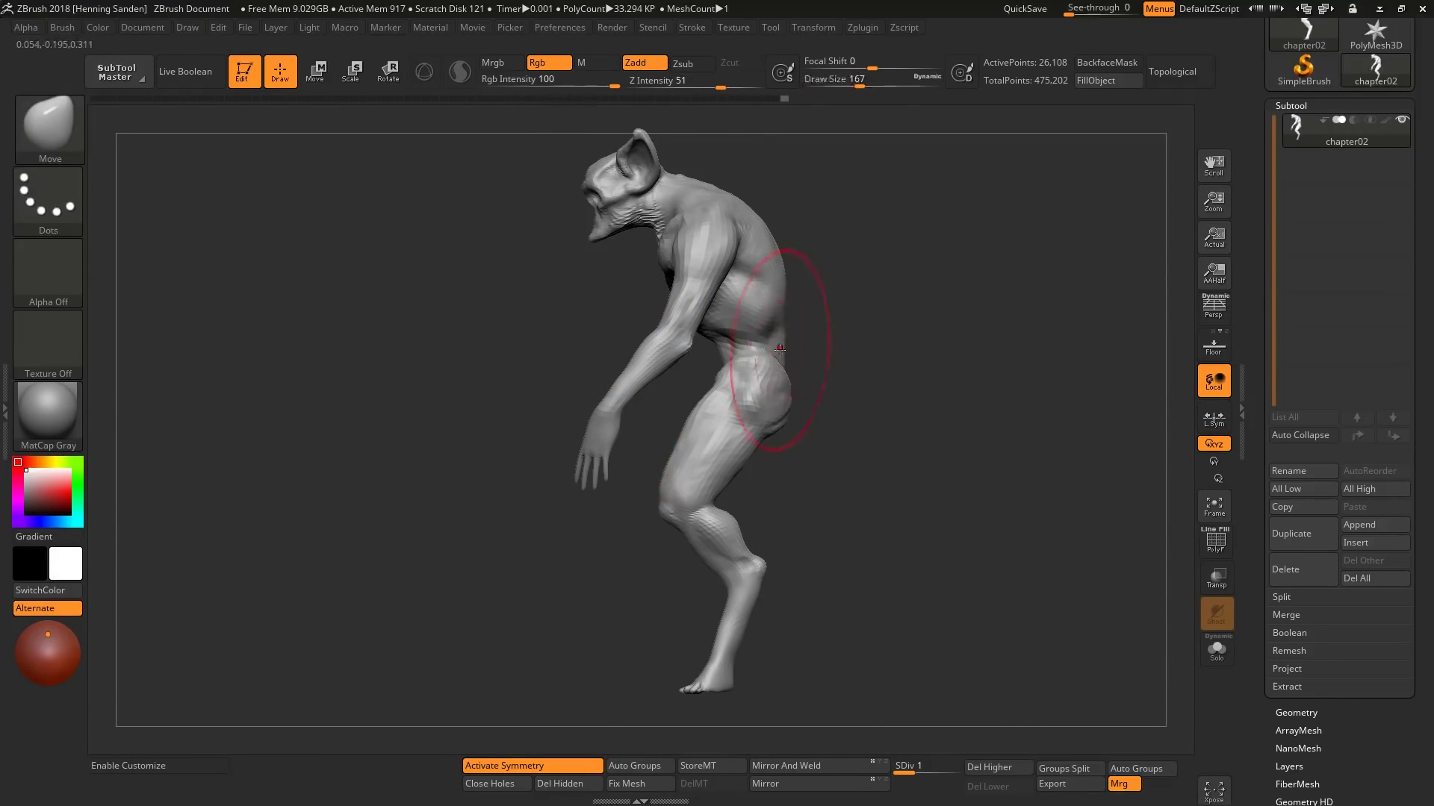
mouse_move(780, 349)
left_mouse_down()
mouse_move(793, 387)
mouse_move(769, 416)
left_mouse_up()
Step: Nudge the knee shape, then set the brush size to 71 and later 101
key("s")
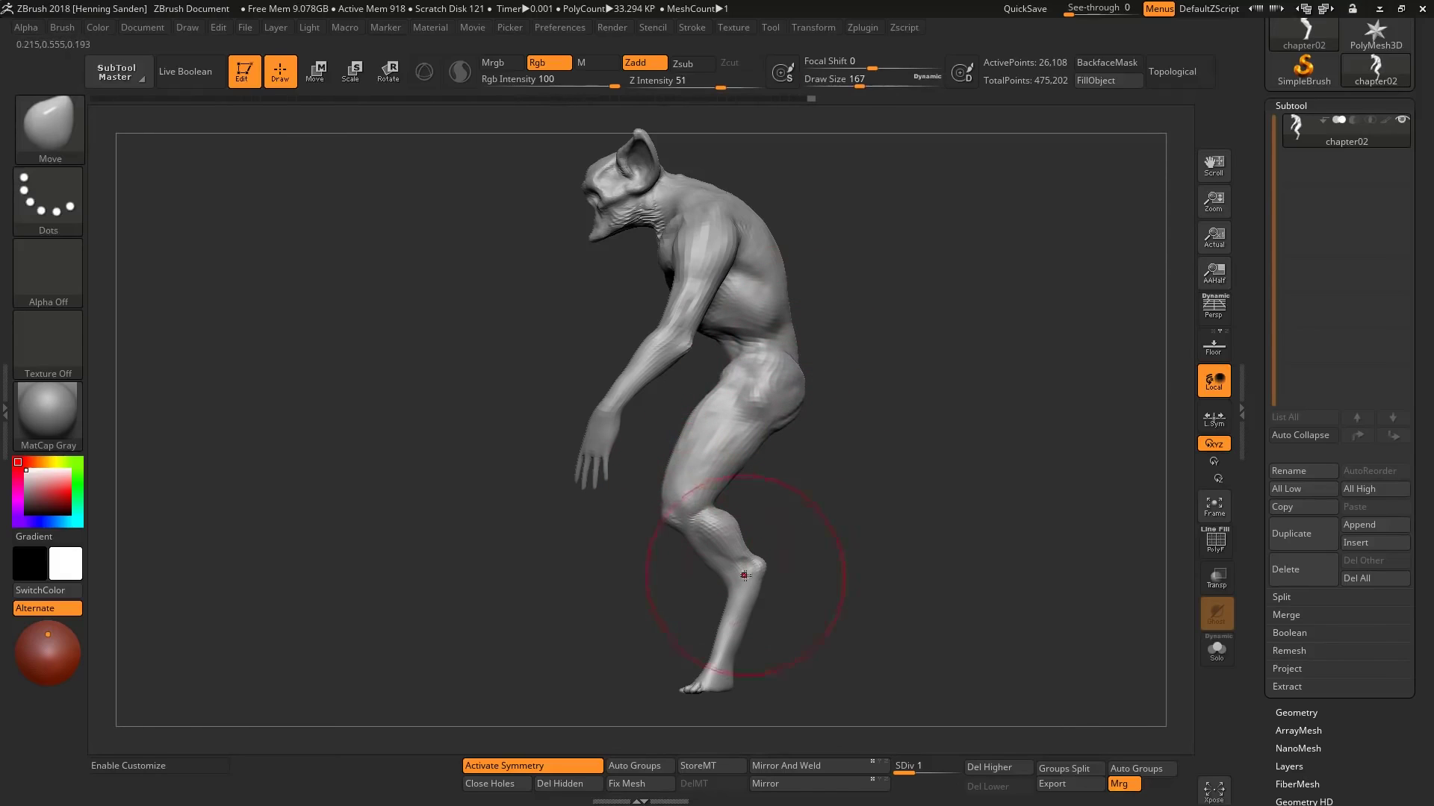
left_click_drag(744, 575, 745, 590)
key("s")
left_click_drag(679, 689, 677, 649, "alt")
key("s")
left_click_drag(747, 618, 727, 620)
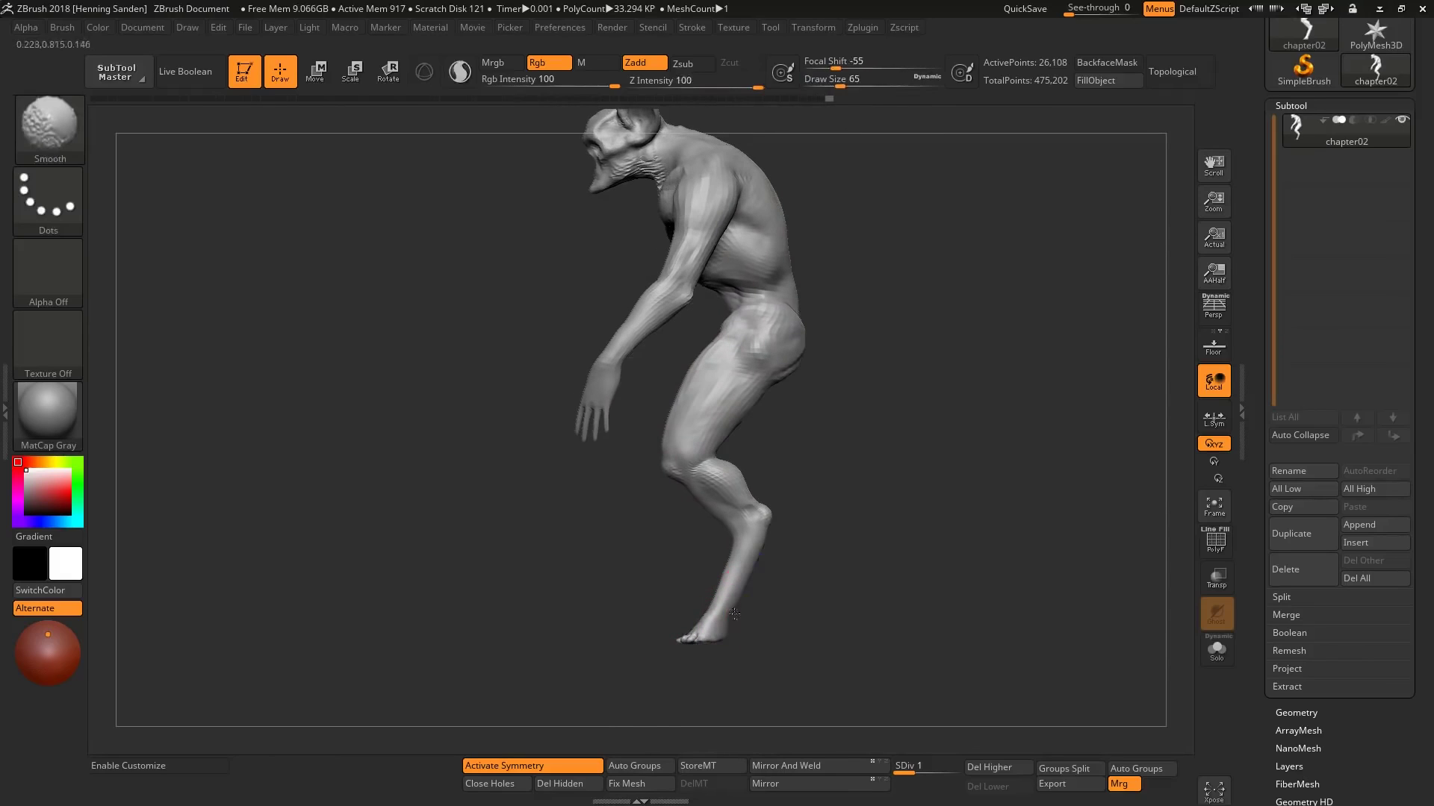
key("s")
left_click_drag(710, 579, 735, 579)
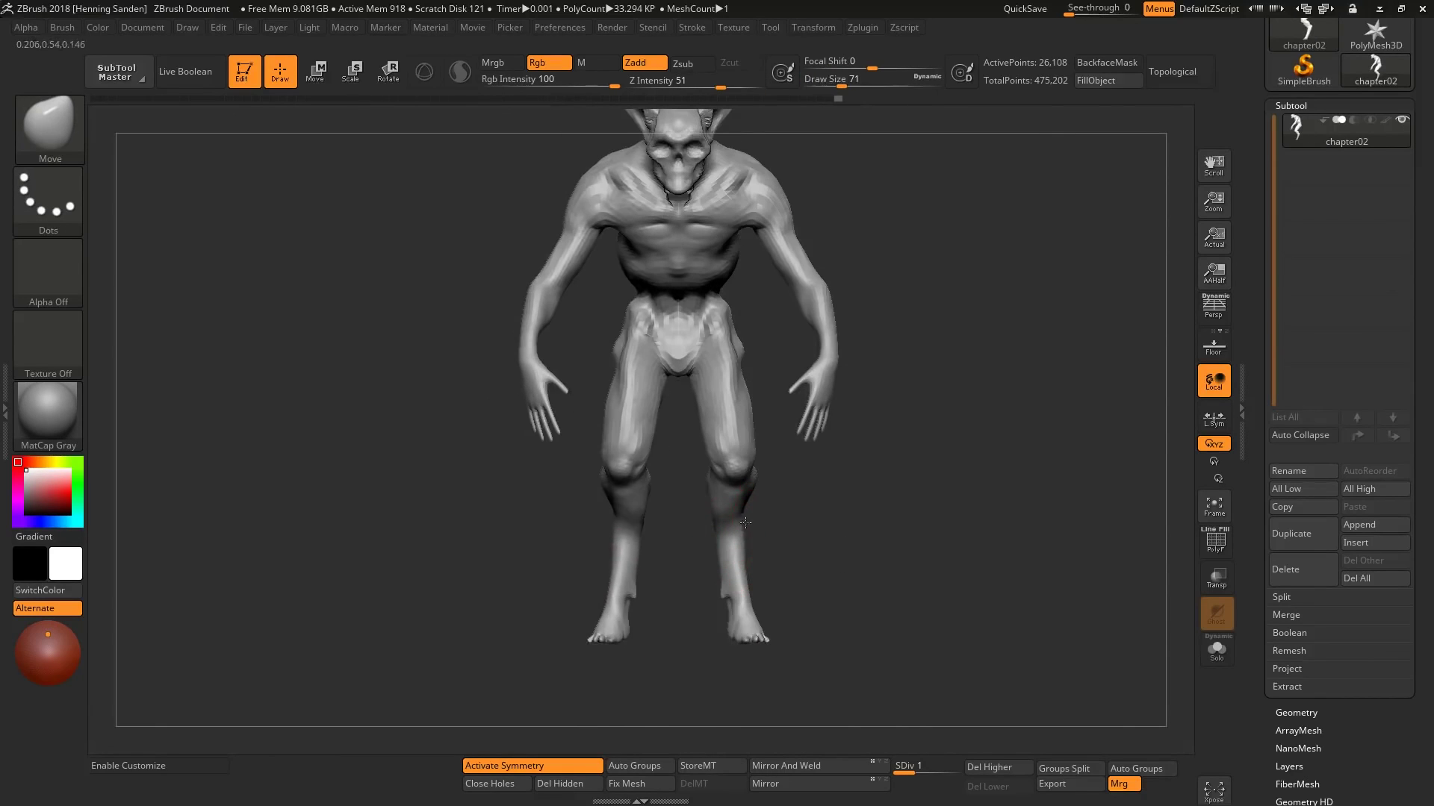
Step: Switch to the Smooth brush at size 83, then 80, smoothing from three-quarter and front views
key("shift")
key("s")
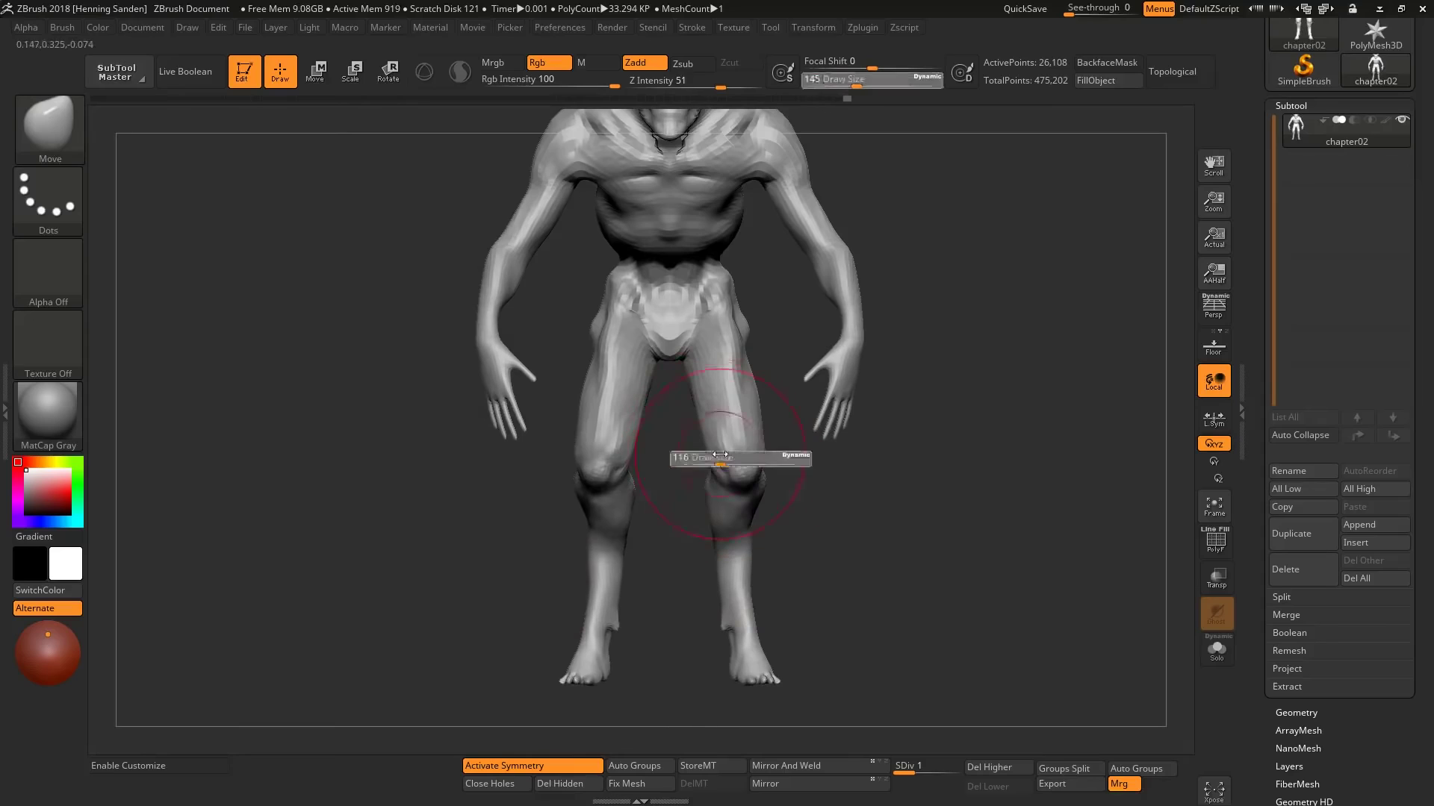
left_click_drag(717, 459, 694, 458)
right_click_drag(704, 342, 715, 490)
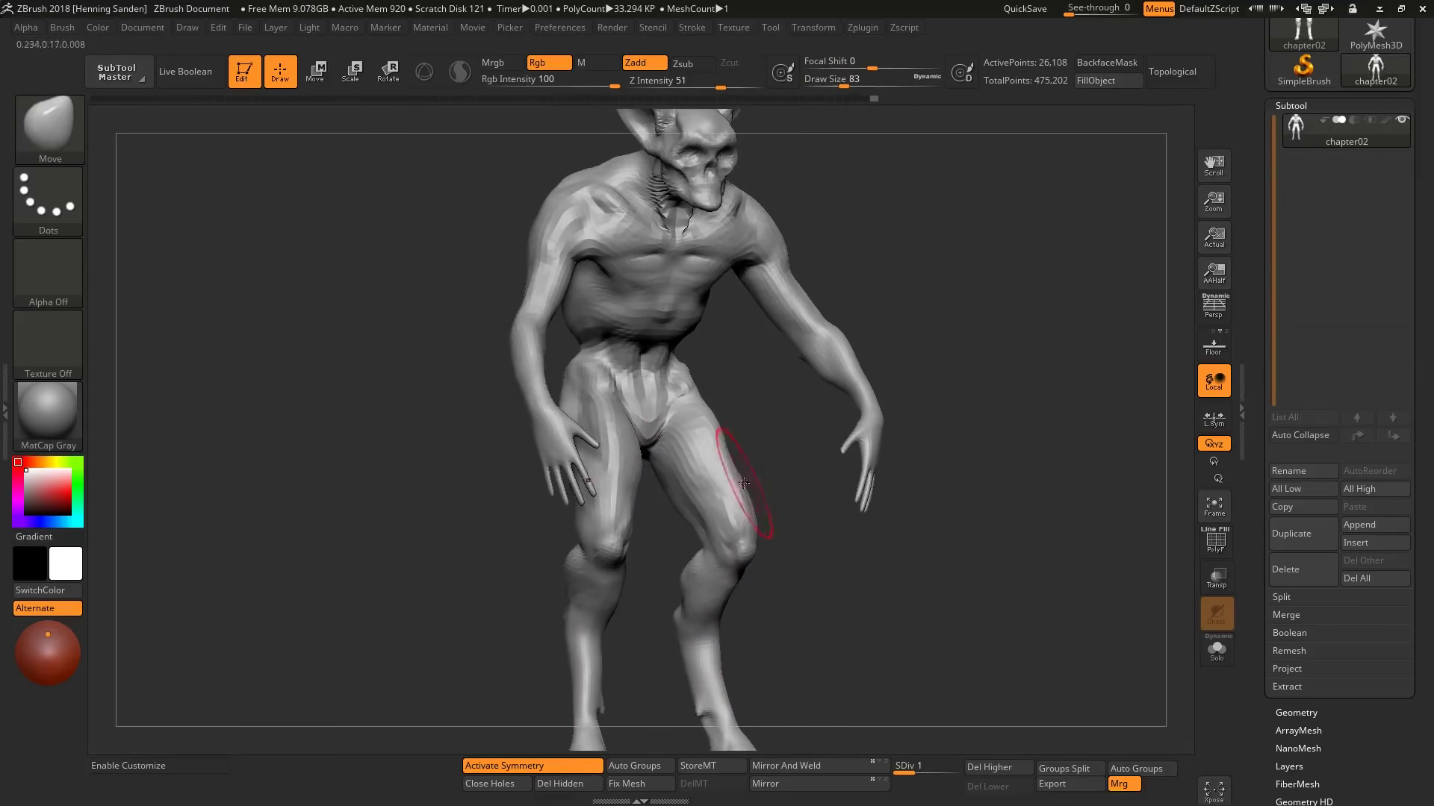
key("s")
left_click_drag(715, 490, 709, 490)
mouse_move(709, 490)
right_mouse_down()
mouse_move(619, 421)
mouse_move(629, 348)
mouse_move(520, 410)
mouse_move(550, 403)
mouse_move(551, 446)
mouse_move(554, 392)
mouse_move(528, 416)
mouse_move(578, 400)
right_mouse_up()
Step: Smooth the thighs, shoulders and arms with finer then larger brushes, ending on the right hand
key("bracketleft")
key("bracketleft")
key("s")
key("s")
key("f")
right_click_drag(576, 320, 609, 304)
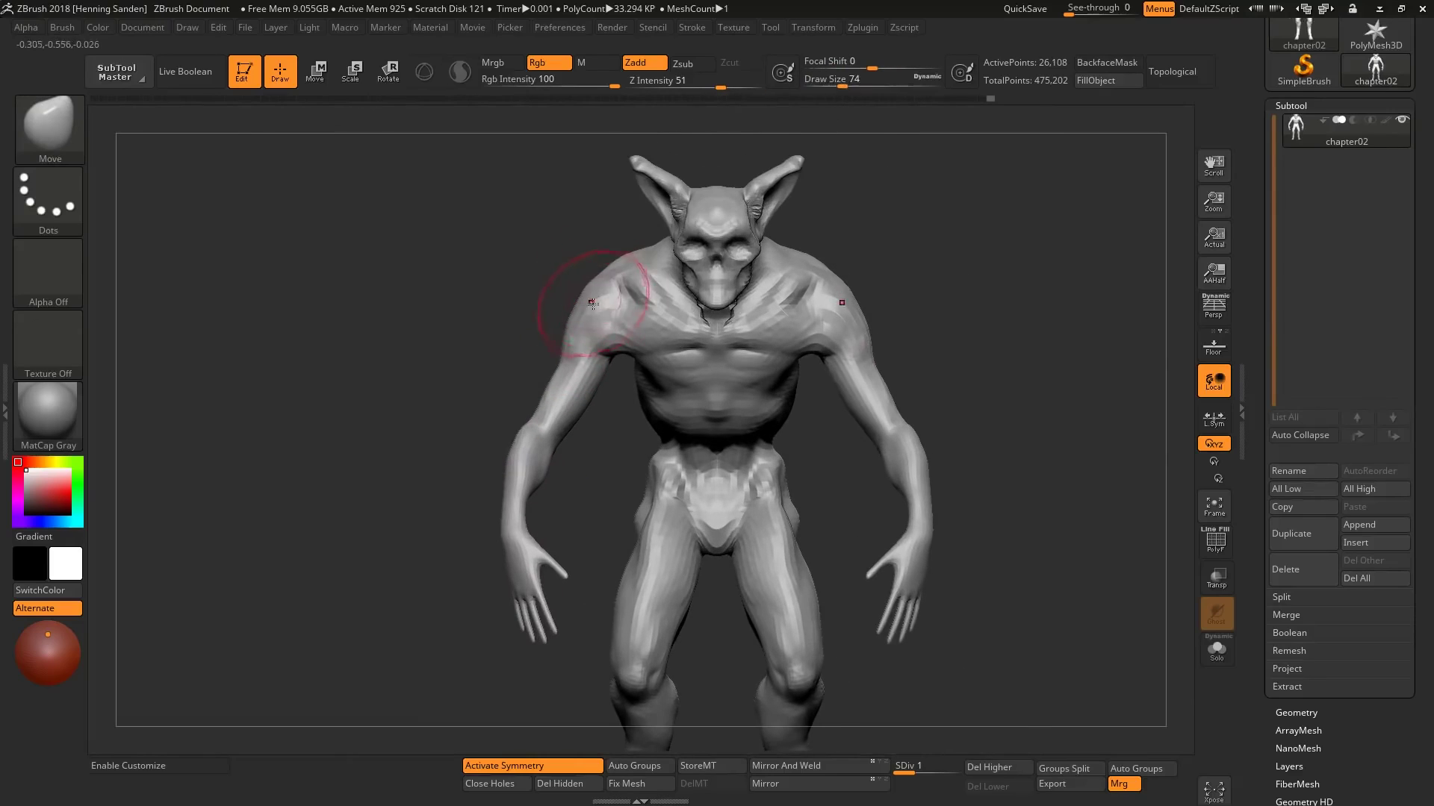
key("s")
left_click_drag(575, 314, 581, 314)
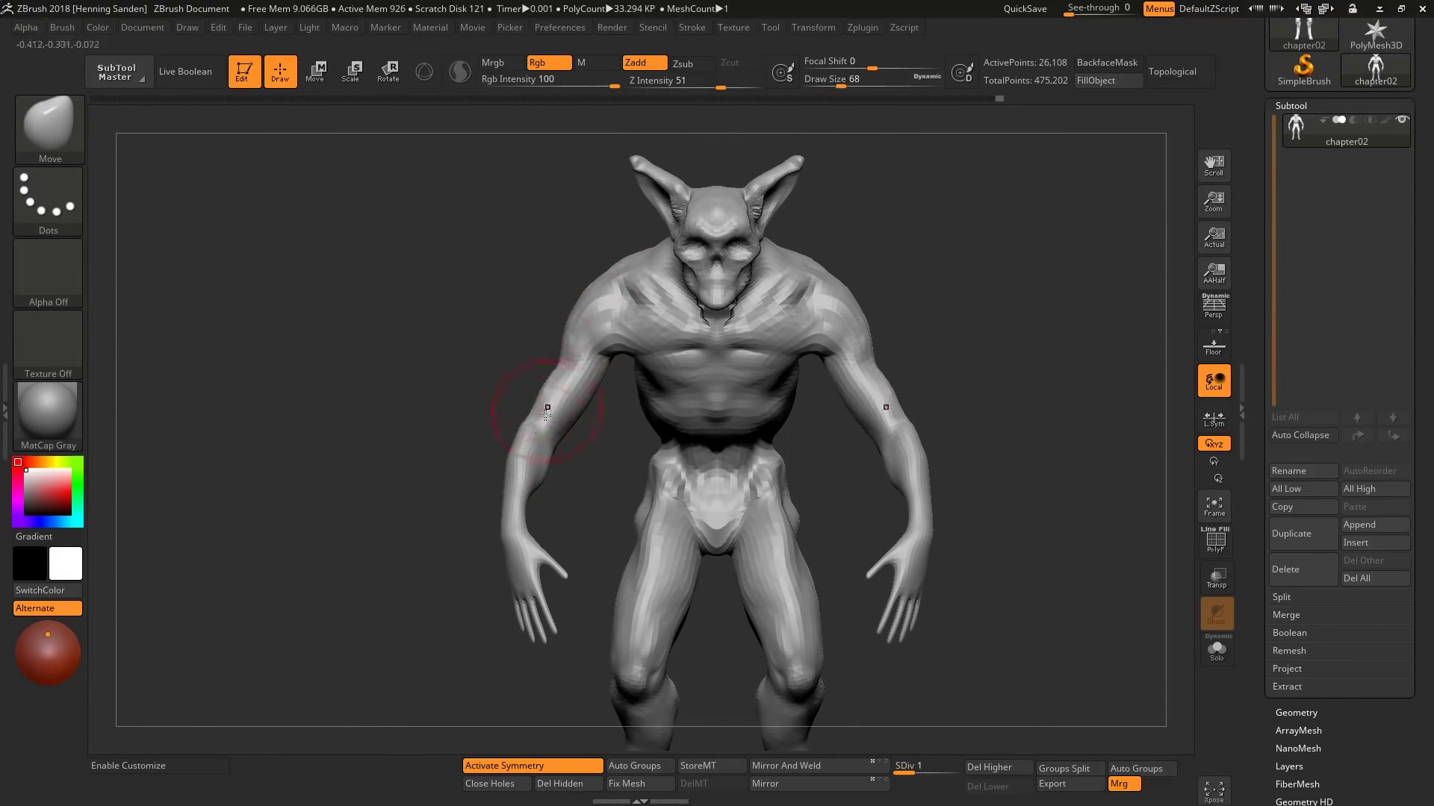
key("s")
mouse_move(510, 470)
right_mouse_down()
mouse_move(595, 507)
mouse_move(631, 404)
right_mouse_up()
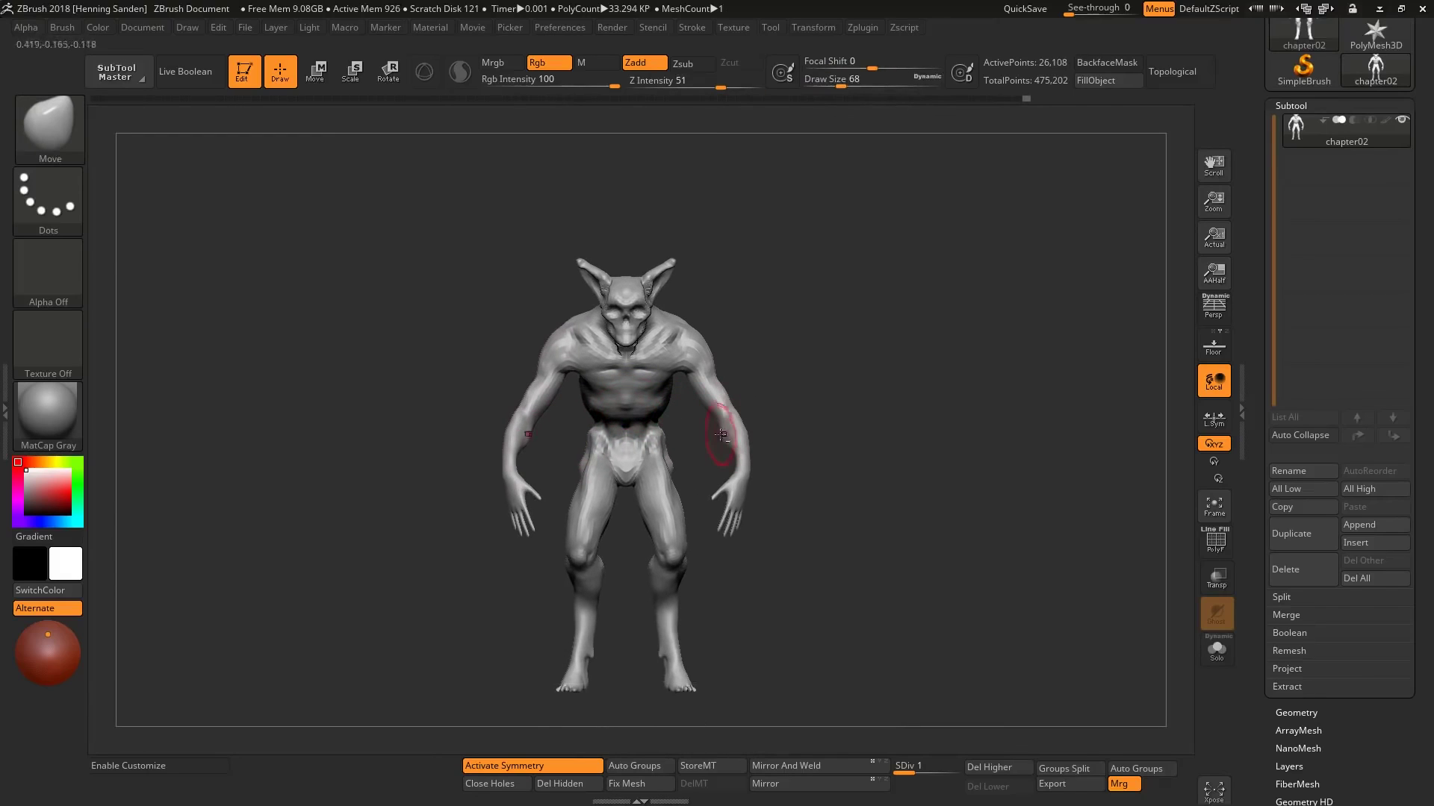
mouse_move(710, 534)
right_mouse_down()
mouse_move(635, 493)
mouse_move(575, 410)
right_mouse_up()
Step: Subdivide the mesh to level 2 and zoom in on the hand's fingers
key("r")
left_click_drag(619, 368, 601, 413)
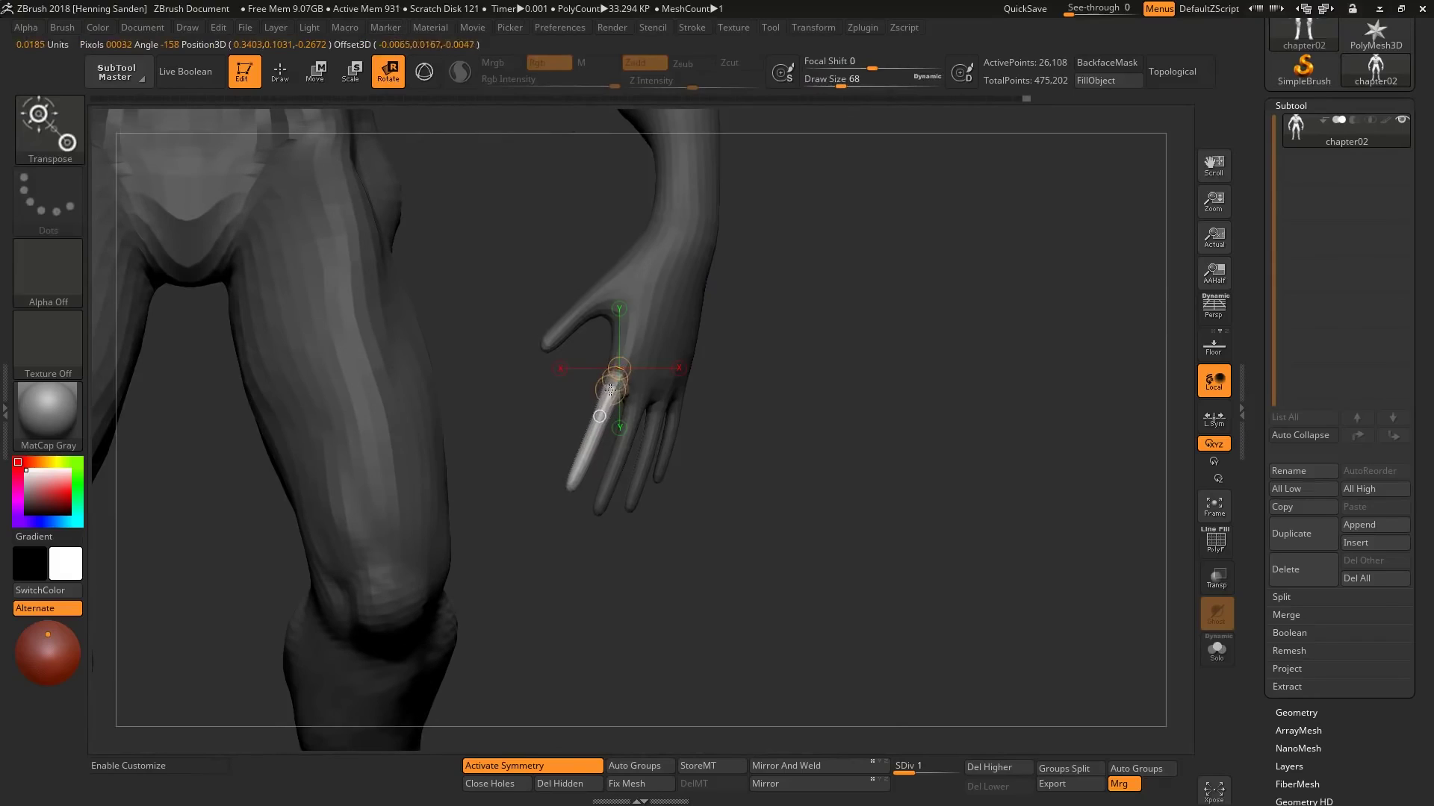
key("d")
right_click_drag(611, 390, 611, 423, "ctrl")
mouse_move(569, 492)
right_mouse_down()
mouse_move(646, 378)
mouse_move(593, 582)
right_mouse_up()
Step: Bend the middle finger down and left with a rotation line, then undo it
mouse_move(646, 344)
left_mouse_down()
mouse_move(643, 431)
mouse_move(618, 493)
left_mouse_up()
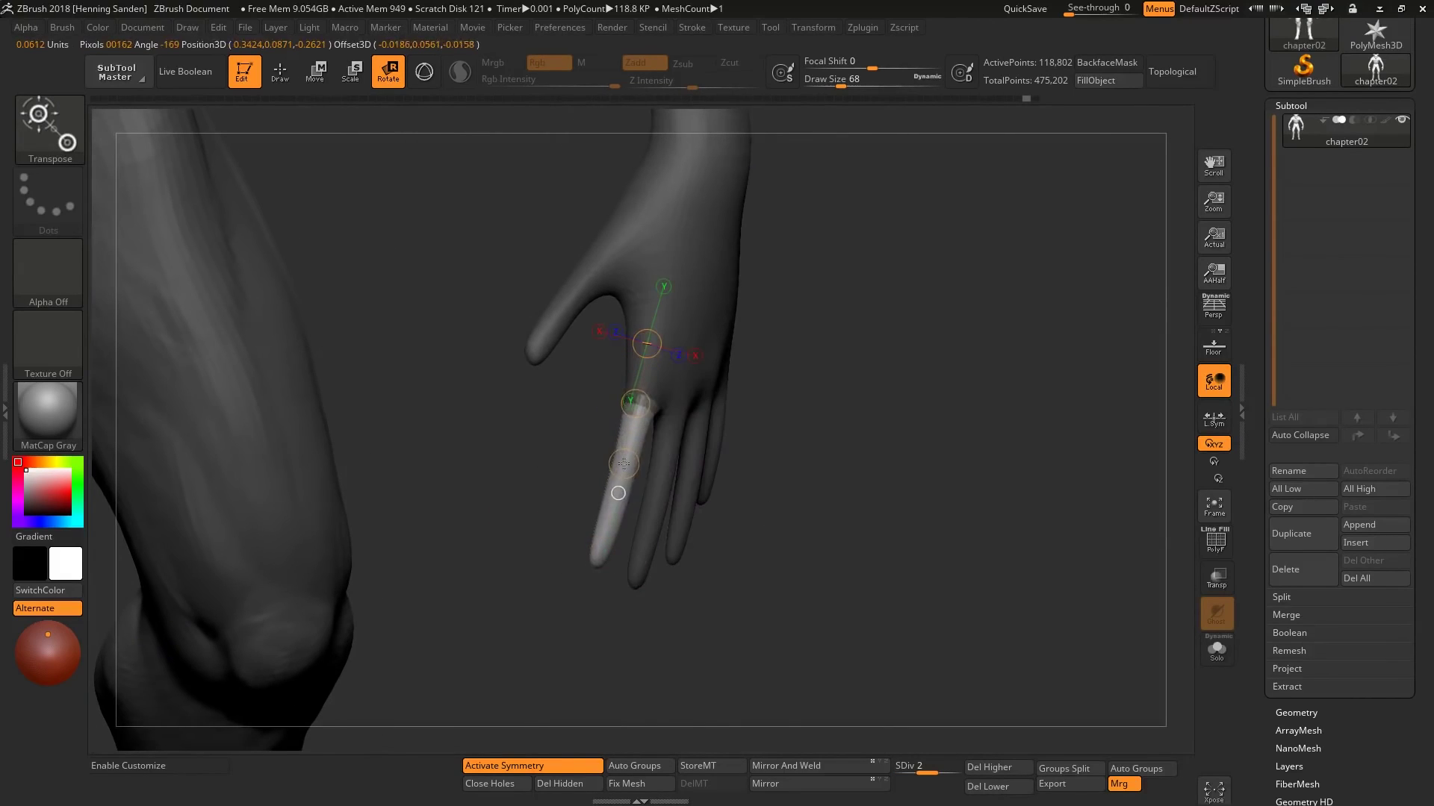
right_click_drag(601, 551, 672, 478)
left_click_drag(732, 426, 690, 573)
left_click_drag(711, 499, 770, 451)
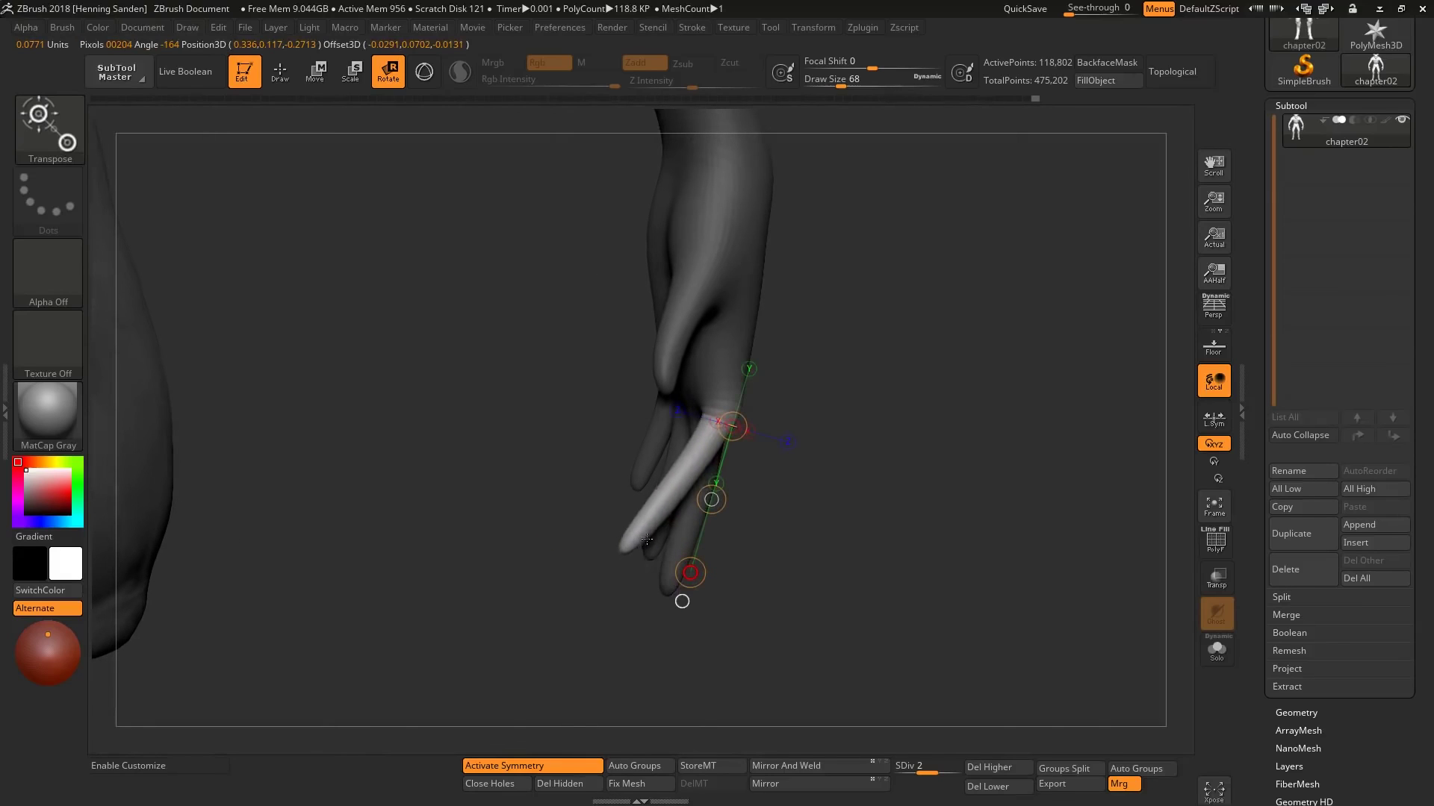
right_click_drag(770, 451, 730, 412)
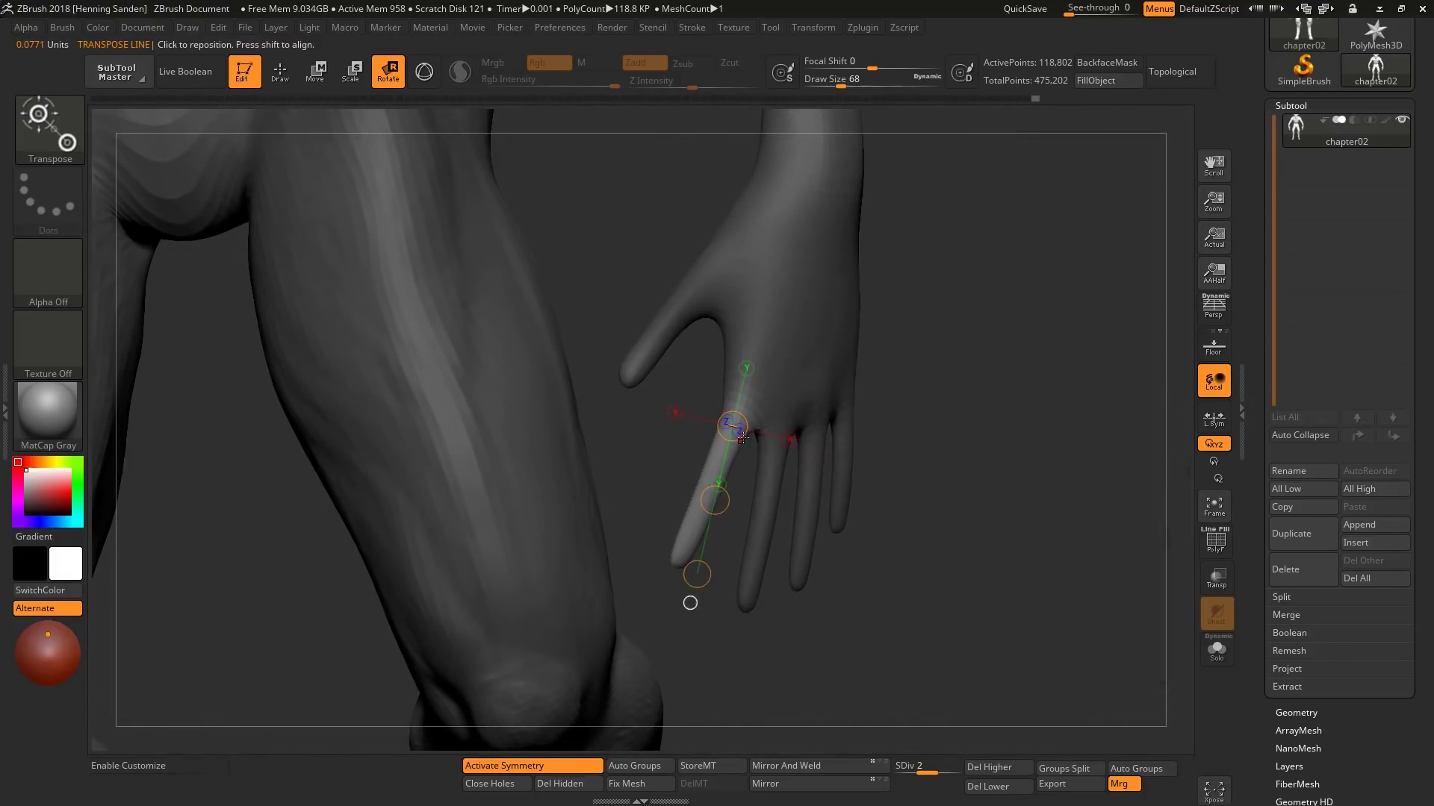
key("ctrl+z")
Step: Place a short rotation line at a finger's base from a new angle
left_click_drag(778, 413, 778, 457)
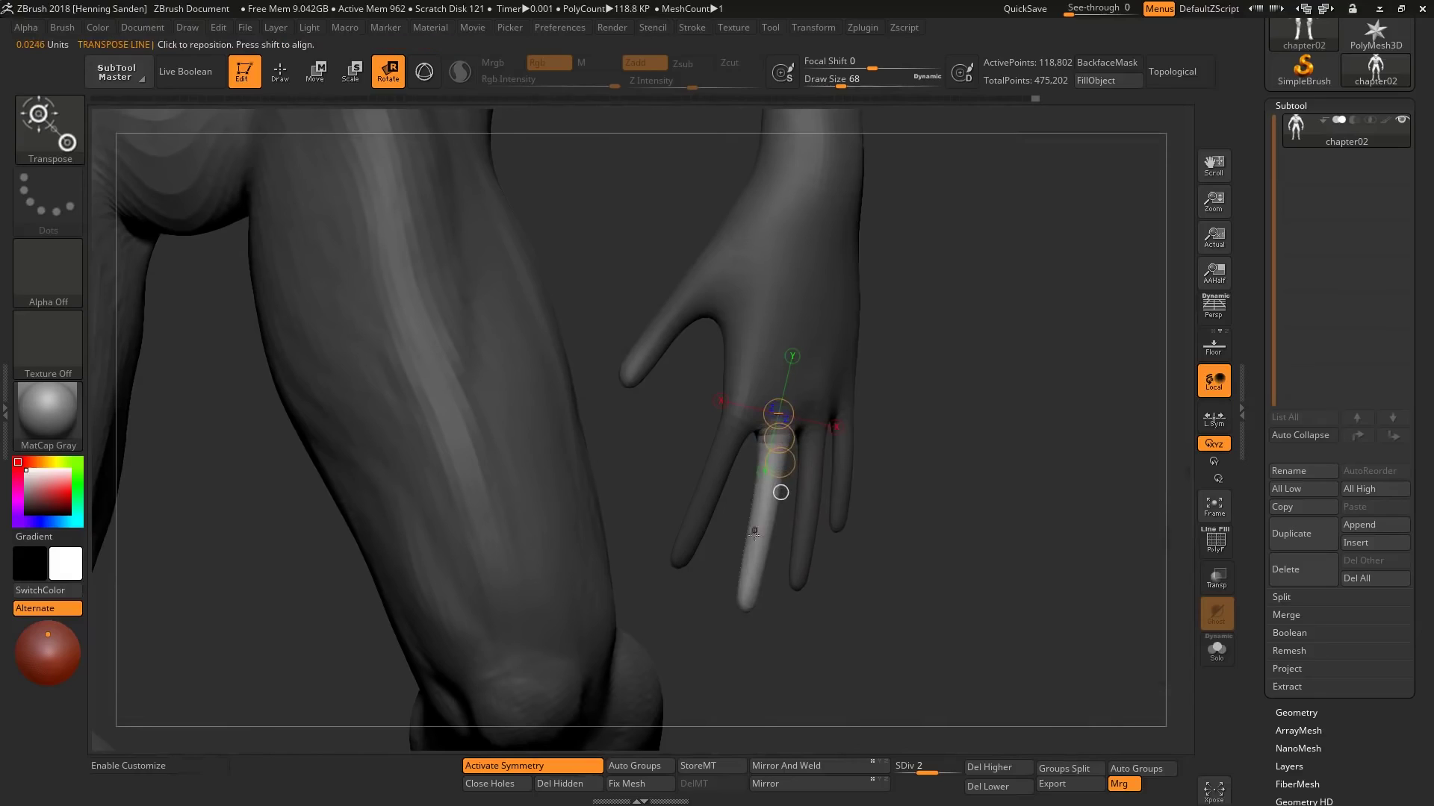
right_click_drag(772, 452, 835, 410)
left_click_drag(832, 438, 778, 599)
right_click_drag(777, 598, 720, 653)
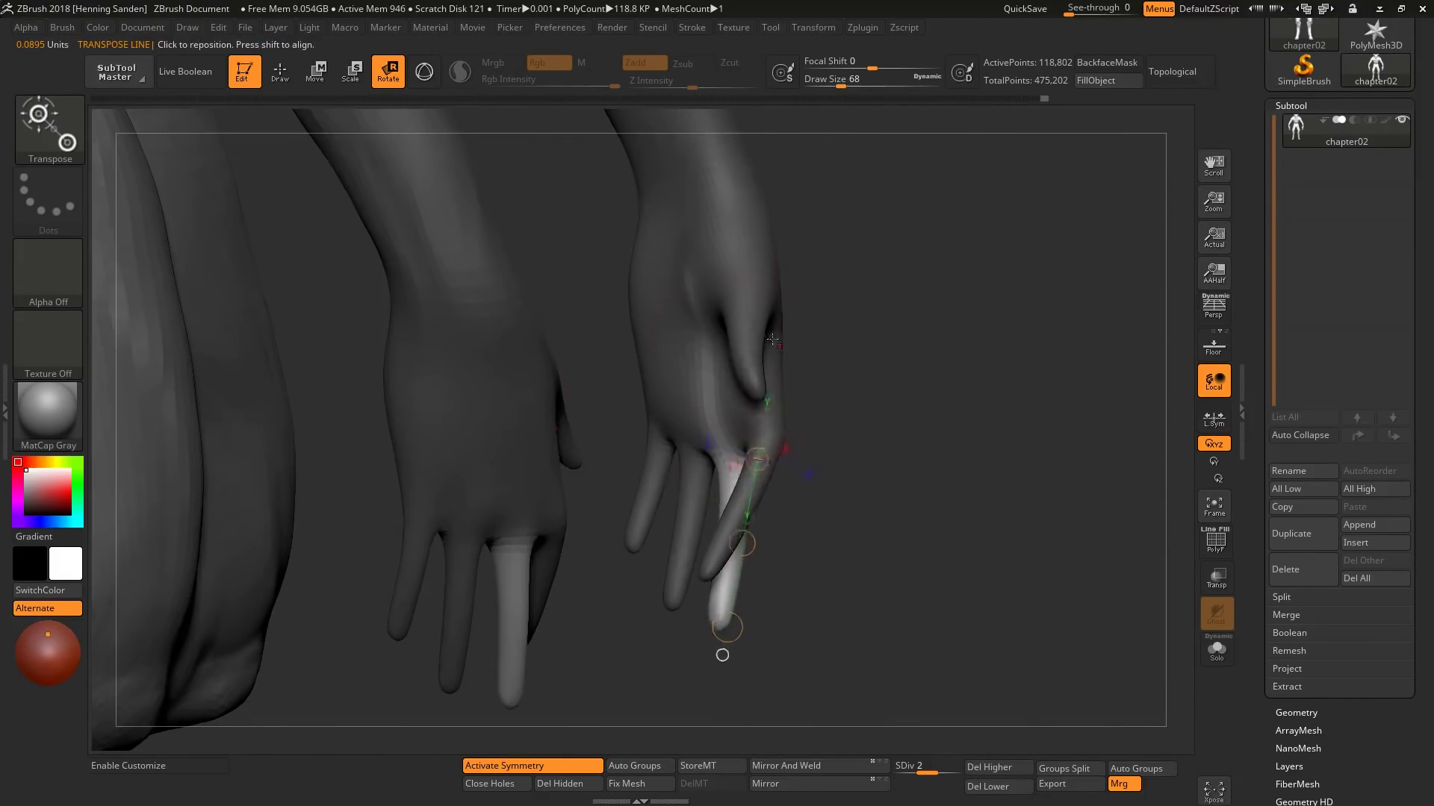
key("q")
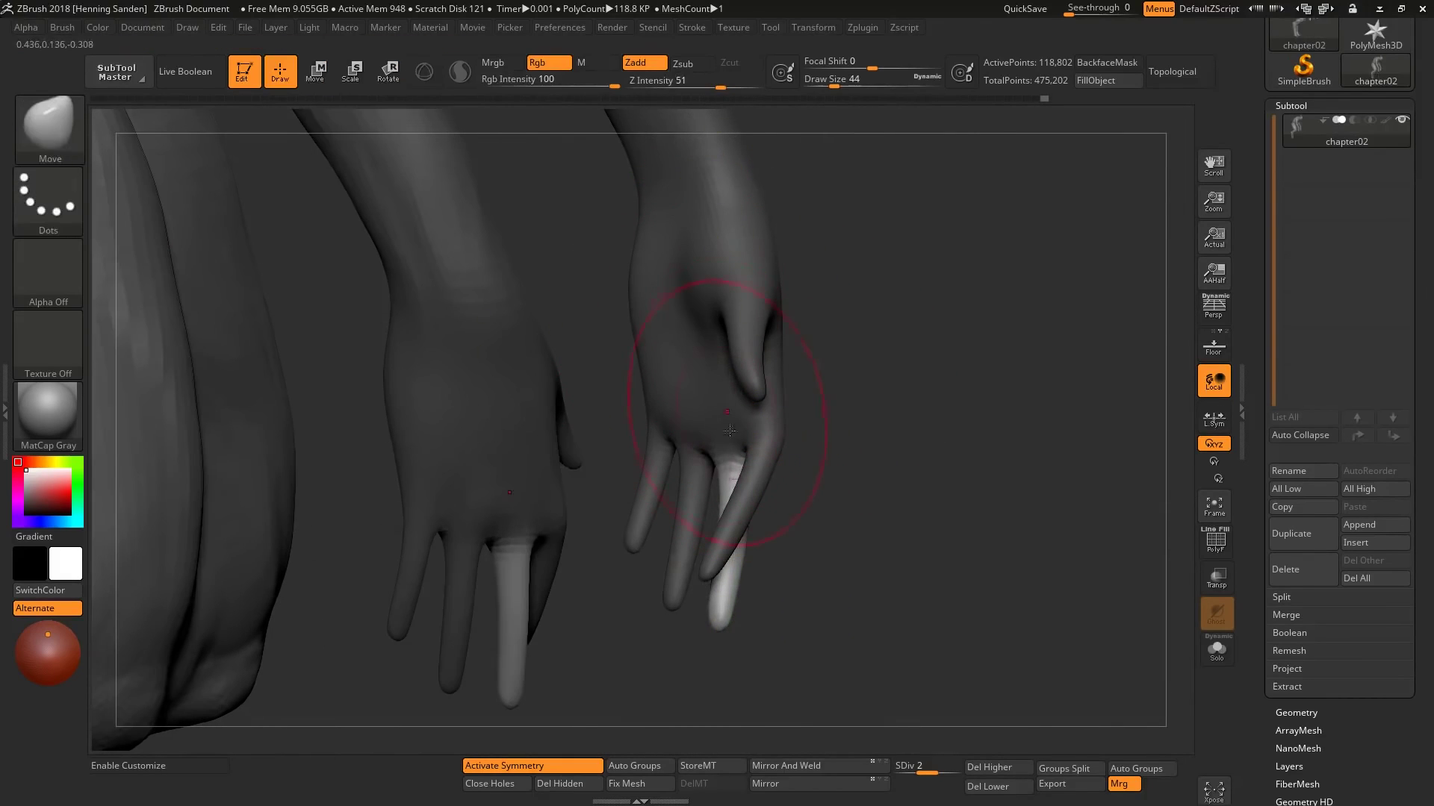
Step: Rotate the fingers, swinging one tip left and another outward to the right
key("r")
right_click_drag(704, 473, 760, 598)
left_click_drag(737, 628, 726, 651)
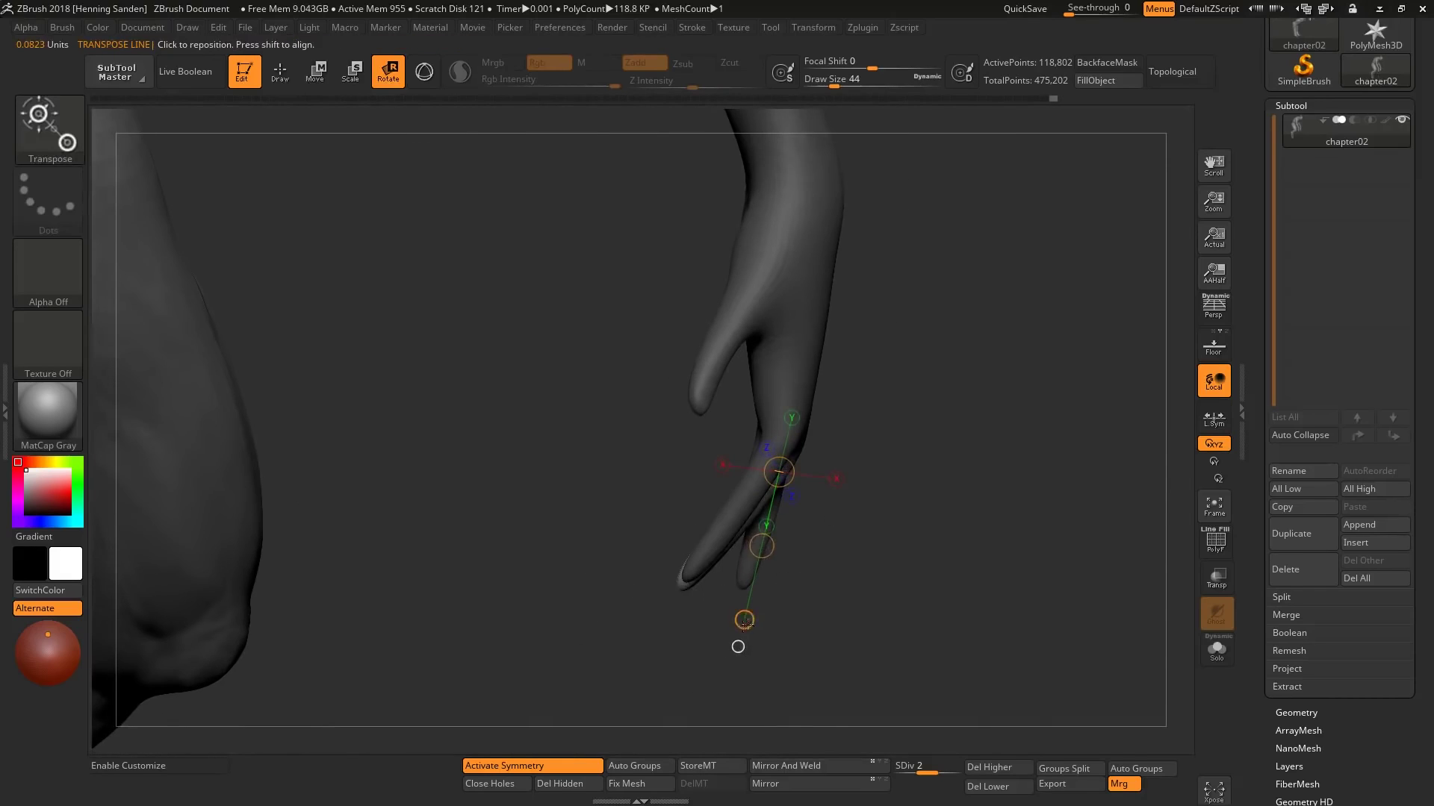
mouse_move(823, 506)
right_mouse_down()
mouse_move(851, 469)
mouse_move(767, 371)
mouse_move(761, 485)
mouse_move(834, 372)
mouse_move(883, 362)
mouse_move(925, 294)
mouse_move(903, 498)
right_mouse_up()
mouse_move(924, 471)
left_mouse_down()
mouse_move(1017, 430)
mouse_move(947, 329)
left_mouse_up()
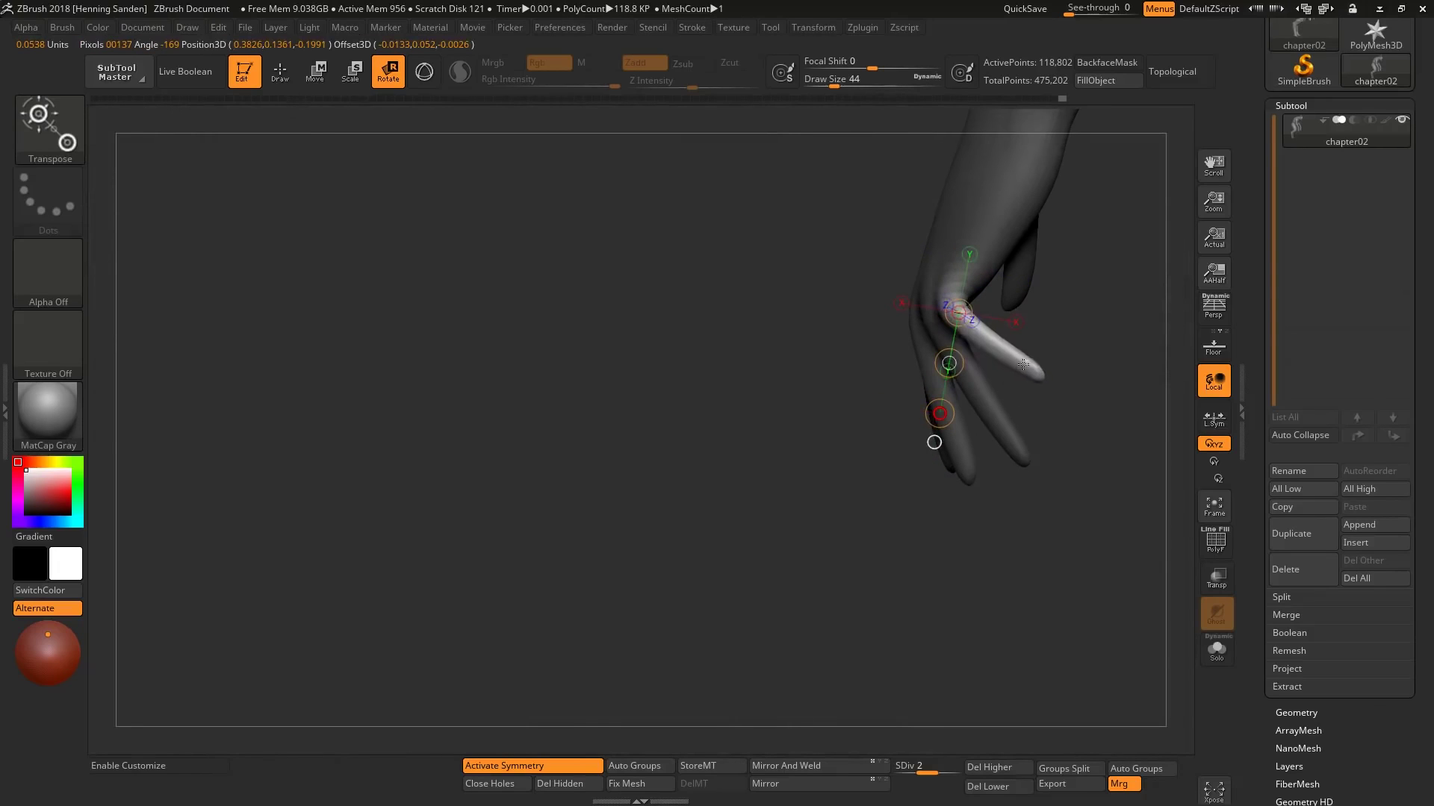
key("w")
mouse_move(934, 441)
right_mouse_down()
mouse_move(880, 373)
mouse_move(901, 279)
mouse_move(866, 276)
mouse_move(831, 357)
mouse_move(826, 323)
mouse_move(1024, 308)
mouse_move(667, 404)
right_mouse_up()
Step: Set the Move brush to size 62, frame the upper body, and switch to ClayBuildup
key("e")
key("w")
key("q")
key("s")
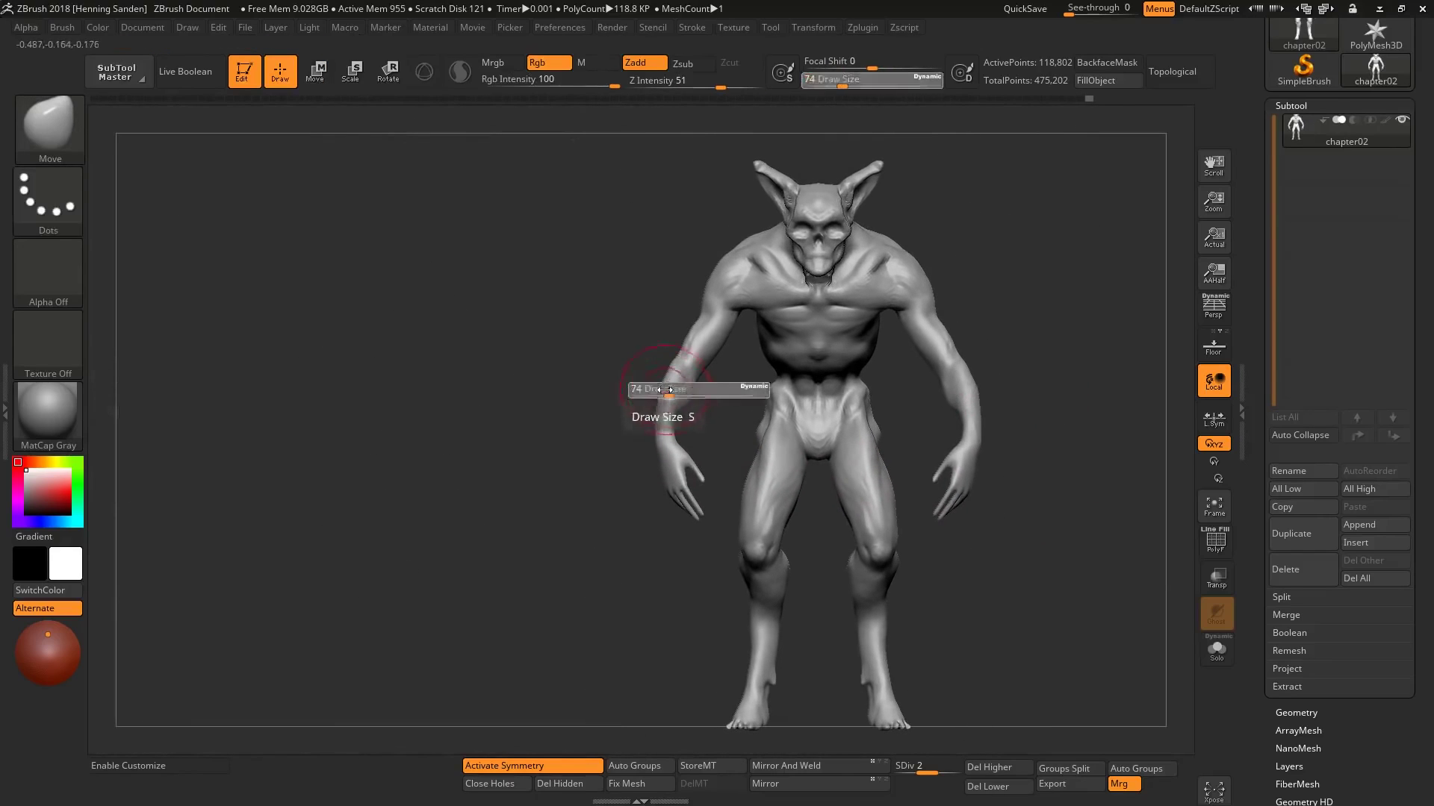
left_click_drag(667, 404, 683, 402)
right_click_drag(683, 401, 688, 400, "alt")
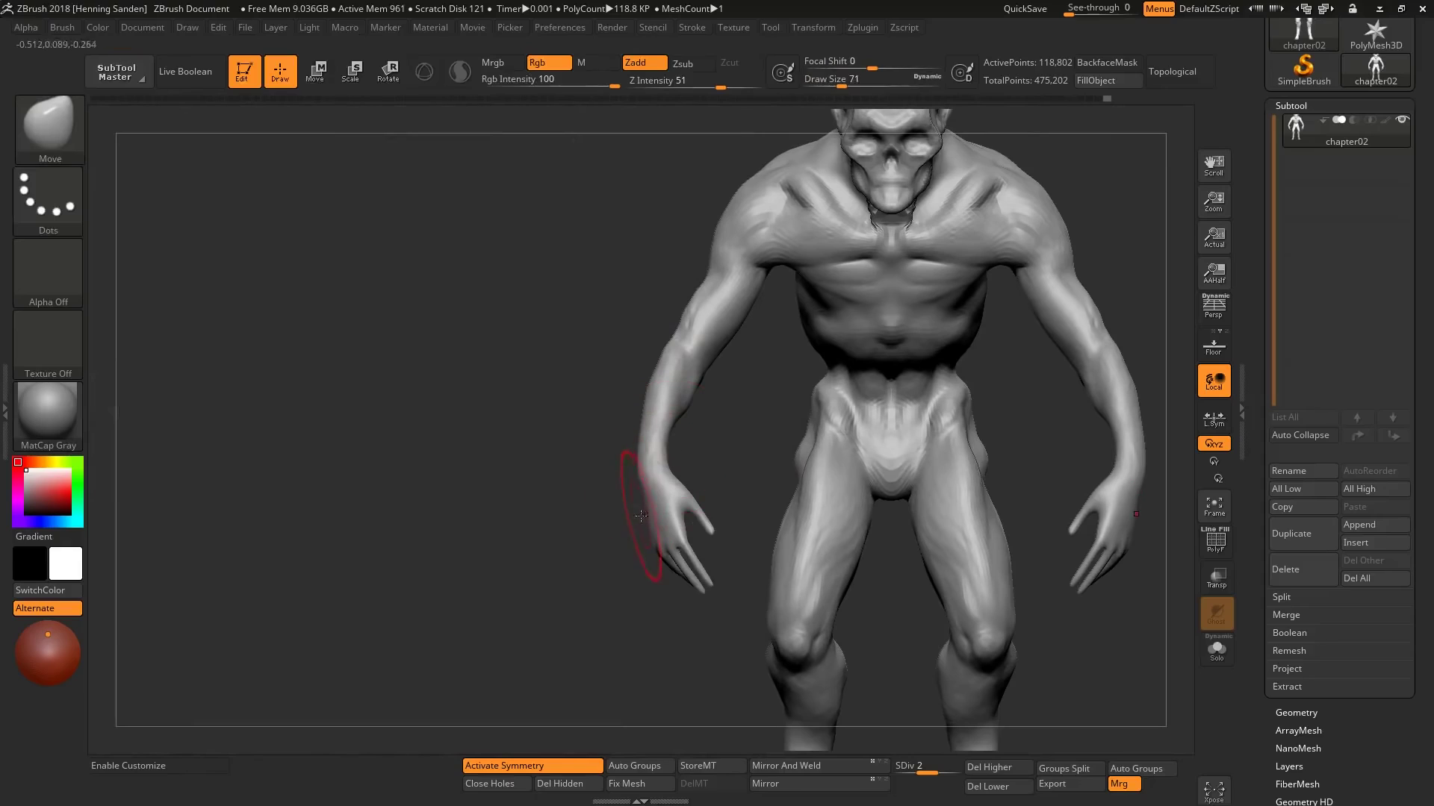
key("f")
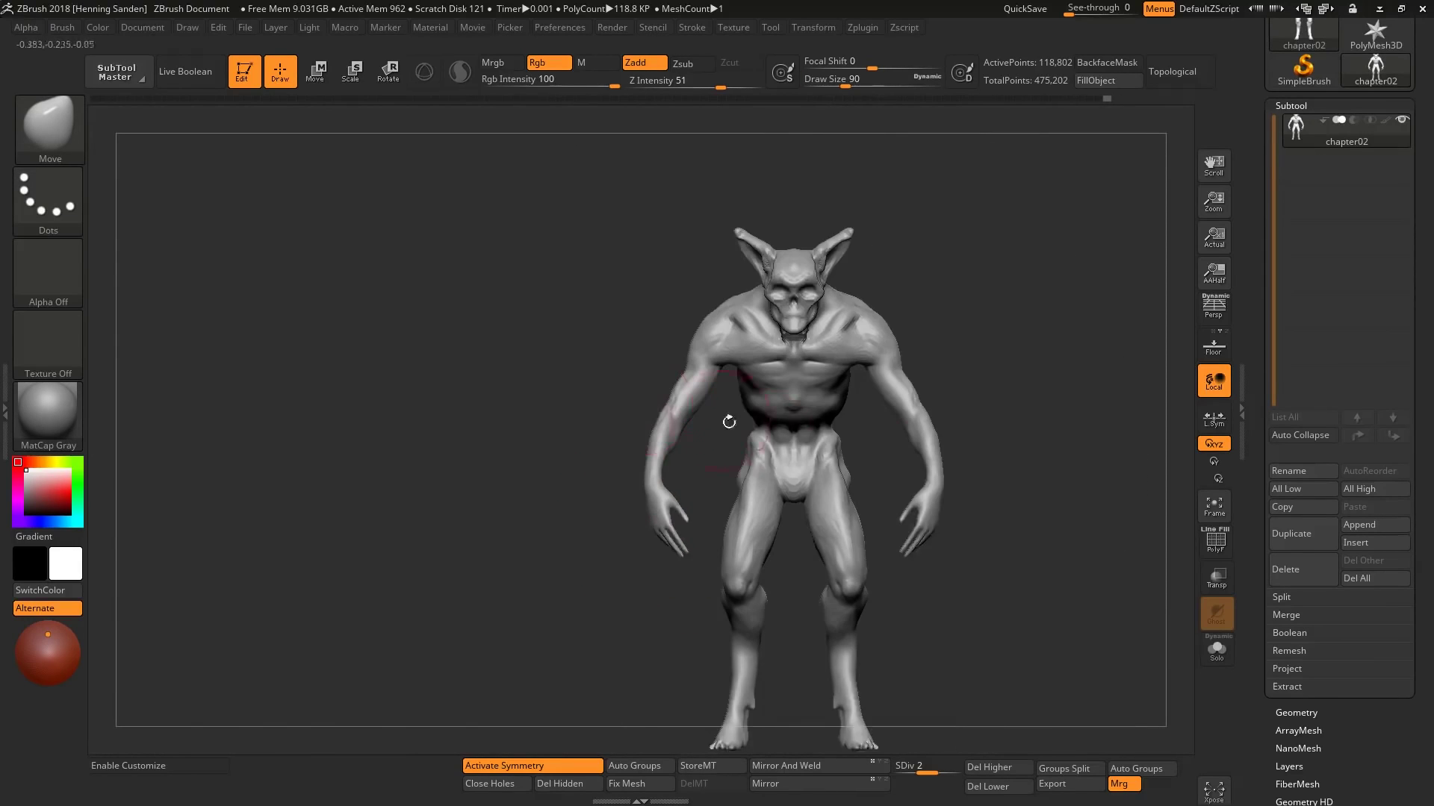
right_click_drag(730, 416, 558, 399, "alt")
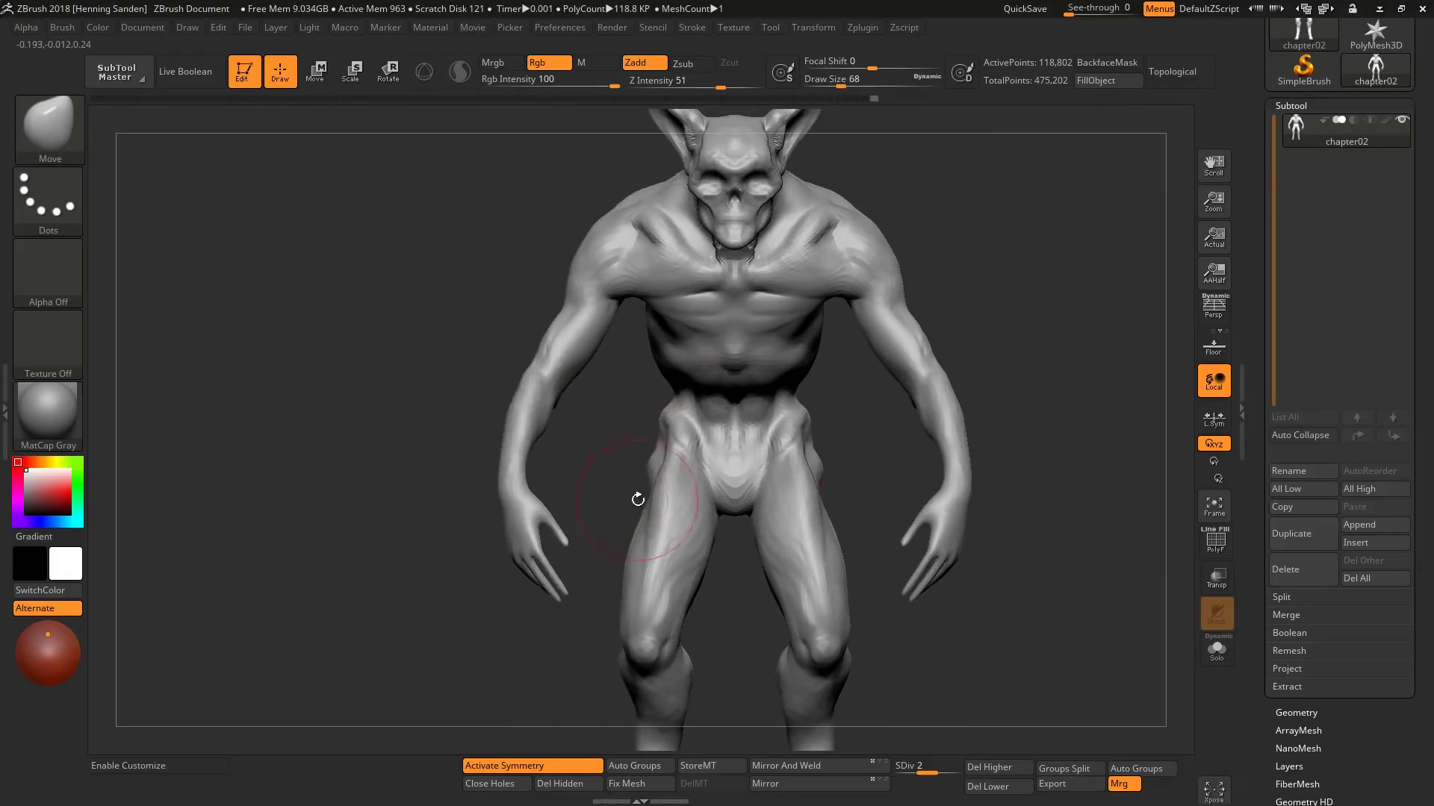
right_click_drag(637, 496, 687, 515)
key("s")
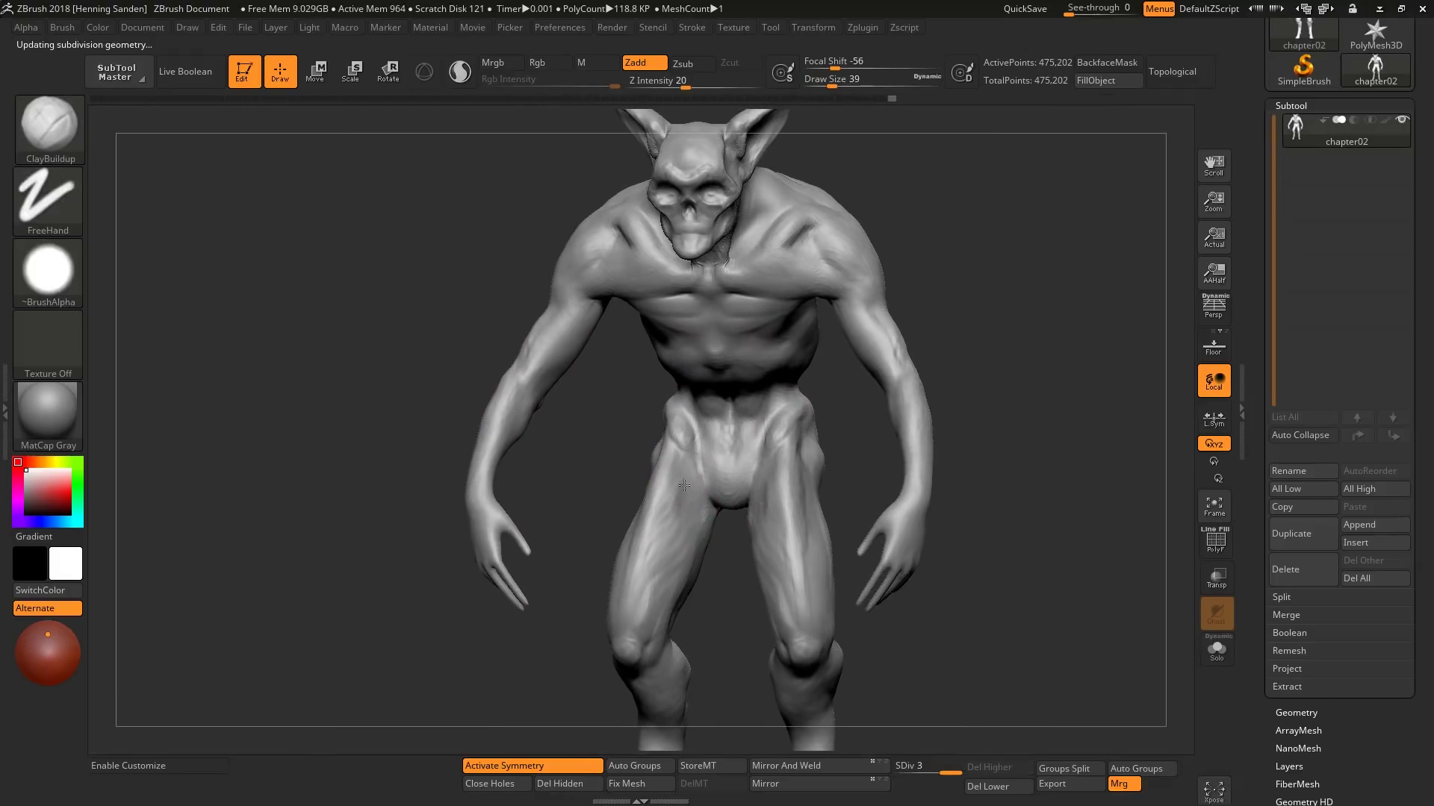
Step: Build up clay strokes on the neck and shoulder from side and rear views
right_click_drag(681, 560, 680, 484)
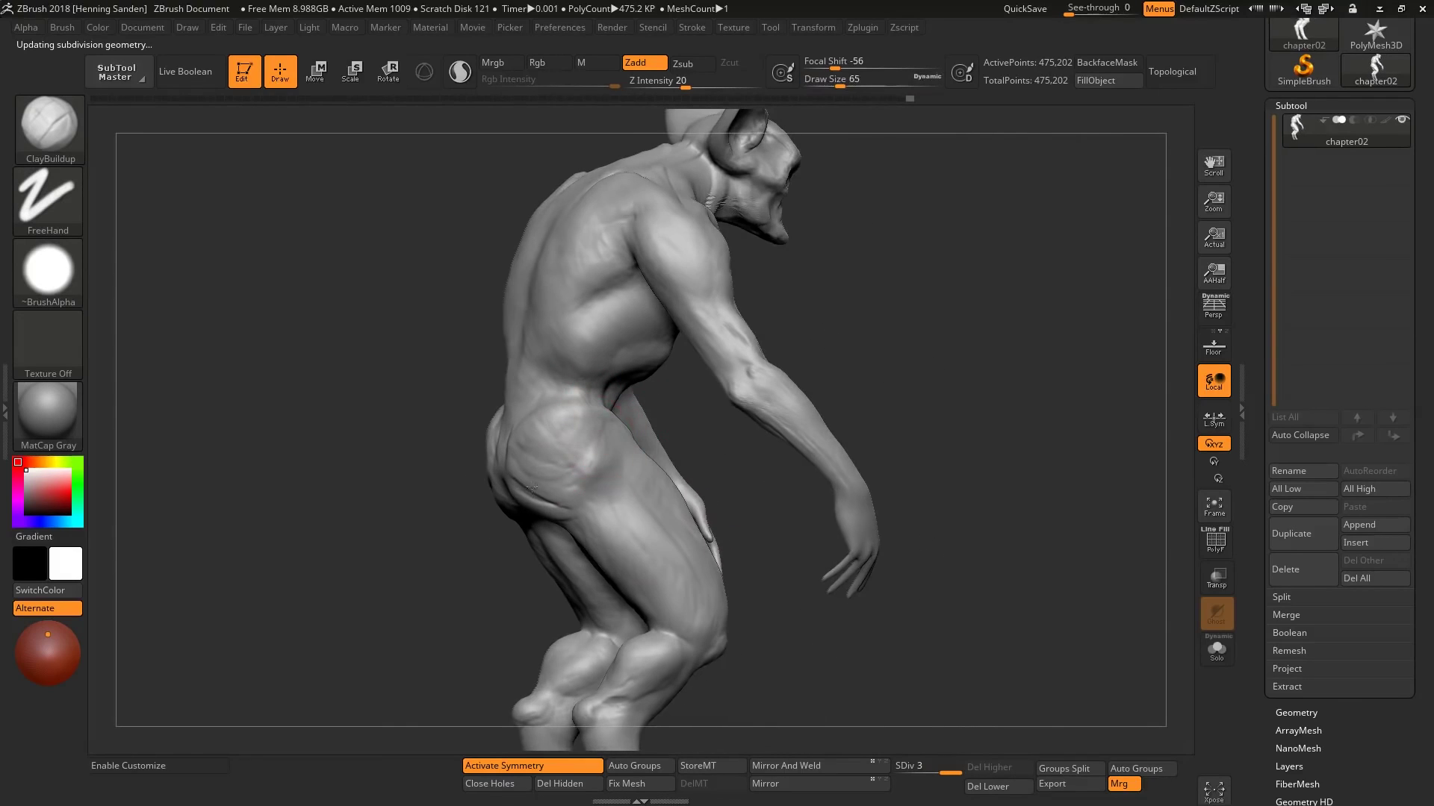
right_click_drag(608, 442, 568, 505)
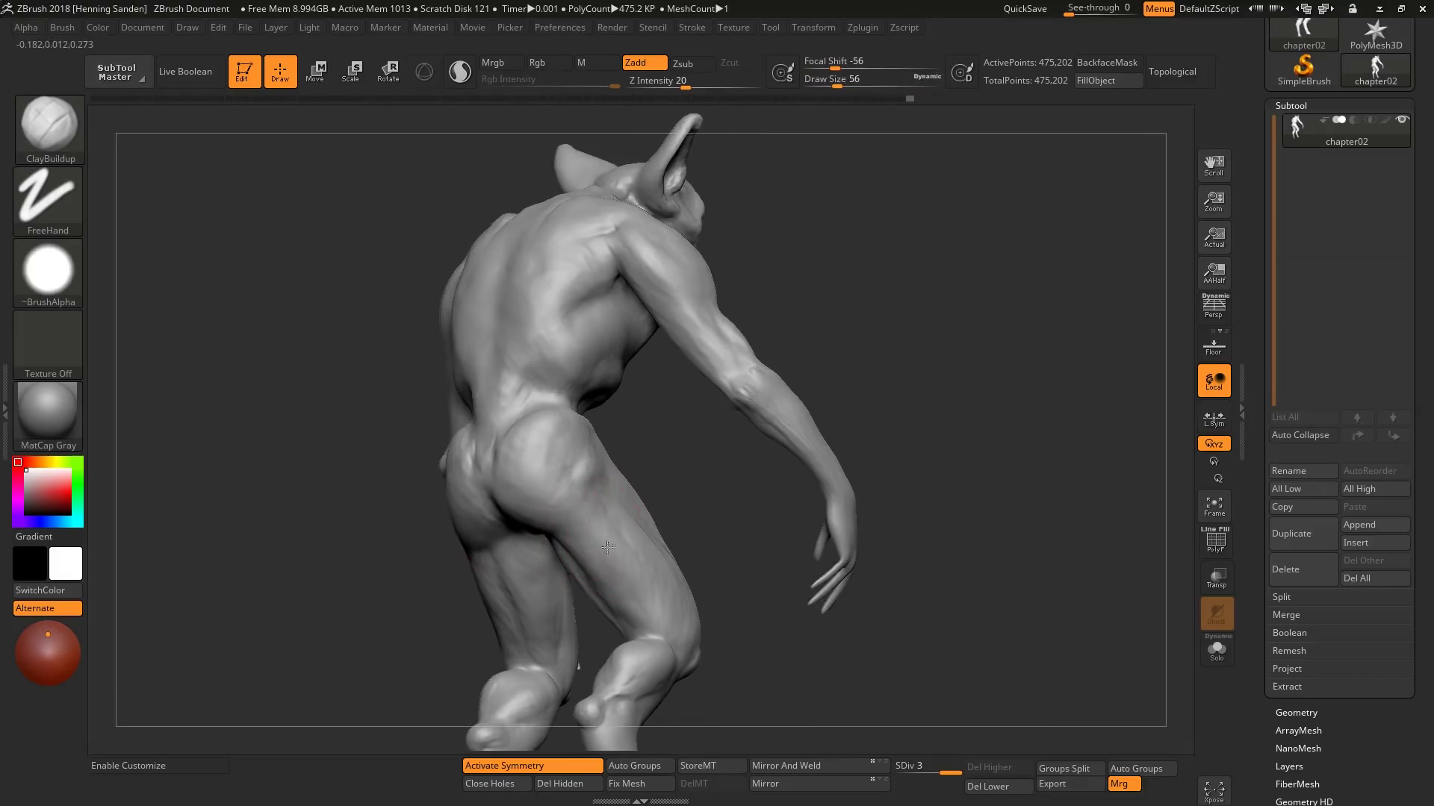
mouse_move(608, 547)
right_mouse_down()
mouse_move(579, 481)
mouse_move(603, 478)
right_mouse_up()
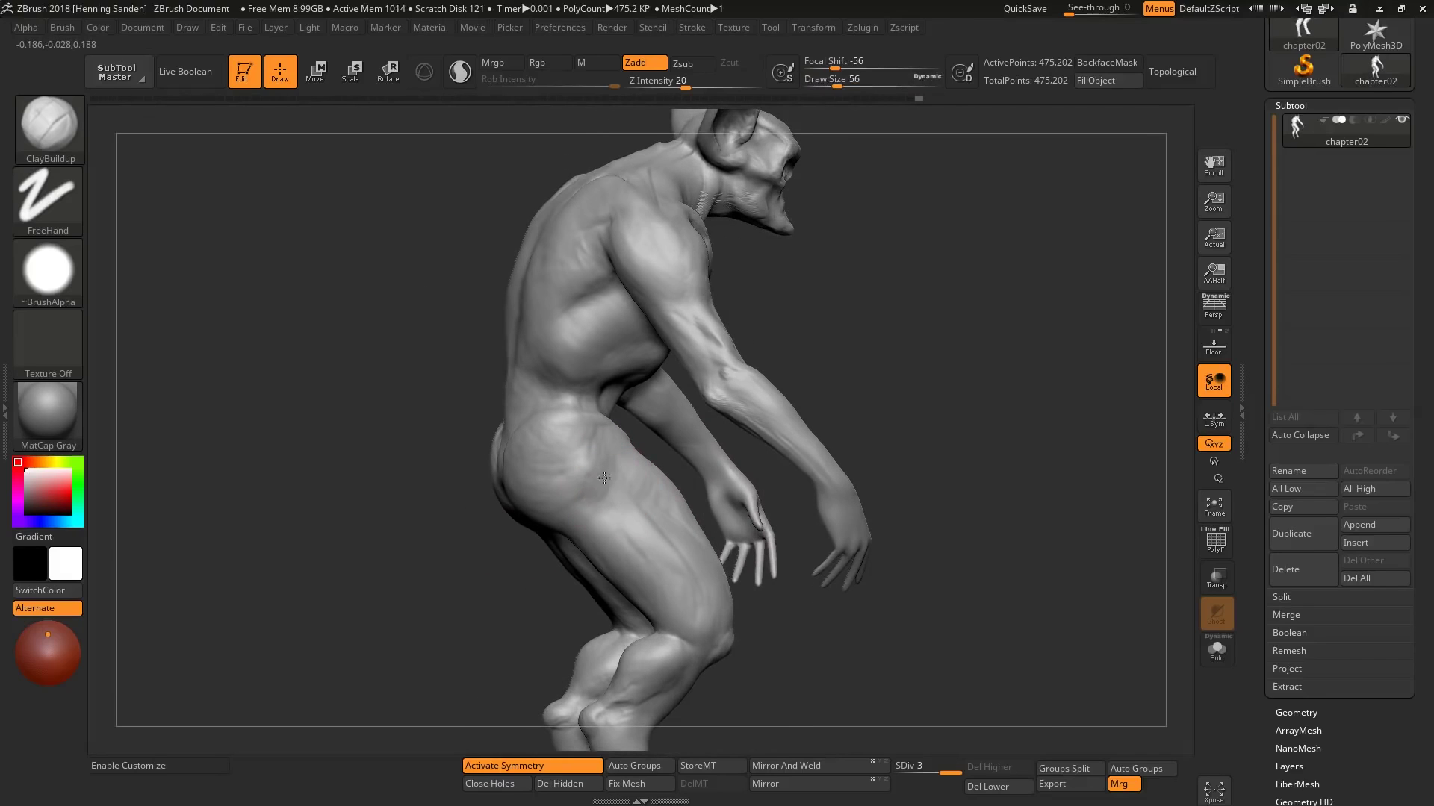
mouse_move(657, 560)
right_mouse_down()
mouse_move(675, 547)
mouse_move(709, 585)
mouse_move(777, 480)
mouse_move(784, 583)
mouse_move(828, 411)
mouse_move(883, 300)
mouse_move(948, 271)
right_mouse_up()
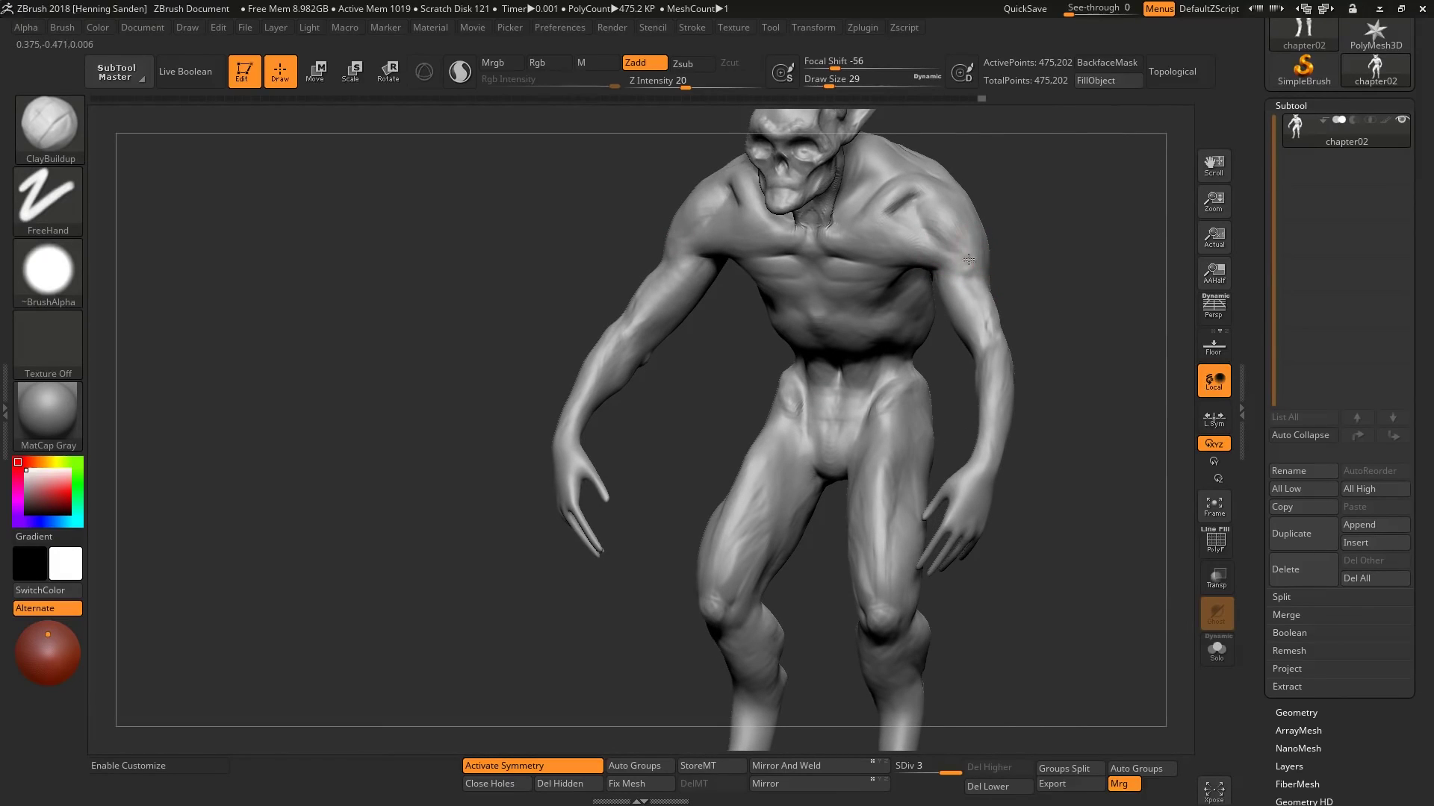
key("b")
key("m")
key("v")
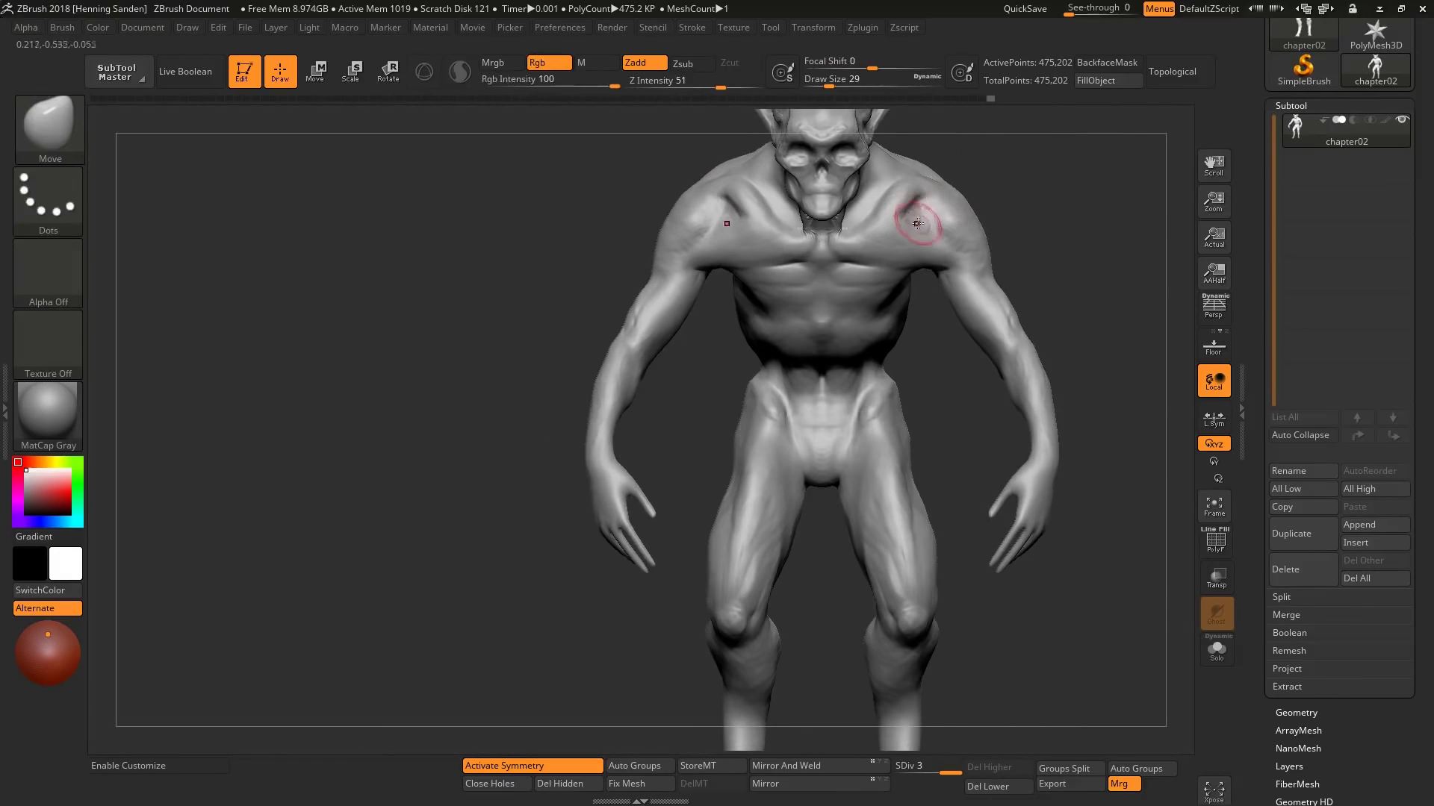
mouse_move(935, 207)
right_mouse_down()
mouse_move(993, 191)
mouse_move(954, 159)
mouse_move(896, 272)
mouse_move(918, 331)
right_mouse_up()
key("b")
key("c")
key("b")
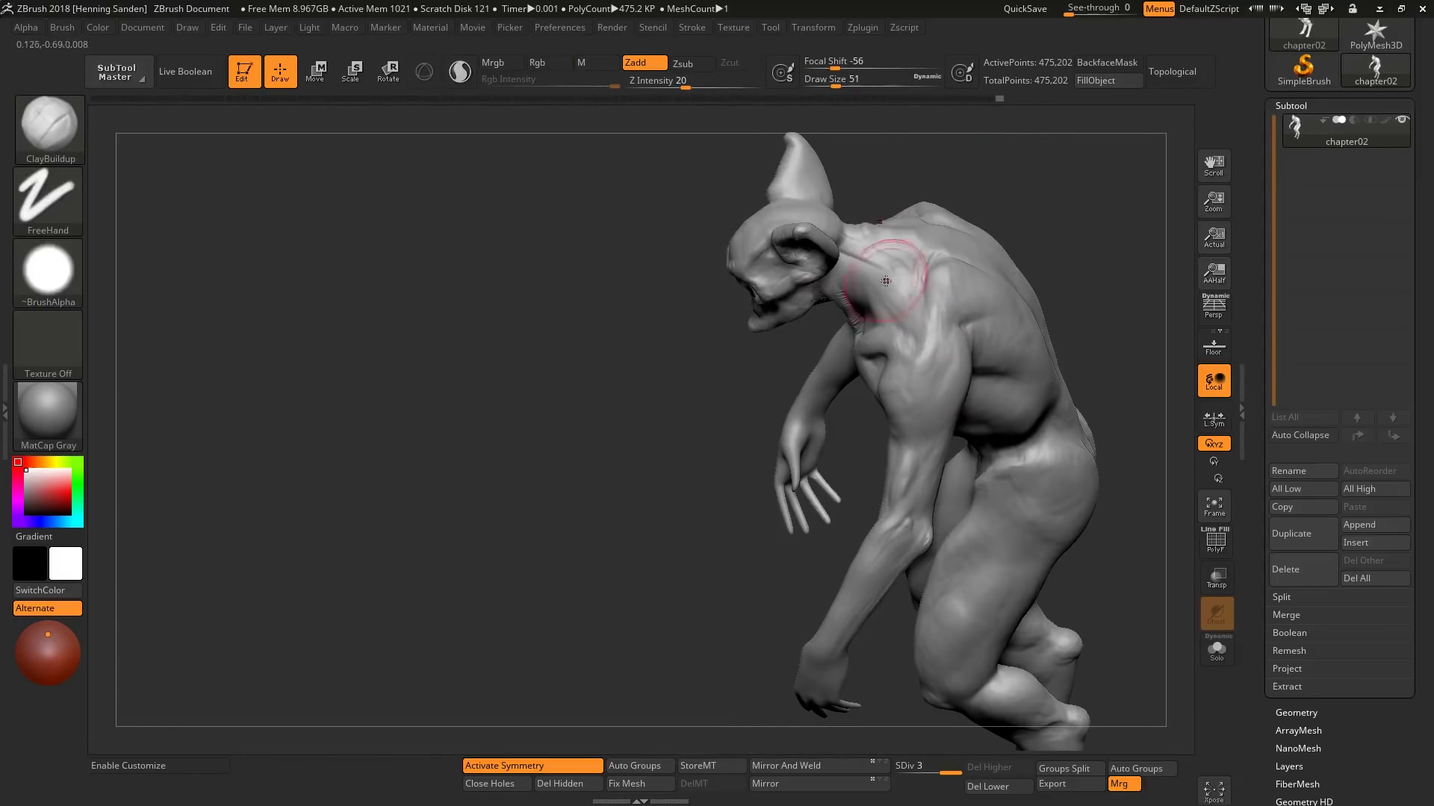
mouse_move(886, 280)
right_mouse_down()
mouse_move(894, 264)
mouse_move(848, 272)
right_mouse_up()
Step: Try pushing the head down with Move, undo it, and keep building the neck with ClayBuildup
key("b")
key("m")
key("v")
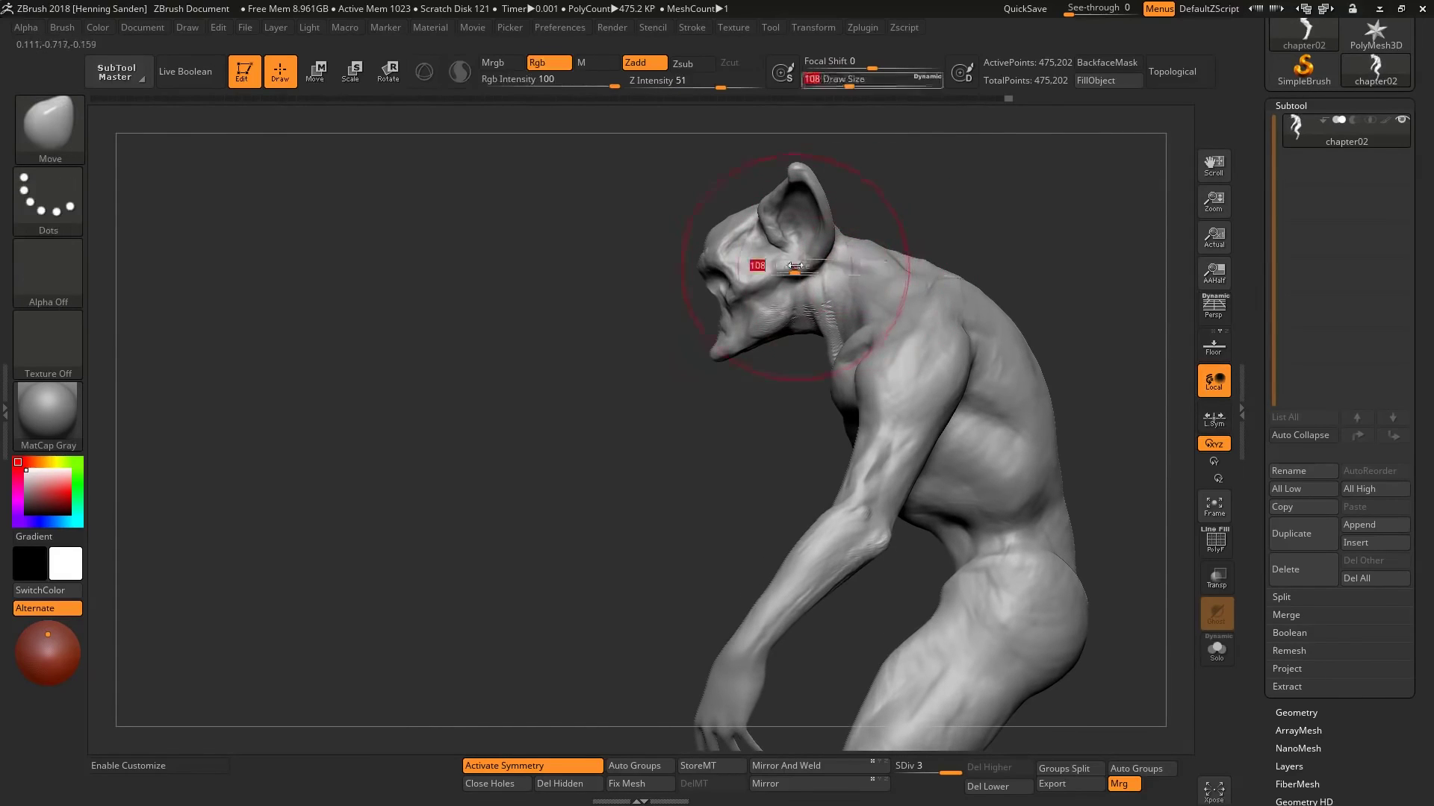
left_click_drag(757, 266, 743, 315)
key("ctrl+z")
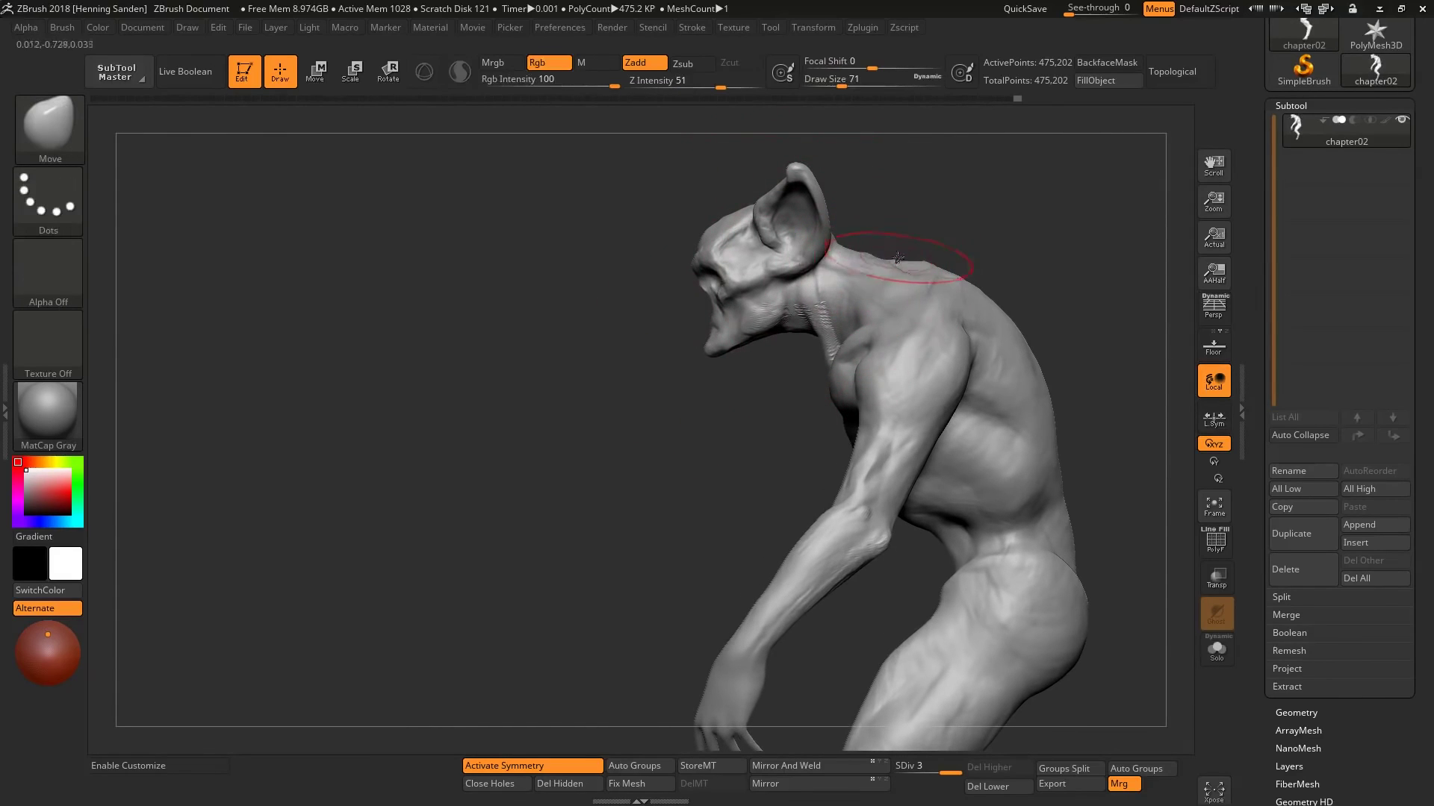
key("b")
key("c")
key("b")
mouse_move(898, 257)
right_mouse_down()
mouse_move(867, 218)
mouse_move(873, 274)
right_mouse_up()
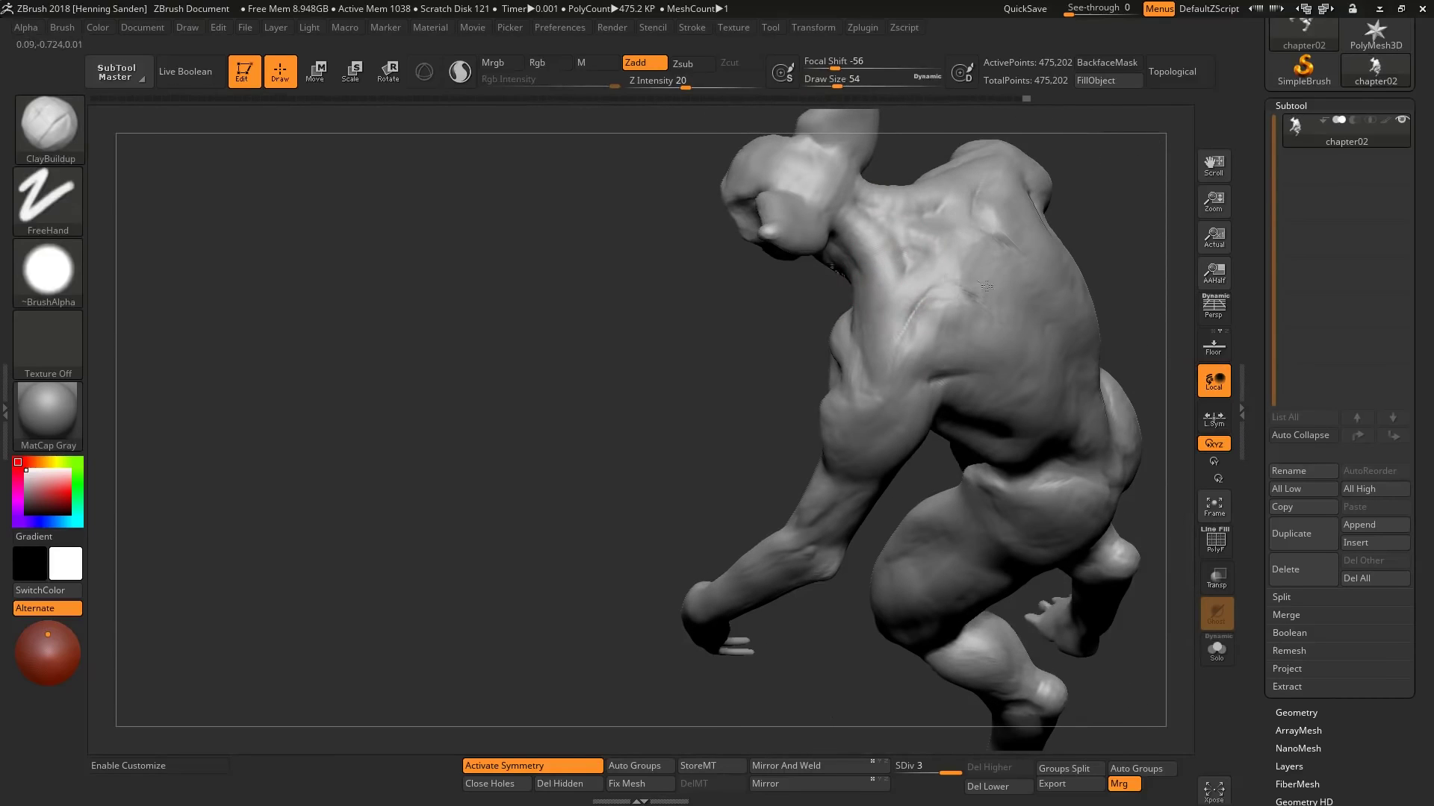
mouse_move(986, 286)
right_mouse_down()
mouse_move(926, 296)
mouse_move(970, 318)
mouse_move(977, 353)
mouse_move(929, 339)
mouse_move(854, 356)
mouse_move(899, 348)
right_mouse_up()
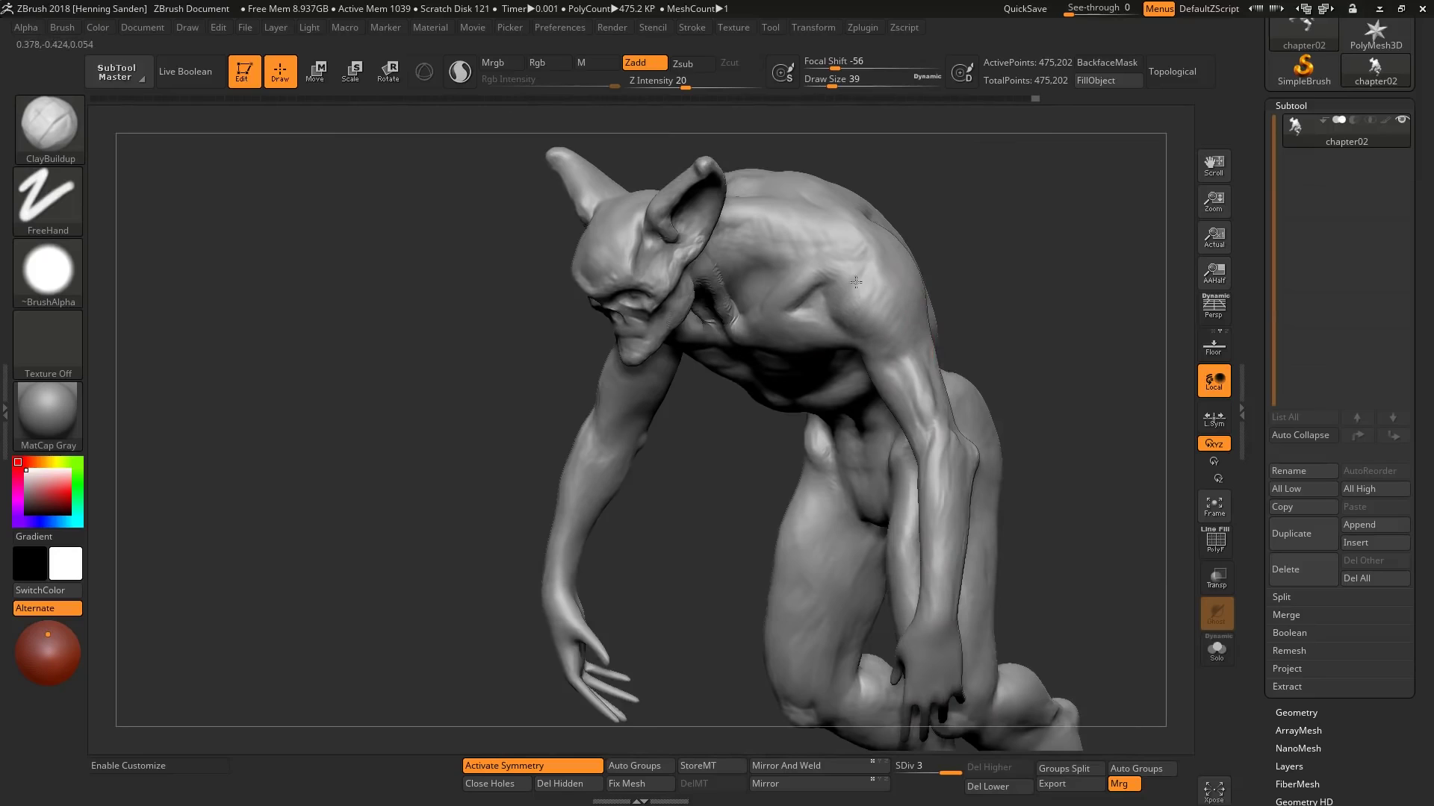
mouse_move(862, 278)
right_mouse_down()
mouse_move(805, 303)
mouse_move(656, 304)
mouse_move(716, 332)
right_mouse_up()
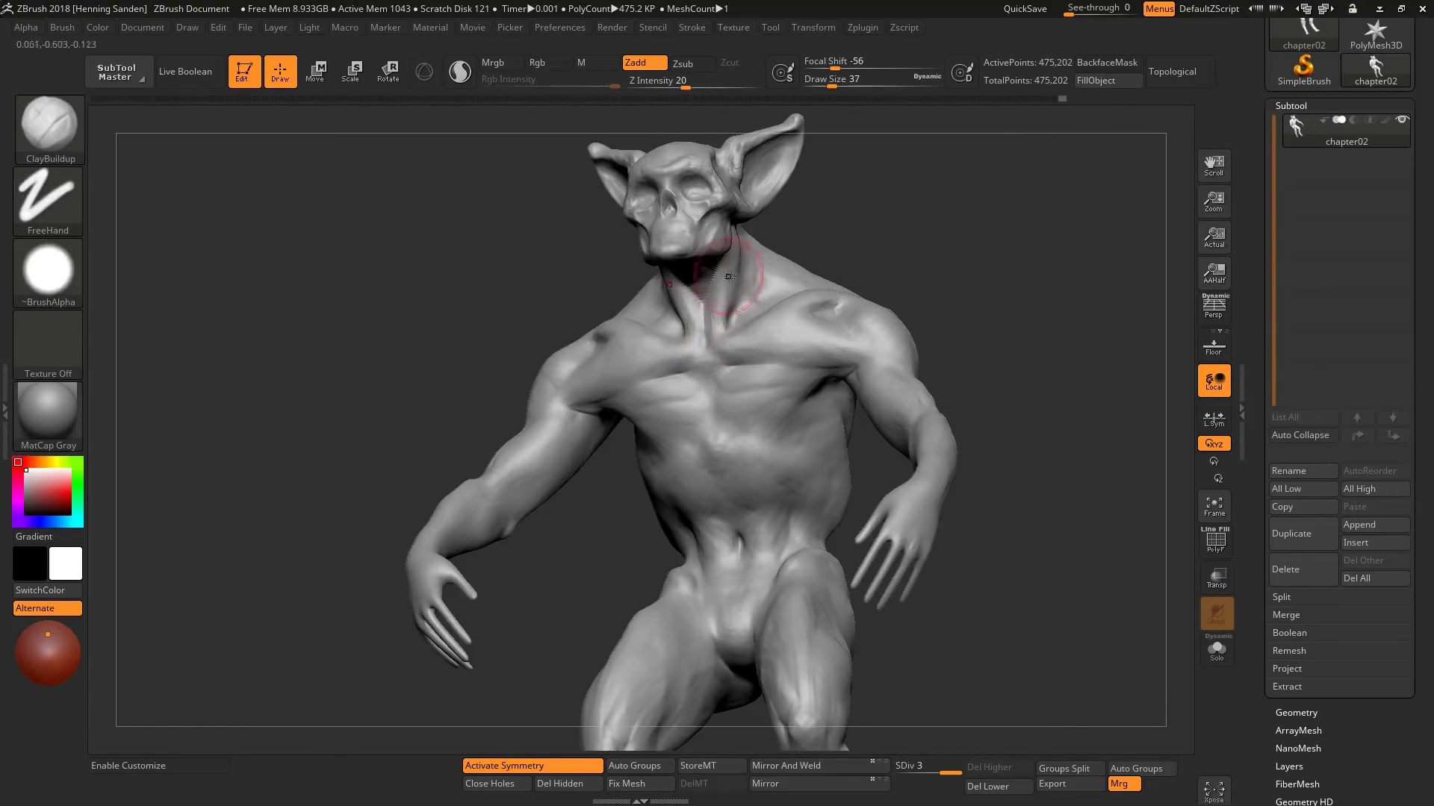
mouse_move(729, 276)
right_mouse_down()
mouse_move(744, 254)
mouse_move(718, 340)
mouse_move(677, 243)
mouse_move(589, 191)
mouse_move(598, 209)
mouse_move(574, 224)
mouse_move(560, 196)
mouse_move(730, 319)
mouse_move(680, 331)
mouse_move(735, 298)
mouse_move(717, 318)
mouse_move(679, 276)
right_mouse_up()
Step: Shrink the brush and build up the upper lip from a frontal view
key("[")
key("[")
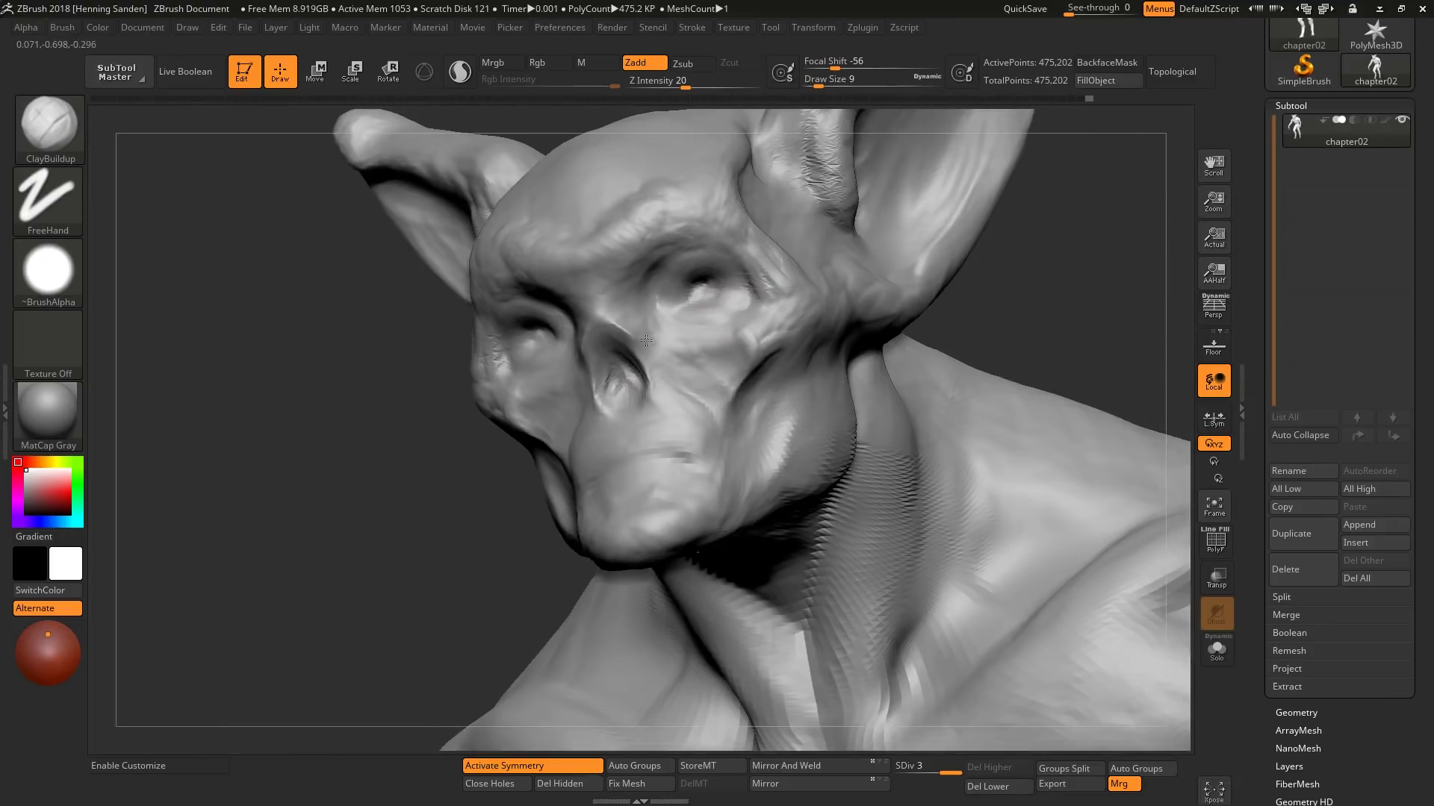
key("bracketright")
right_click_drag(368, 433, 612, 418)
key("bracketright")
key("bracketright")
key("bracketright")
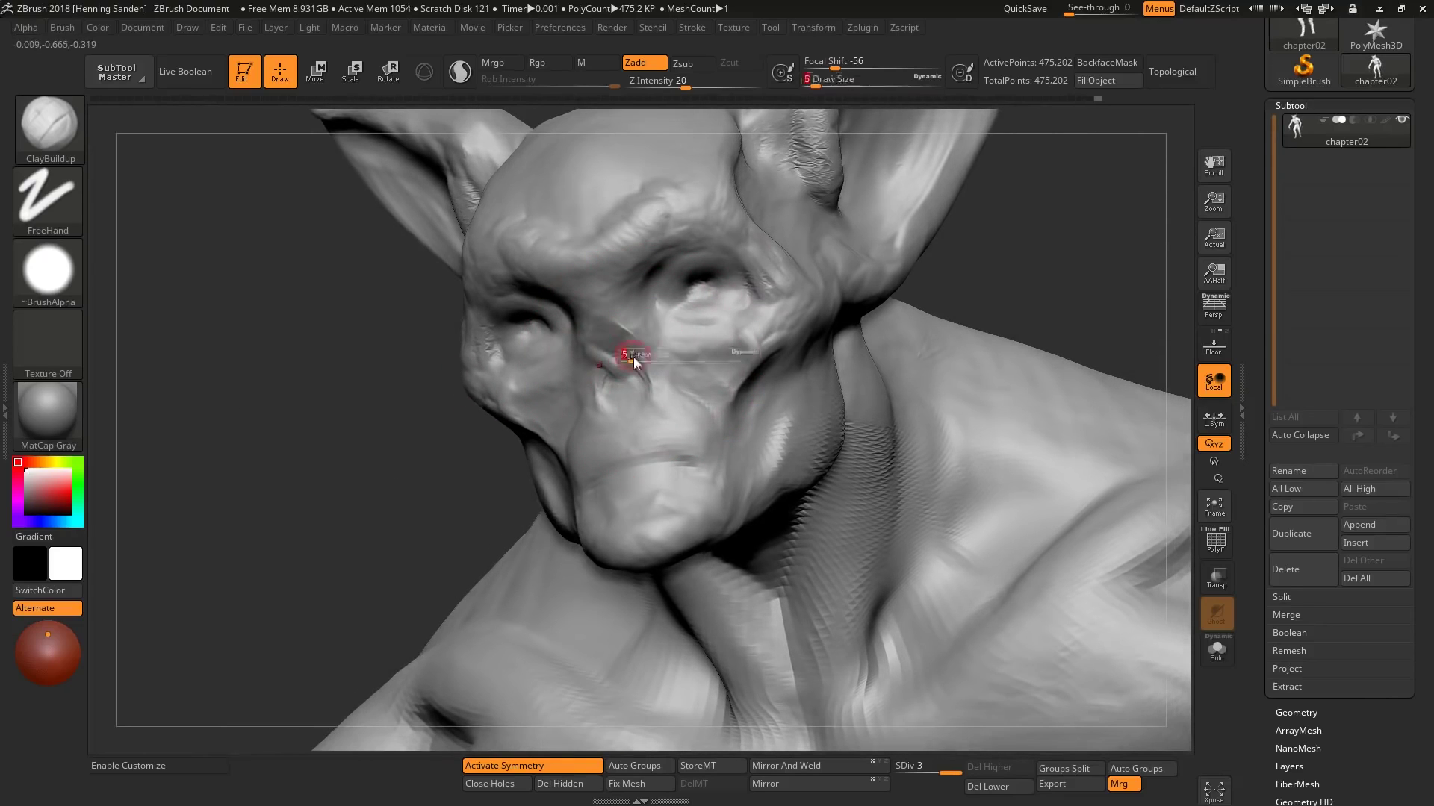
right_click_drag(634, 349, 571, 347)
left_click_drag(588, 450, 521, 449)
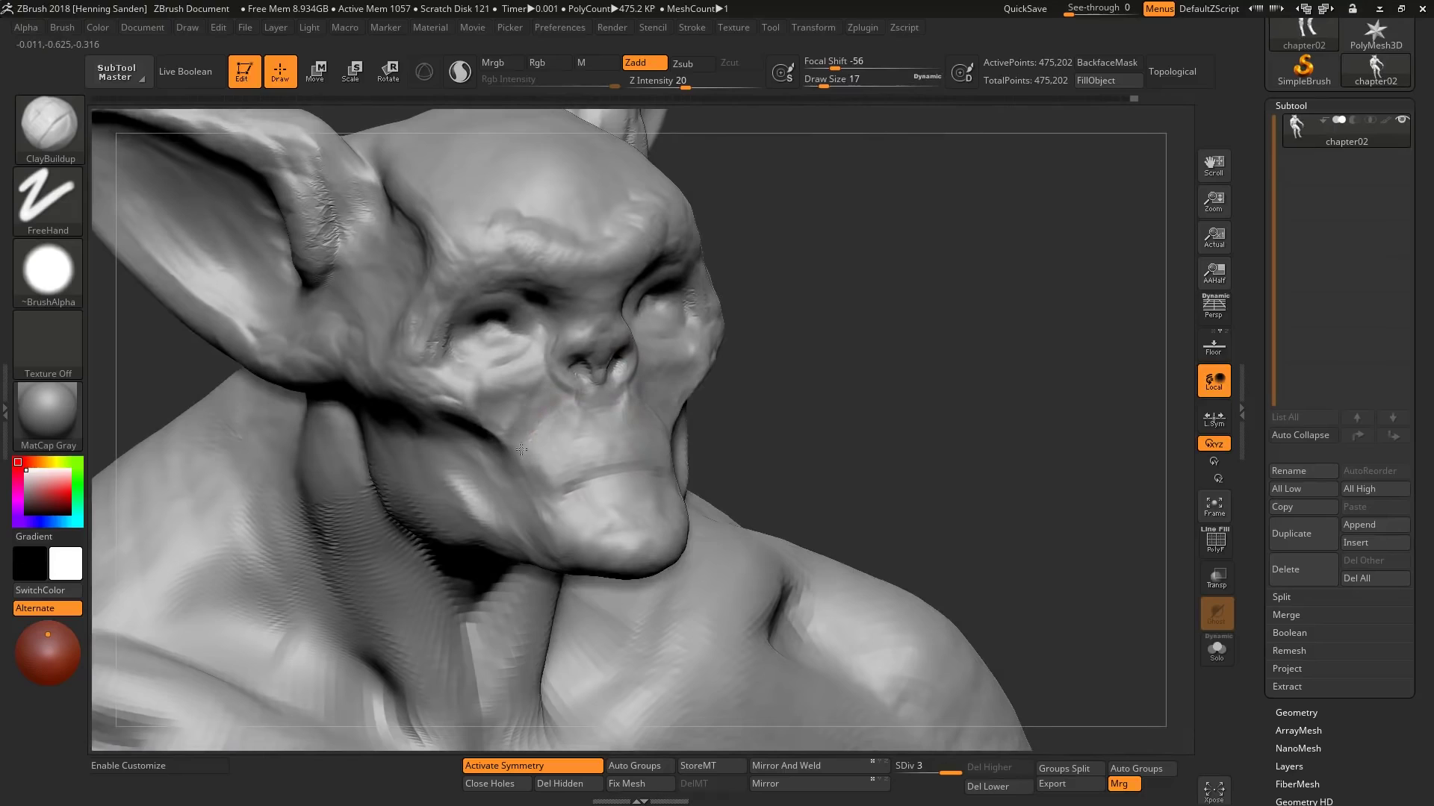
Step: Sculpt a subtle cheek ridge, then step down to the lowest subdivision level
mouse_move(615, 472)
right_mouse_down()
mouse_move(576, 476)
mouse_move(583, 495)
mouse_move(691, 482)
mouse_move(717, 523)
mouse_move(693, 541)
right_mouse_up()
key("s")
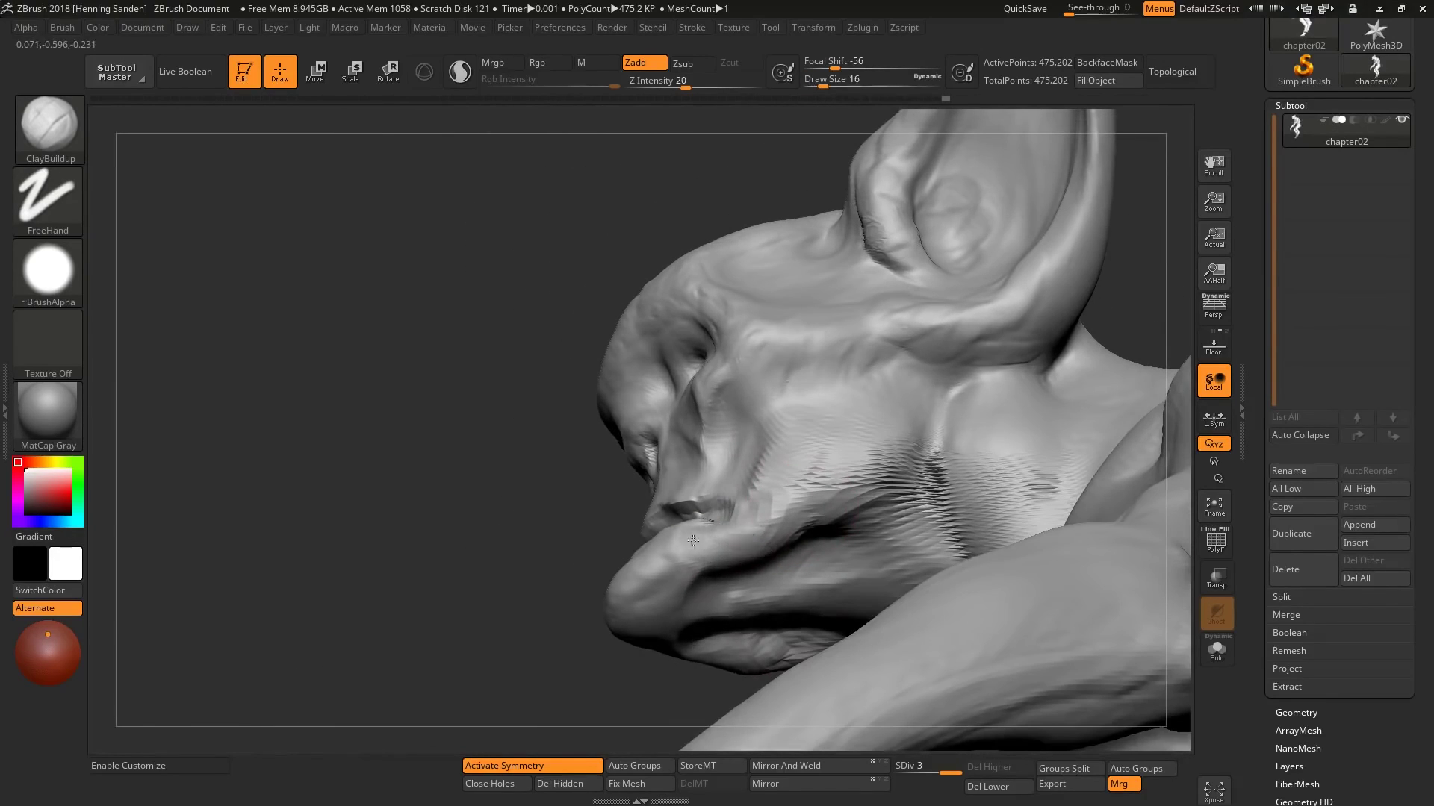
right_click_drag(896, 368, 885, 378)
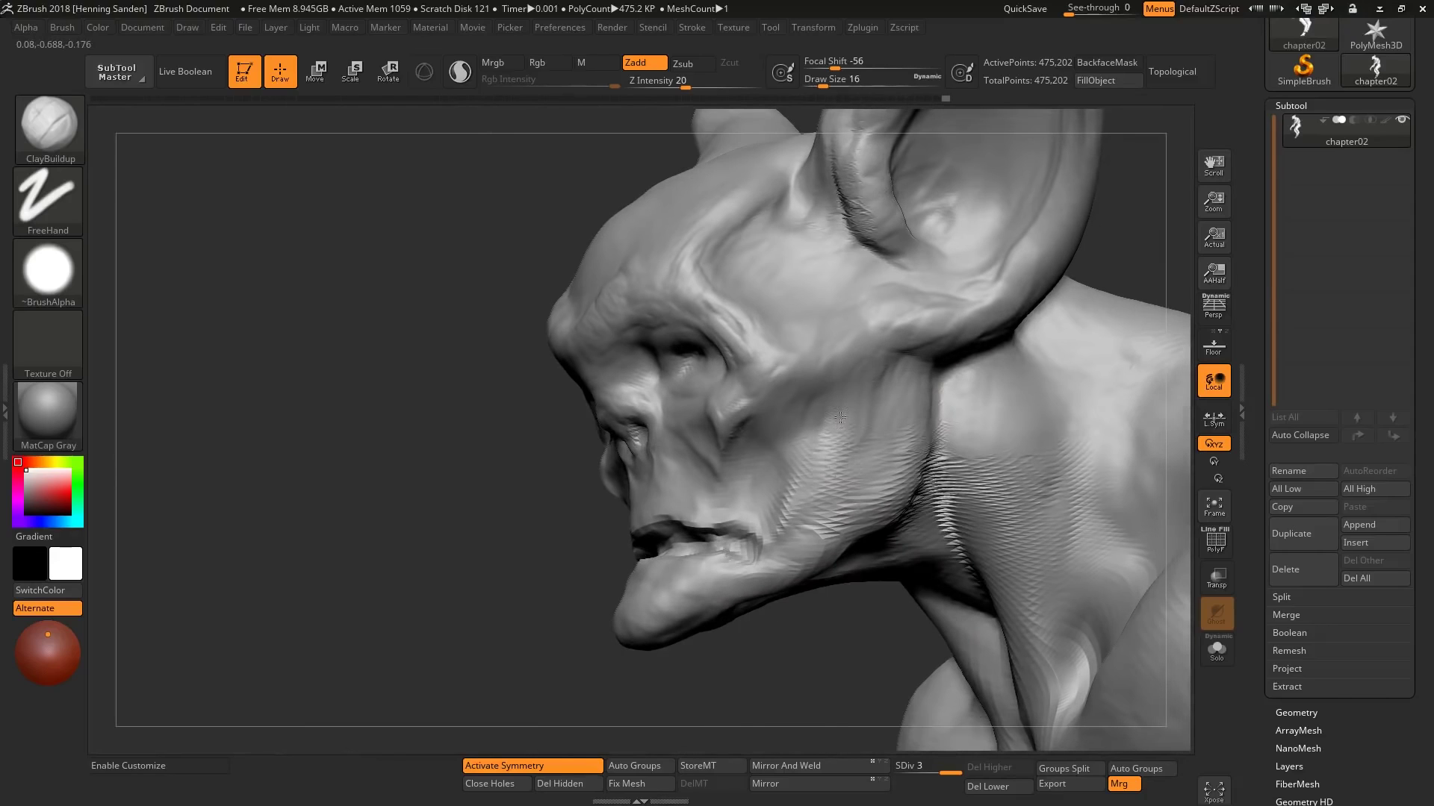
left_click_drag(839, 417, 796, 459)
mouse_move(742, 449)
right_mouse_down()
mouse_move(769, 448)
mouse_move(335, 445)
mouse_move(788, 304)
mouse_move(832, 240)
right_mouse_up()
key("shift+d")
Step: Enlarge the Move brush to size 56 for broad shape changes on the front view
right_click_drag(823, 326, 886, 290, "shift")
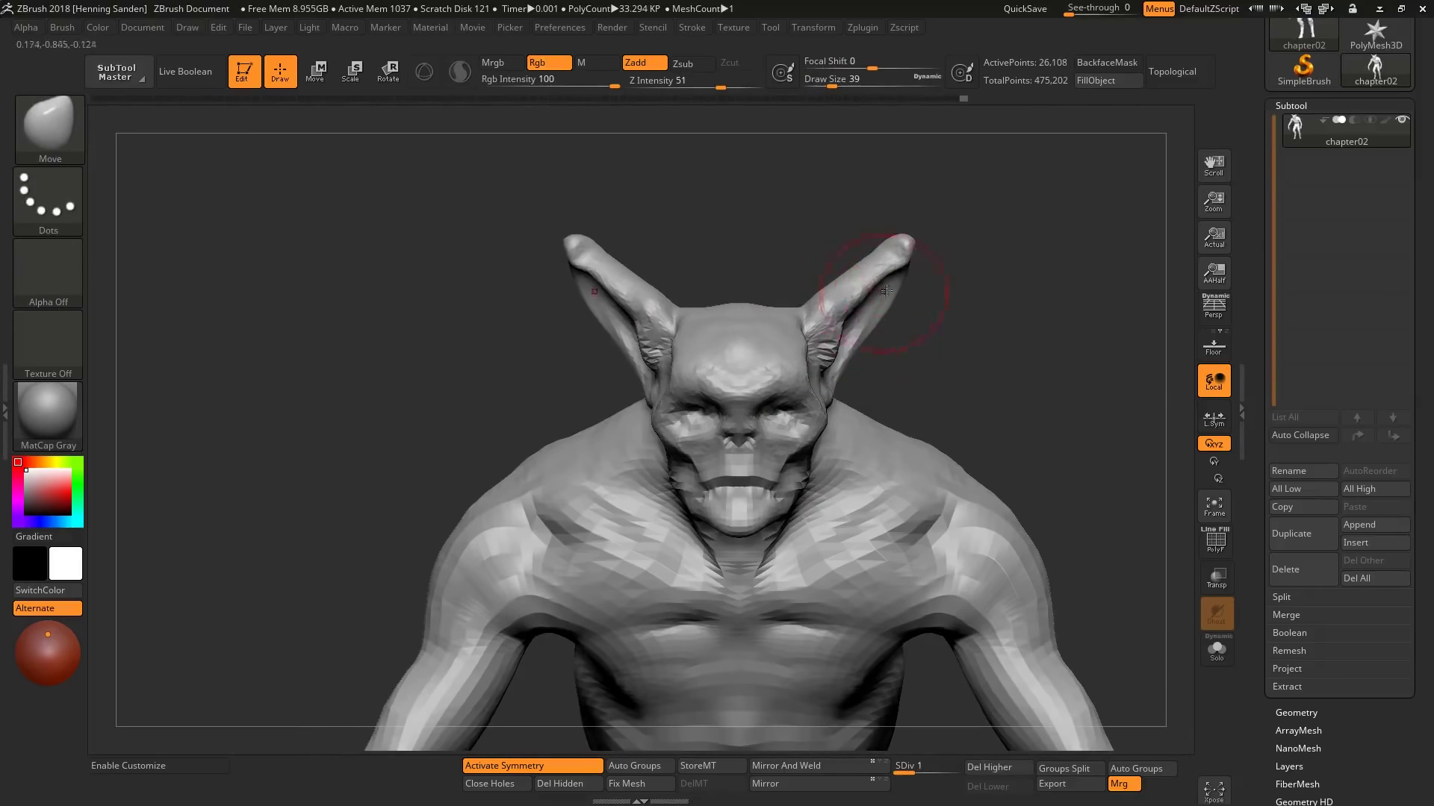
key("s")
left_click_drag(844, 365, 889, 364)
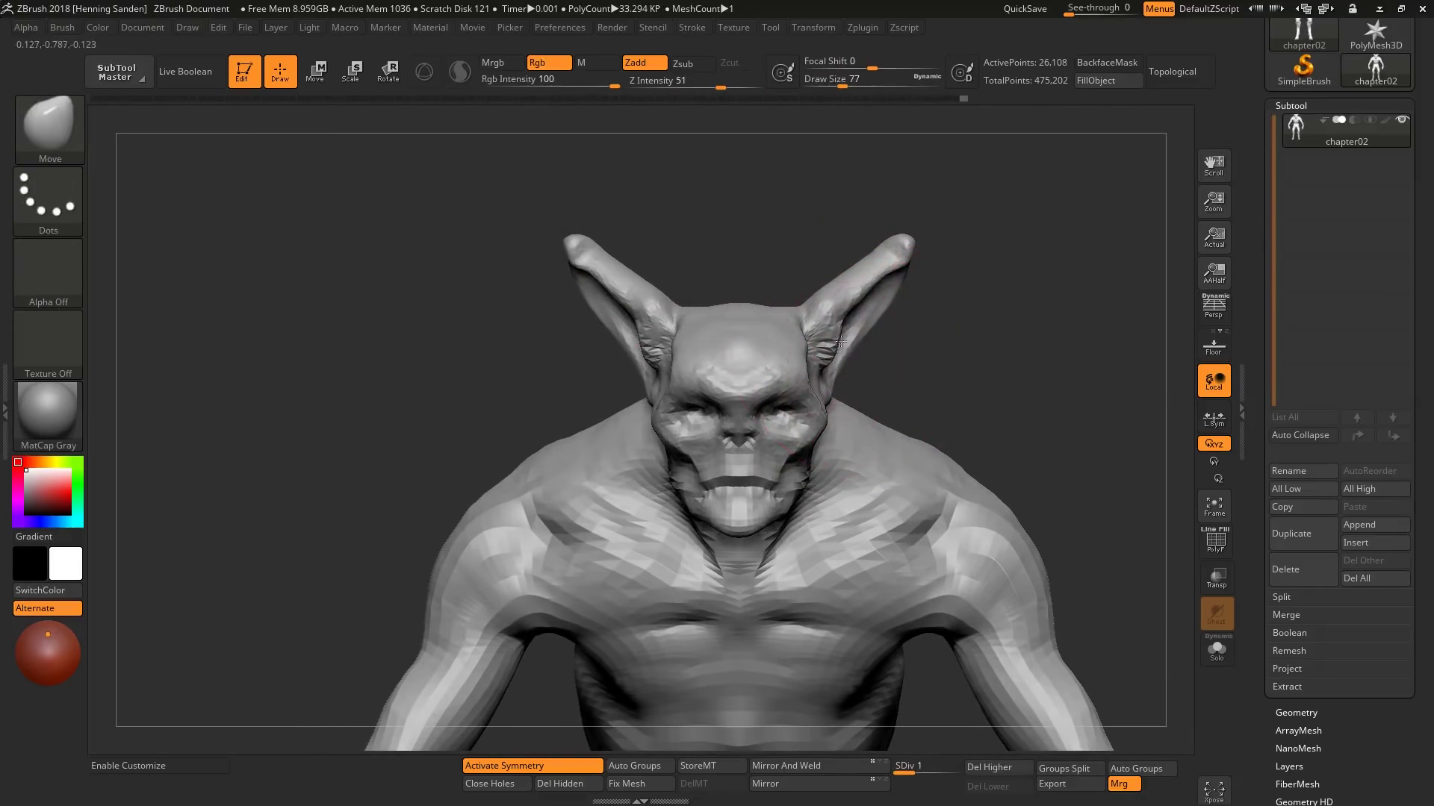
mouse_move(785, 407)
right_mouse_down()
mouse_move(777, 345)
mouse_move(794, 312)
mouse_move(809, 325)
mouse_move(799, 272)
mouse_move(828, 151)
mouse_move(822, 217)
mouse_move(889, 269)
mouse_move(730, 292)
right_mouse_up()
key("s")
left_click(794, 299)
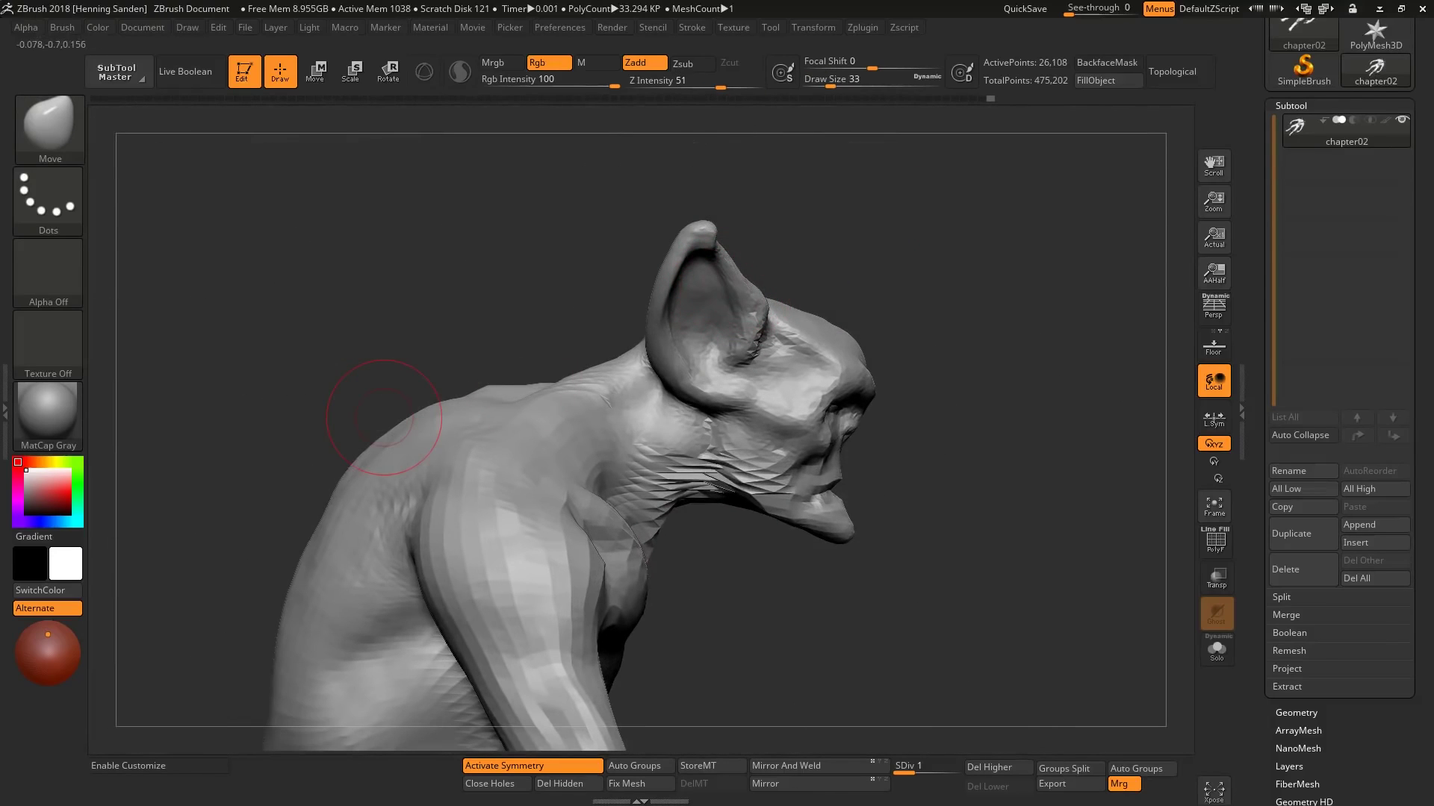
Step: Thin the ear's back edge and push the skull front and muzzle back
right_click_drag(384, 417, 796, 301)
key("bracketright")
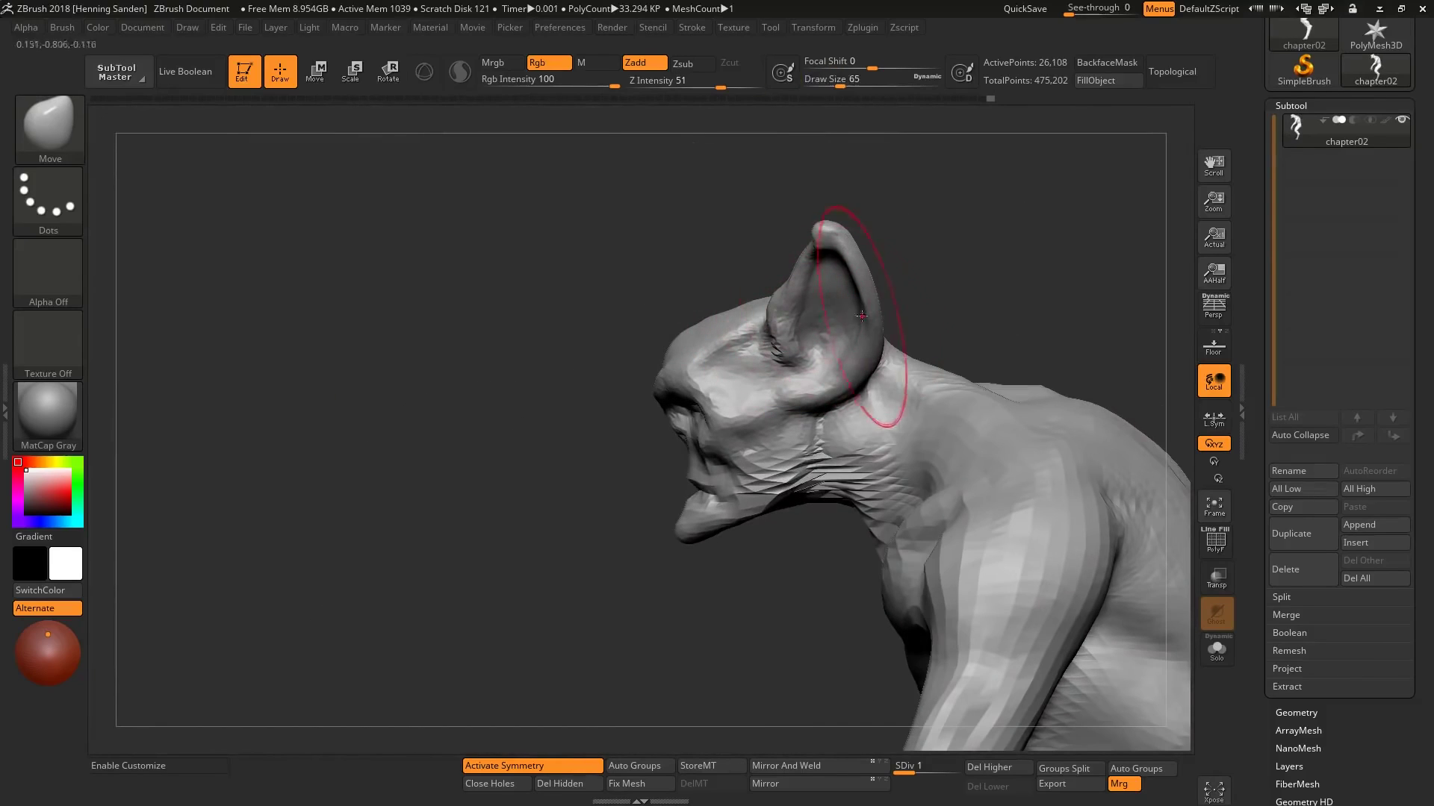
left_click_drag(841, 354, 821, 350)
key("bracketleft")
left_click_drag(676, 389, 706, 514)
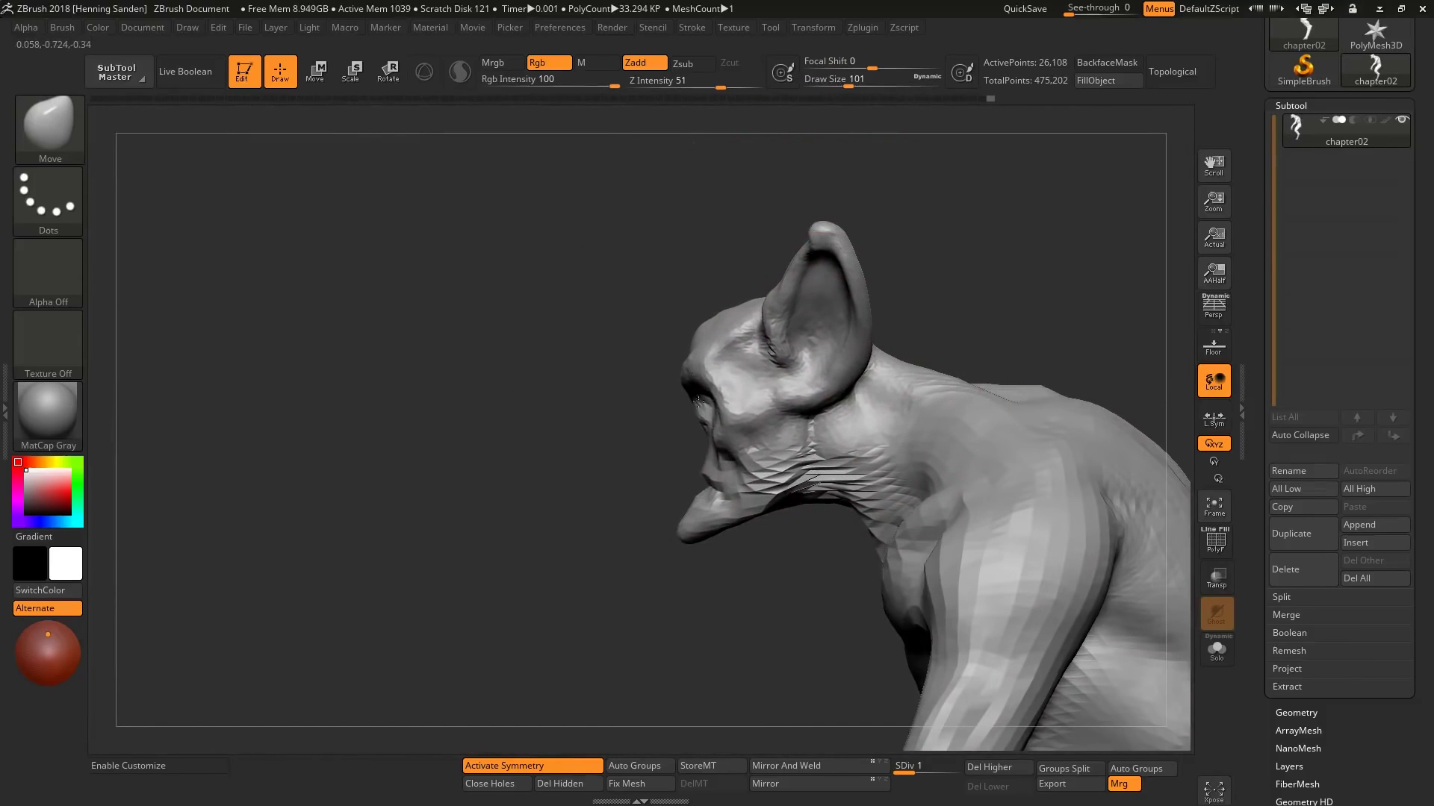
Step: Fine-tune the brush size across side views, then switch to ClayBuildup
mouse_move(829, 299)
right_mouse_down("alt")
mouse_move(687, 300)
mouse_move(687, 241)
mouse_move(624, 299)
mouse_move(672, 284)
right_mouse_up("alt")
key("bracketleft")
key("bracketleft")
key("bracketright")
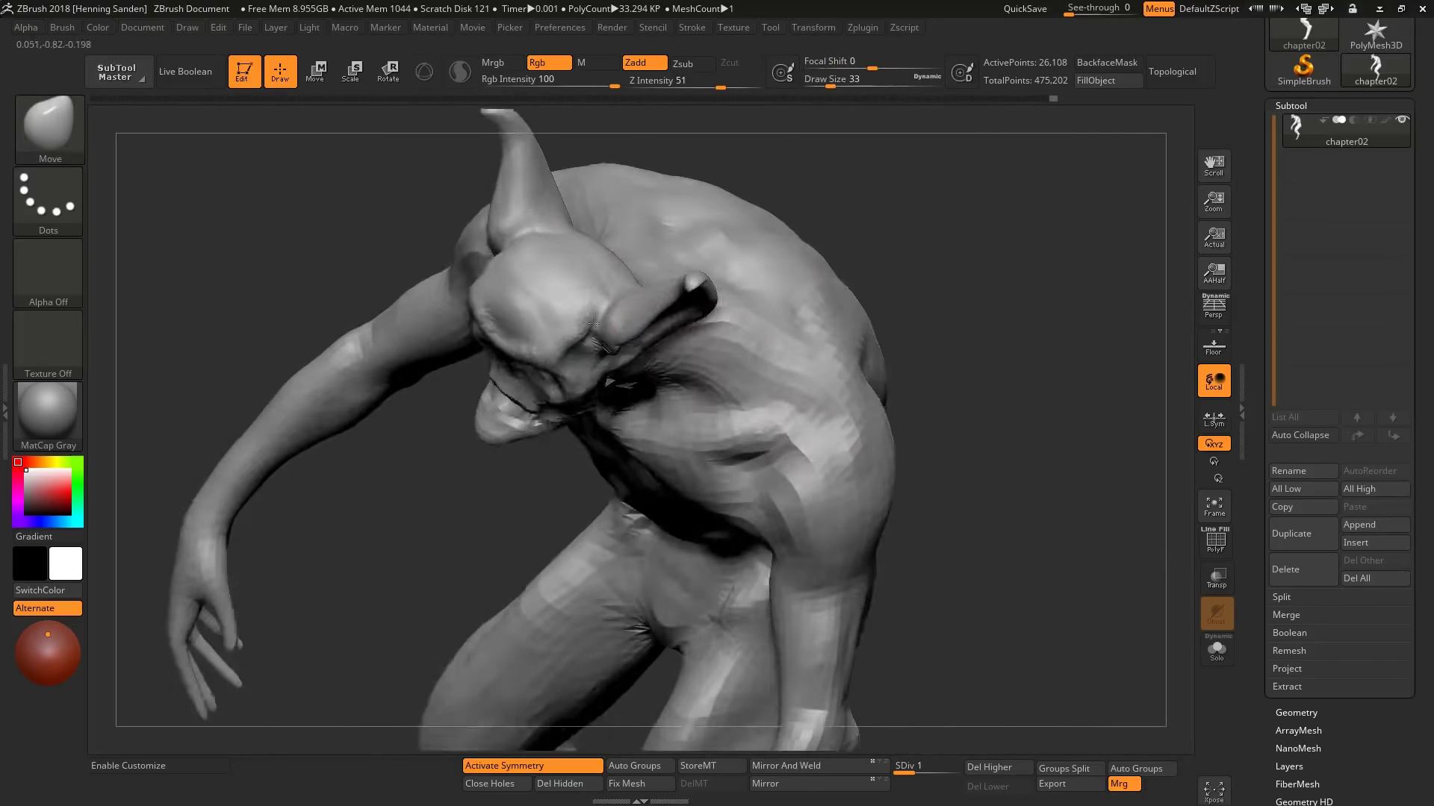
key("bracketright")
key("bracketright")
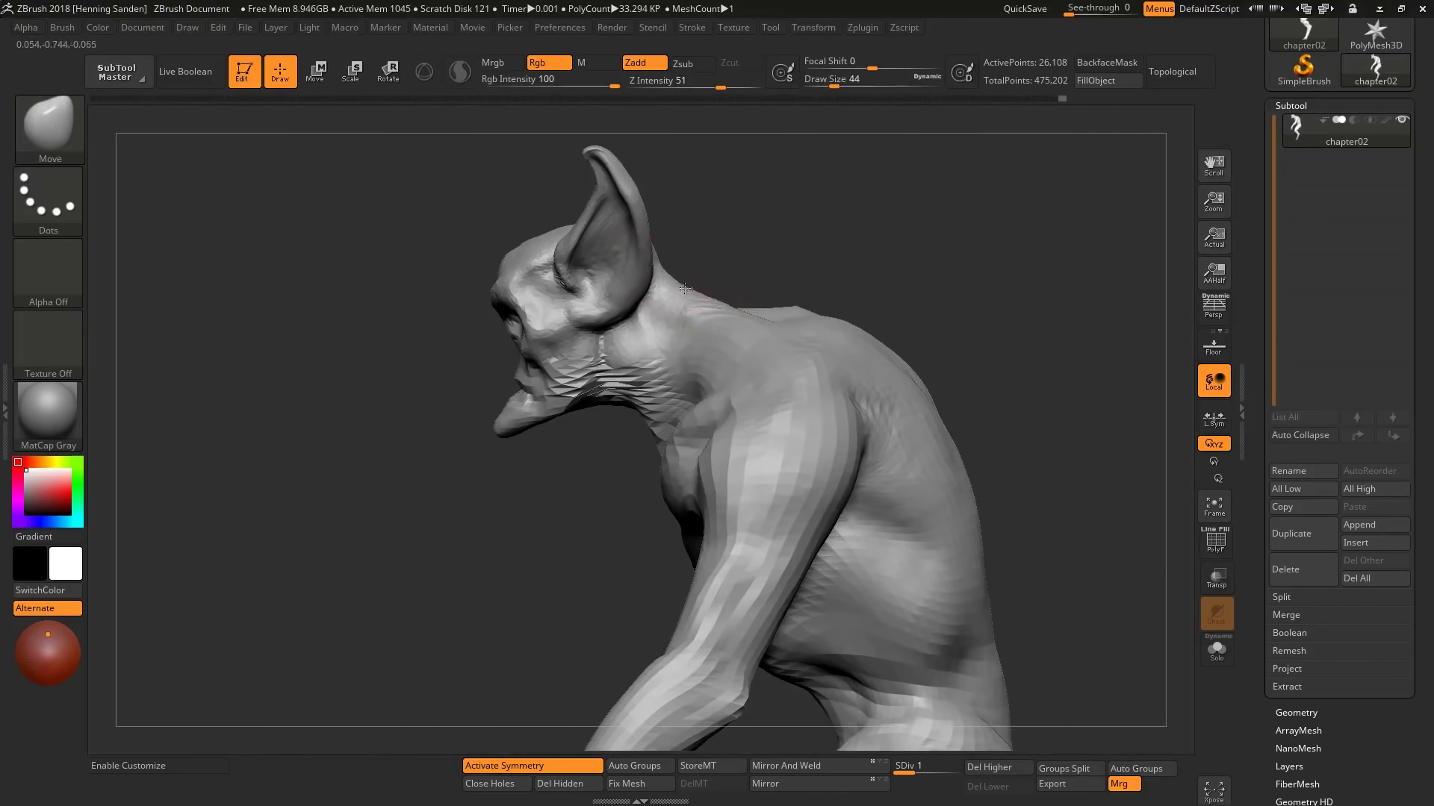
mouse_move(771, 395)
right_mouse_down()
mouse_move(713, 410)
mouse_move(613, 361)
right_mouse_up()
key("bracketright")
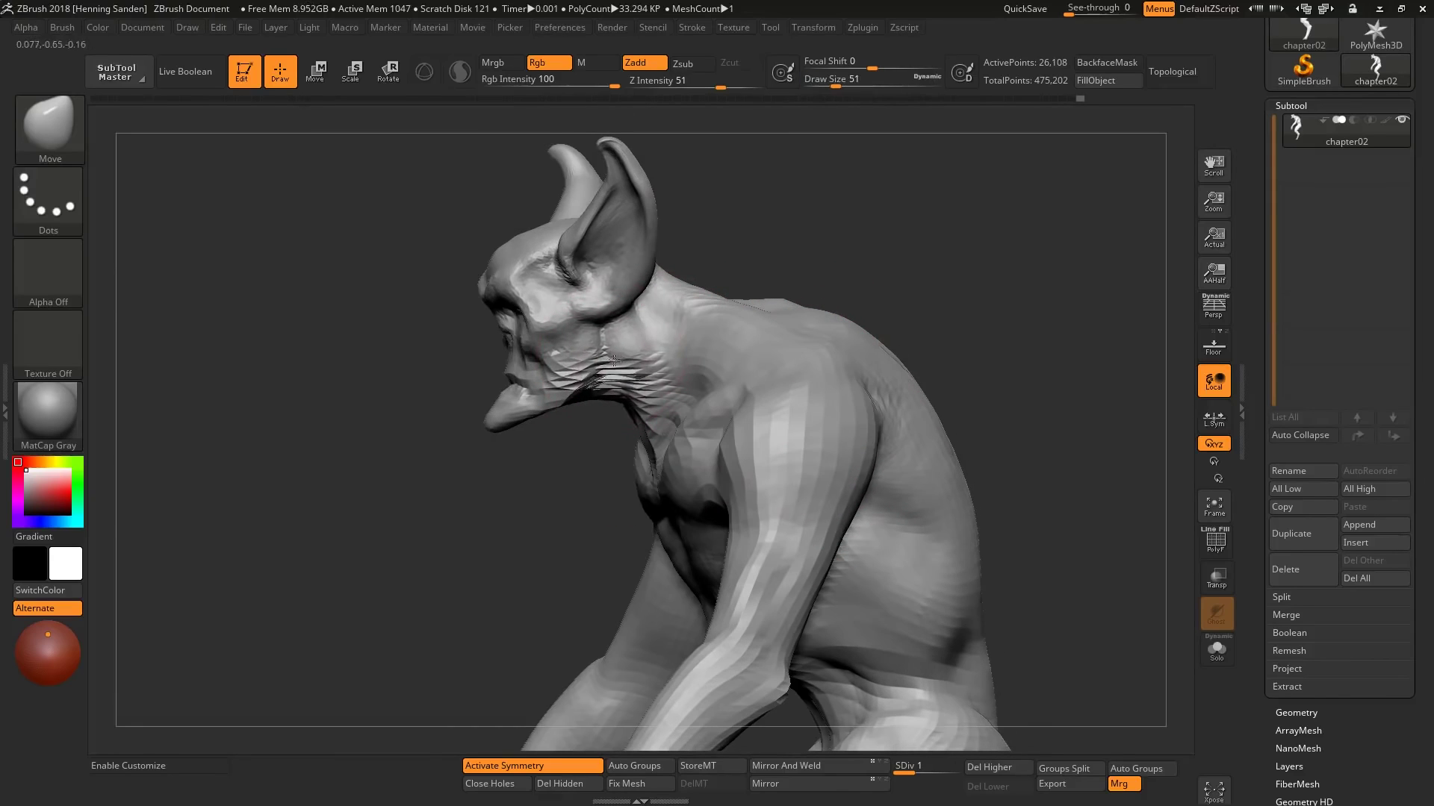
key("bracketleft")
key("bracketleft")
right_click_drag(599, 272, 615, 239)
key("b")
key("c")
key("b")
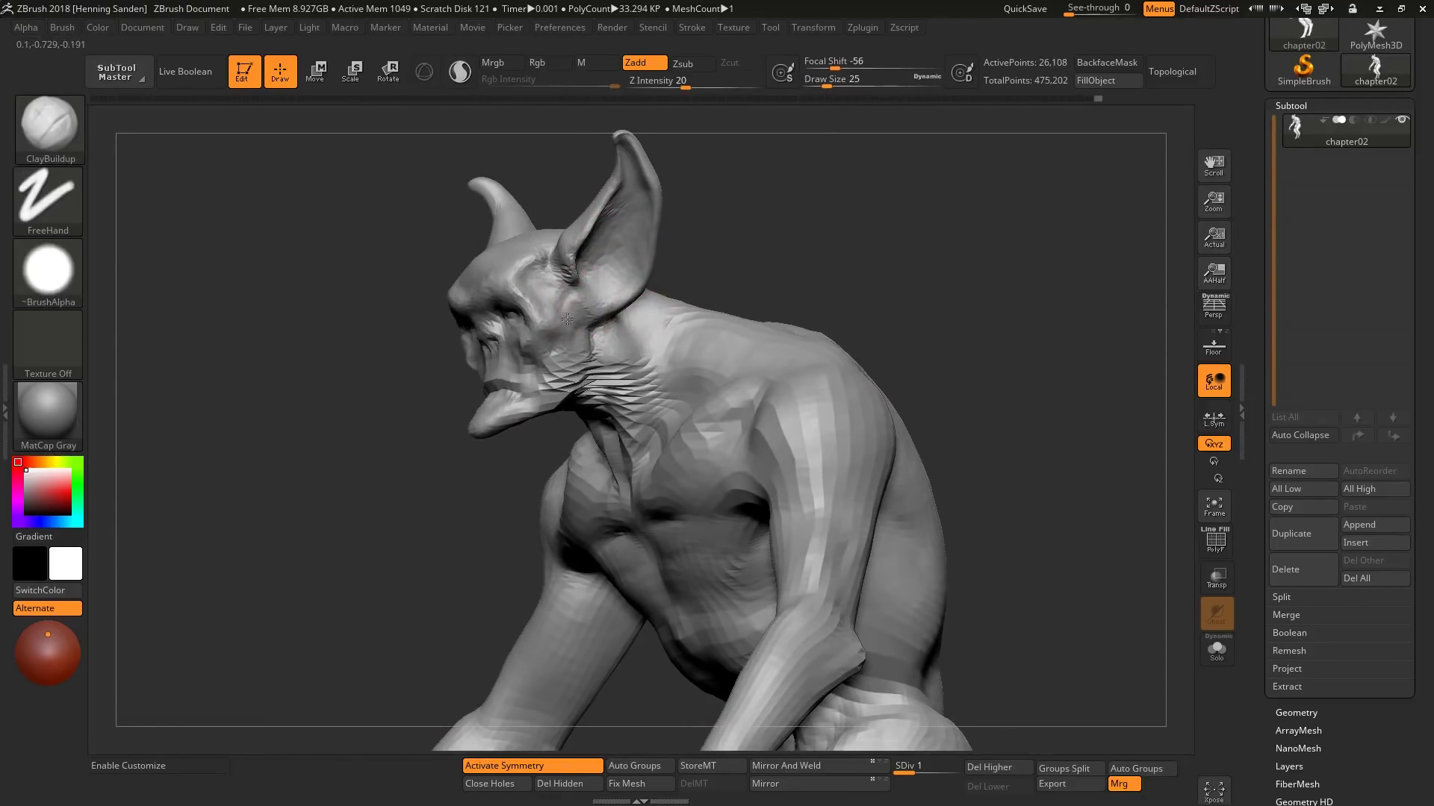
mouse_move(567, 319)
right_mouse_down()
mouse_move(688, 367)
mouse_move(640, 256)
mouse_move(577, 176)
mouse_move(514, 368)
mouse_move(635, 440)
mouse_move(794, 504)
mouse_move(744, 510)
mouse_move(820, 429)
right_mouse_up()
Step: Switch back to the Move brush and set it to size 124 in side profile
key("b")
key("m")
key("v")
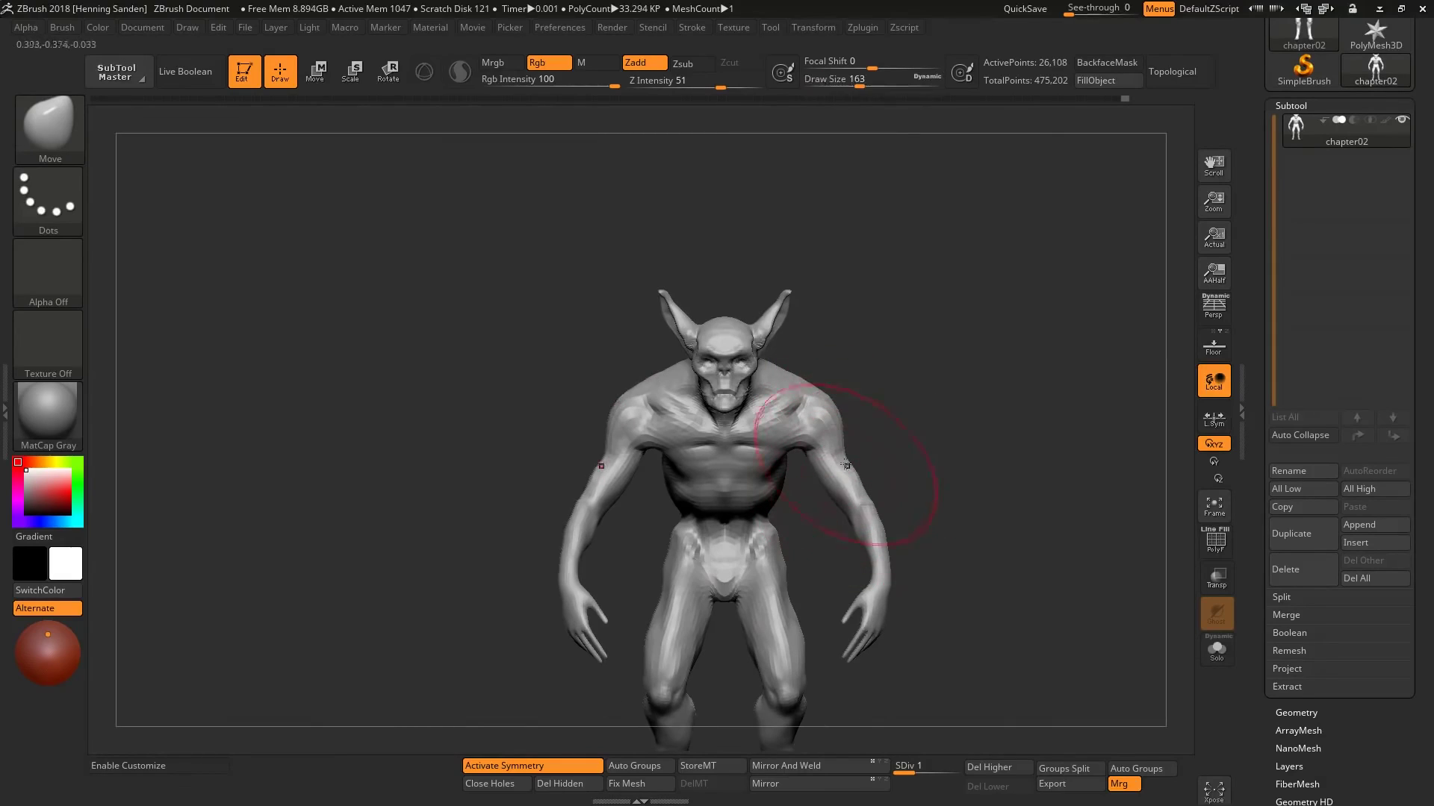
mouse_move(767, 607)
right_mouse_down()
mouse_move(651, 602)
mouse_move(590, 517)
right_mouse_up()
right_click_drag(665, 614, 624, 512)
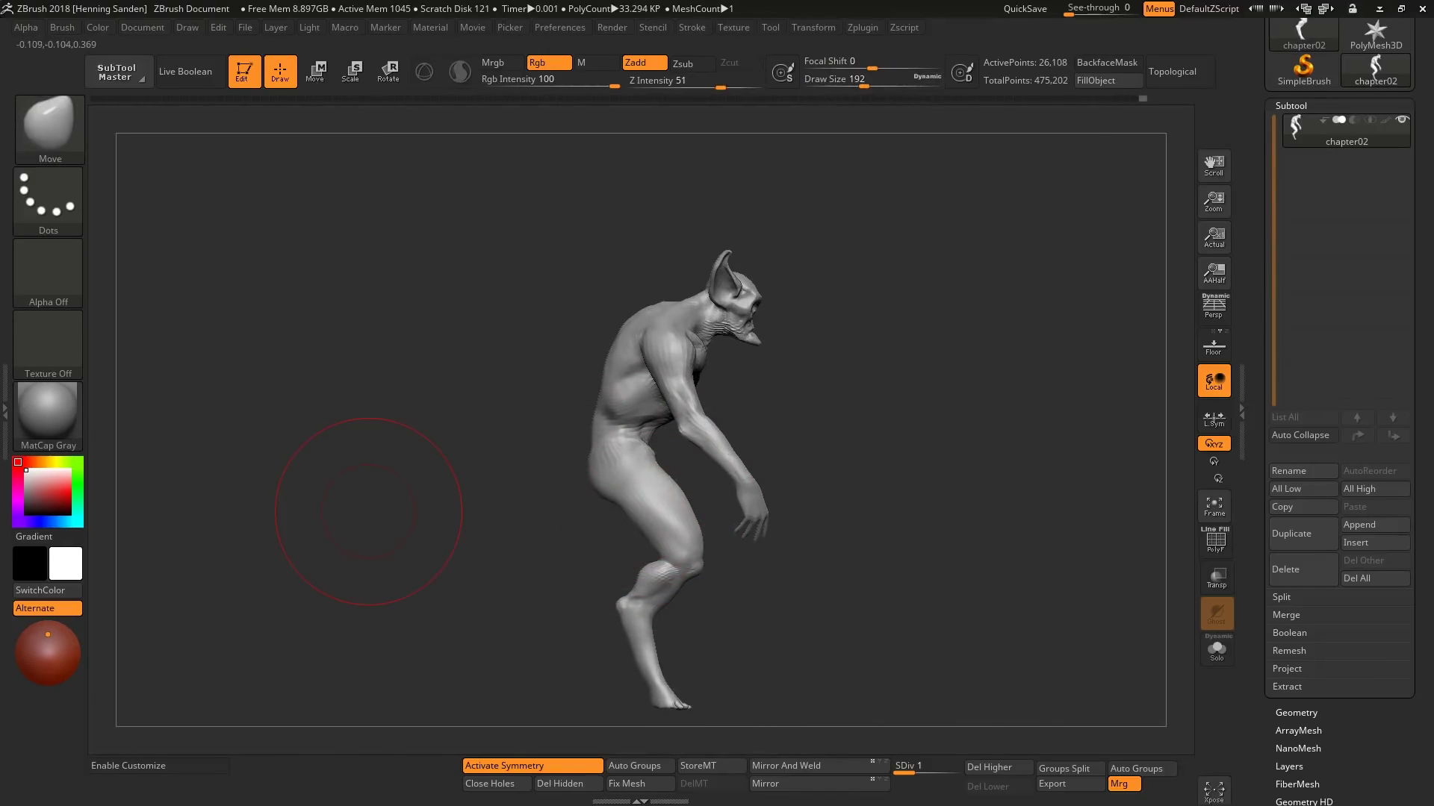
right_click_drag(369, 512, 687, 553)
key("s")
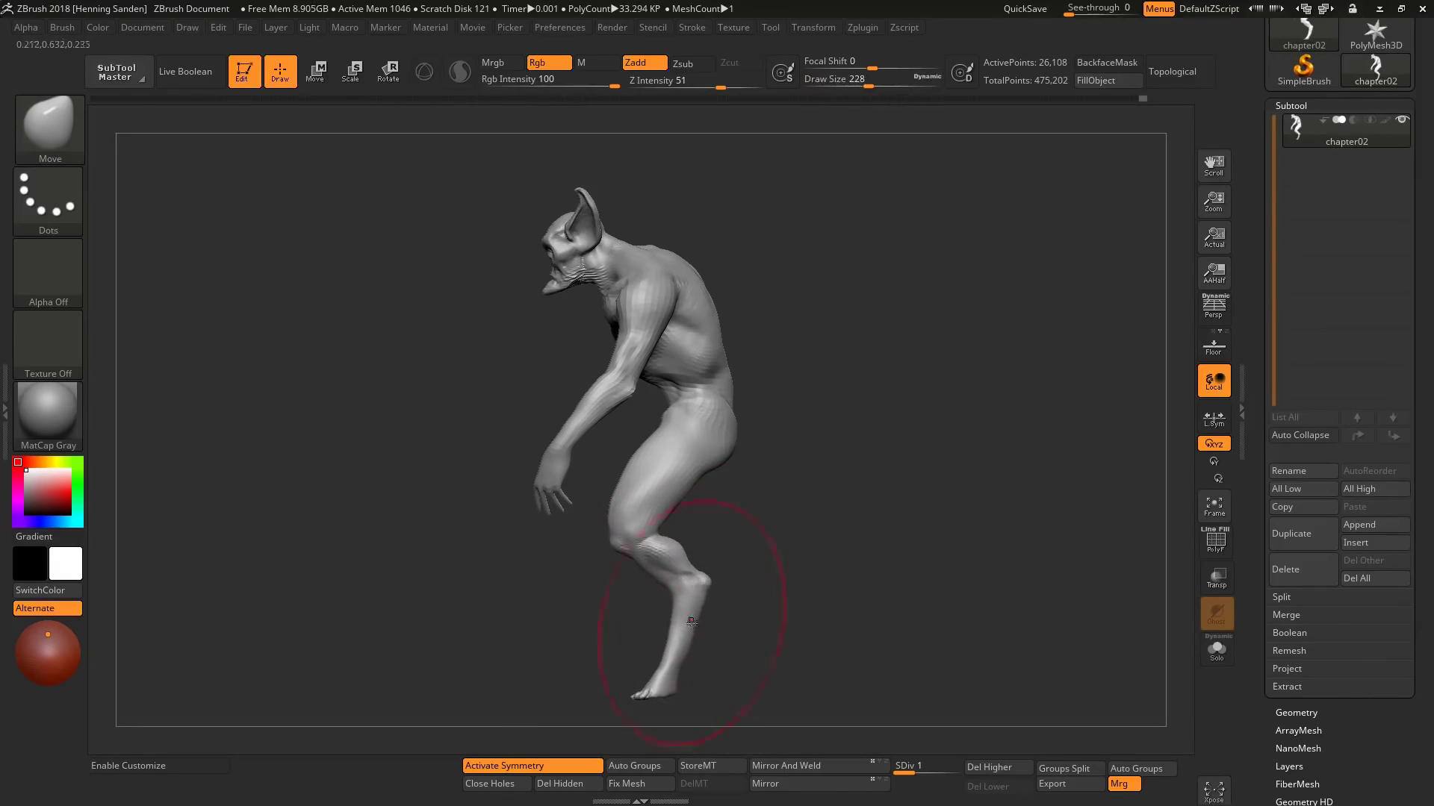
key("s")
left_click_drag(689, 617, 657, 618)
Step: Reshape the toes with a size-17 Move brush, close on the foot
mouse_move(683, 663)
right_mouse_down("ctrl")
mouse_move(647, 480)
mouse_move(645, 624)
mouse_move(665, 589)
right_mouse_up("ctrl")
key("s")
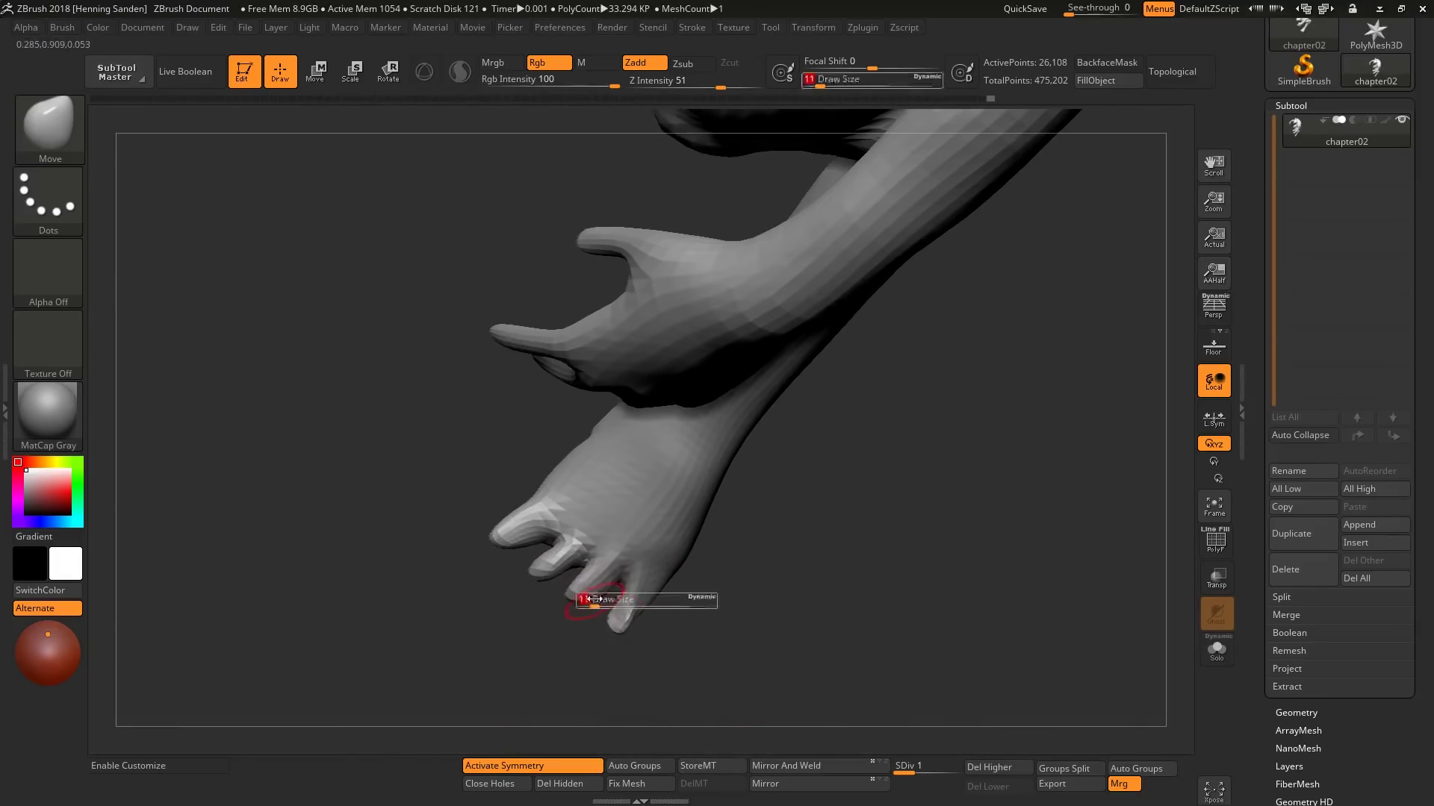
left_click_drag(594, 599, 598, 599)
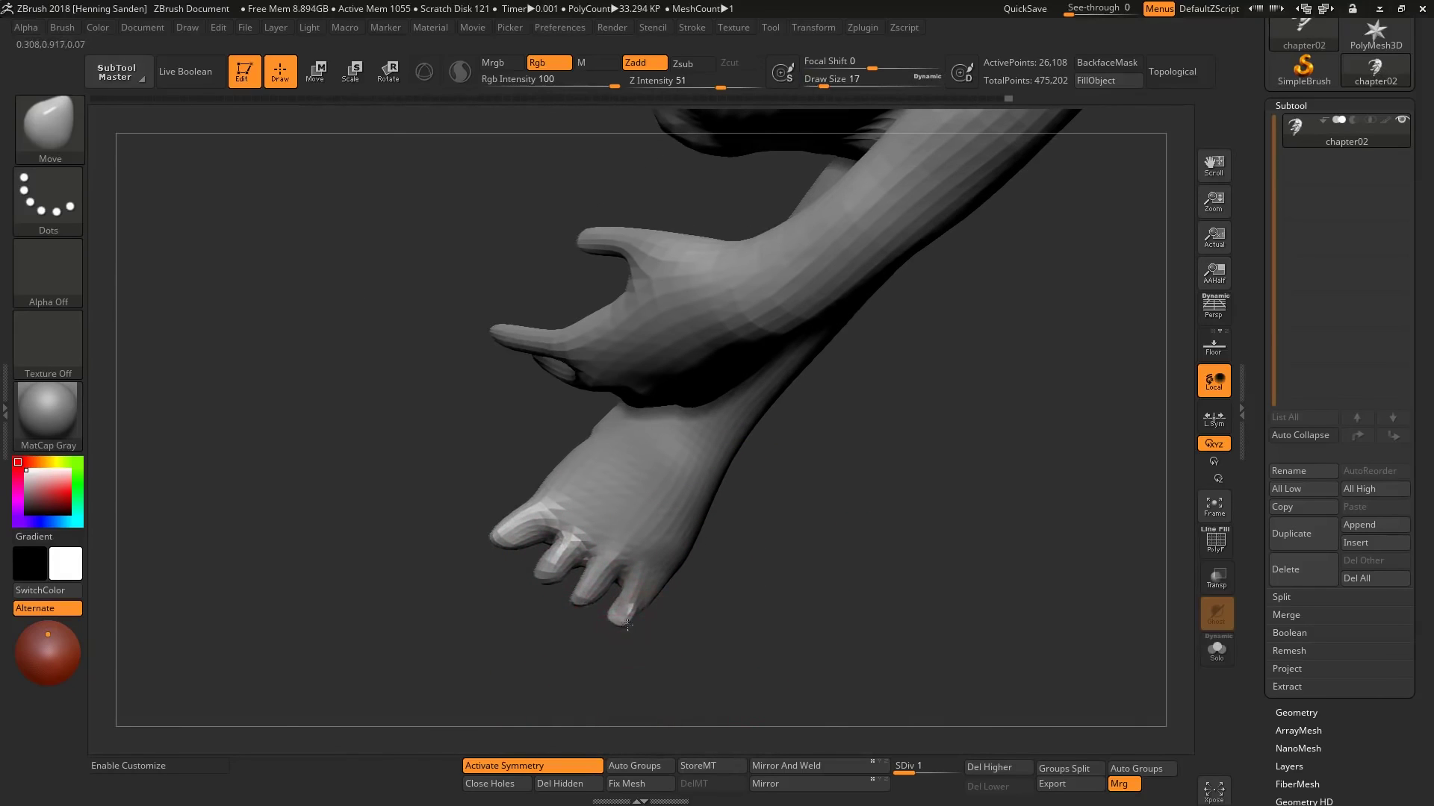
mouse_move(627, 624)
right_mouse_down()
mouse_move(512, 478)
mouse_move(517, 416)
right_mouse_up()
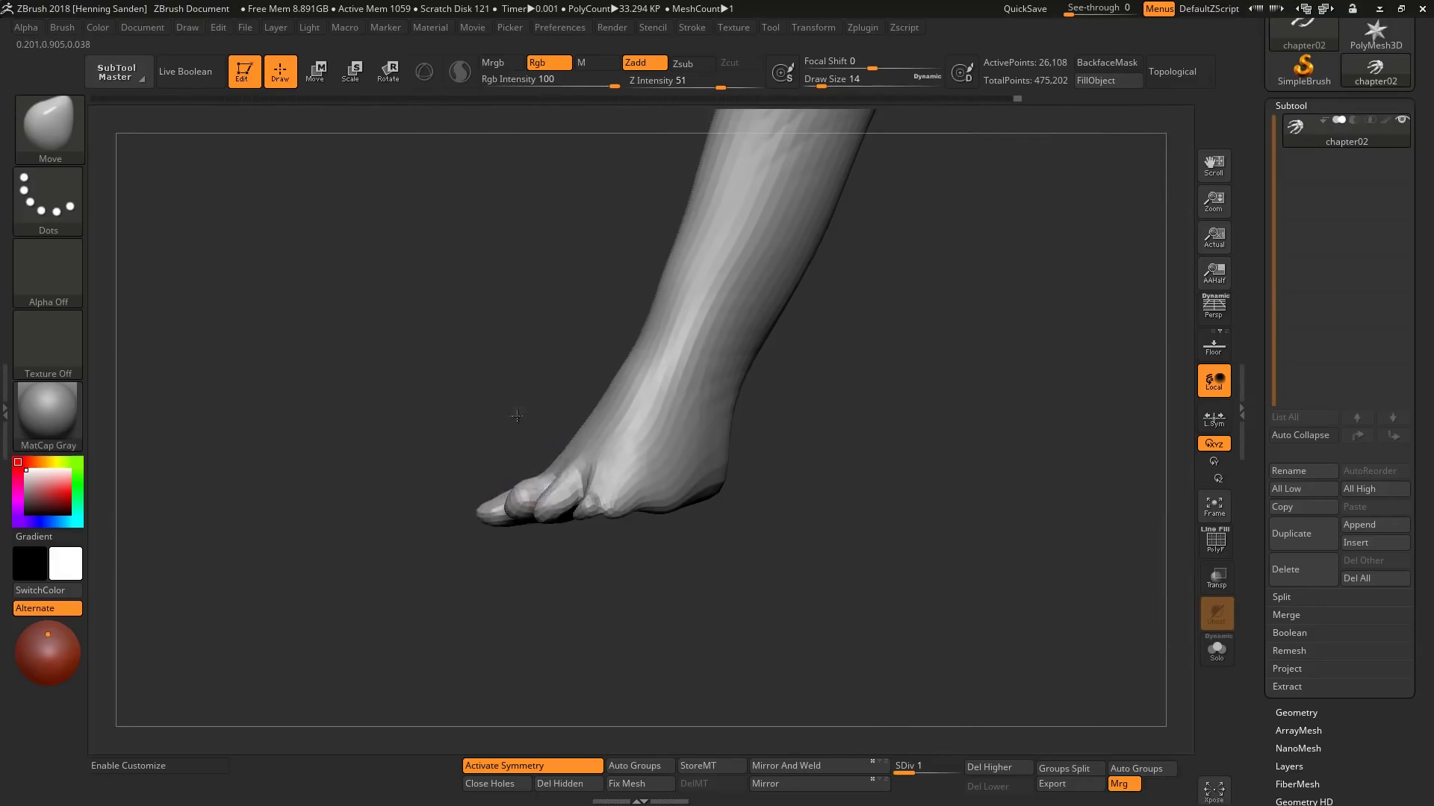
left_click_drag(508, 486, 489, 495)
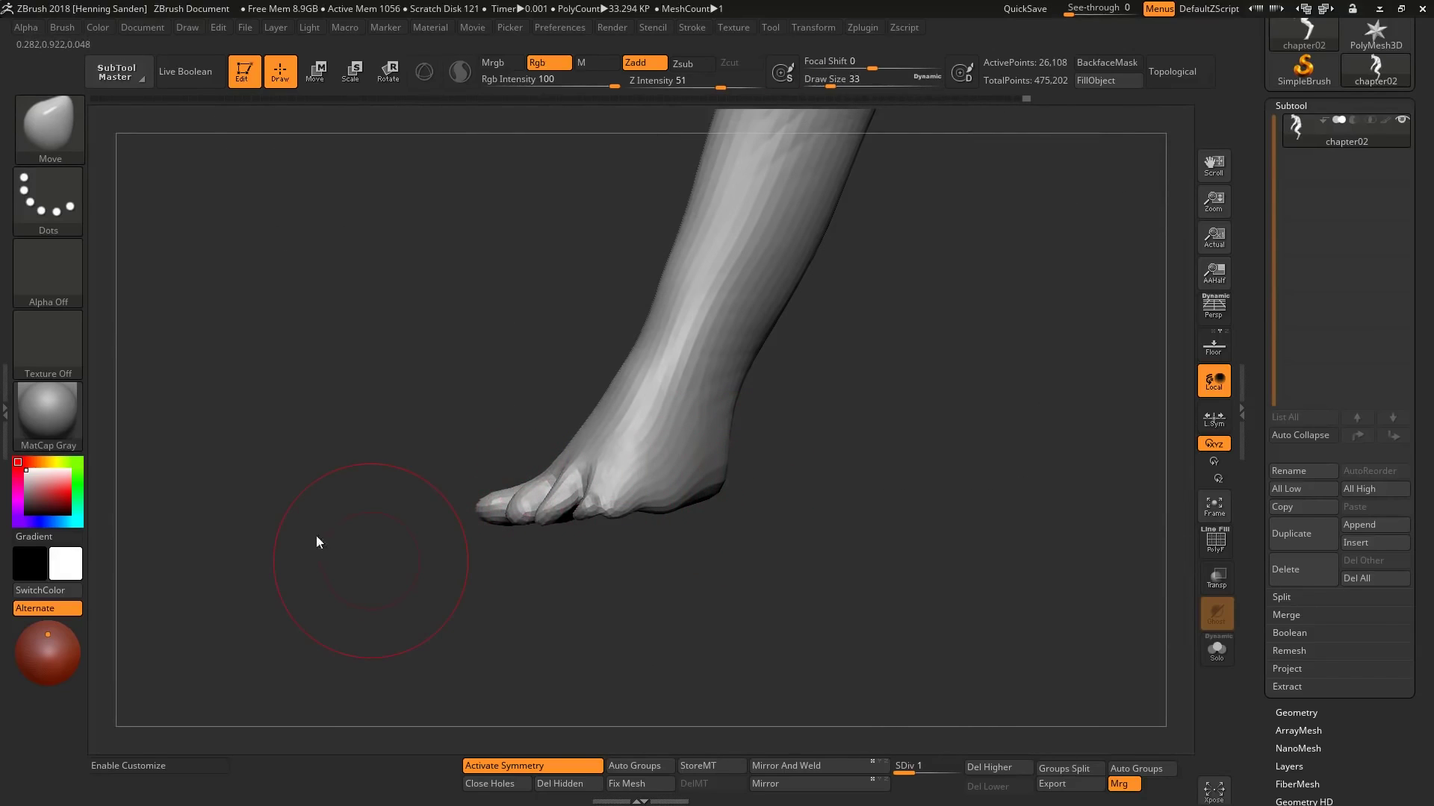
key("s")
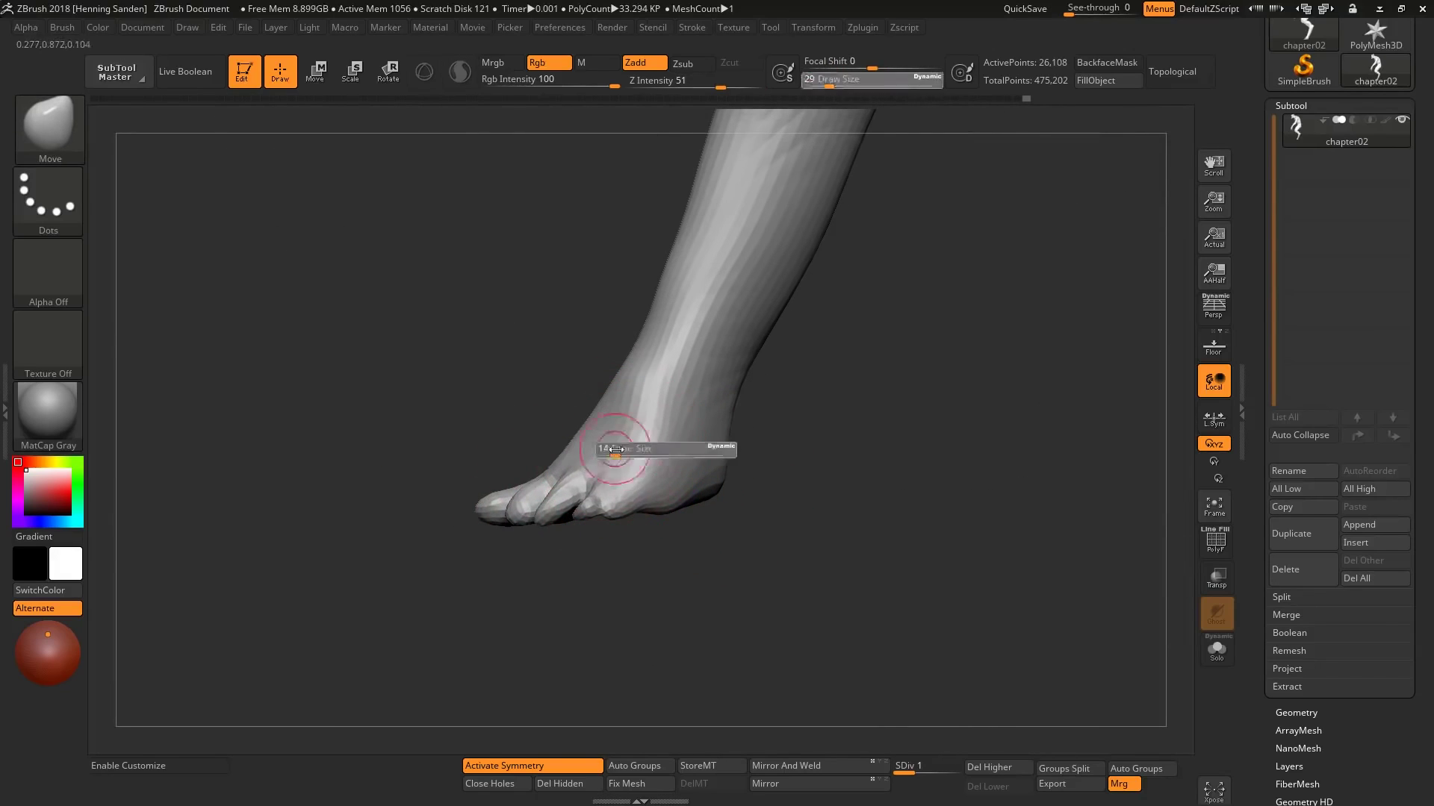
left_click_drag(657, 471, 587, 512)
mouse_move(609, 426)
right_mouse_down()
mouse_move(602, 458)
mouse_move(570, 458)
mouse_move(560, 359)
mouse_move(590, 285)
mouse_move(608, 448)
right_mouse_up()
key("s")
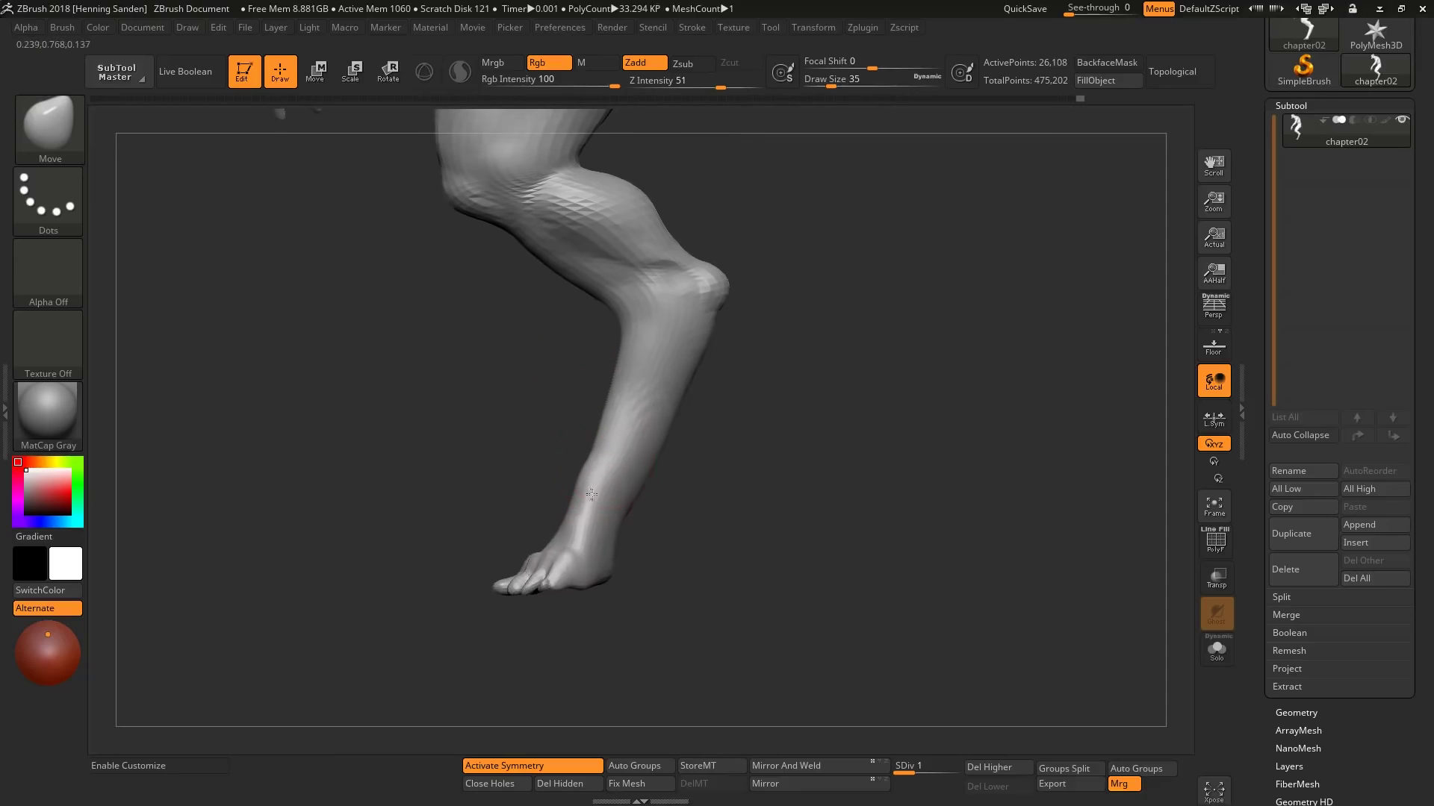
key("s")
Step: Build up the knees with ClayBuildup, viewing both legs from the front
key("b")
key("c")
key("b")
key("s")
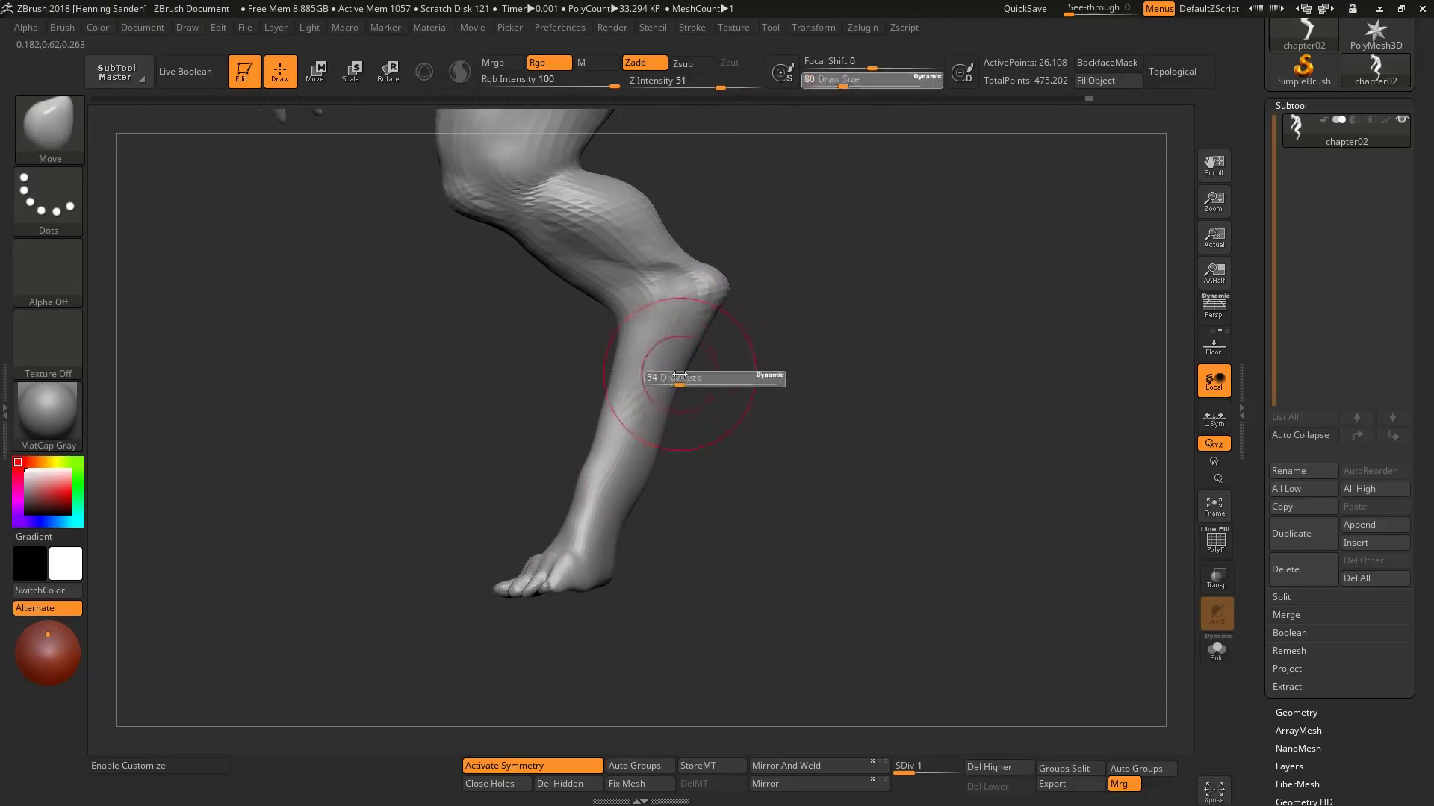
mouse_move(672, 366)
right_mouse_down()
mouse_move(657, 388)
mouse_move(699, 360)
mouse_move(696, 381)
right_mouse_up()
mouse_move(569, 314)
right_mouse_down()
mouse_move(591, 403)
mouse_move(577, 431)
right_mouse_up()
right_click_drag(561, 294, 575, 336)
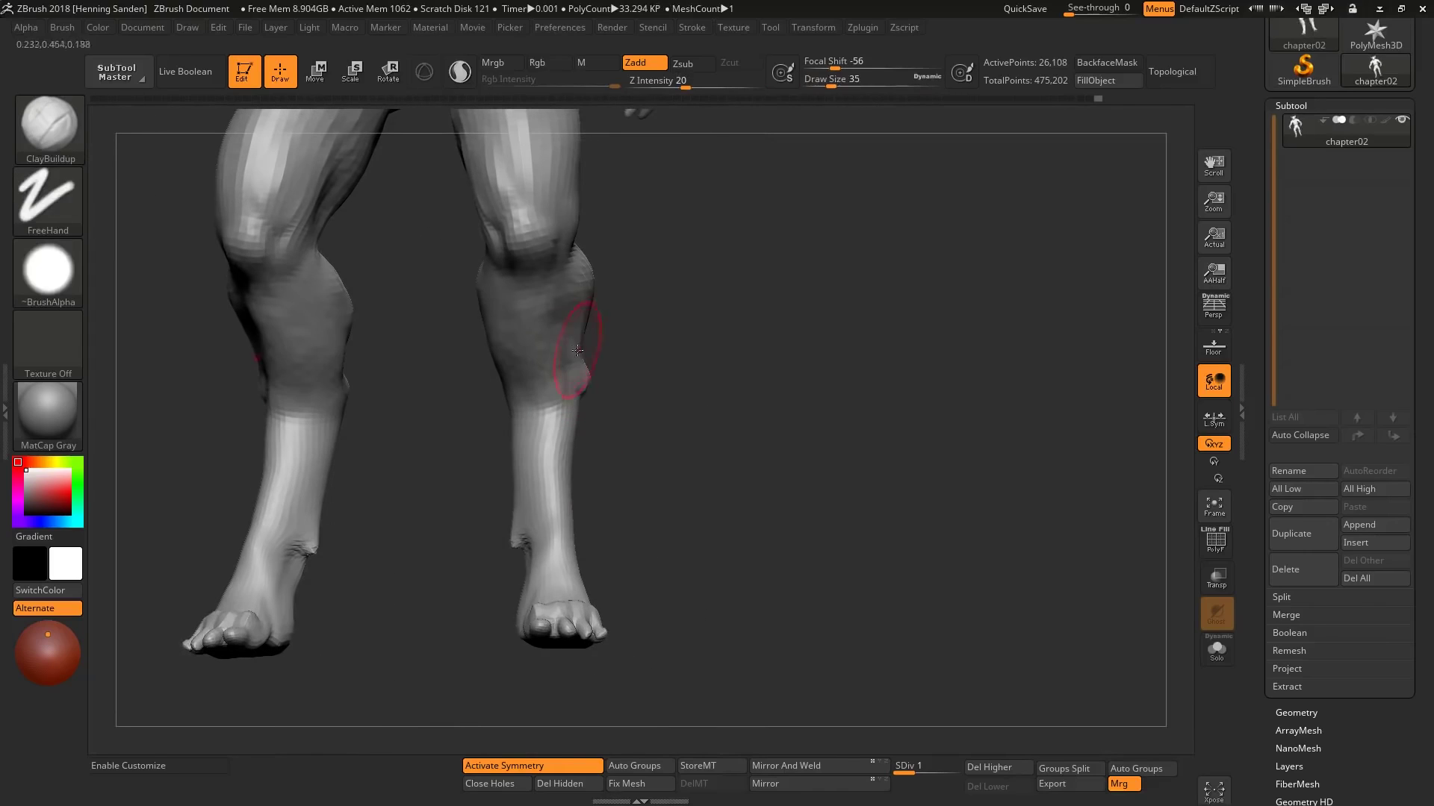
Step: Return to the Move brush at size 68, smooth the shins, and frame the torso
key("b")
key("m")
key("v")
mouse_move(367, 413)
right_mouse_down()
mouse_move(496, 320)
mouse_move(496, 384)
mouse_move(574, 330)
mouse_move(590, 348)
right_mouse_up()
key("s")
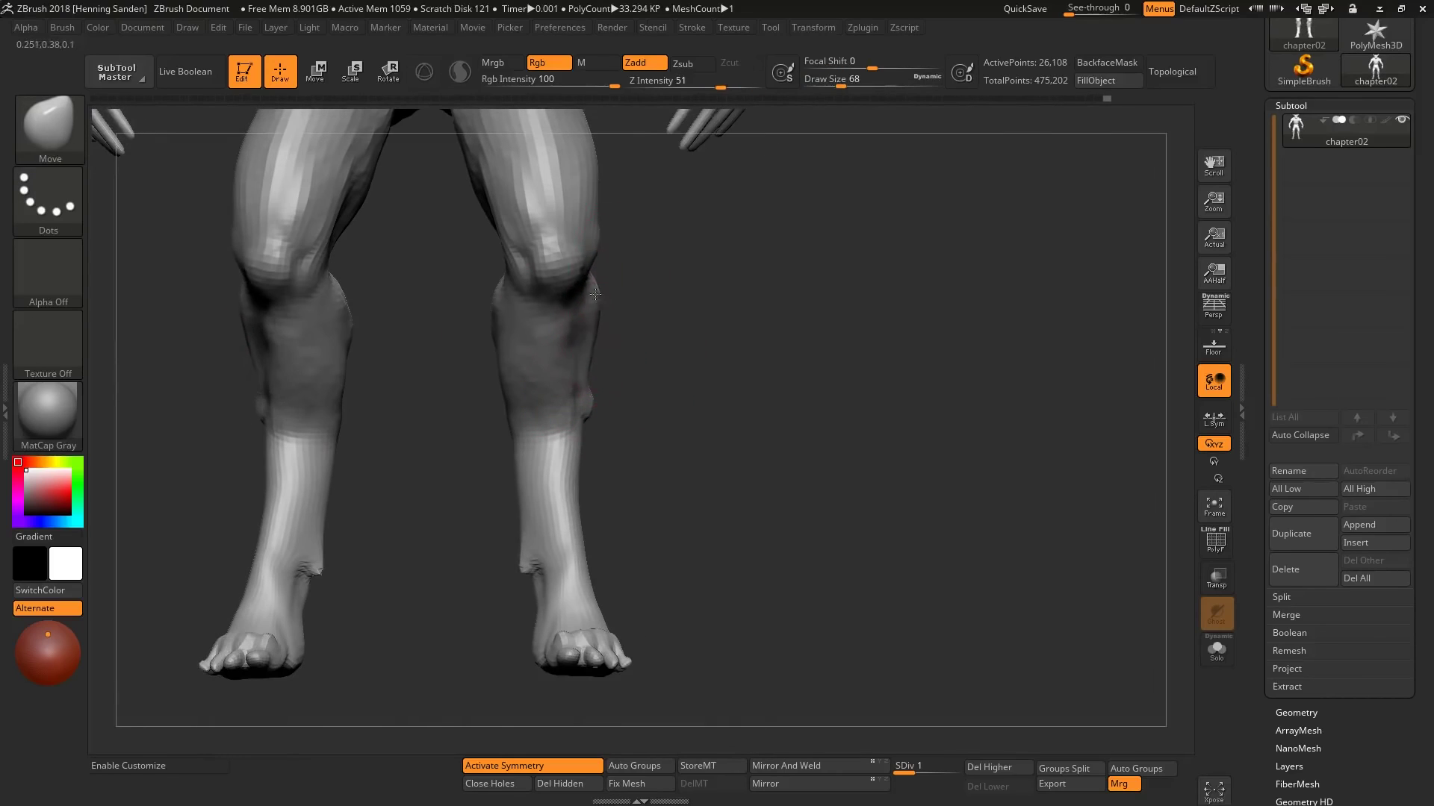
right_click_drag(595, 294, 741, 283)
mouse_move(589, 352)
right_mouse_down()
mouse_move(556, 349)
mouse_move(586, 521)
mouse_move(543, 433)
right_mouse_up()
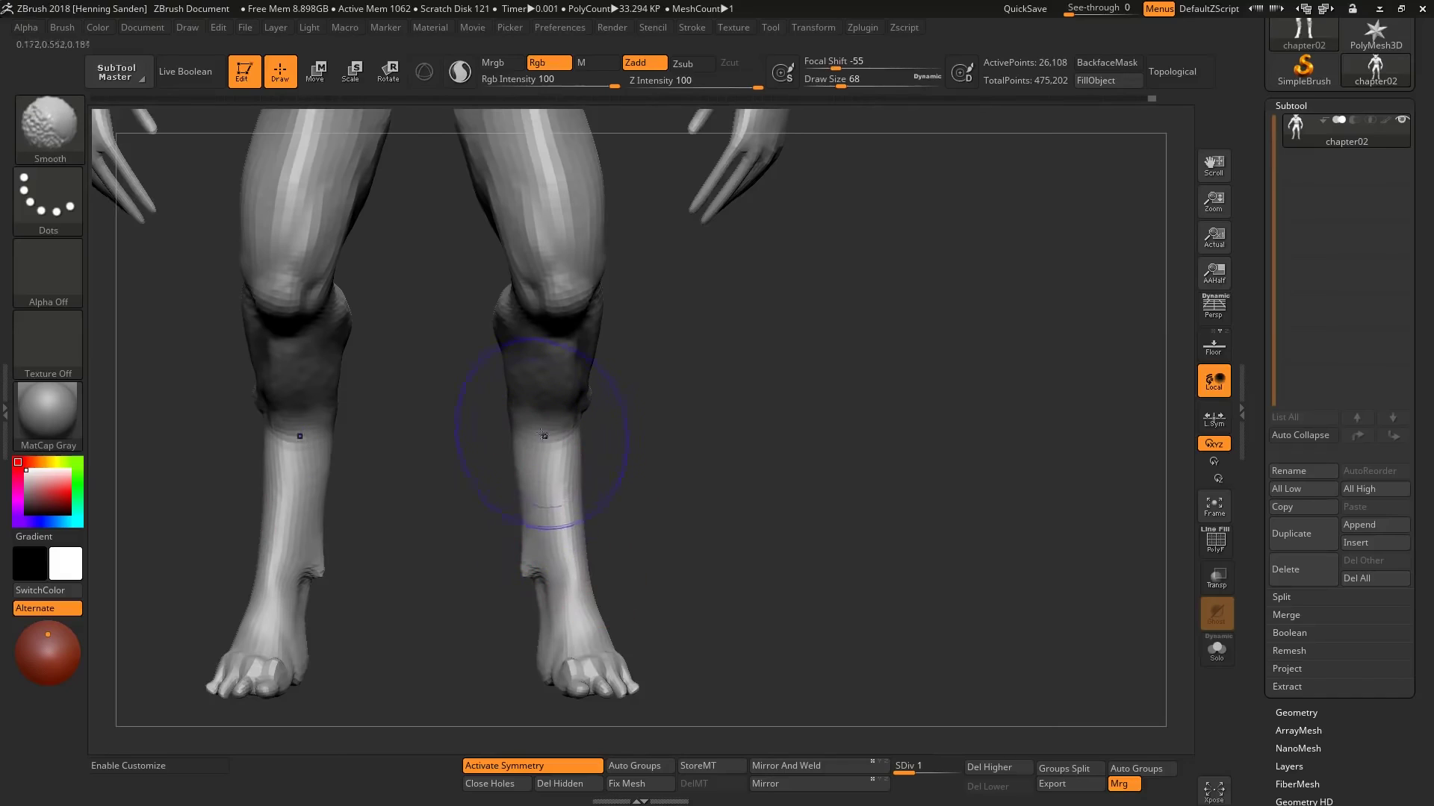
key("f")
mouse_move(570, 540)
right_mouse_down("alt")
mouse_move(592, 386)
mouse_move(556, 317)
mouse_move(441, 269)
mouse_move(436, 528)
mouse_move(478, 418)
mouse_move(654, 472)
mouse_move(627, 448)
right_mouse_up("alt")
key("s")
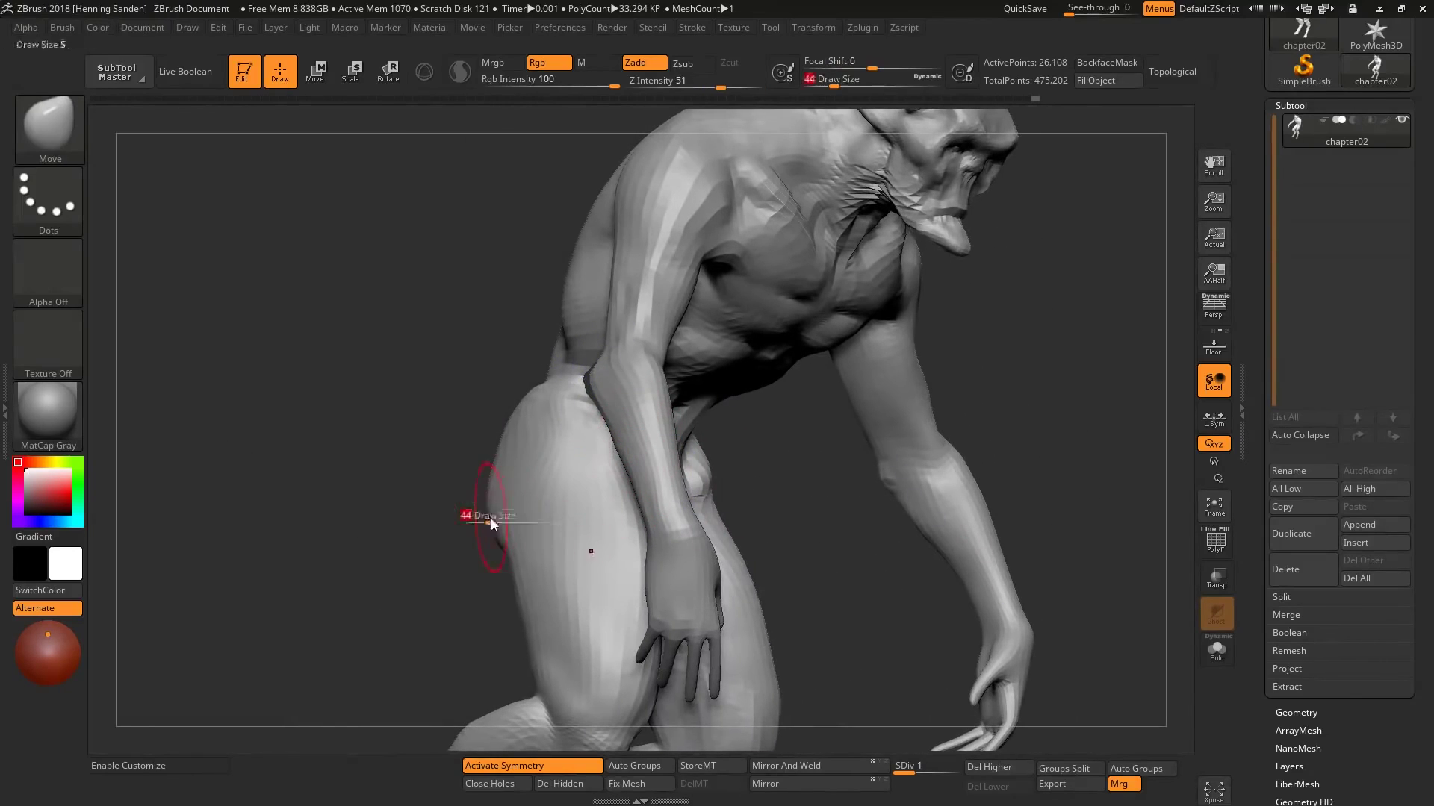
Step: Enlarge the brush to 116 and orbit round to view the creature's back
key("v")
right_click_drag(500, 515, 535, 523)
mouse_move(561, 410)
right_mouse_down()
mouse_move(527, 415)
mouse_move(559, 400)
right_mouse_up()
key("s")
left_click_drag(553, 345, 568, 328)
right_click_drag(568, 328, 582, 433)
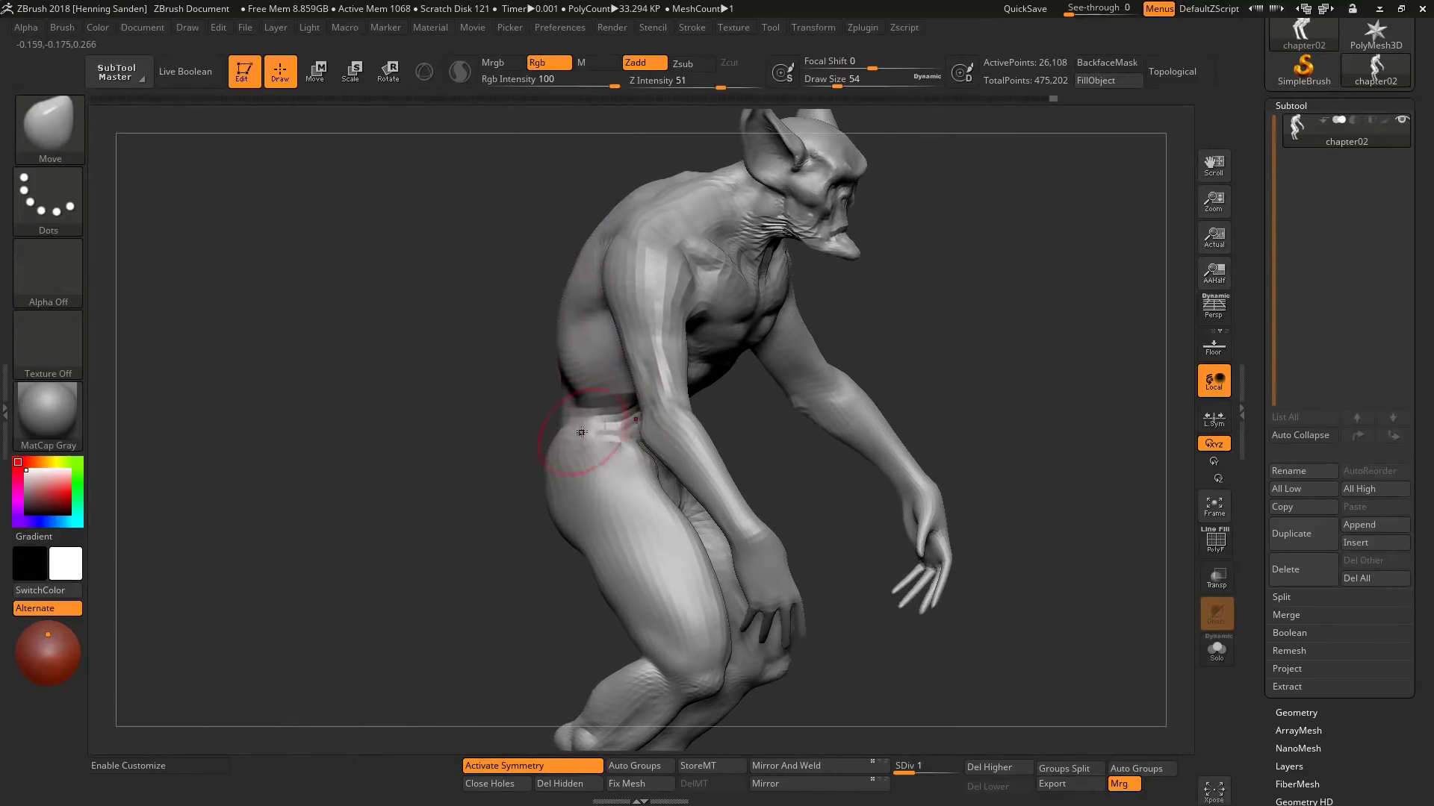
mouse_move(568, 540)
right_mouse_down()
mouse_move(512, 368)
mouse_move(412, 336)
mouse_move(480, 262)
mouse_move(565, 336)
mouse_move(529, 240)
mouse_move(535, 318)
mouse_move(632, 409)
mouse_move(598, 478)
mouse_move(678, 535)
mouse_move(632, 505)
mouse_move(573, 532)
mouse_move(601, 492)
mouse_move(599, 452)
mouse_move(647, 490)
mouse_move(550, 451)
mouse_move(582, 463)
mouse_move(581, 483)
mouse_move(577, 425)
right_mouse_up()
Step: Switch to Standard, then ClayBuildup, and step the mesh up to subdivision level 2
key("b")
key("s")
key("t")
key("b")
key("c")
key("b")
key("d")
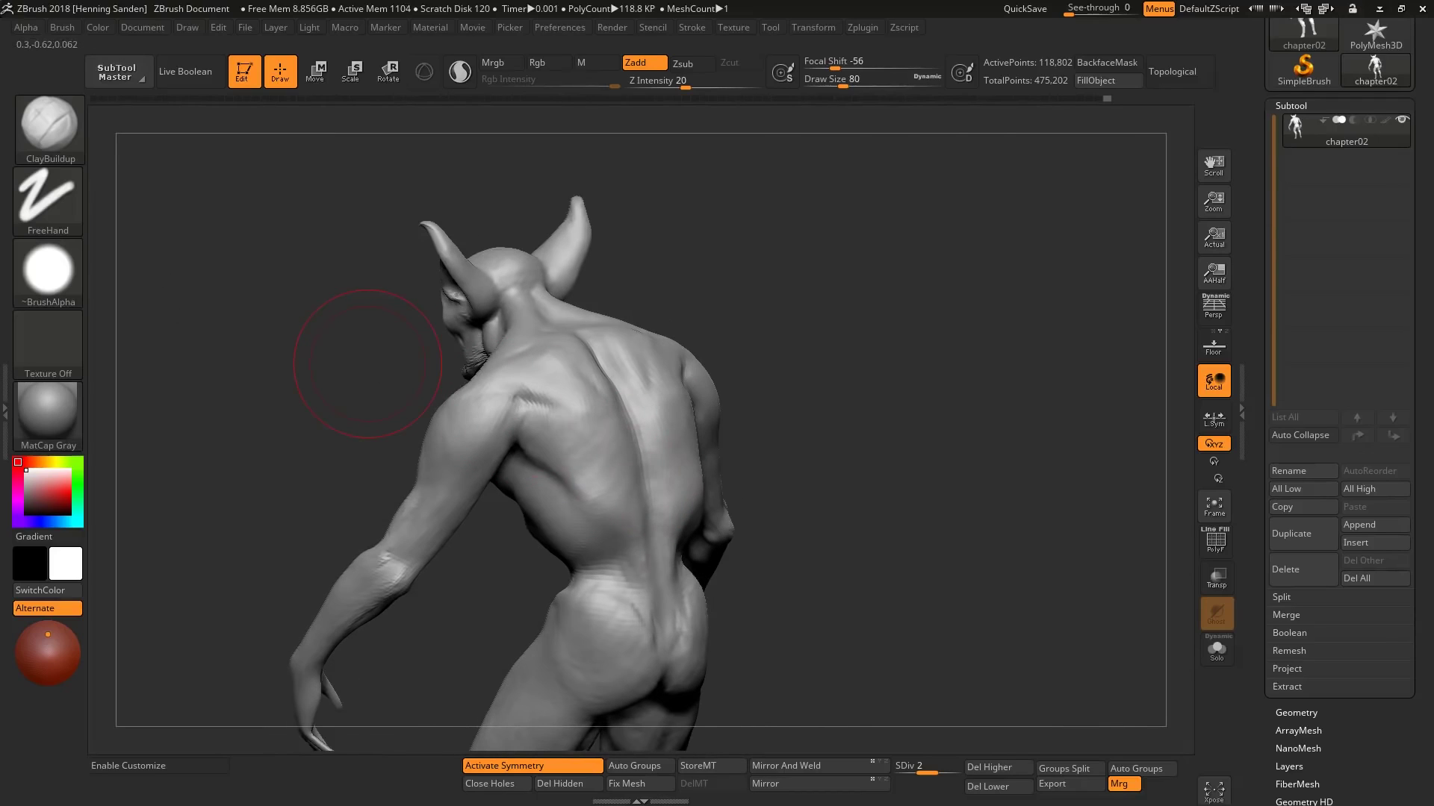
Step: Set the brush alpha to Alpha Off and work the back and chest from side views
left_click(48, 270)
left_click(124, 334)
mouse_move(239, 368)
right_mouse_down()
mouse_move(607, 481)
mouse_move(574, 470)
mouse_move(591, 515)
mouse_move(507, 474)
right_mouse_up()
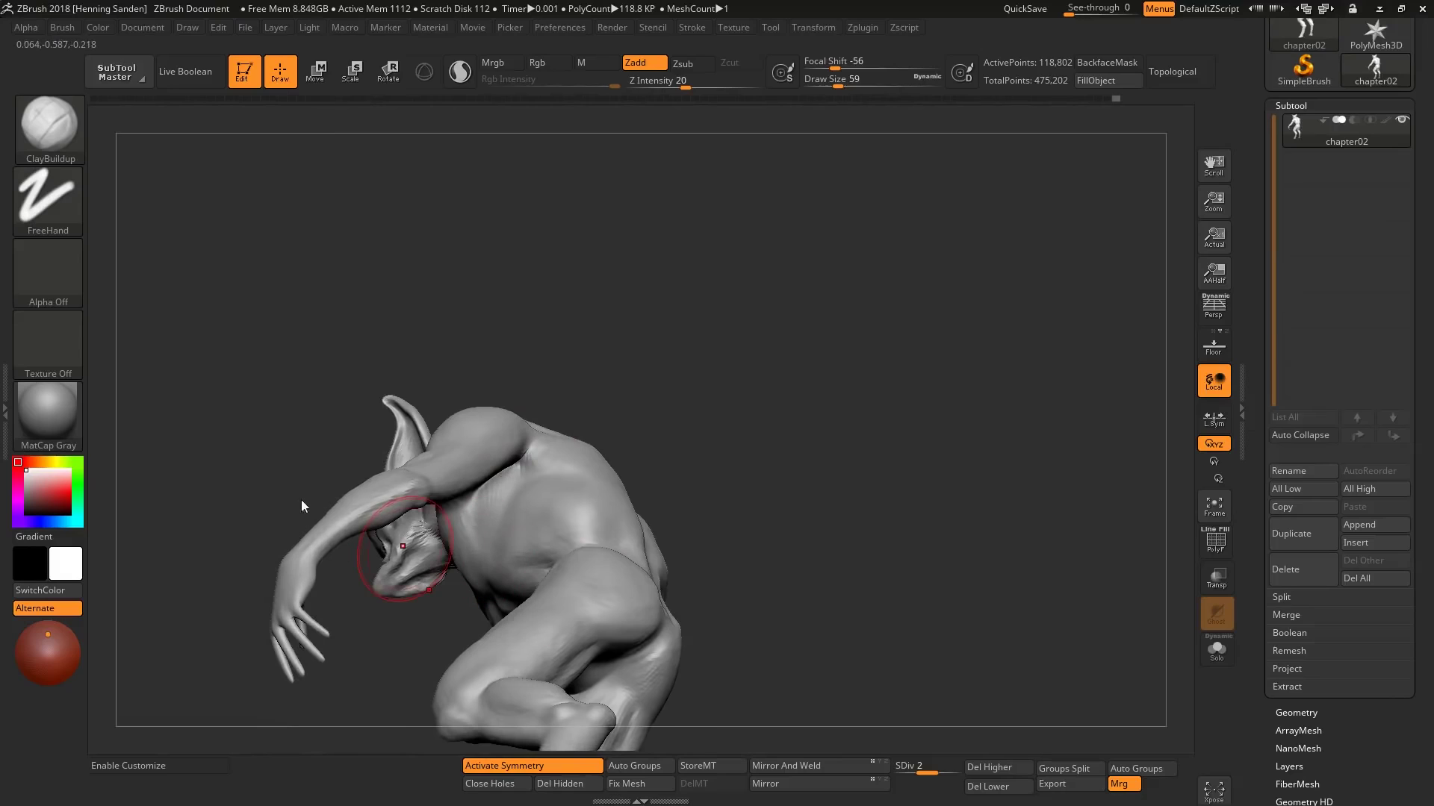
mouse_move(403, 546)
right_mouse_down()
mouse_move(777, 415)
mouse_move(795, 403)
mouse_move(747, 388)
mouse_move(783, 384)
right_mouse_up()
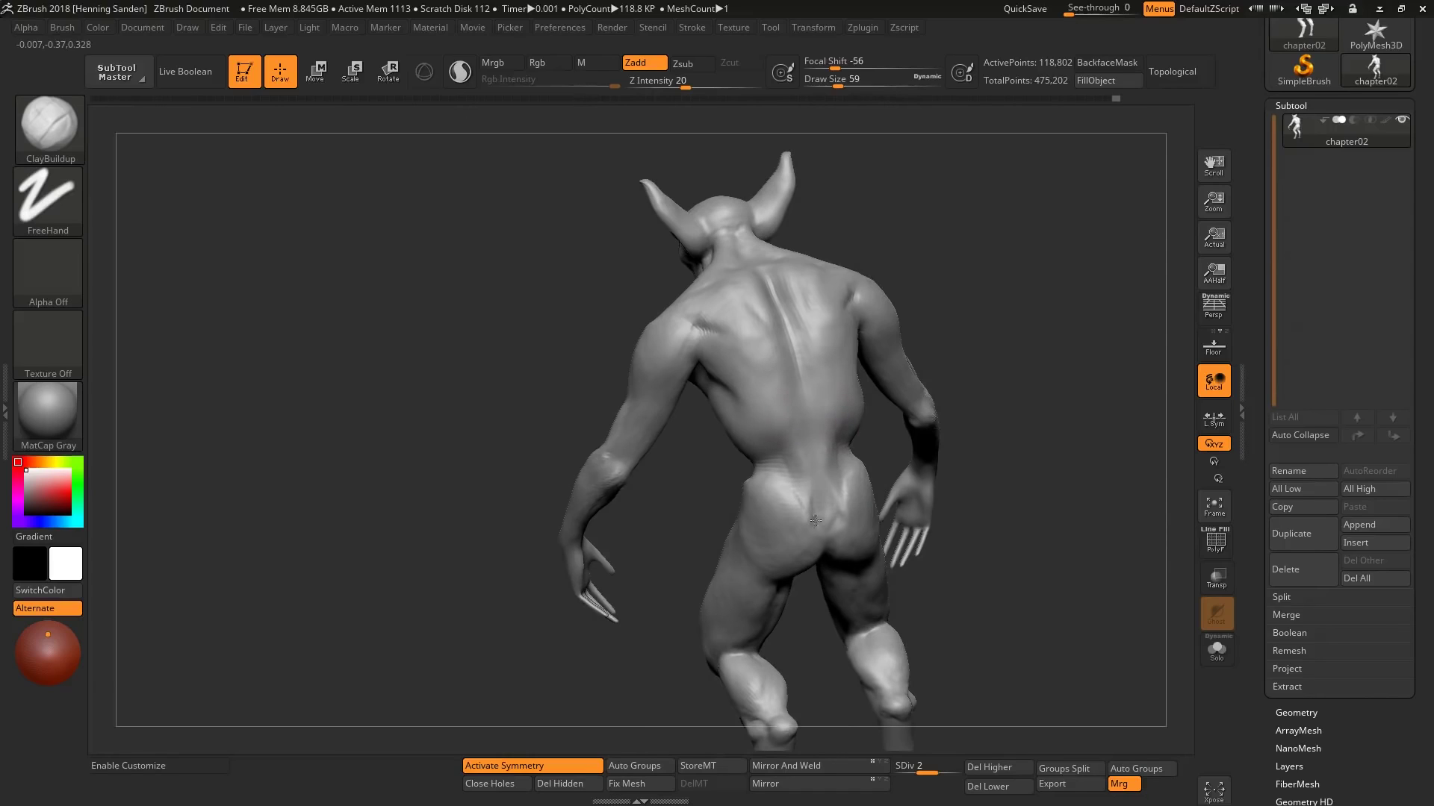
right_click_drag(815, 520, 776, 389)
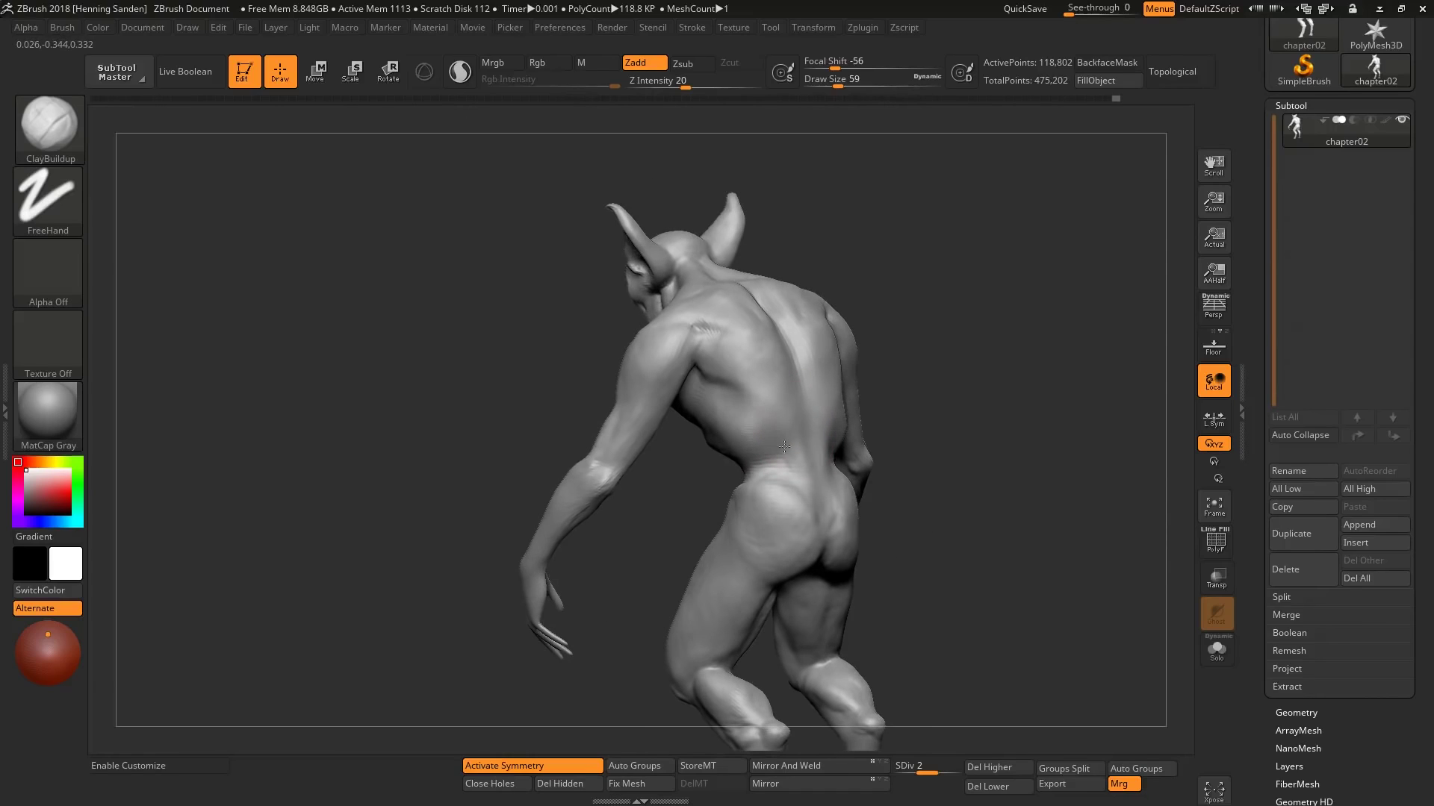
mouse_move(783, 445)
right_mouse_down()
mouse_move(744, 416)
mouse_move(601, 477)
mouse_move(695, 418)
mouse_move(713, 369)
mouse_move(729, 406)
mouse_move(696, 436)
mouse_move(654, 384)
right_mouse_up()
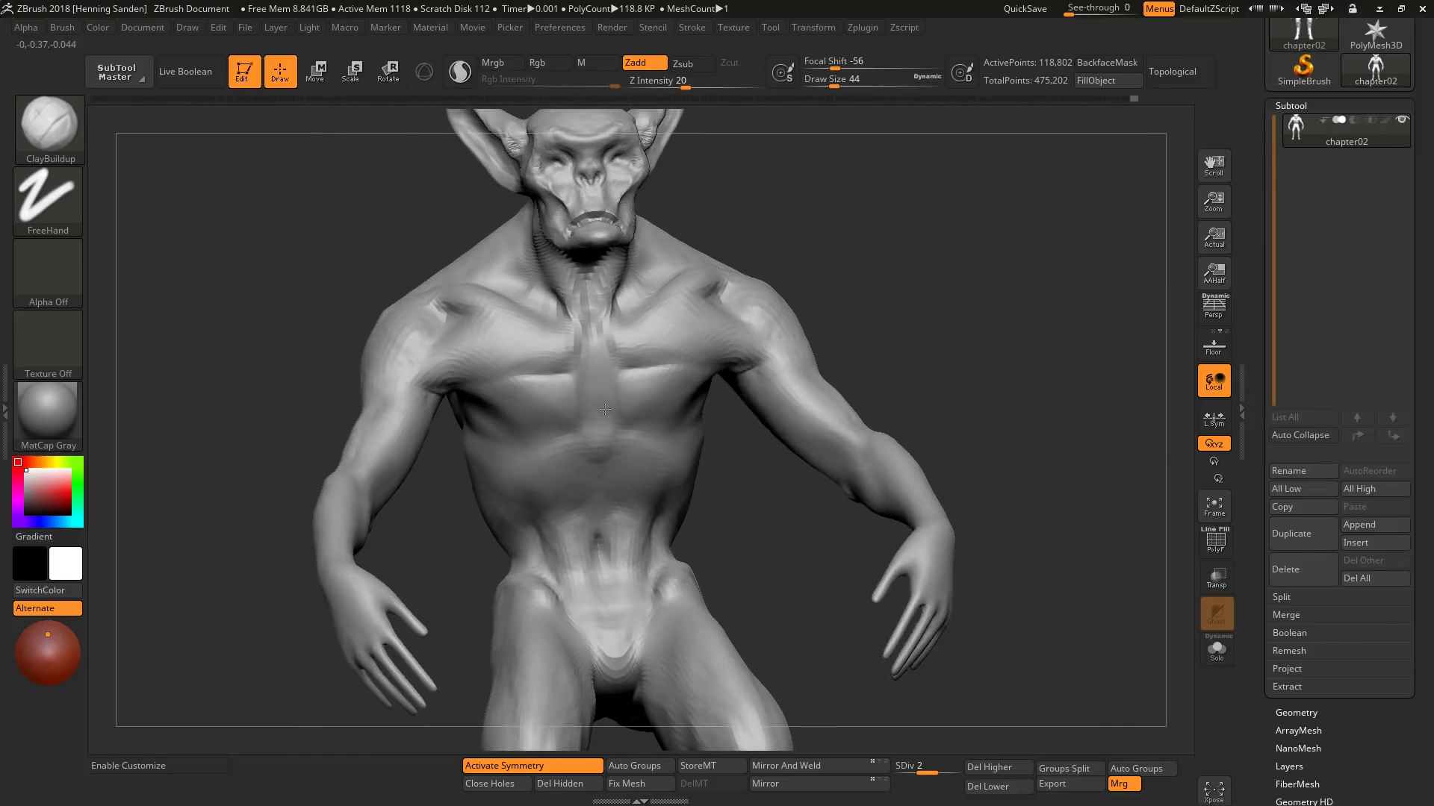
Step: Step up to subdivision level 3 and inspect the raised arm, torso and back
key("d")
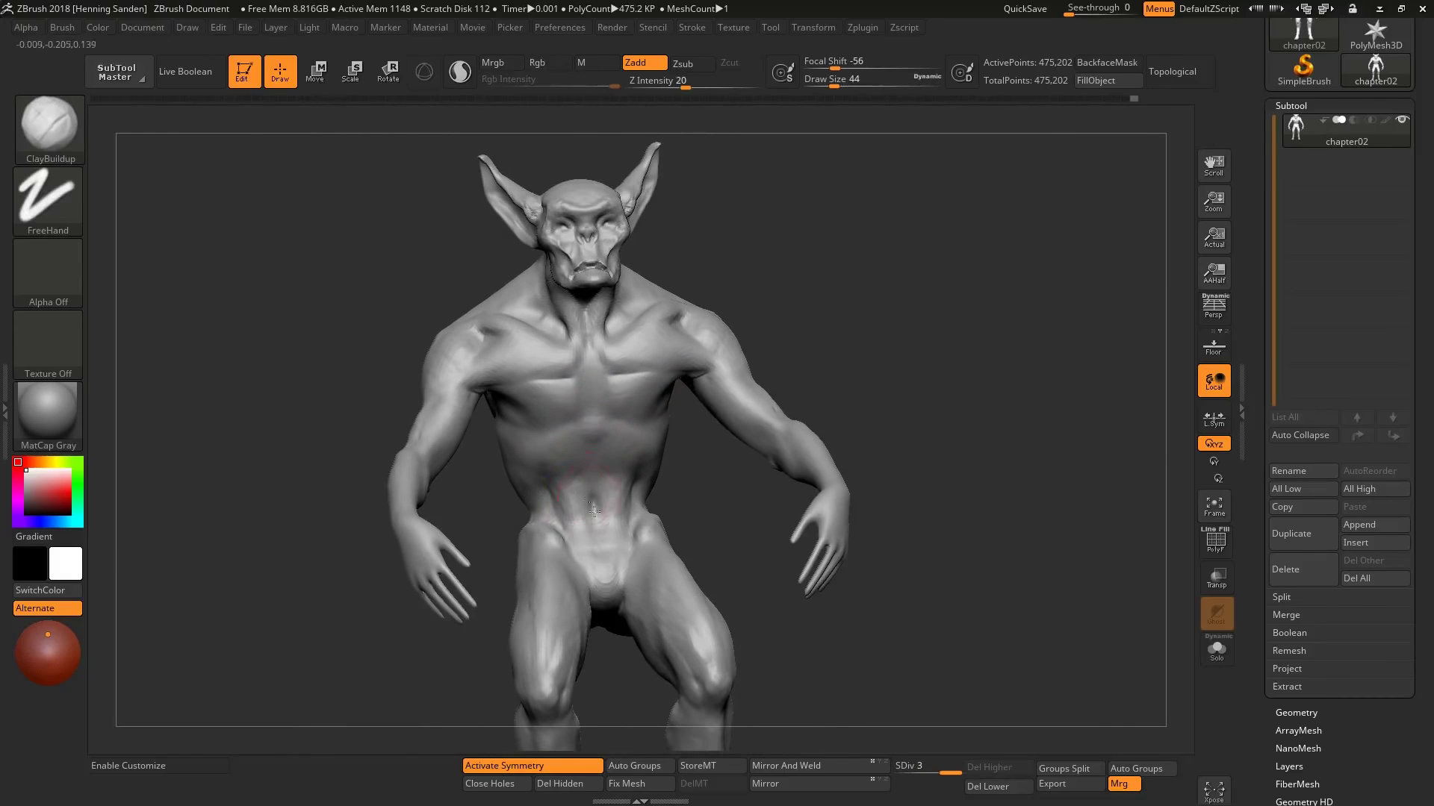
mouse_move(557, 427)
right_mouse_down()
mouse_move(538, 444)
mouse_move(675, 496)
mouse_move(653, 518)
mouse_move(651, 564)
right_mouse_up()
mouse_move(672, 505)
right_mouse_down()
mouse_move(742, 435)
mouse_move(684, 434)
right_mouse_up()
mouse_move(611, 498)
right_mouse_down()
mouse_move(707, 407)
mouse_move(705, 368)
mouse_move(643, 378)
mouse_move(688, 388)
mouse_move(694, 377)
mouse_move(539, 374)
right_mouse_up()
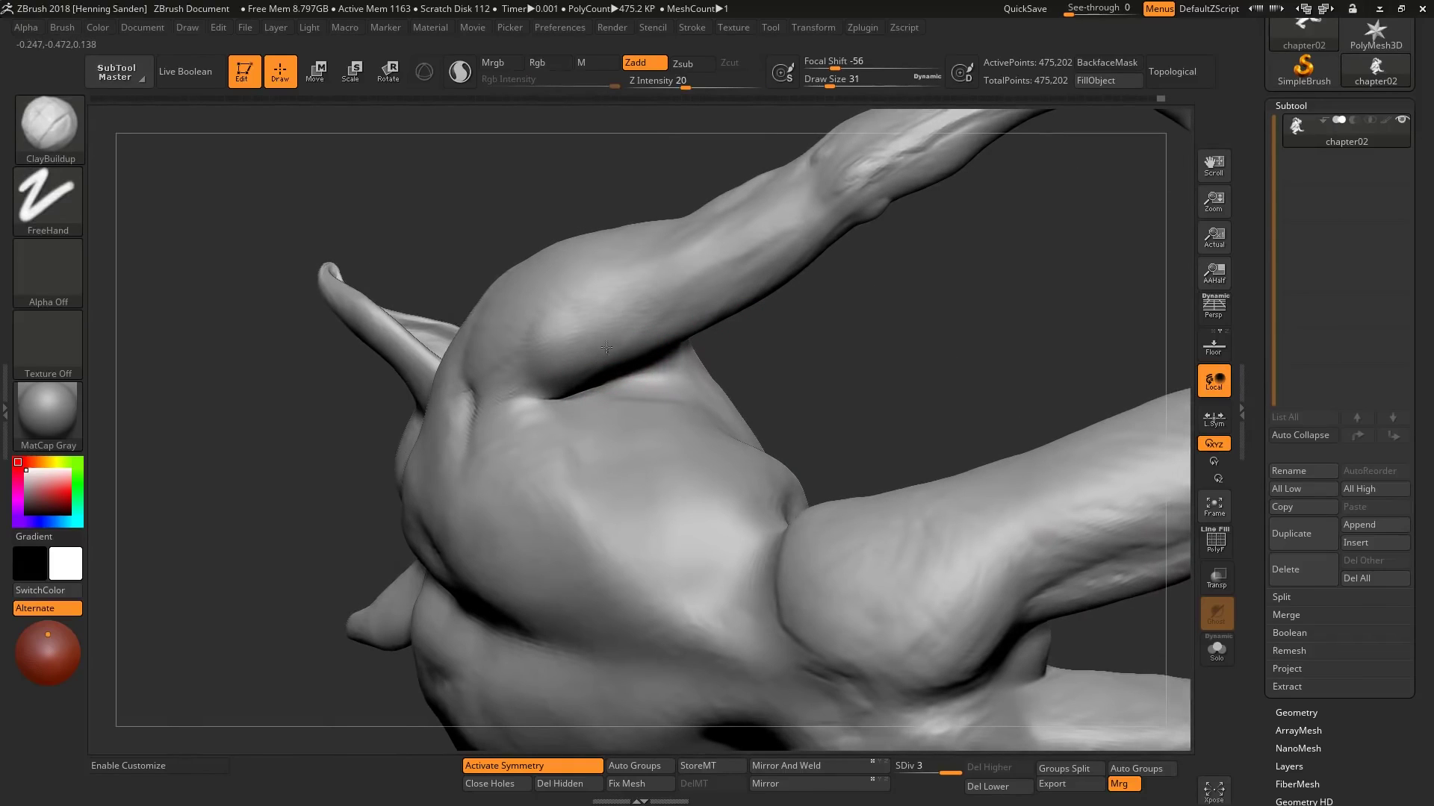
mouse_move(624, 307)
right_mouse_down()
mouse_move(508, 351)
mouse_move(822, 297)
mouse_move(807, 334)
mouse_move(742, 378)
mouse_move(661, 493)
mouse_move(717, 511)
mouse_move(769, 480)
mouse_move(761, 415)
mouse_move(783, 394)
right_mouse_up()
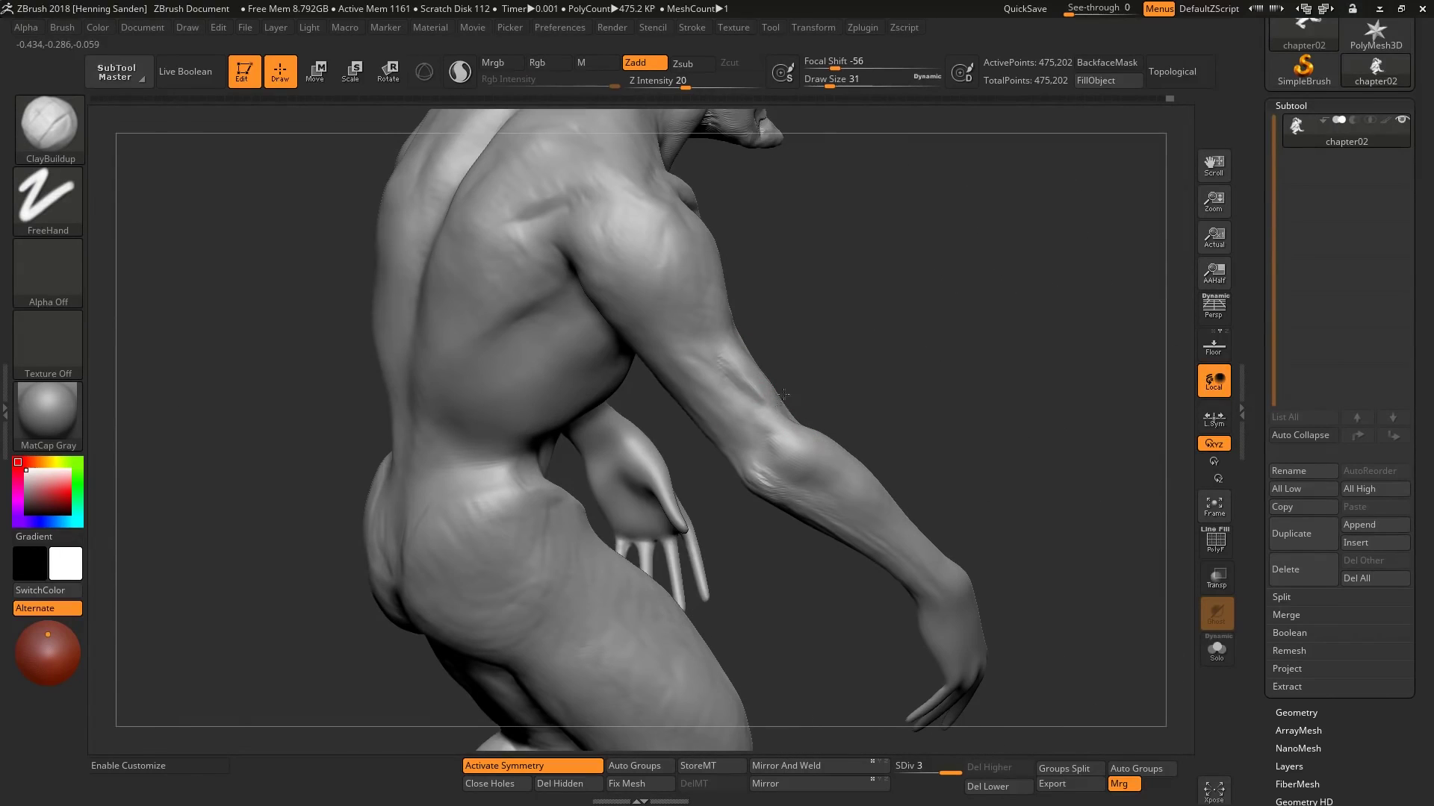
mouse_move(672, 329)
right_mouse_down()
mouse_move(739, 388)
mouse_move(751, 446)
mouse_move(784, 463)
mouse_move(743, 413)
right_mouse_up()
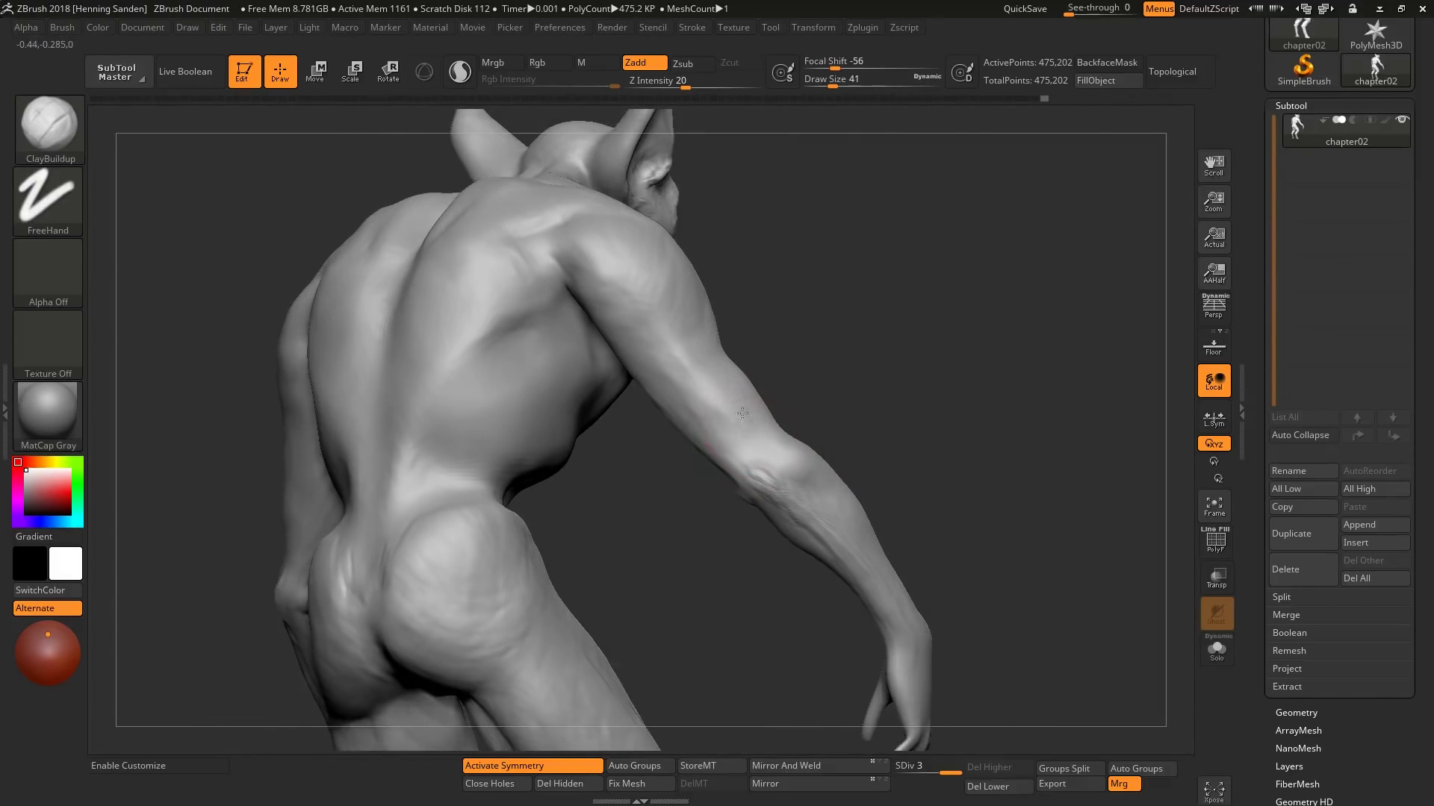
mouse_move(665, 342)
right_mouse_down()
mouse_move(550, 322)
mouse_move(548, 381)
mouse_move(691, 569)
right_mouse_up()
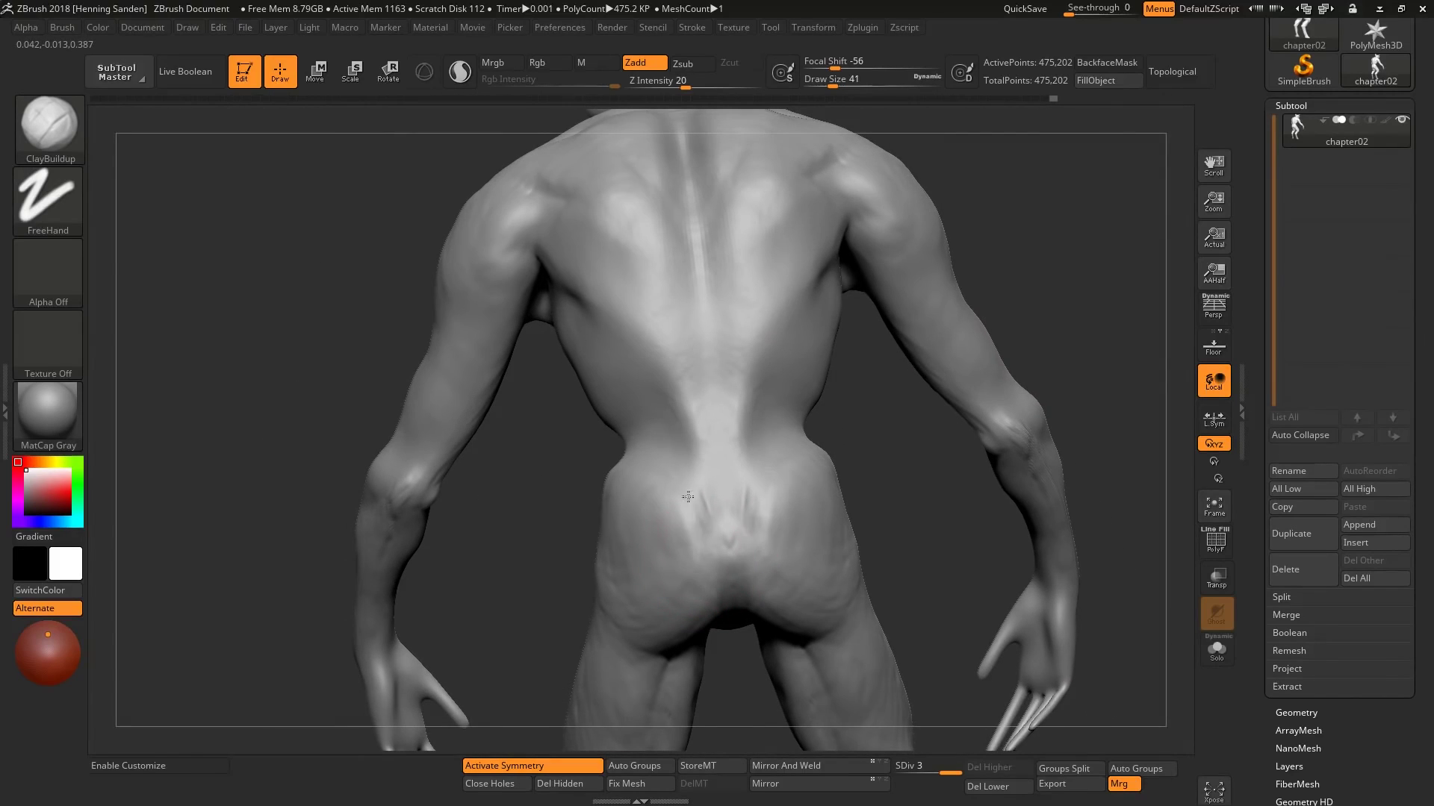
right_click_drag(602, 469, 589, 418)
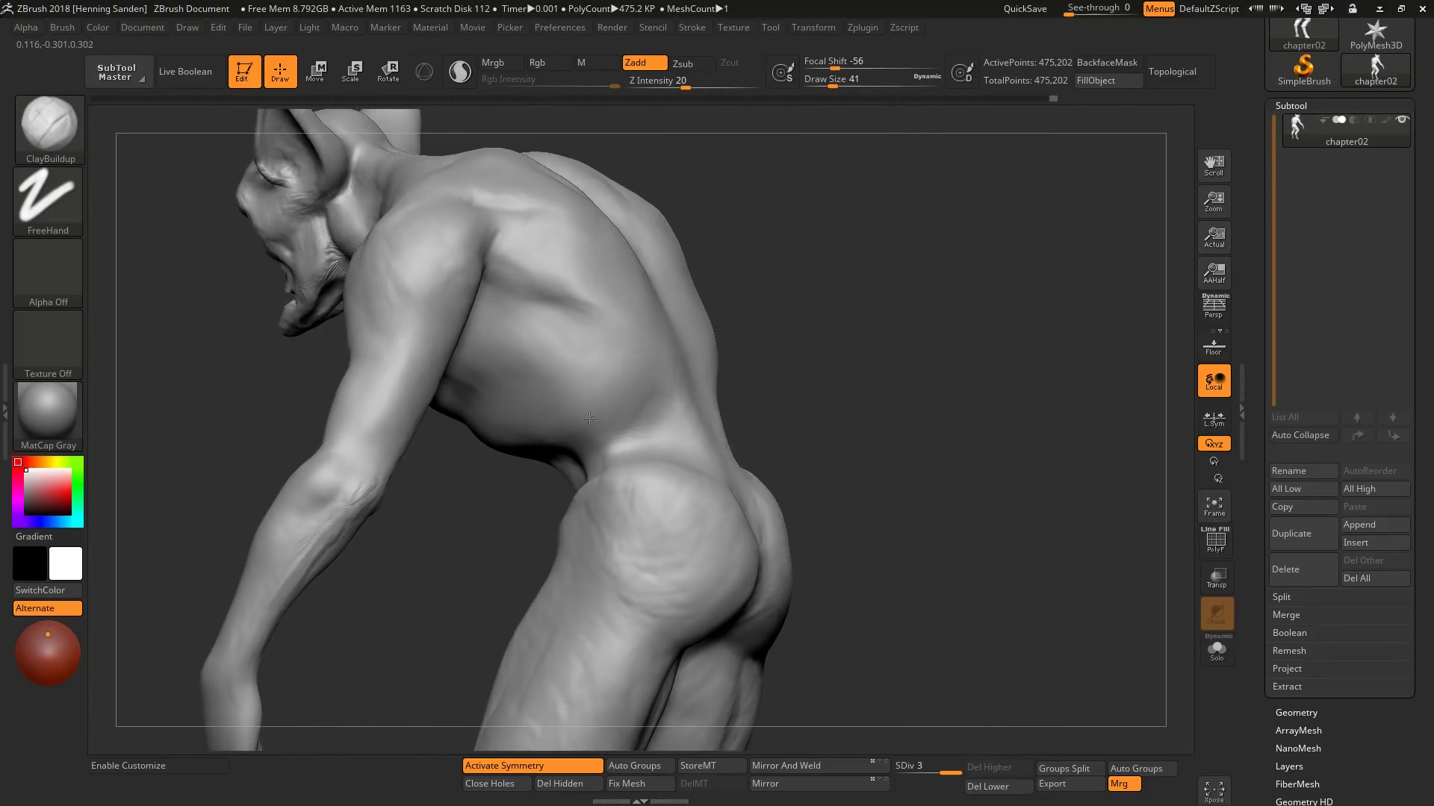
mouse_move(523, 277)
right_mouse_down()
mouse_move(691, 314)
mouse_move(672, 291)
mouse_move(702, 323)
right_mouse_up()
Step: Frame the figure, review the back, snap to the front view and save the sculpt
key("f")
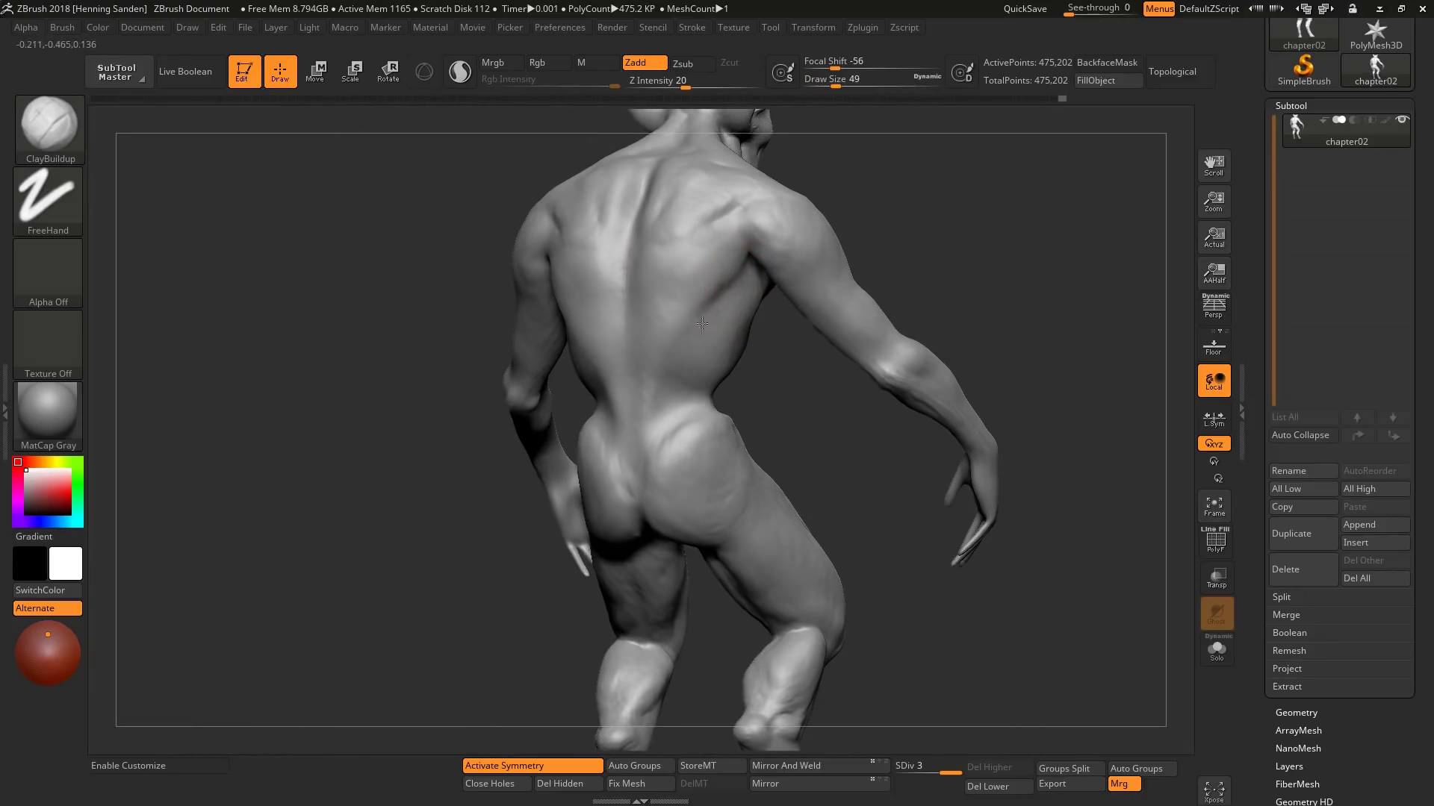
mouse_move(642, 396)
right_mouse_down()
mouse_move(585, 289)
mouse_move(553, 299)
mouse_move(542, 226)
mouse_move(599, 408)
mouse_move(657, 397)
right_mouse_up()
right_click_drag(611, 352, 624, 334)
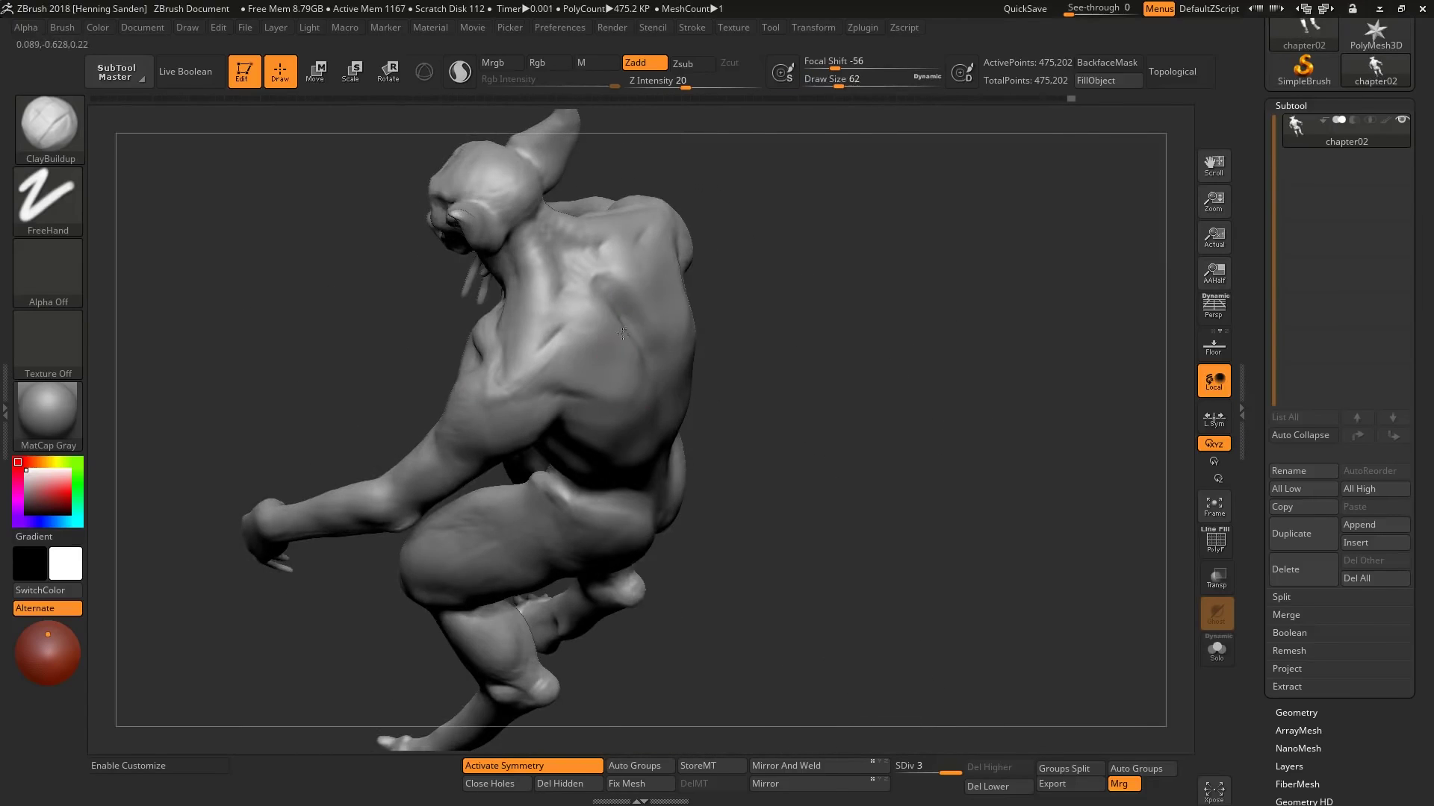
right_click_drag(593, 385, 612, 399)
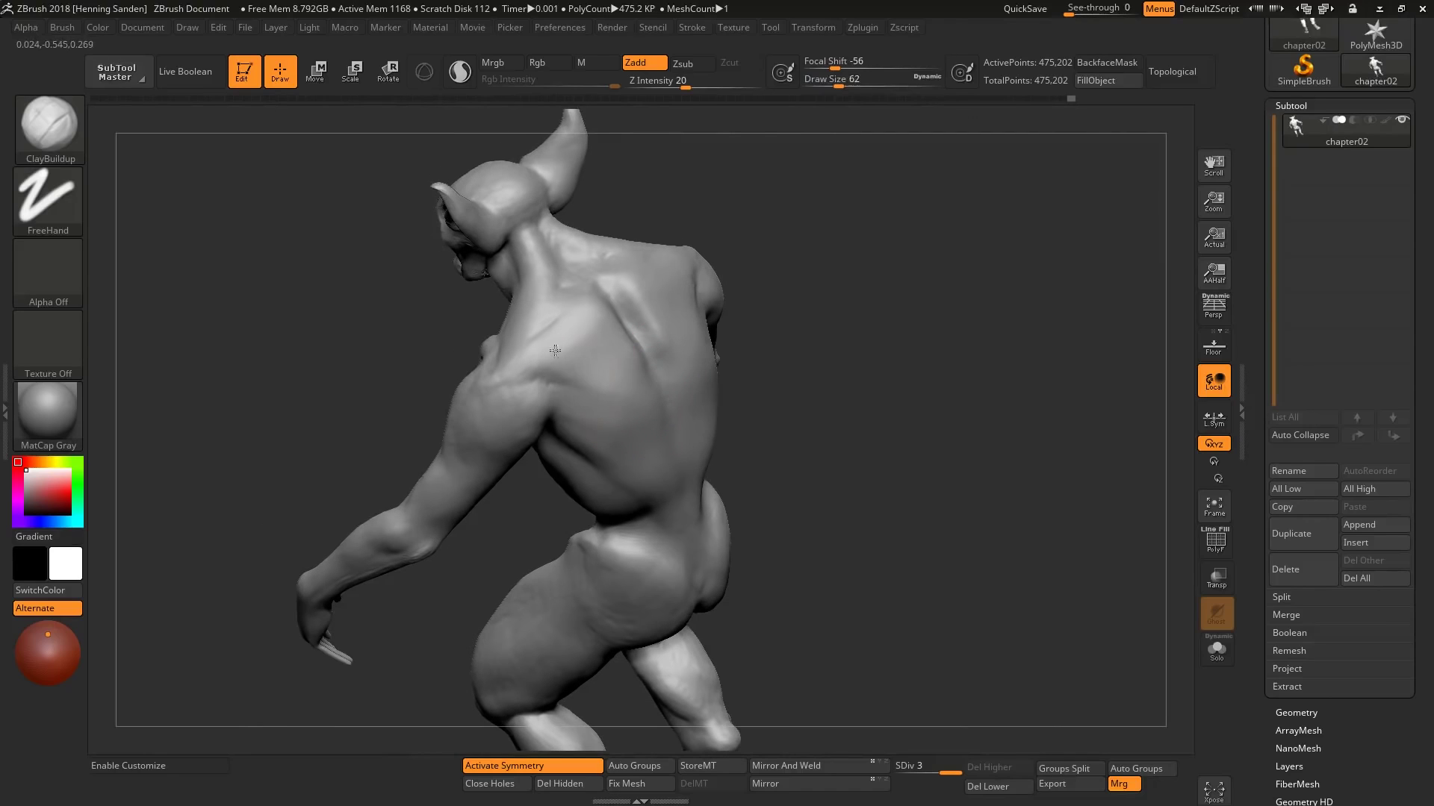
mouse_move(555, 350)
right_mouse_down()
mouse_move(592, 352)
mouse_move(613, 402)
mouse_move(650, 412)
mouse_move(652, 433)
mouse_move(575, 328)
mouse_move(603, 329)
mouse_move(581, 453)
mouse_move(533, 415)
mouse_move(610, 415)
mouse_move(583, 425)
mouse_move(677, 438)
mouse_move(714, 383)
right_mouse_up()
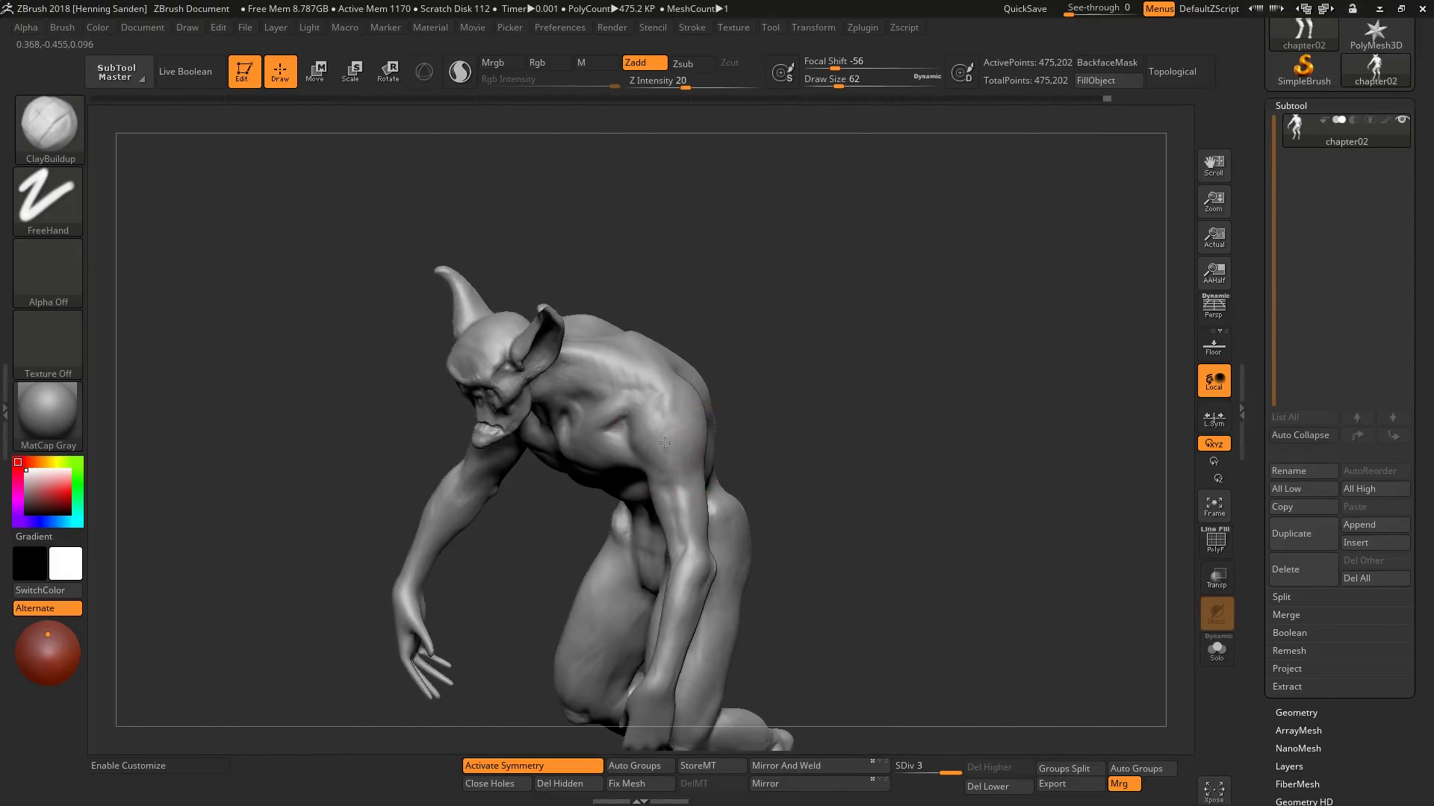
right_click_drag(685, 467, 662, 439, "shift")
key("ctrl")
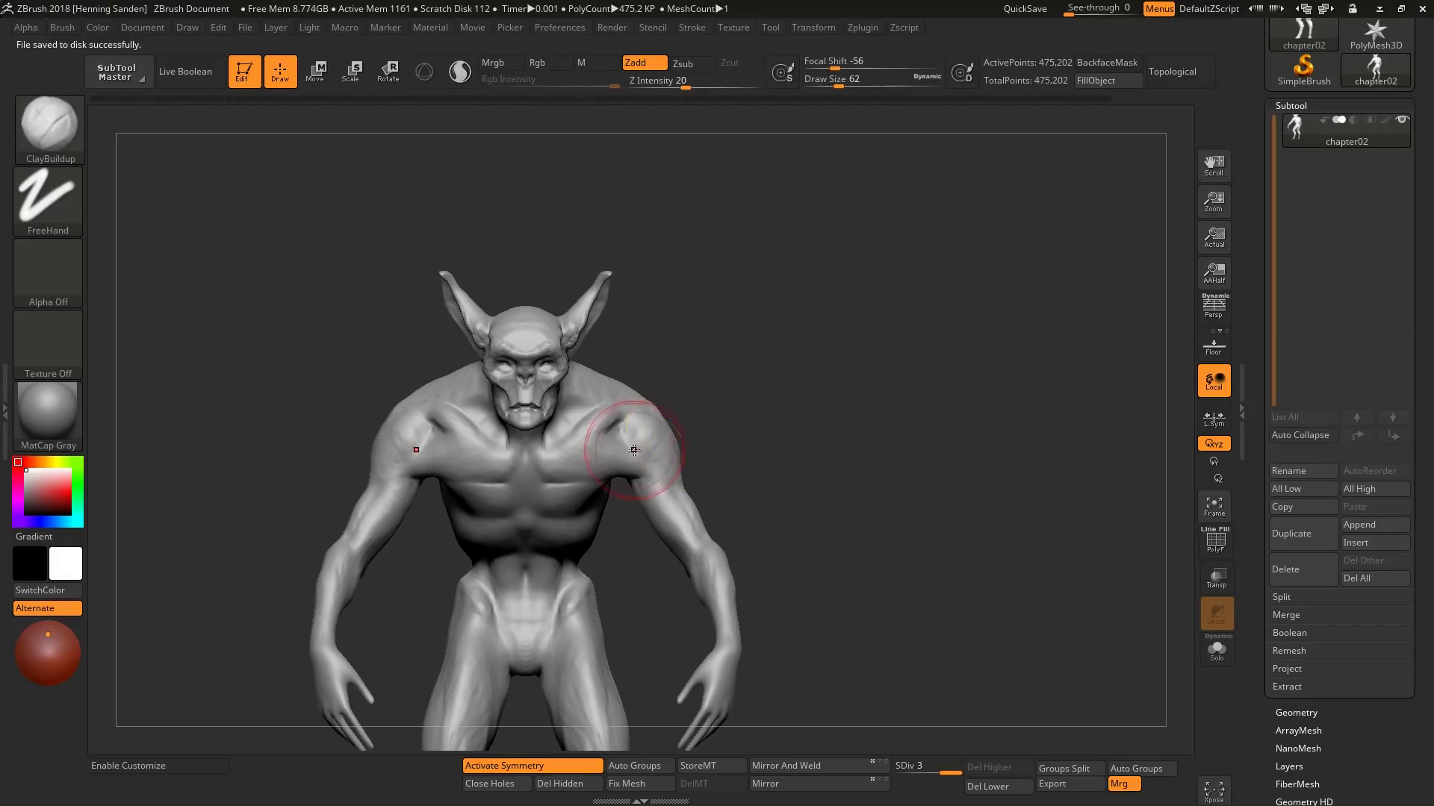
Step: Using the Move brush with Dots stroke, pull both ears wider apart
right_click_drag(624, 336, 605, 349)
key("b")
key("m")
key("v")
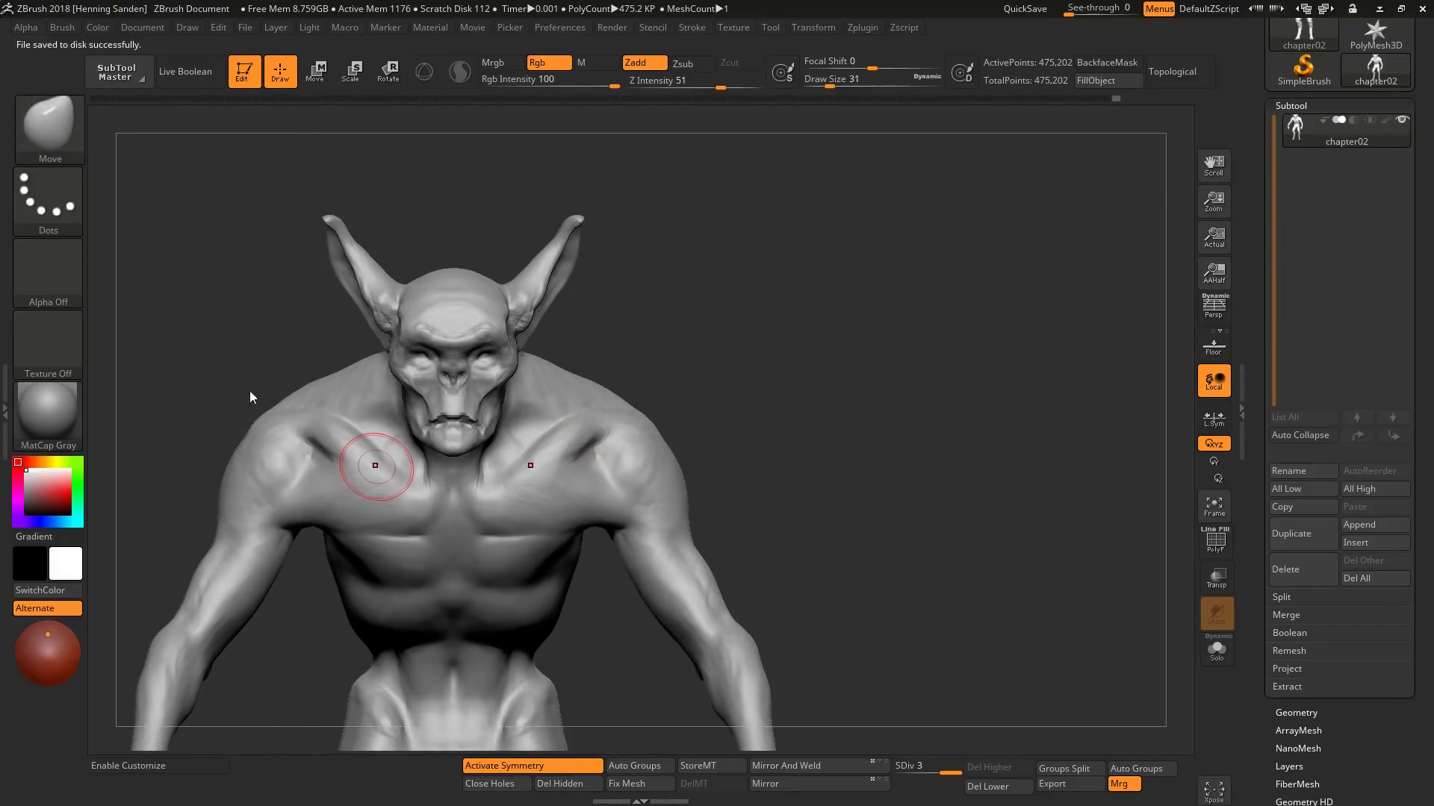
mouse_move(368, 474)
right_mouse_down()
mouse_move(570, 423)
mouse_move(702, 288)
right_mouse_up()
left_click_drag(702, 288, 716, 263)
key("s")
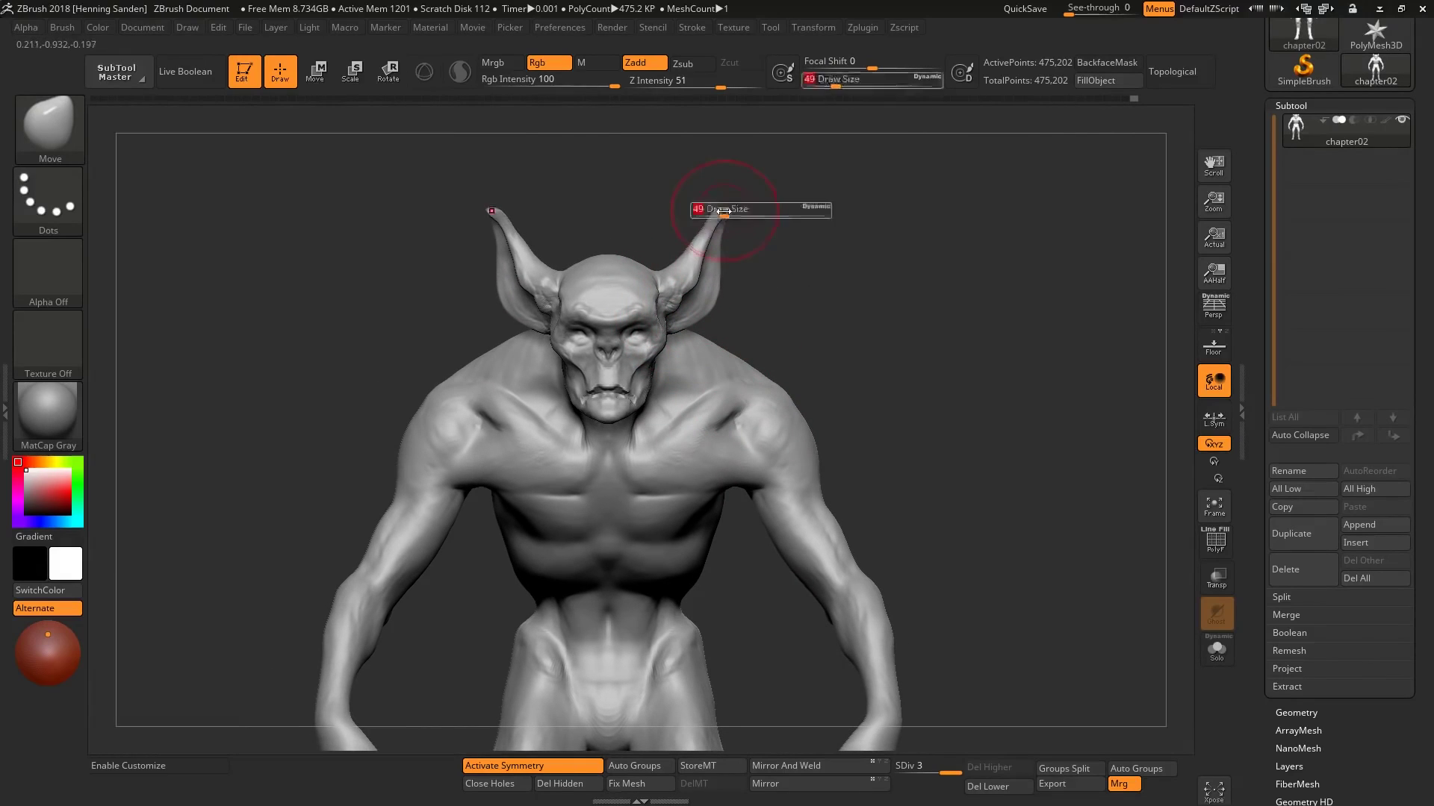
left_click_drag(721, 213, 739, 218)
Step: Undo an unwanted head push, reframe the model, and return to a larger ClayBuildup brush
key("s")
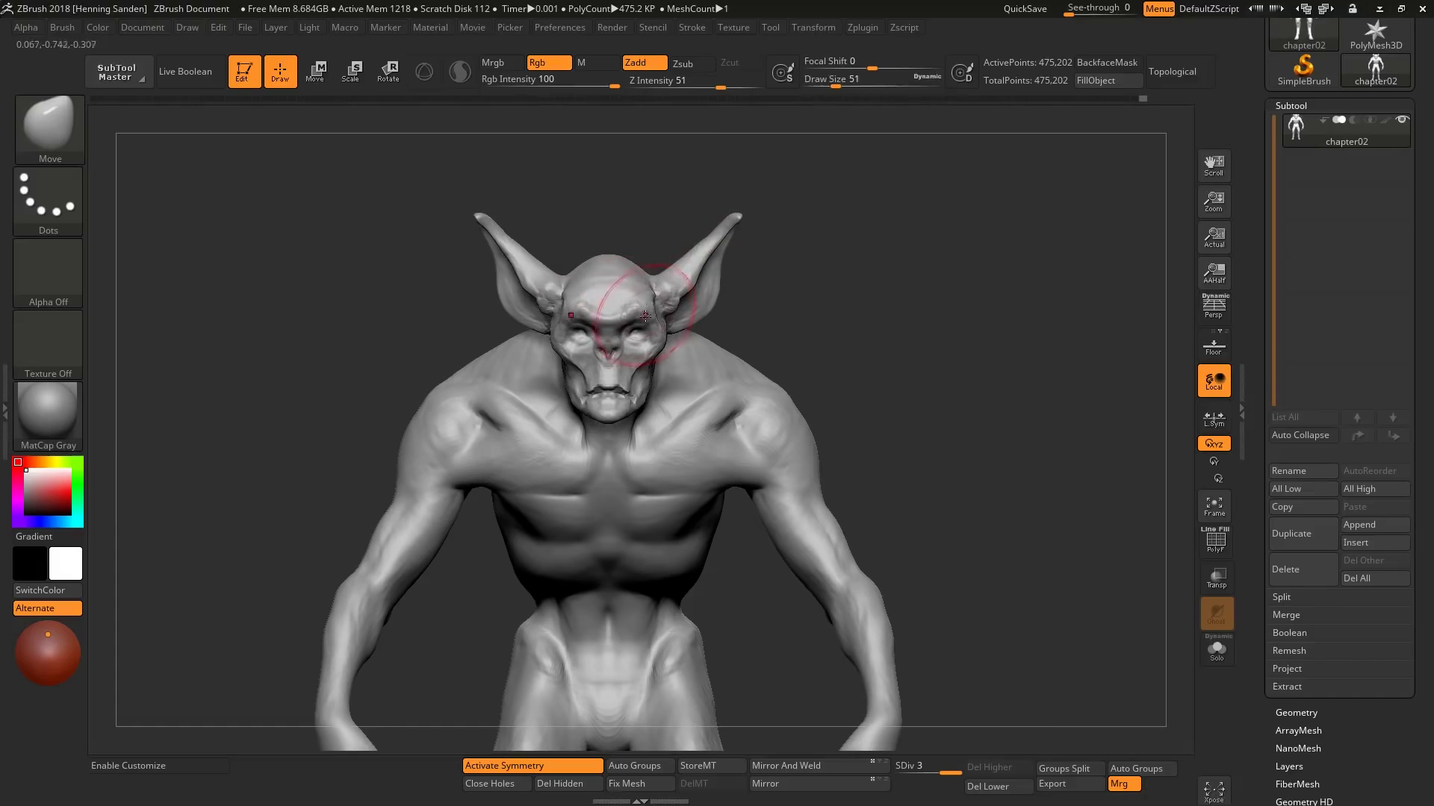
mouse_move(636, 317)
left_mouse_down()
mouse_move(657, 362)
mouse_move(643, 377)
left_mouse_up()
key("ctrl+z")
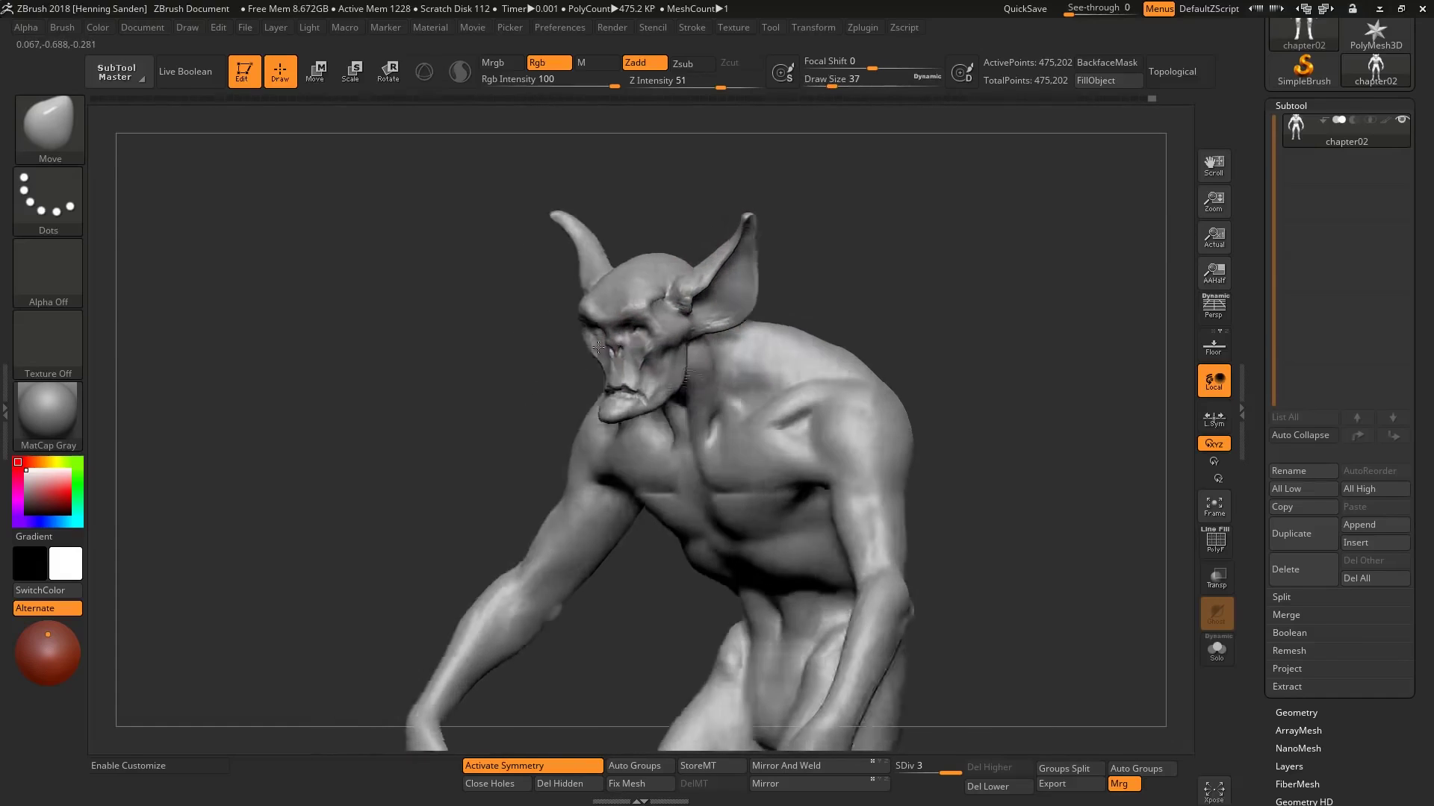
key("ctrl+z")
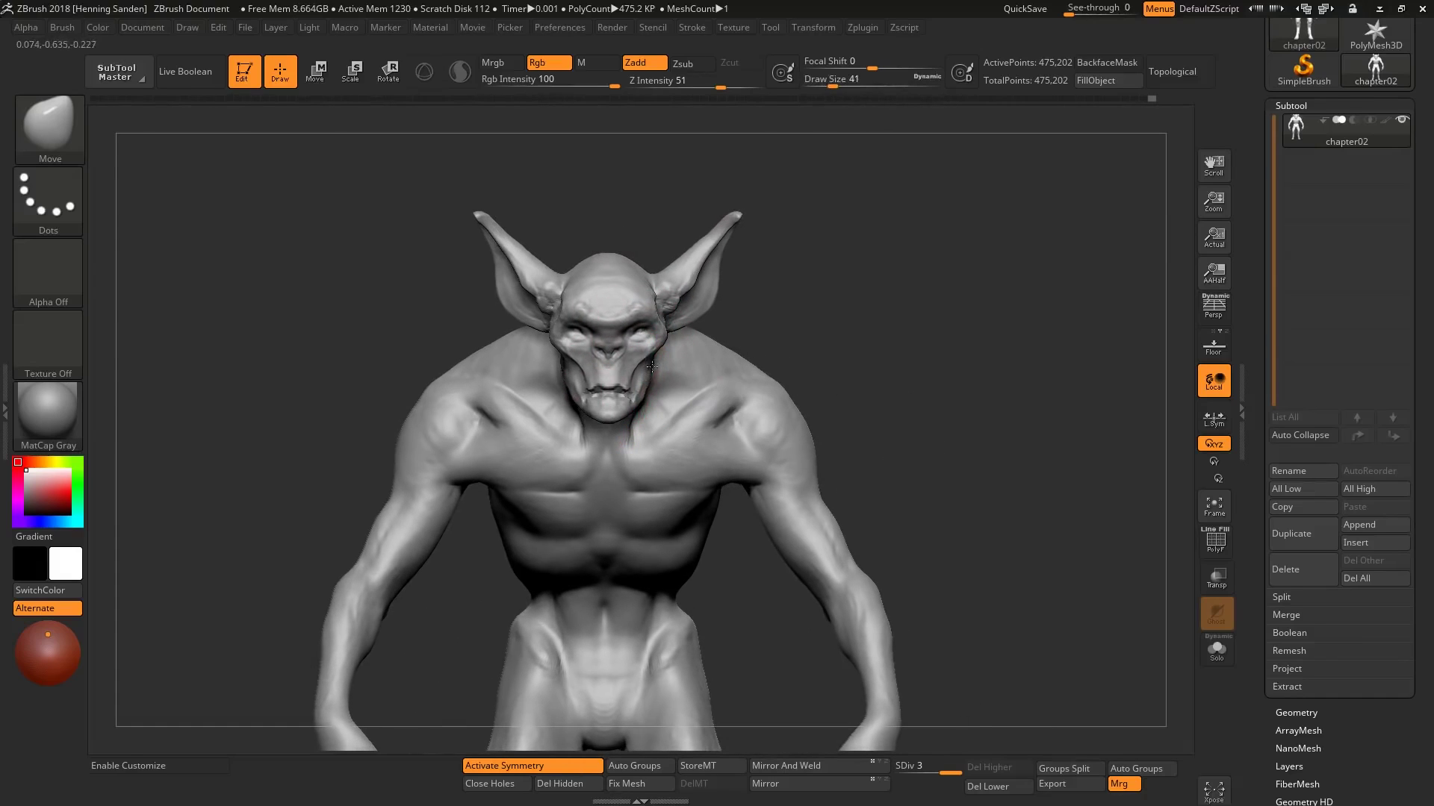
key("f")
mouse_move(645, 395)
right_mouse_down()
mouse_move(676, 371)
mouse_move(719, 549)
right_mouse_up()
key("b")
key("c")
key("b")
key("bracketright")
key("bracketright")
key("bracketright")
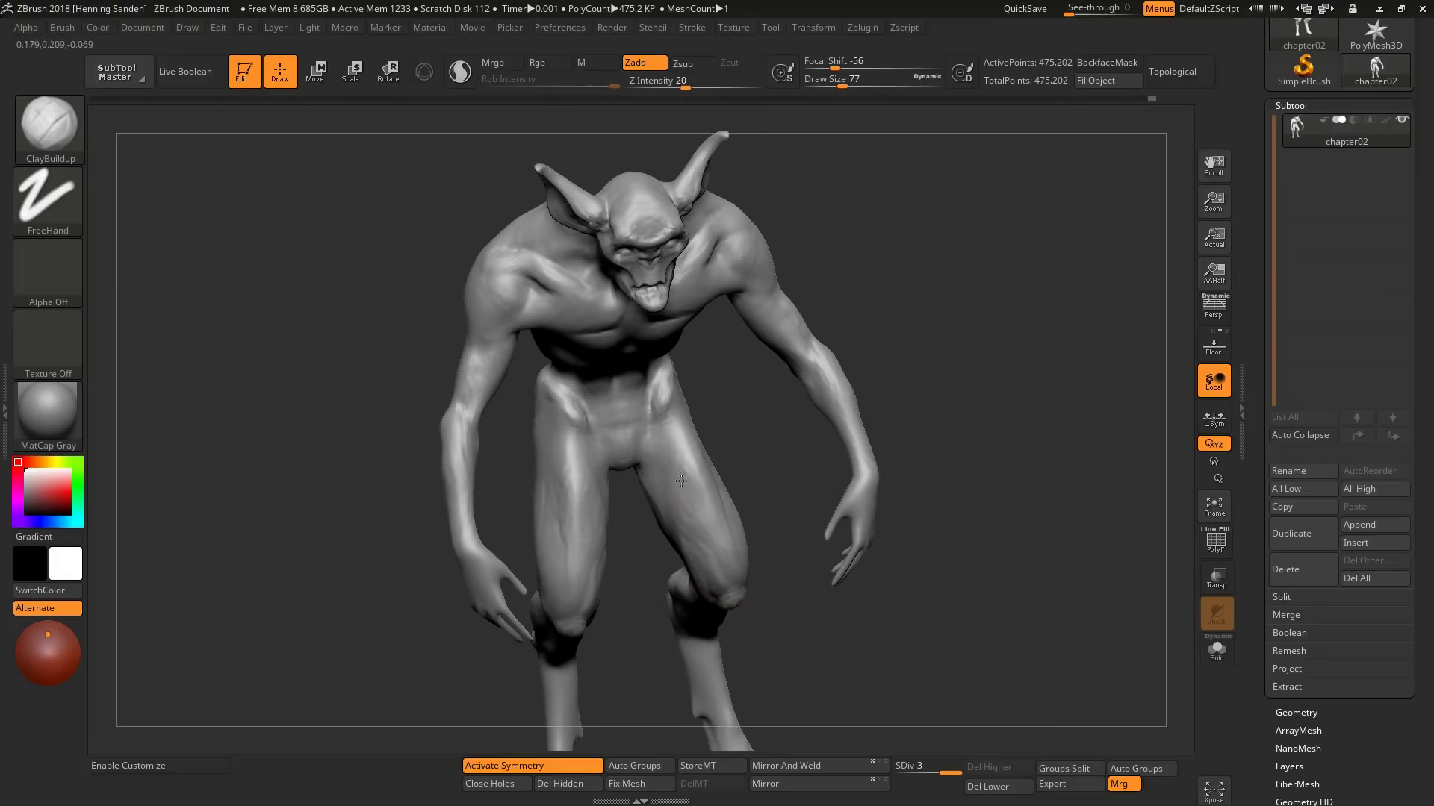
right_click_drag(681, 480, 734, 552)
mouse_move(673, 476)
right_mouse_down()
mouse_move(687, 550)
mouse_move(666, 540)
mouse_move(760, 528)
mouse_move(746, 553)
mouse_move(759, 553)
mouse_move(702, 545)
mouse_move(710, 562)
mouse_move(684, 485)
mouse_move(621, 462)
mouse_move(580, 517)
mouse_move(577, 418)
mouse_move(516, 463)
mouse_move(480, 519)
mouse_move(559, 513)
right_mouse_up()
key("s")
right_click_drag(608, 588, 492, 469)
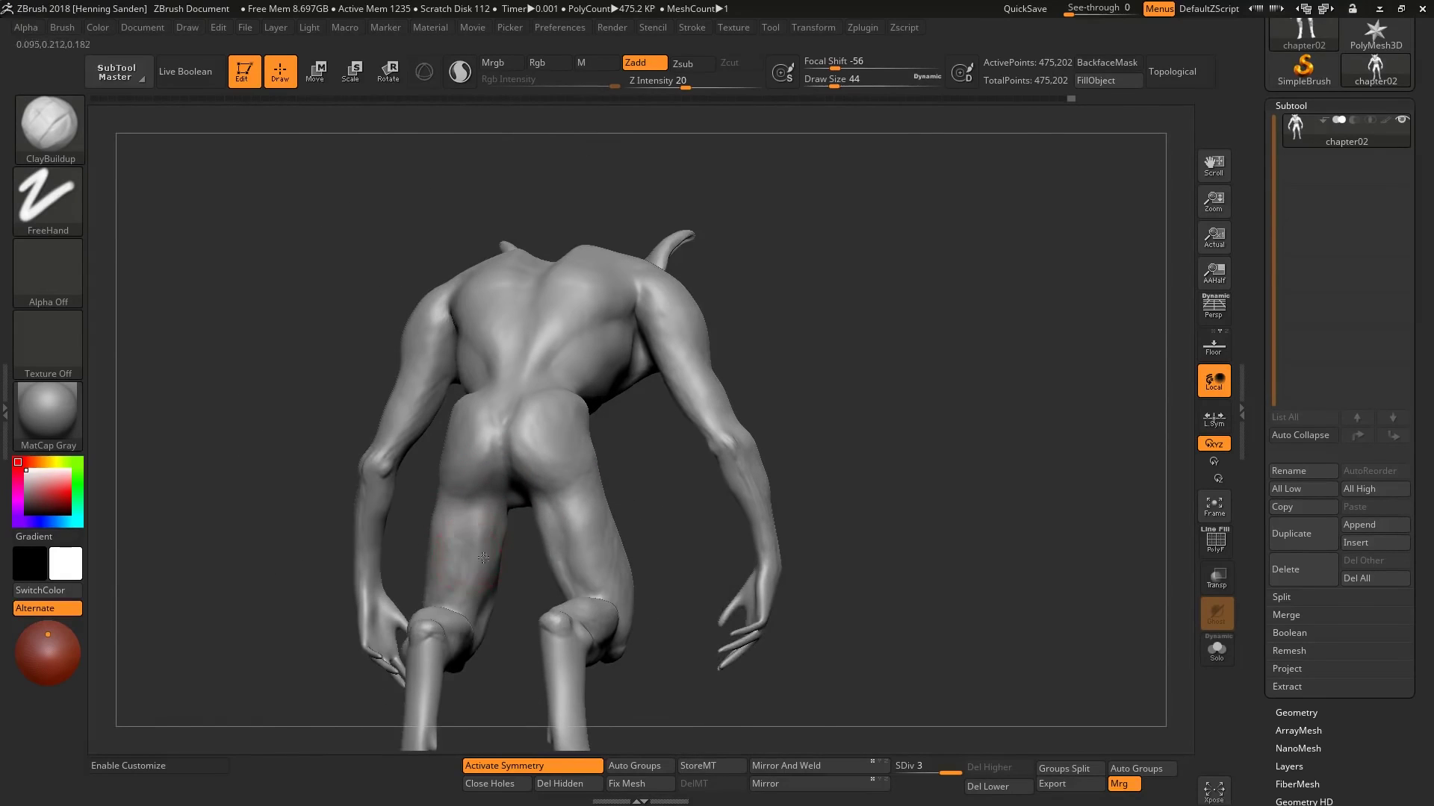
mouse_move(483, 558)
right_mouse_down()
mouse_move(628, 582)
mouse_move(650, 553)
mouse_move(607, 591)
right_mouse_up()
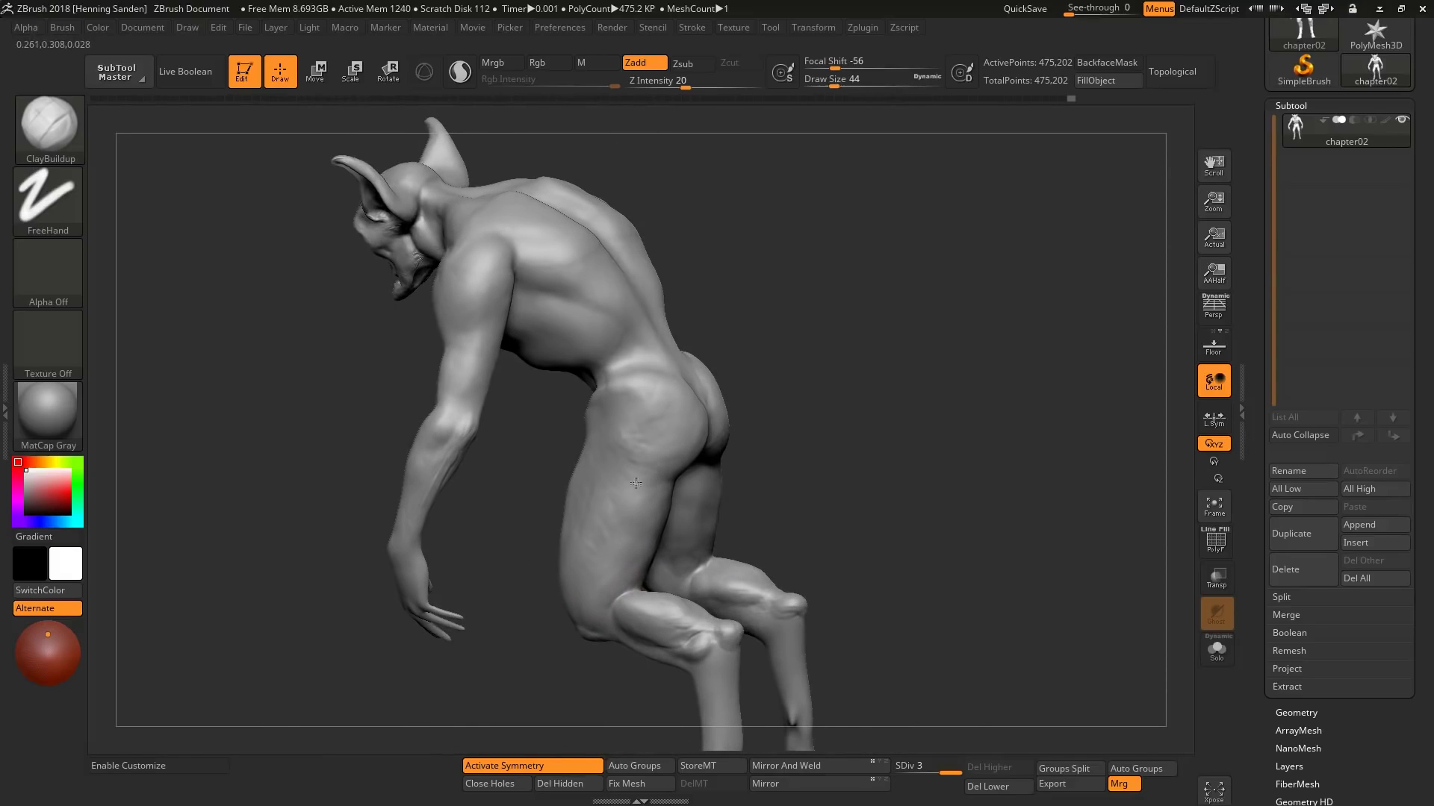
right_click_drag(653, 411, 698, 378)
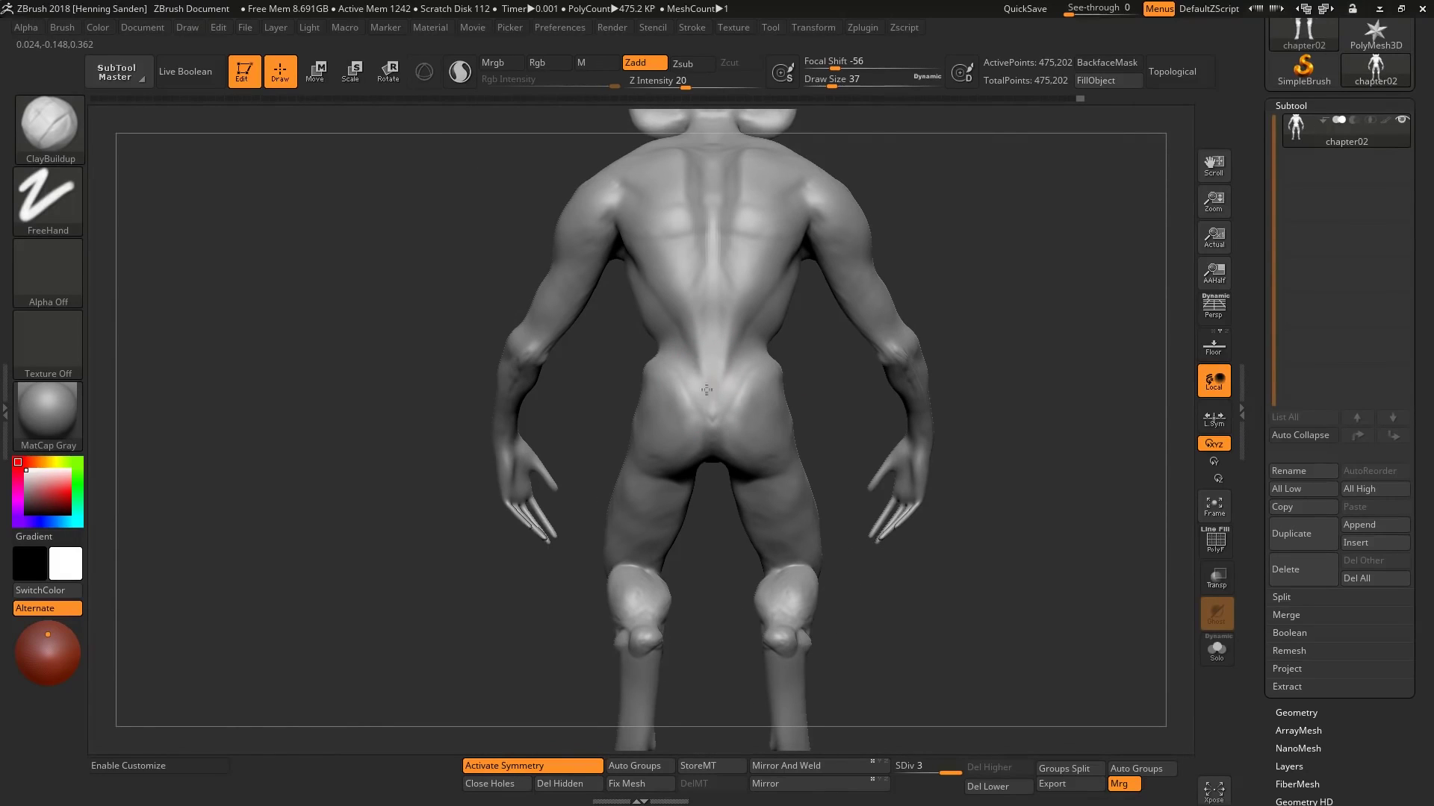
mouse_move(707, 345)
right_mouse_down()
mouse_move(689, 344)
mouse_move(678, 316)
right_mouse_up()
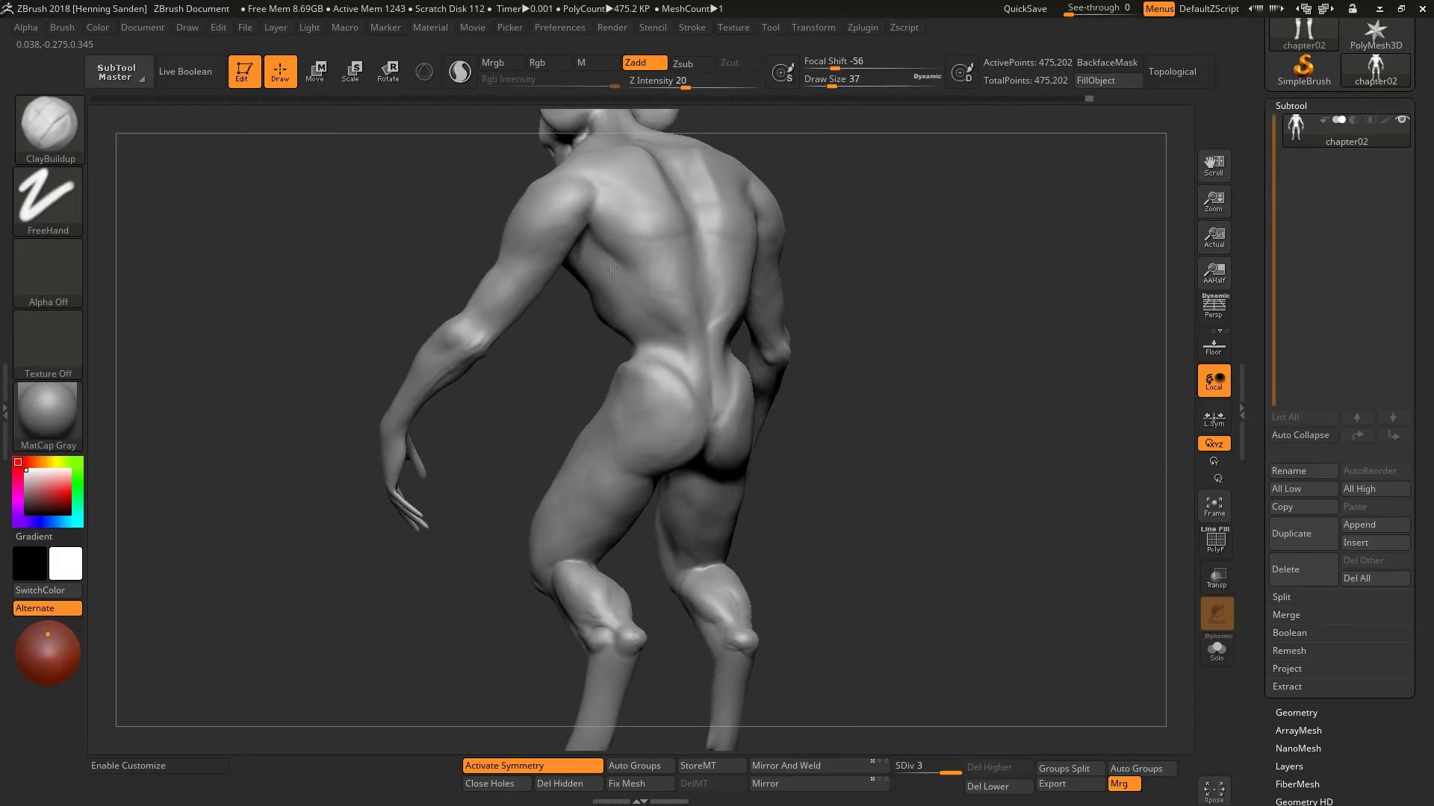
right_click_drag(612, 269, 654, 293)
mouse_move(664, 242)
right_mouse_down()
mouse_move(649, 254)
mouse_move(711, 310)
mouse_move(681, 314)
mouse_move(674, 256)
right_mouse_up()
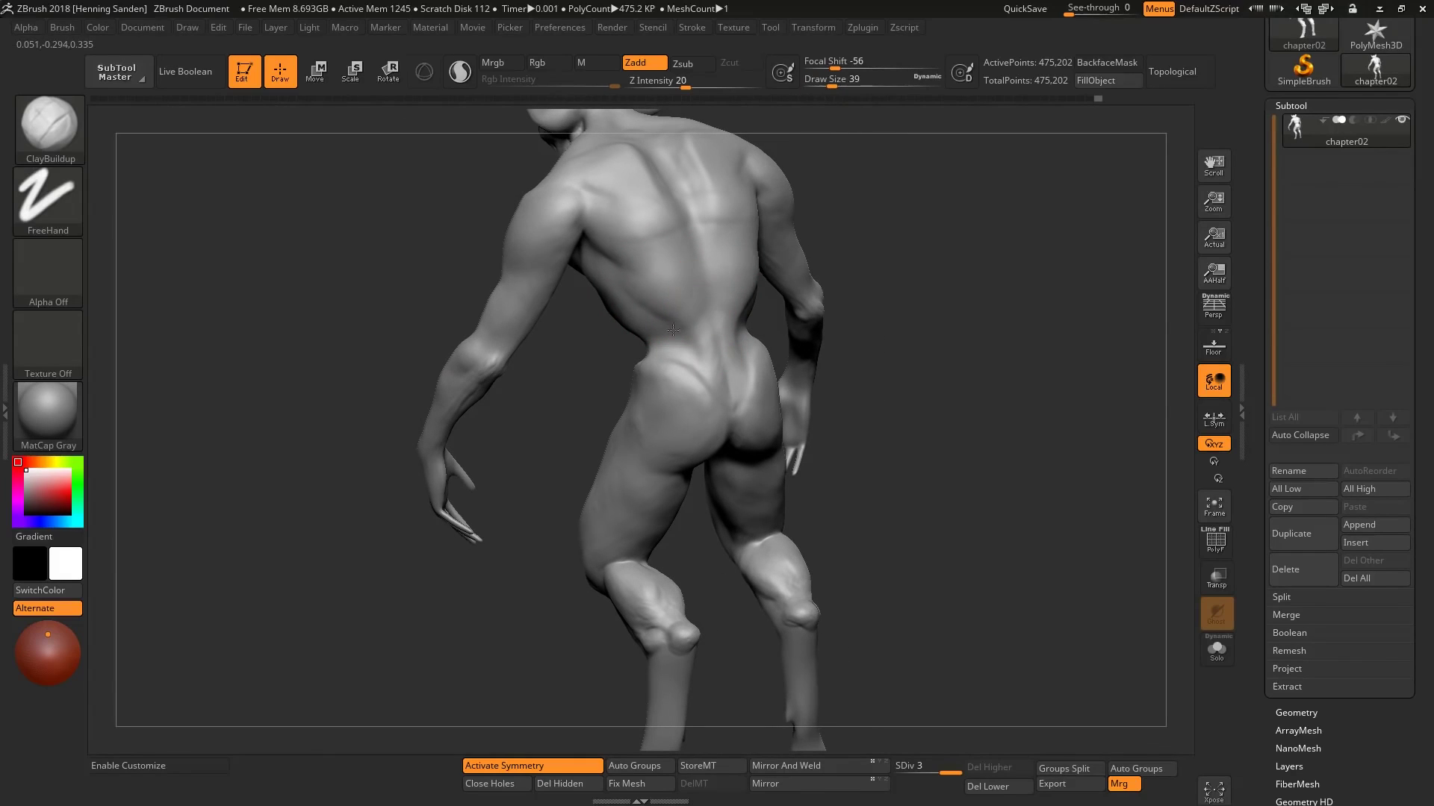
right_click_drag(604, 254, 578, 195)
mouse_move(518, 233)
right_mouse_down()
mouse_move(501, 261)
mouse_move(743, 359)
mouse_move(777, 409)
right_mouse_up()
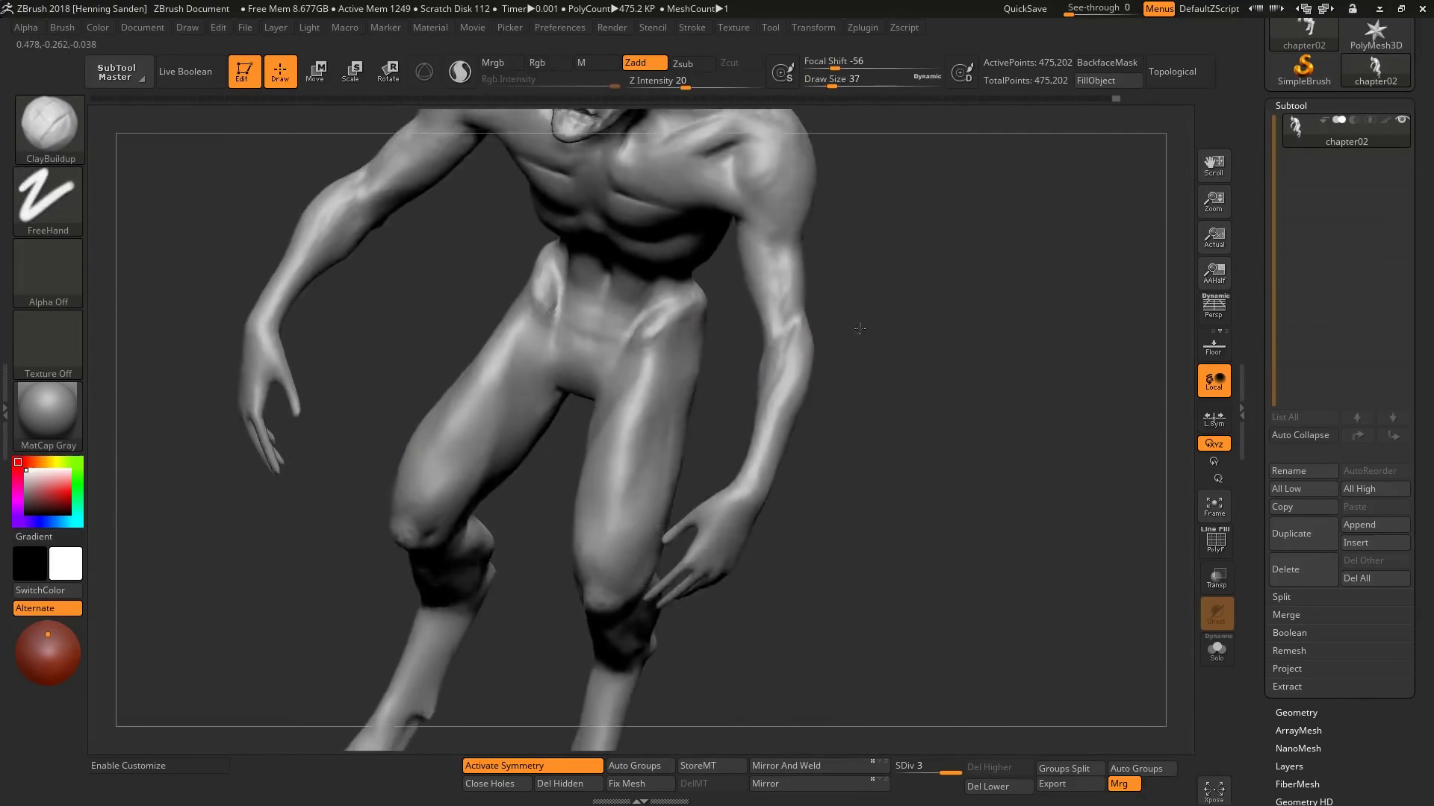
right_click_drag(726, 455, 760, 407)
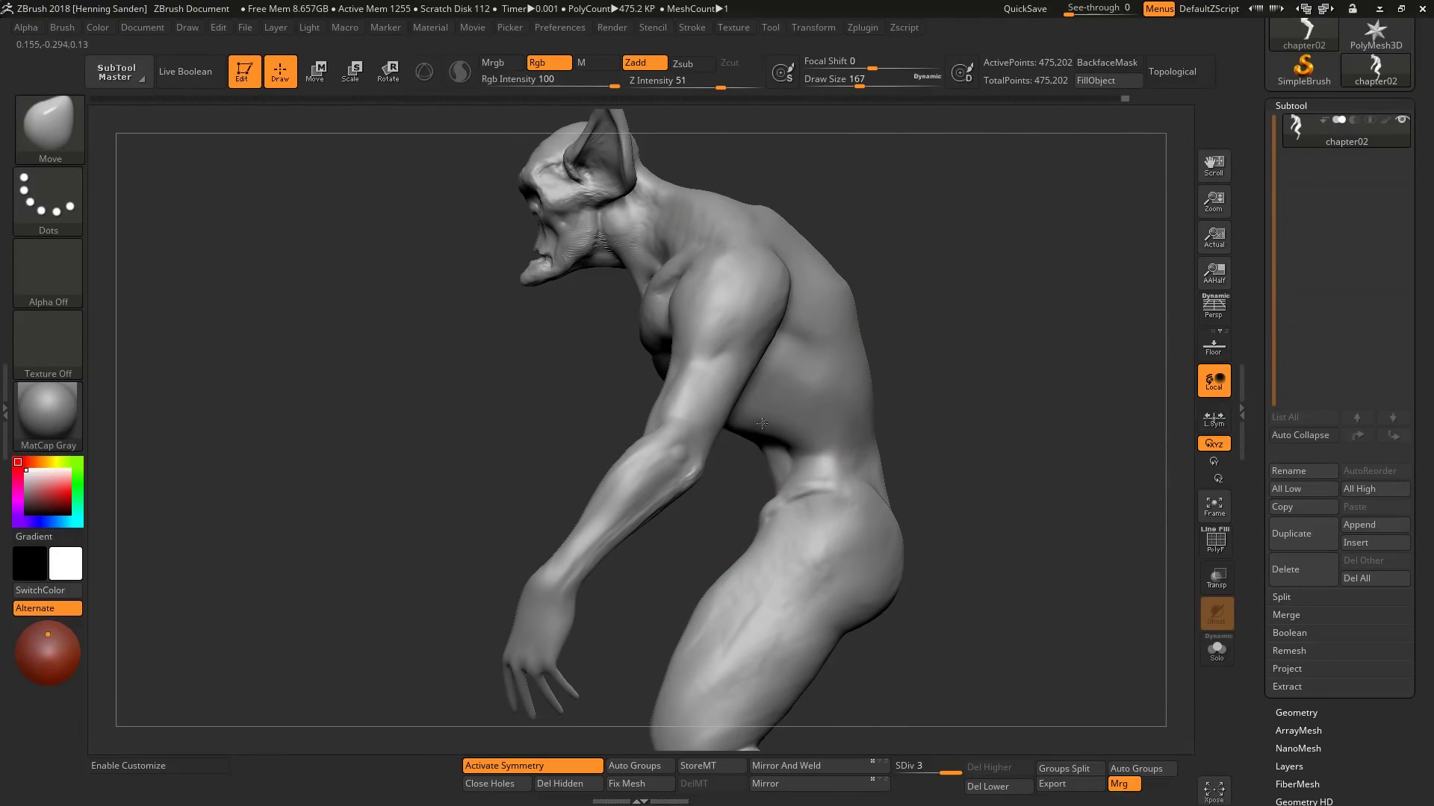
Step: Drop one subdivision level and pull the shoulder surface outward with a smaller Move brush
key("shift+d")
key("s")
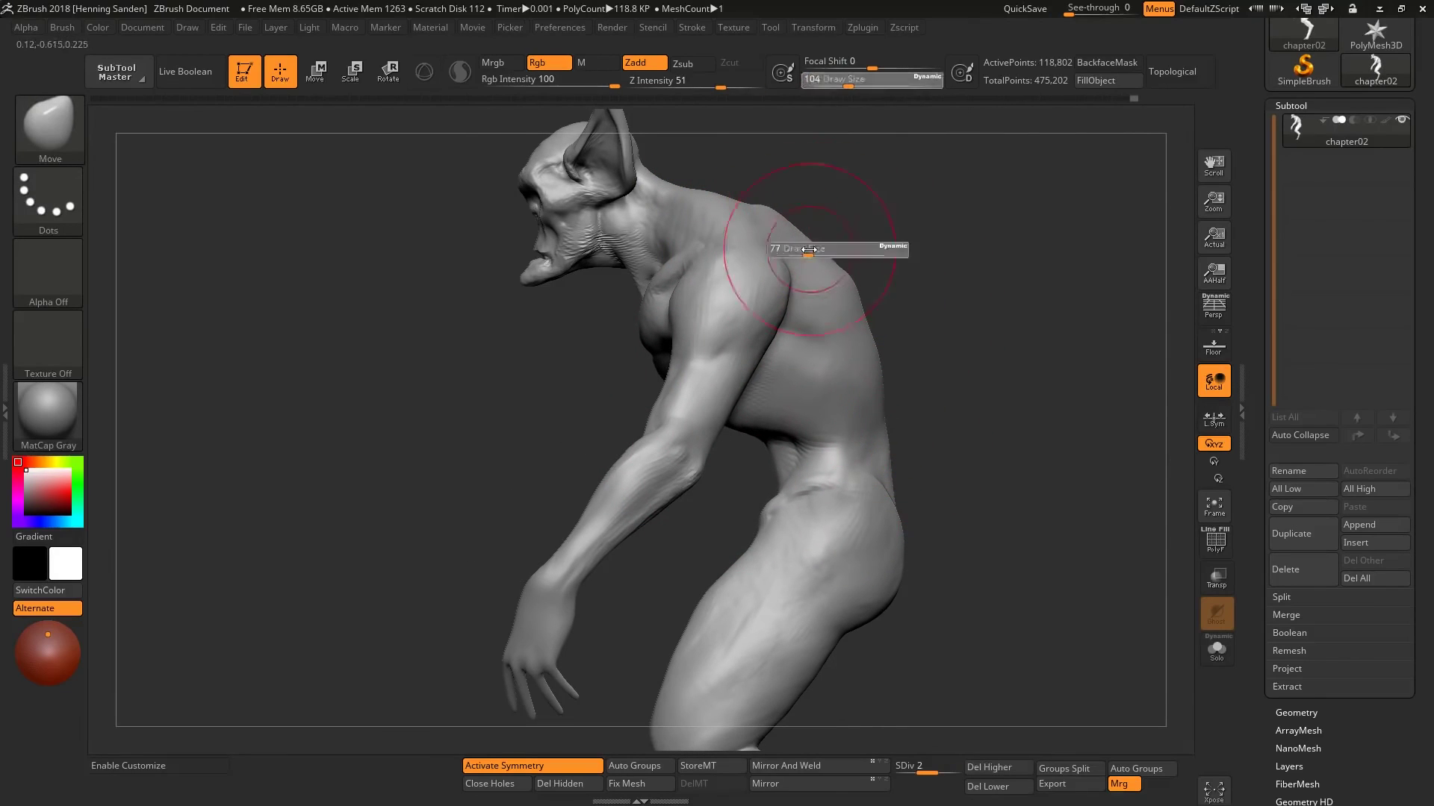
left_click_drag(753, 212, 762, 203)
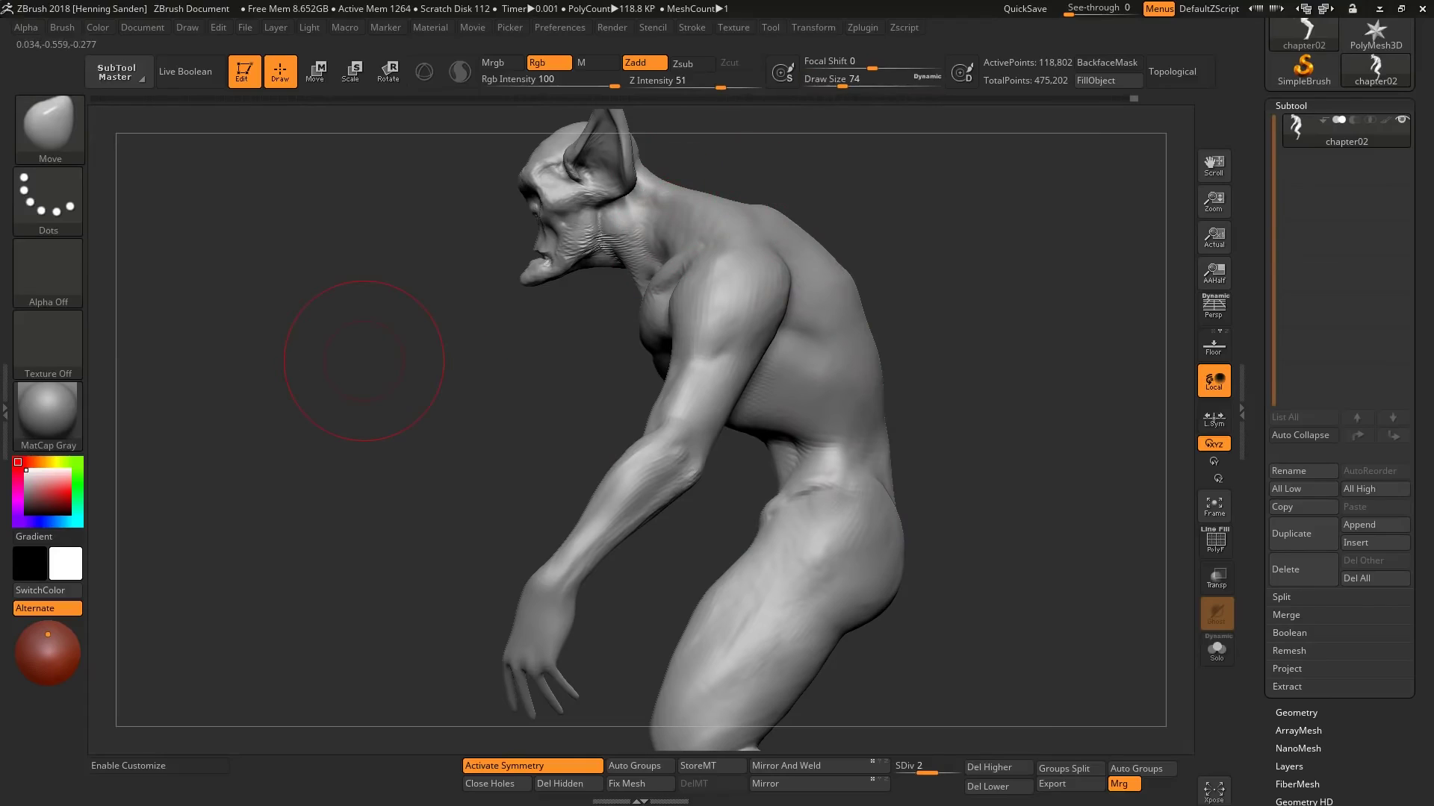
mouse_move(364, 361)
left_mouse_down()
mouse_move(698, 224)
mouse_move(756, 177)
mouse_move(737, 160)
mouse_move(700, 222)
mouse_move(642, 189)
left_mouse_up()
key("s")
key("s")
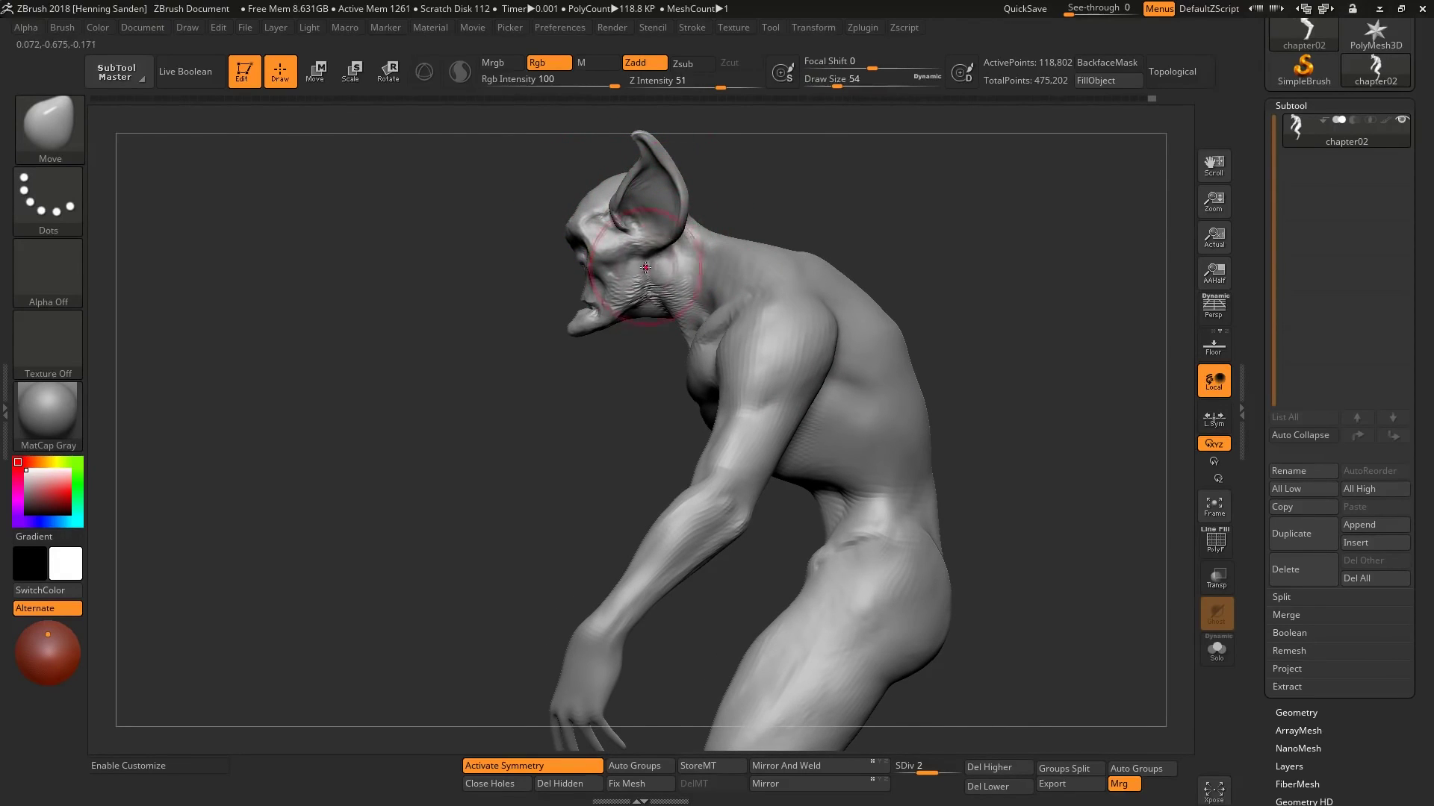
left_click_drag(971, 373, 926, 290, "alt")
key("s")
left_click_drag(736, 296, 712, 296)
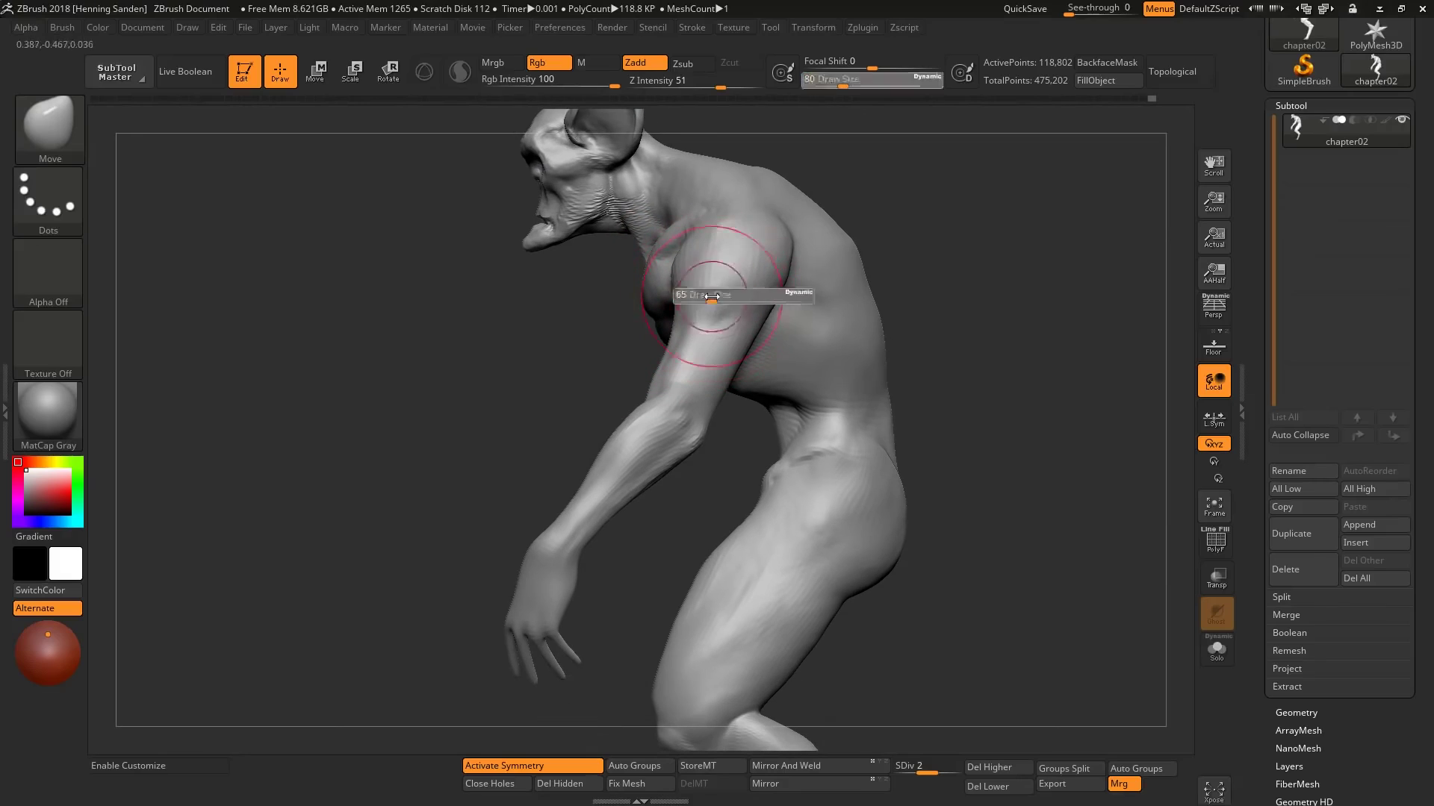
Step: Build up the shoulder and arm with ClayBuildup, then push the forms with Move
key("b")
key("c")
key("b")
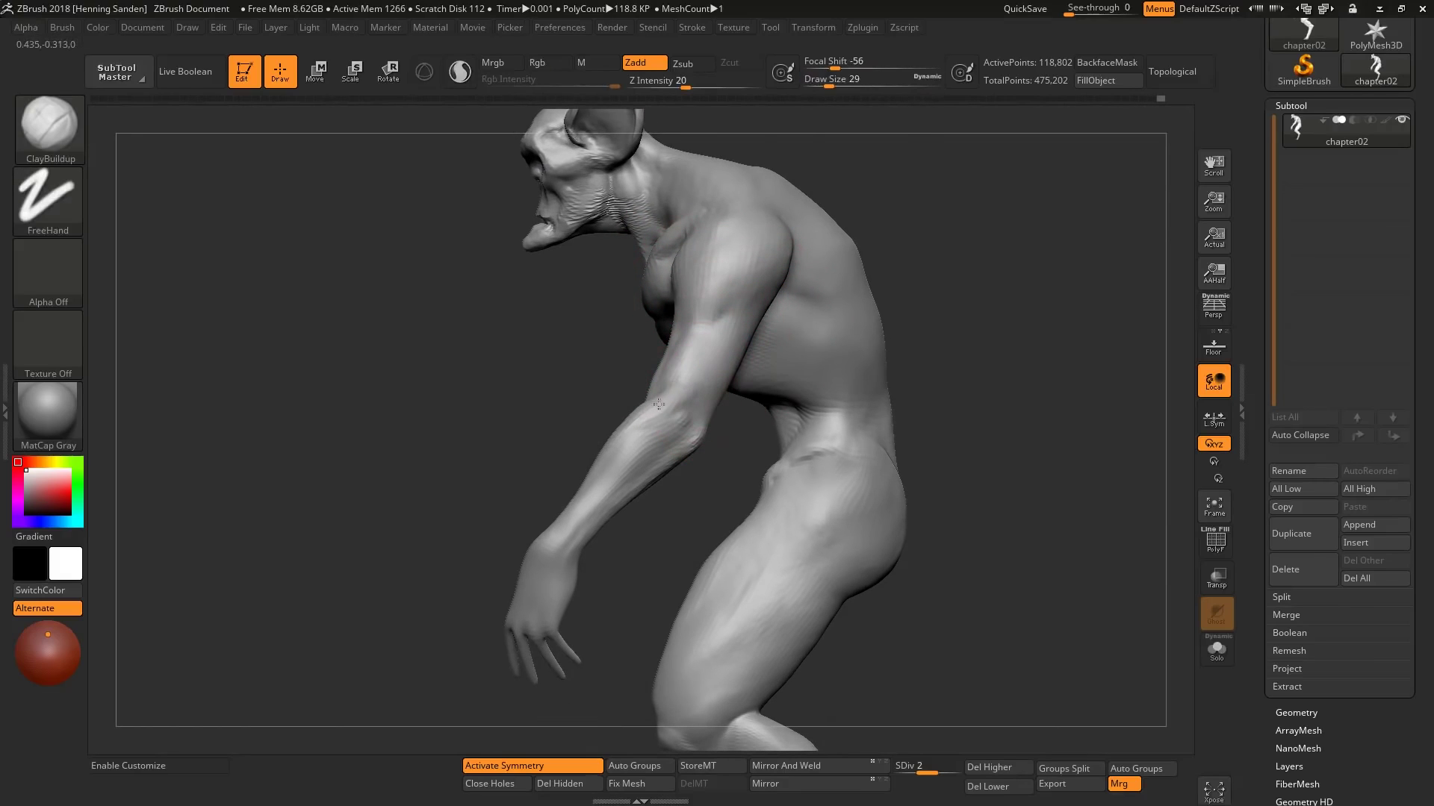
key("b")
key("m")
key("v")
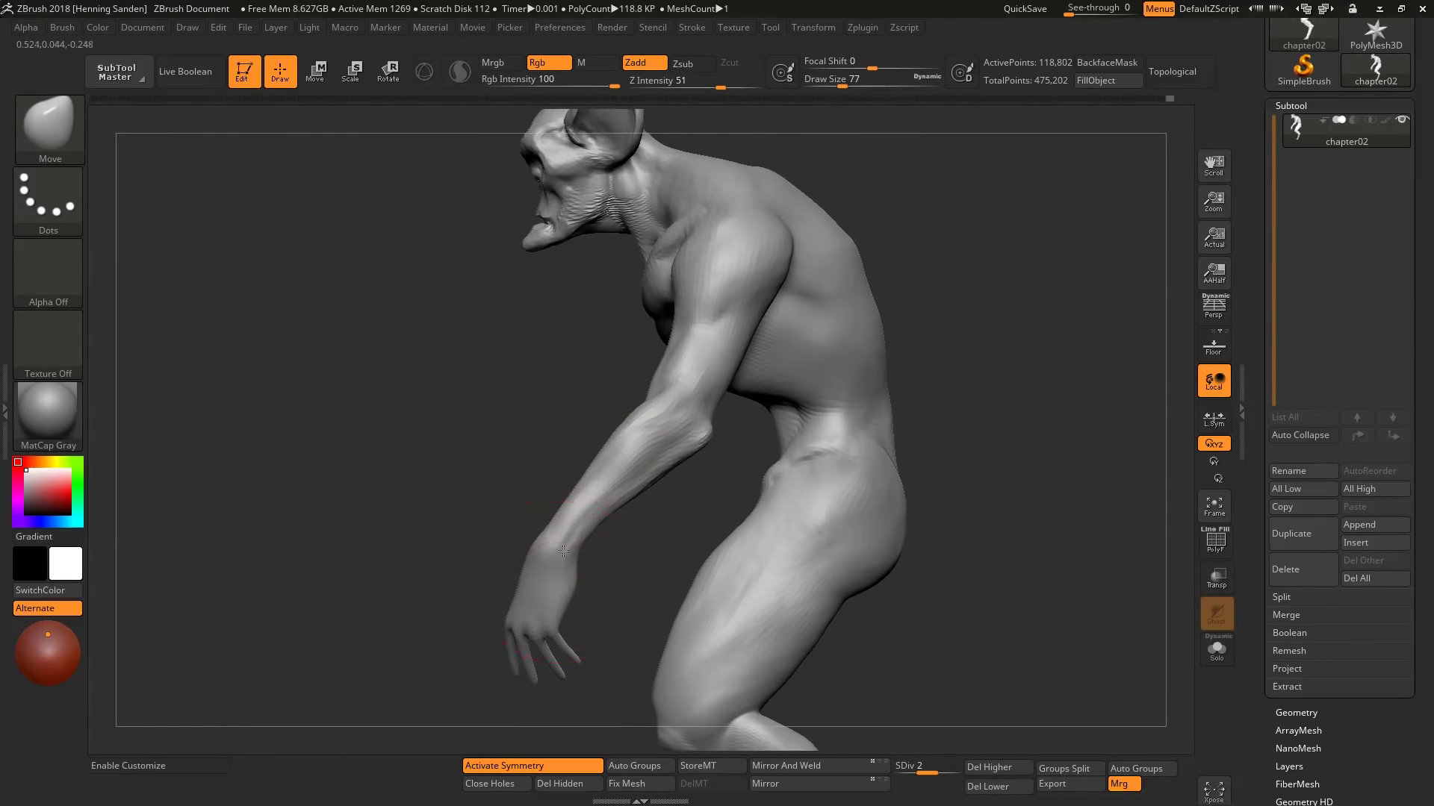
left_click_drag(568, 585, 576, 535, "alt")
Step: Sculpt the arm with the Standard brush, orbiting around it to a framed front view
key("b")
key("s")
key("t")
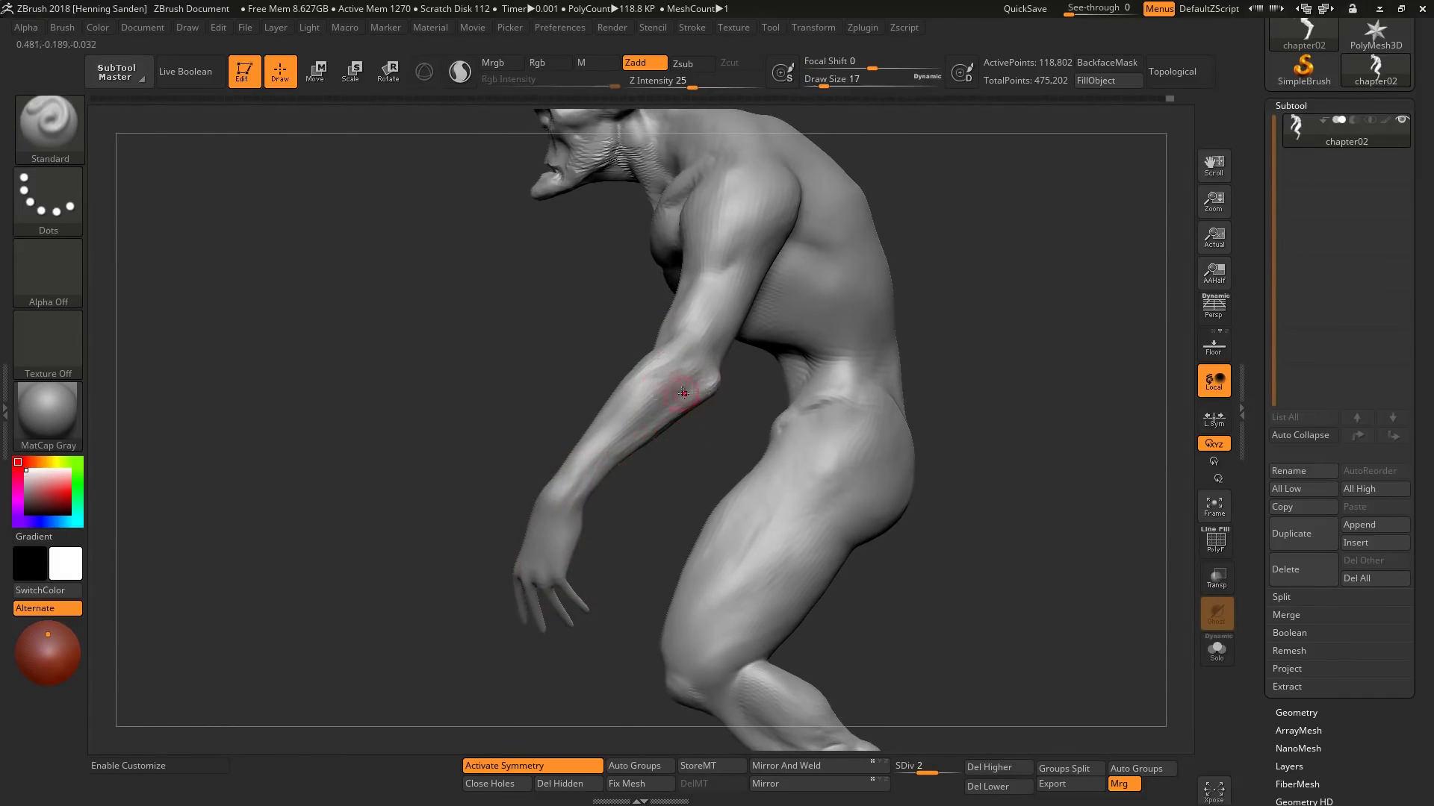
mouse_move(686, 395)
right_mouse_down()
mouse_move(712, 389)
mouse_move(672, 405)
right_mouse_up()
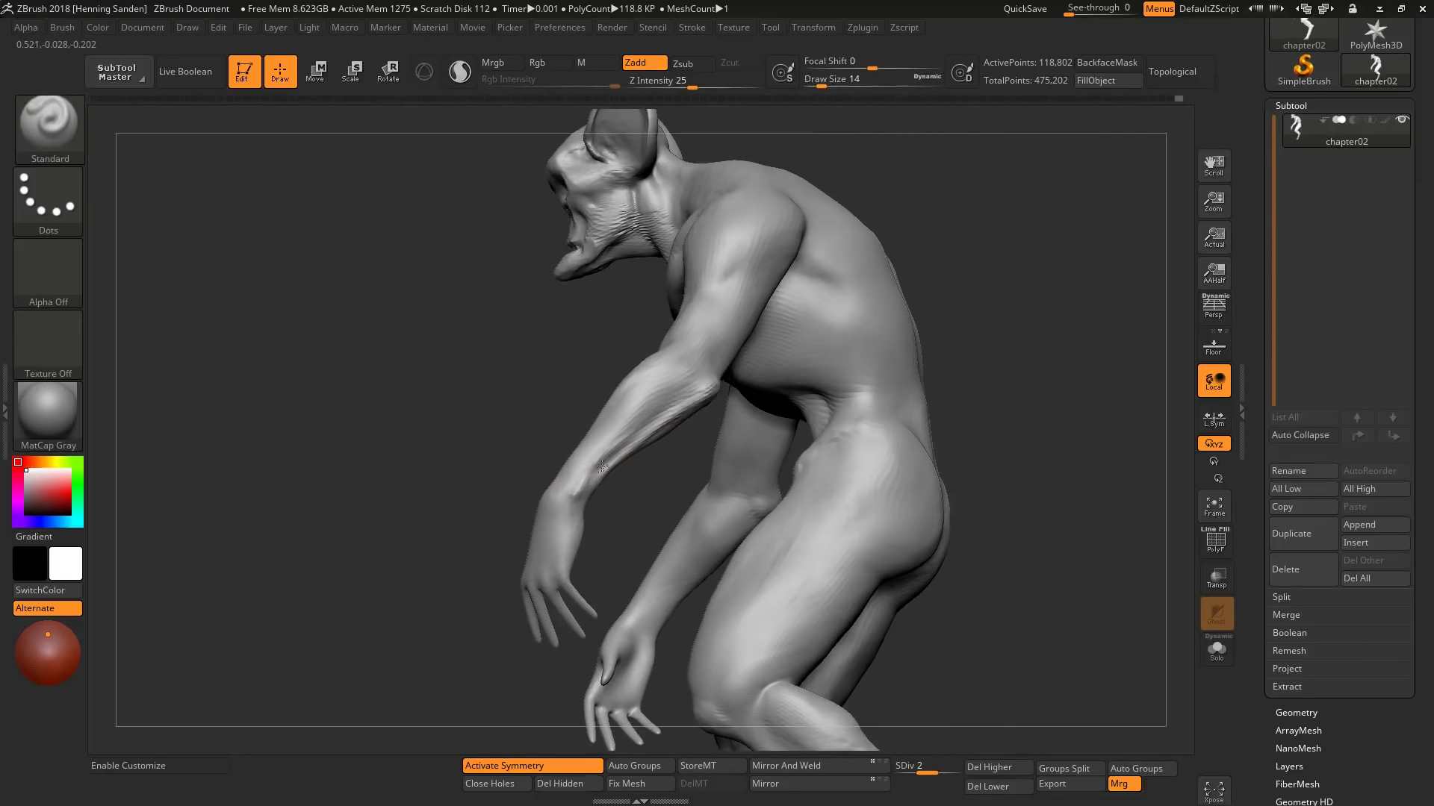
mouse_move(602, 467)
right_mouse_down()
mouse_move(637, 468)
mouse_move(679, 391)
mouse_move(599, 446)
right_mouse_up()
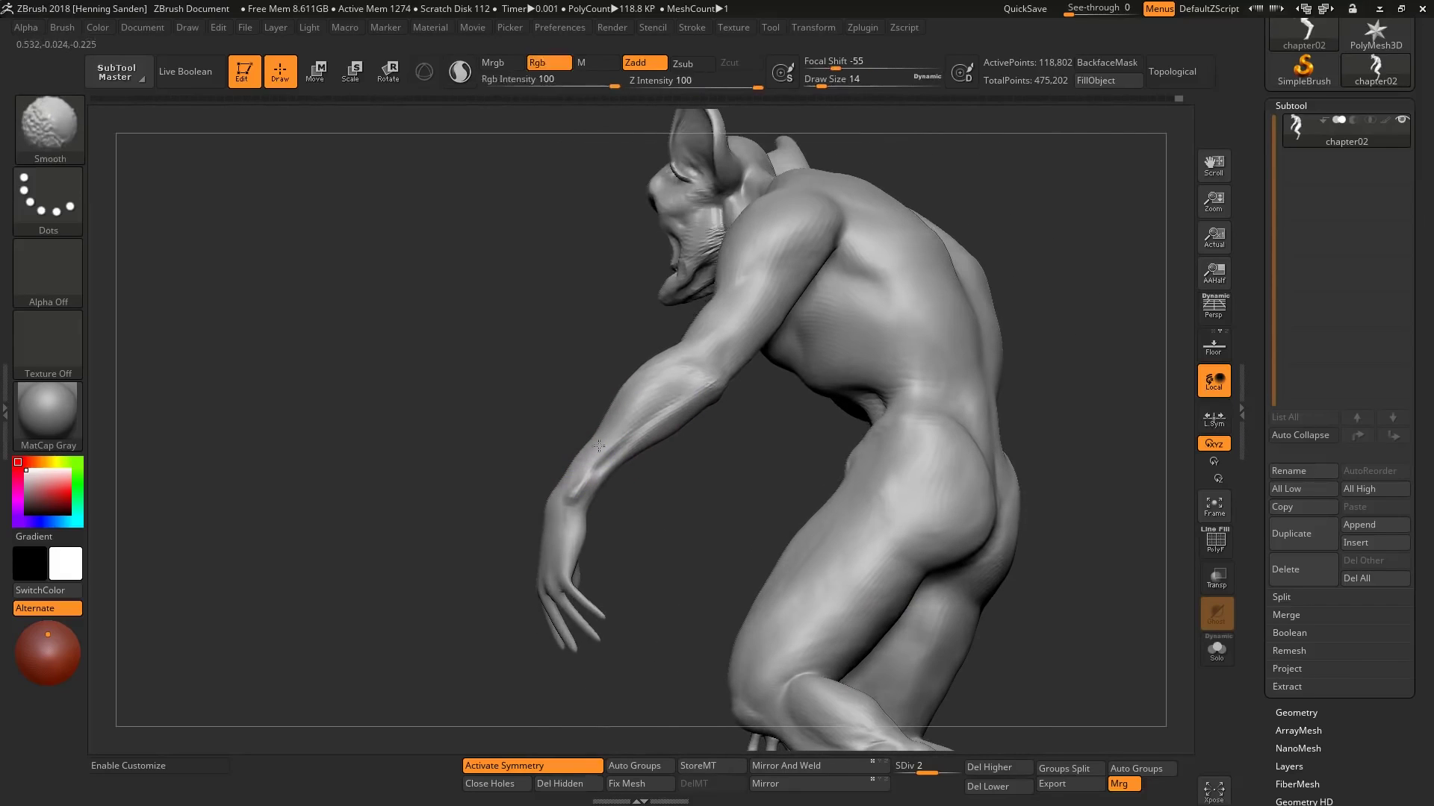
mouse_move(708, 391)
right_mouse_down()
mouse_move(597, 400)
mouse_move(618, 399)
mouse_move(595, 359)
mouse_move(612, 369)
mouse_move(593, 382)
mouse_move(531, 352)
right_mouse_up()
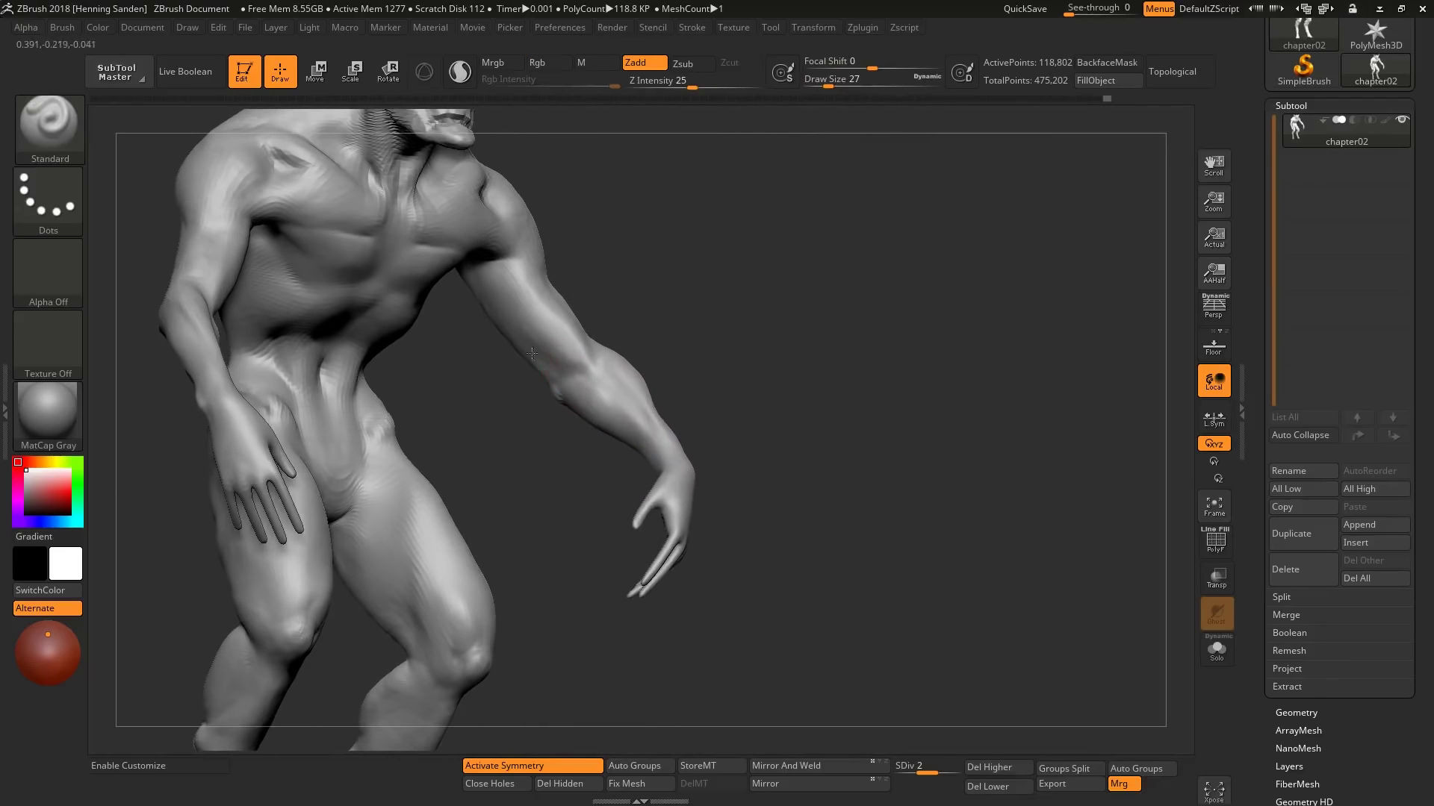
mouse_move(499, 306)
right_mouse_down()
mouse_move(504, 317)
mouse_move(723, 298)
mouse_move(544, 449)
mouse_move(543, 416)
mouse_move(555, 452)
mouse_move(642, 463)
mouse_move(663, 446)
mouse_move(672, 511)
right_mouse_up()
key("f")
Step: Build up the back, hips and buttocks with ClayBuildup from rear and side views
key("b")
key("c")
key("b")
right_click_drag(606, 472, 486, 492)
key("s")
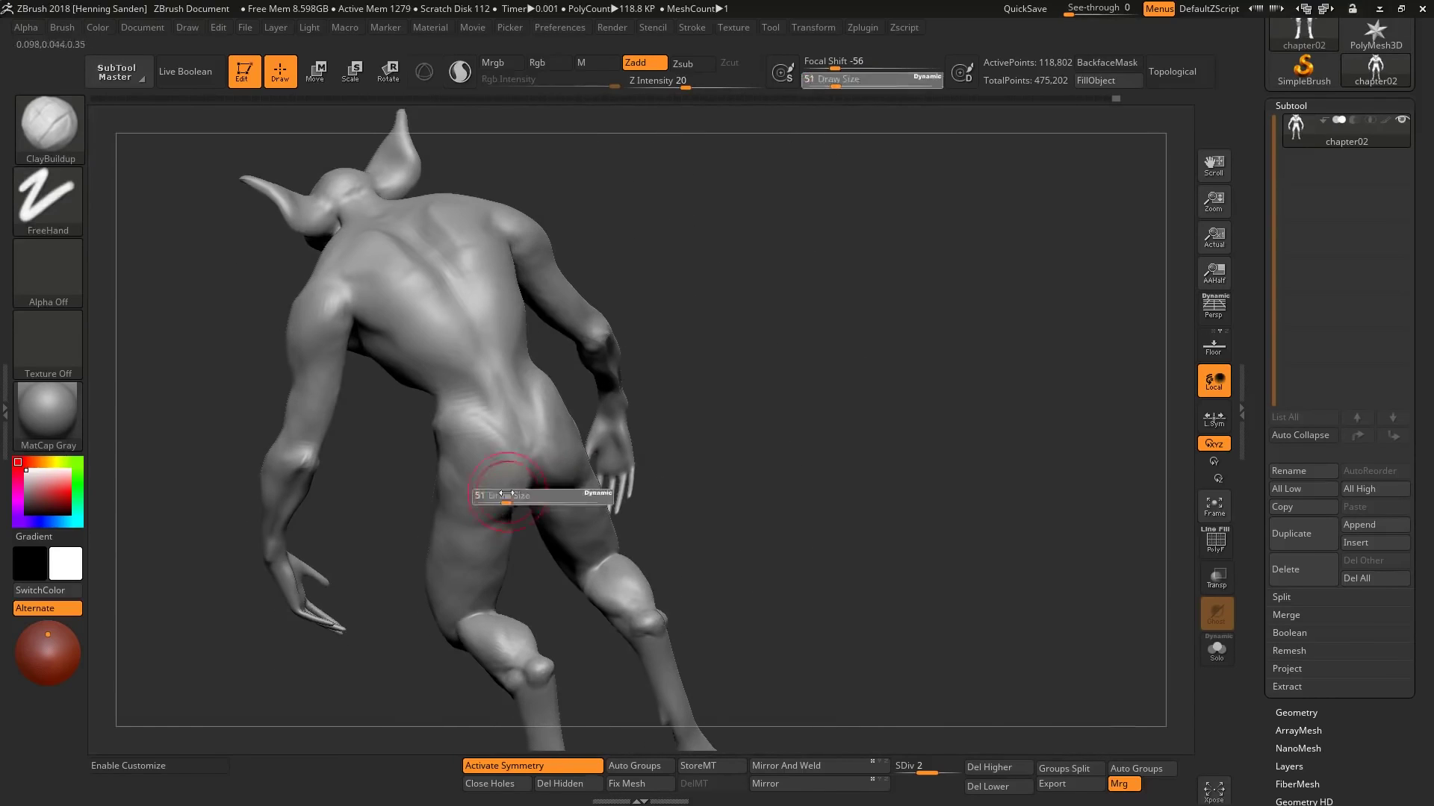
left_click_drag(523, 497, 499, 482)
mouse_move(475, 451)
right_mouse_down("alt")
mouse_move(611, 519)
mouse_move(575, 411)
right_mouse_up("alt")
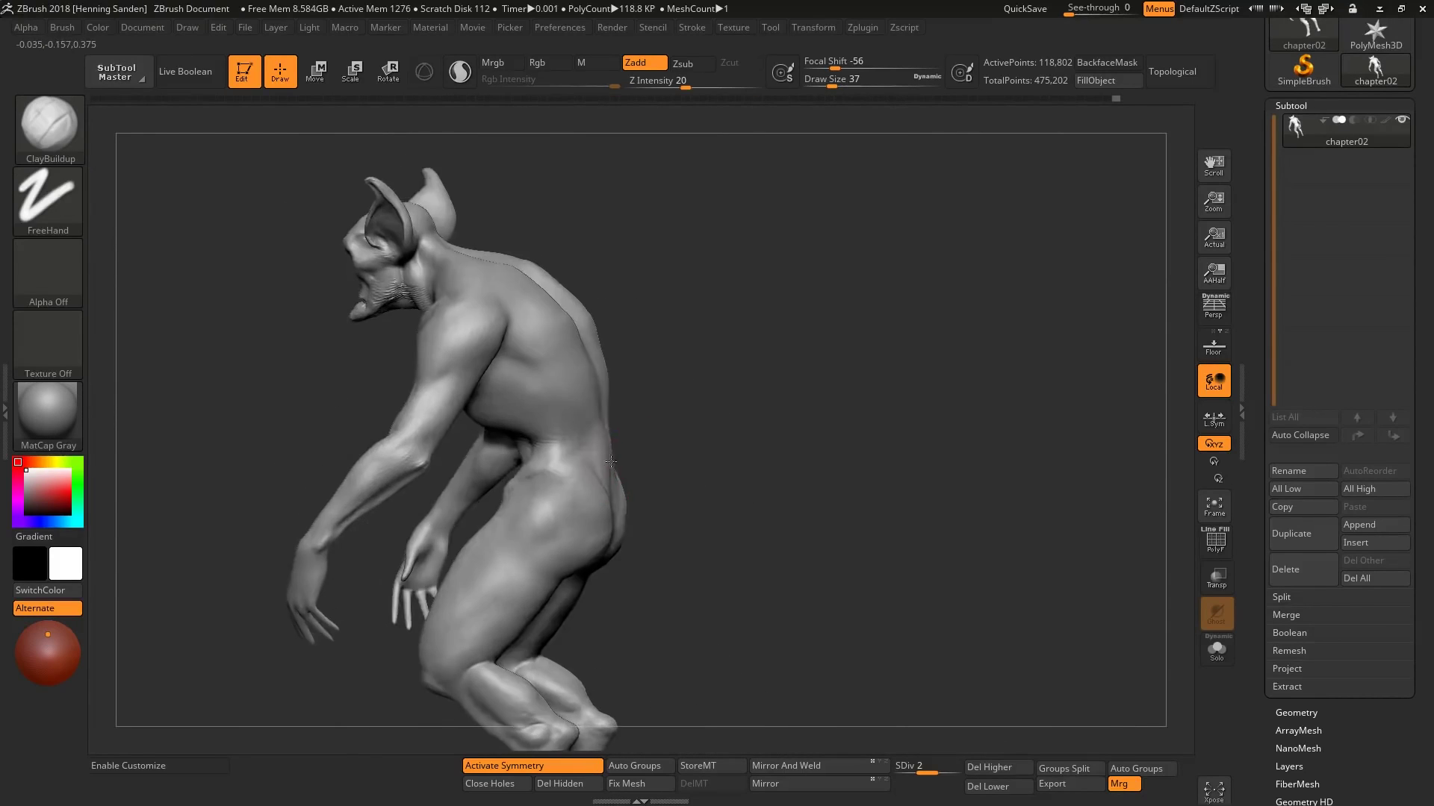
key("s")
left_click_drag(576, 406, 560, 372)
mouse_move(551, 375)
right_mouse_down()
mouse_move(614, 313)
mouse_move(238, 456)
right_mouse_up()
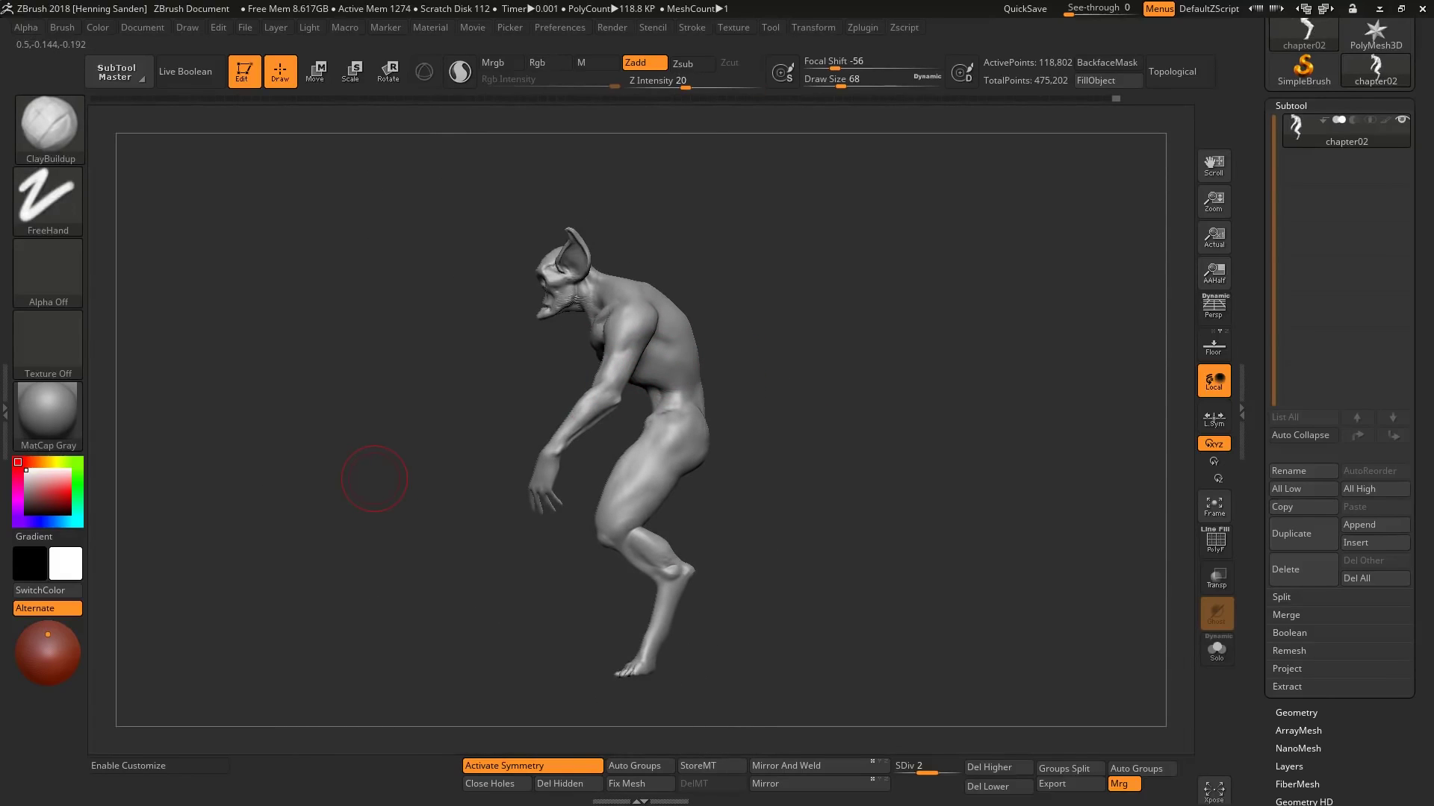
right_click_drag(657, 448, 655, 416)
Step: Reshape the crouched thigh with a resized Move brush
key("b")
key("m")
key("v")
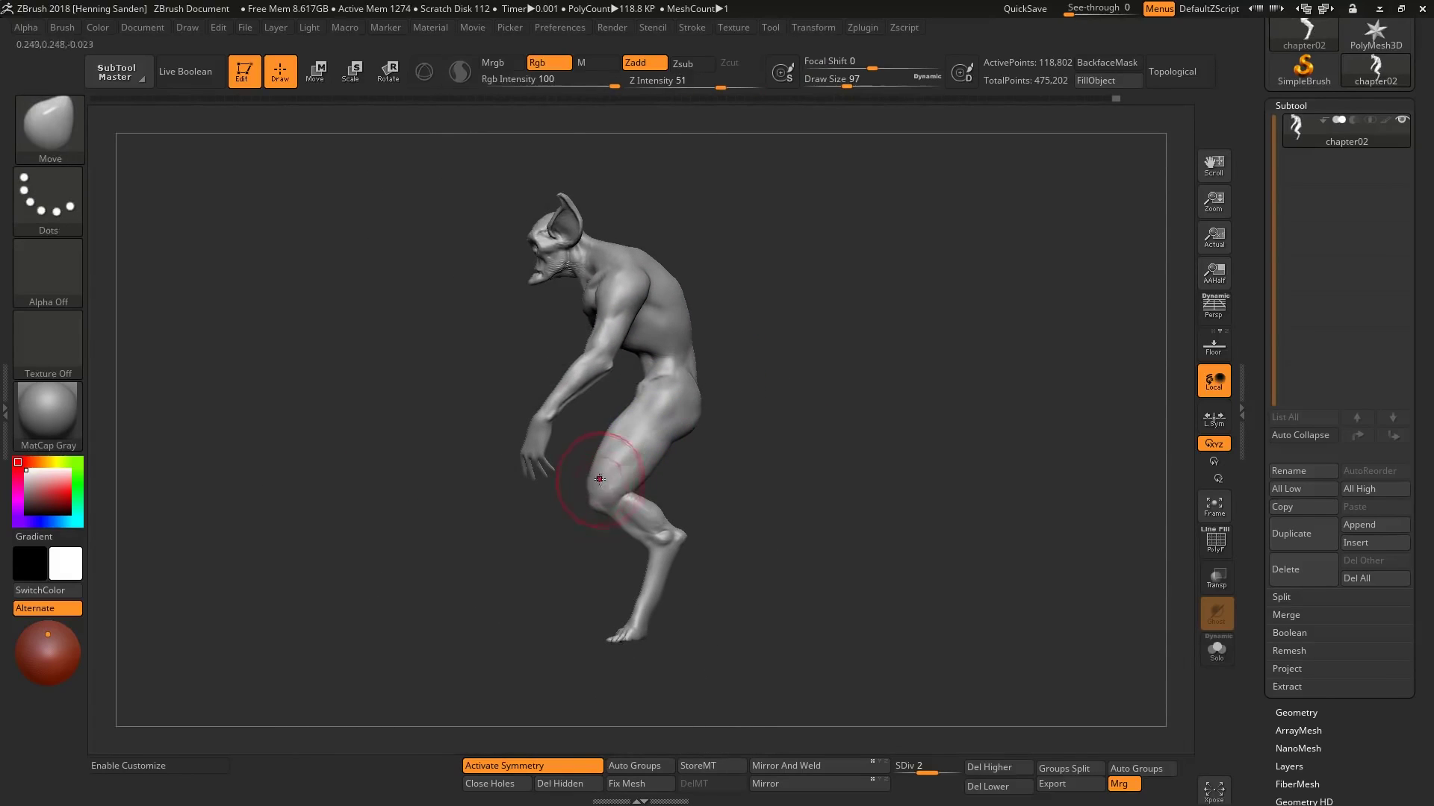
right_click_drag(609, 480, 575, 480, "ctrl")
key("s")
left_click_drag(576, 480, 583, 480)
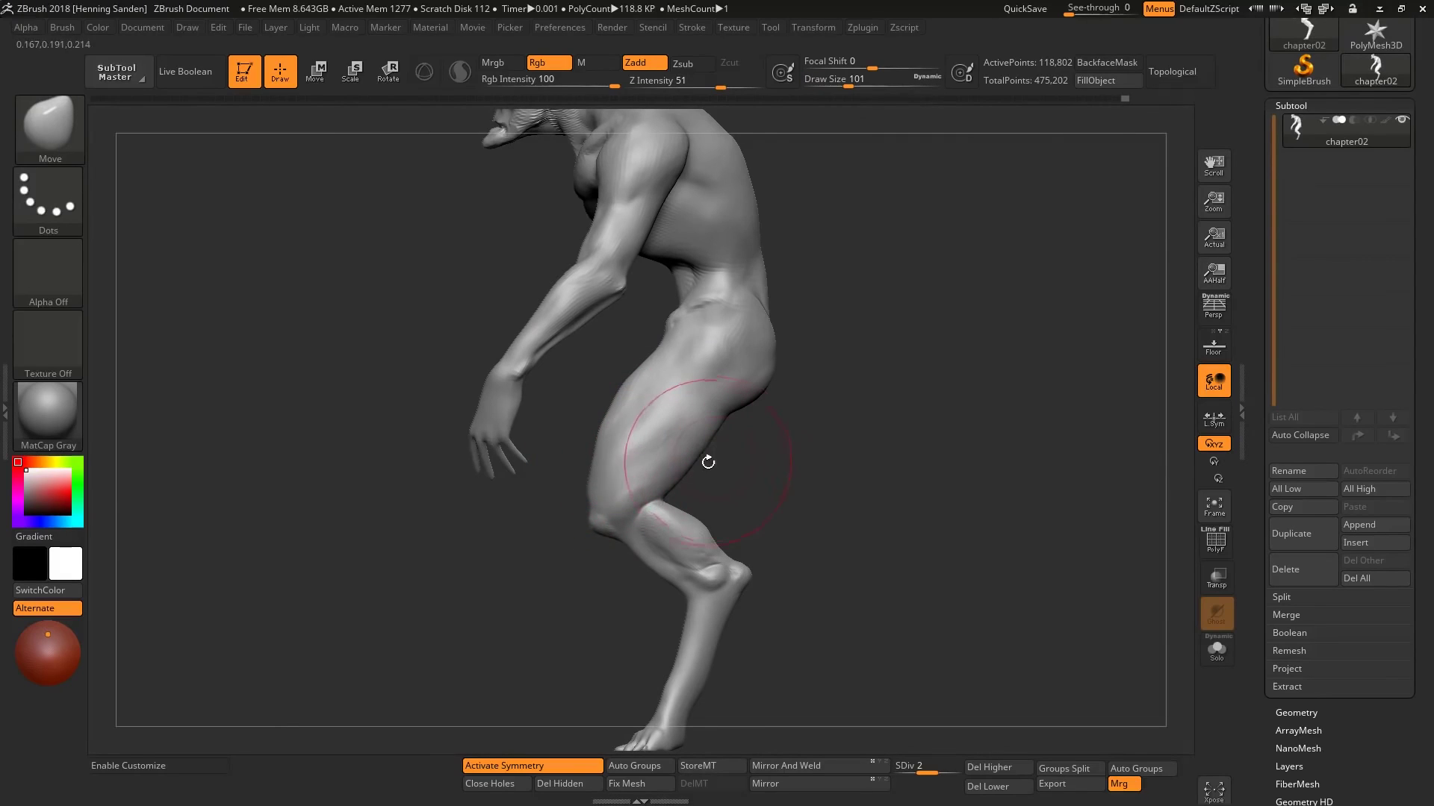
right_click_drag(675, 537, 673, 454, "alt")
Step: Refine the knee with a smaller Move brush, smooth it, and inspect the lower leg
key("s")
left_click_drag(739, 323, 611, 324)
key("s")
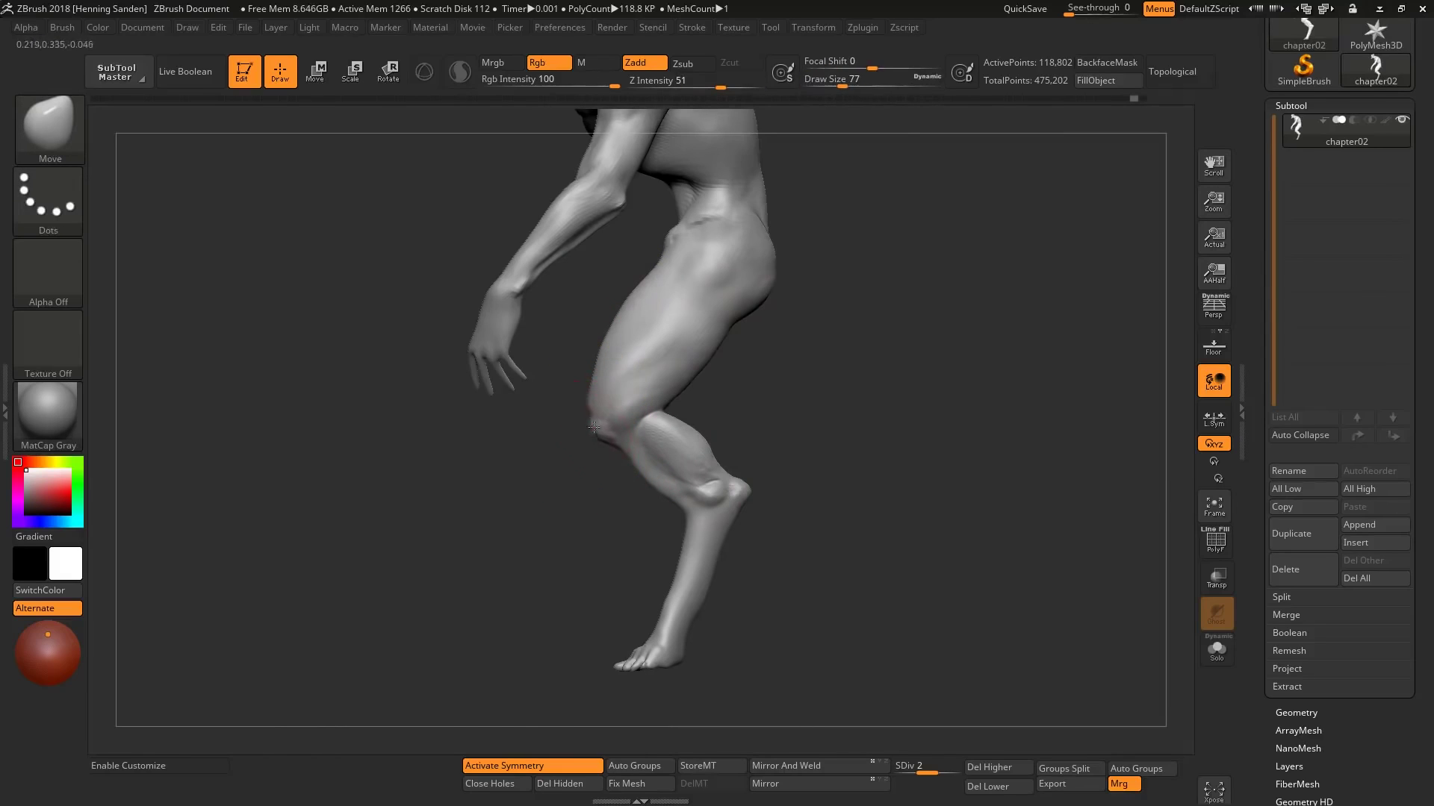
key("shift")
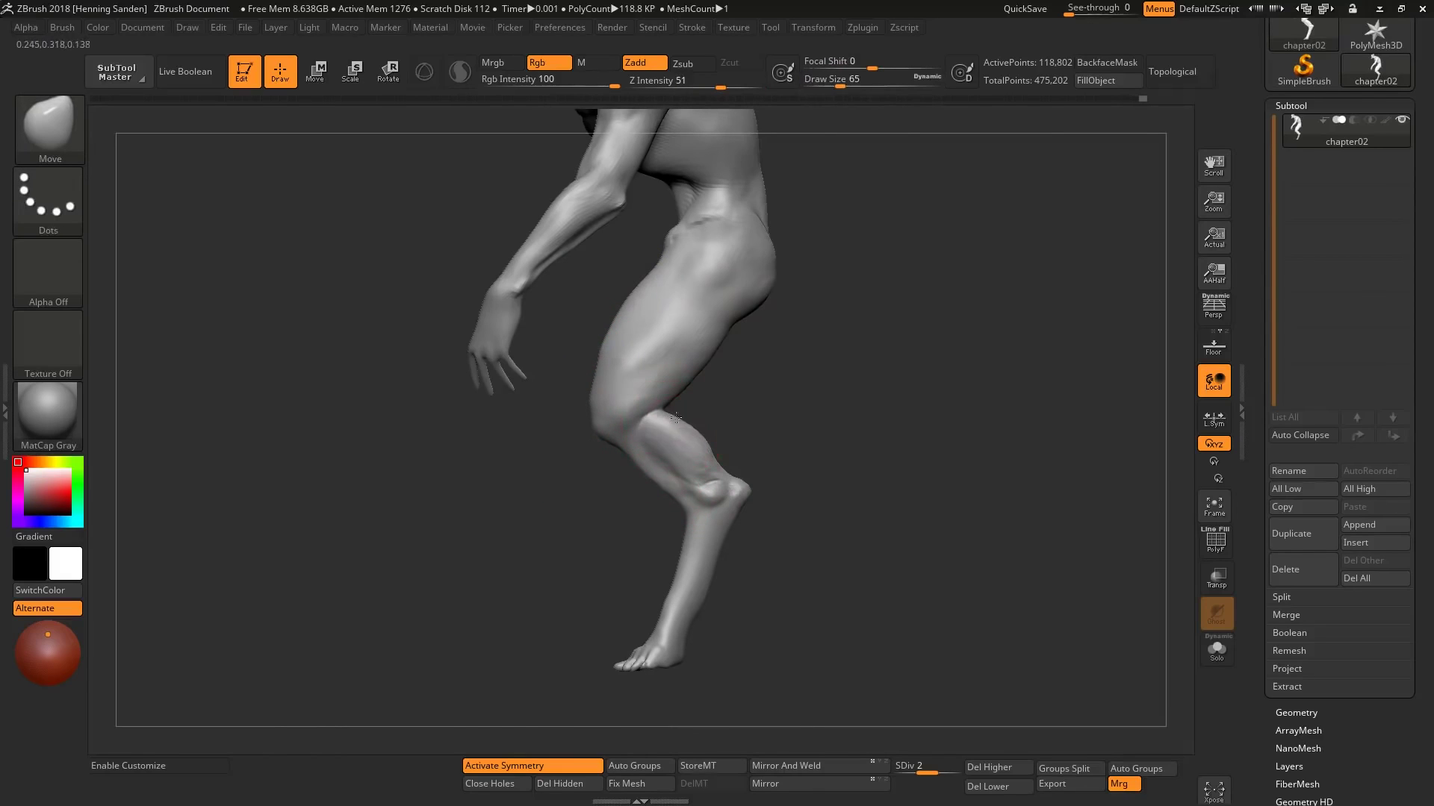
mouse_move(676, 418)
right_mouse_down("shift")
mouse_move(778, 459)
mouse_move(687, 590)
mouse_move(660, 671)
mouse_move(661, 648)
right_mouse_up("shift")
right_click_drag(724, 531, 707, 503, "ctrl")
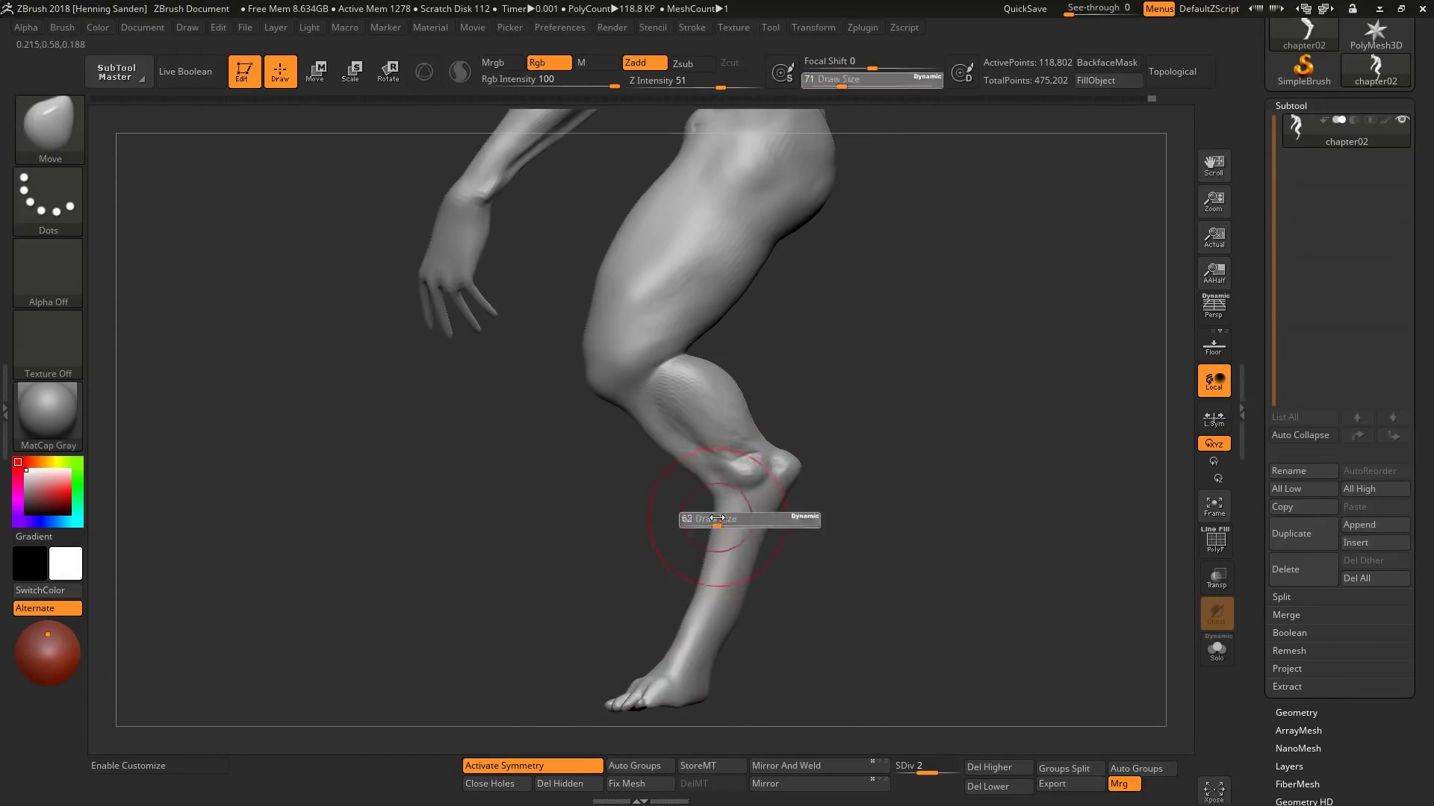
Step: Build up both knees with ClayBuildup, checking from below and the front
key("b")
key("c")
key("b")
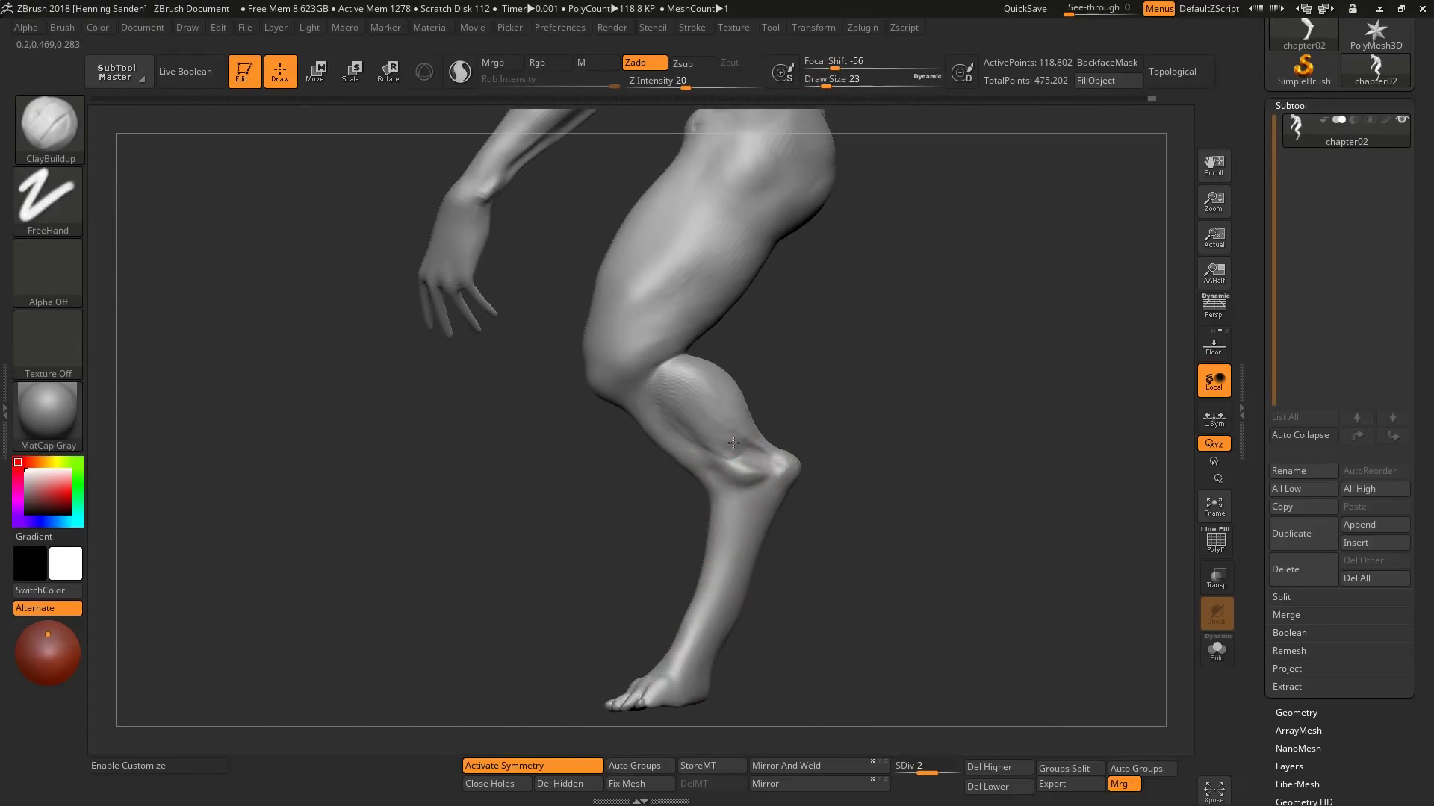
mouse_move(733, 443)
right_mouse_down()
mouse_move(745, 469)
mouse_move(679, 454)
mouse_move(676, 508)
mouse_move(719, 584)
right_mouse_up()
right_click_drag(688, 540, 706, 577)
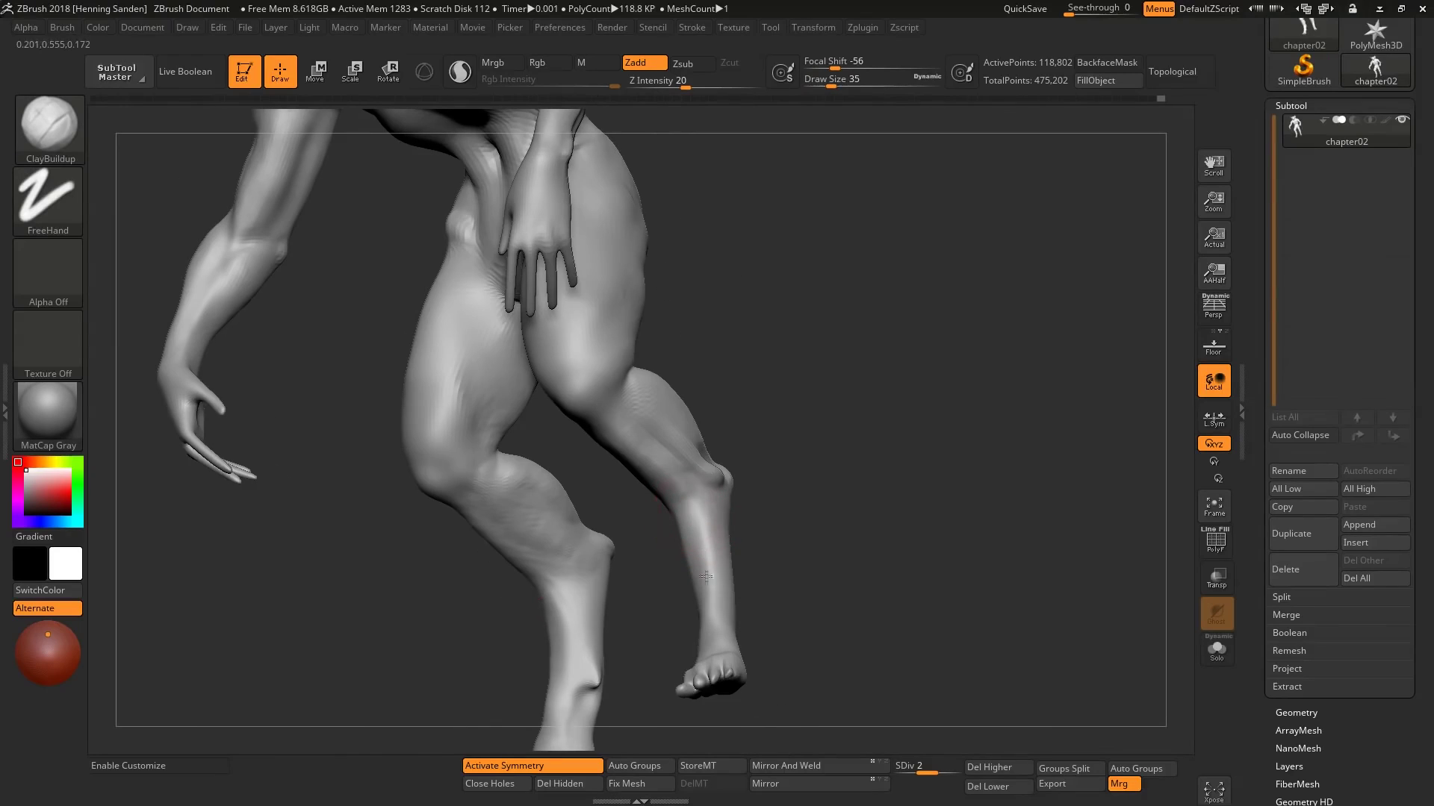
right_click_drag(708, 635, 646, 441)
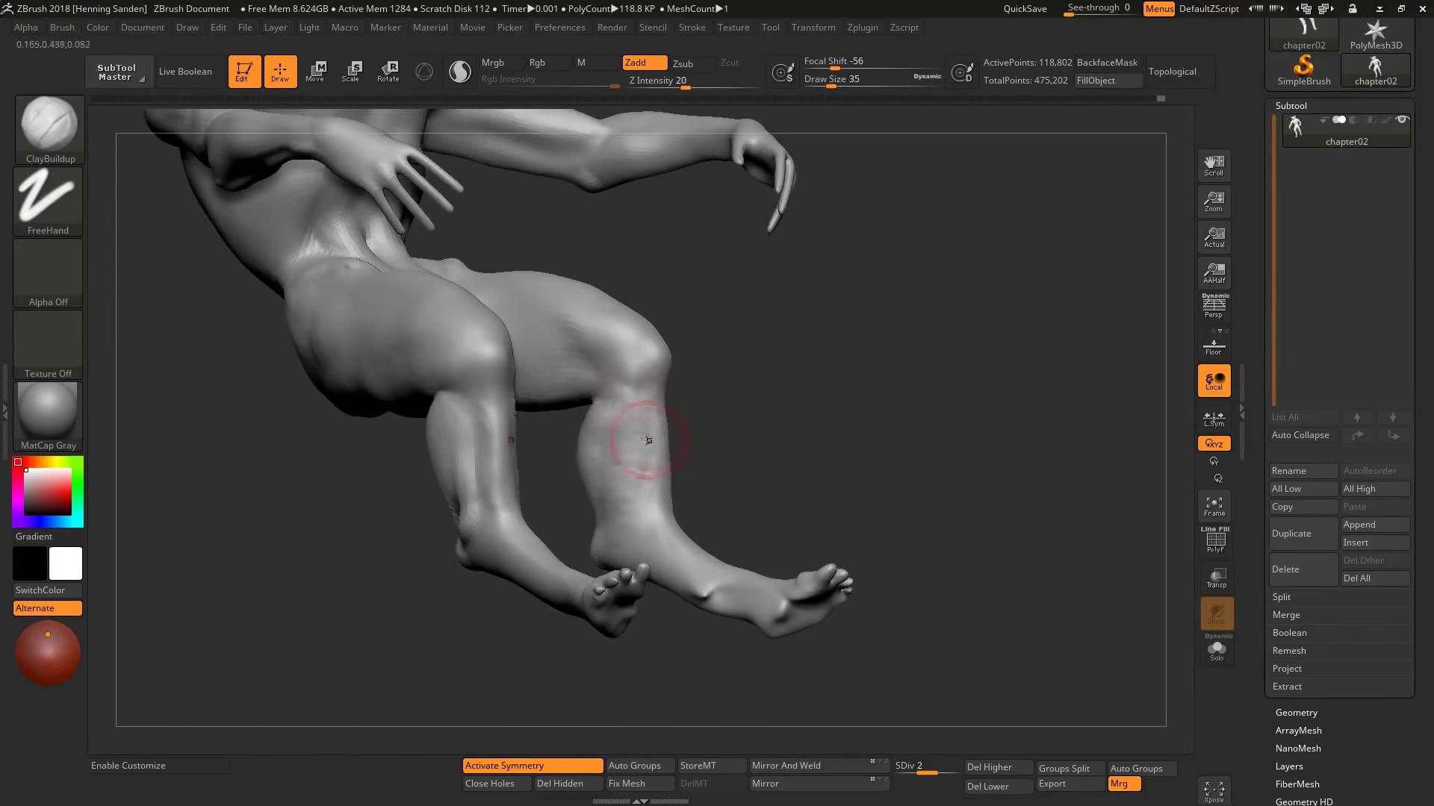
mouse_move(646, 546)
right_mouse_down()
mouse_move(714, 567)
mouse_move(639, 524)
mouse_move(627, 501)
mouse_move(567, 501)
mouse_move(501, 445)
mouse_move(481, 474)
right_mouse_up()
key("f")
Step: Shape the calves from the back view, alternating ClayBuildup and Move
key("b")
key("c")
key("b")
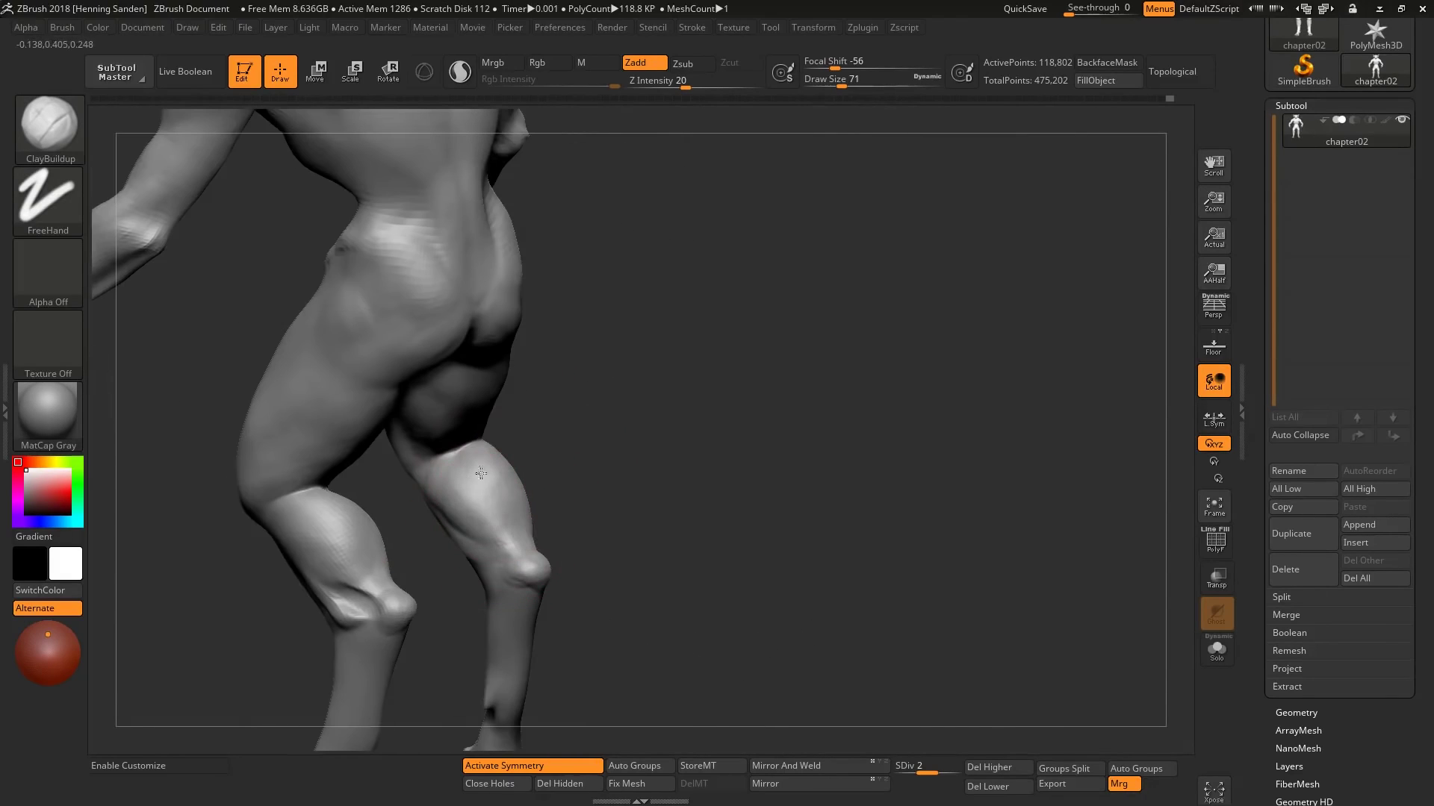
mouse_move(494, 539)
right_mouse_down()
mouse_move(534, 576)
mouse_move(752, 537)
mouse_move(711, 570)
mouse_move(818, 562)
mouse_move(729, 528)
mouse_move(757, 545)
right_mouse_up()
key("b")
key("m")
key("v")
key("b")
key("c")
key("b")
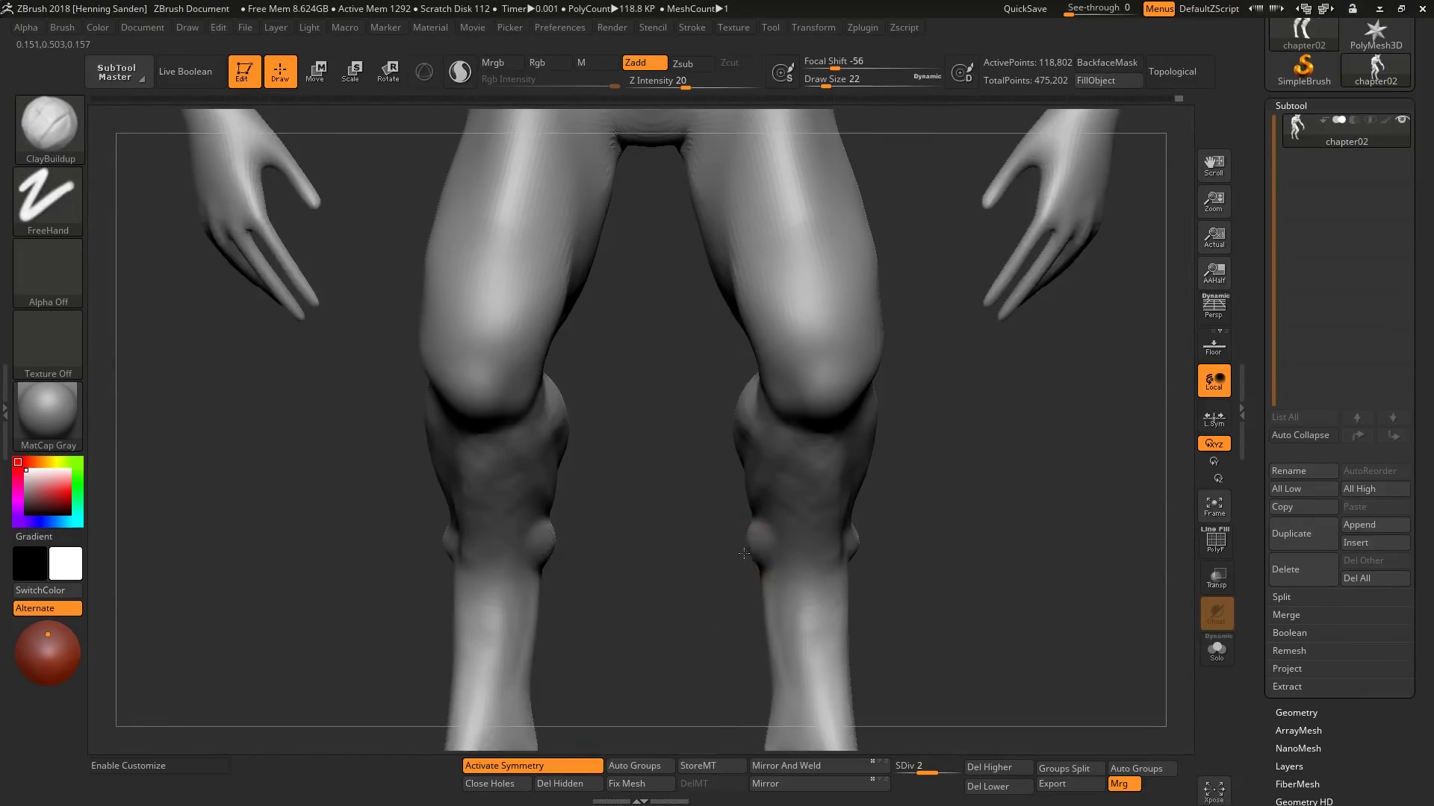
key("b")
key("m")
key("v")
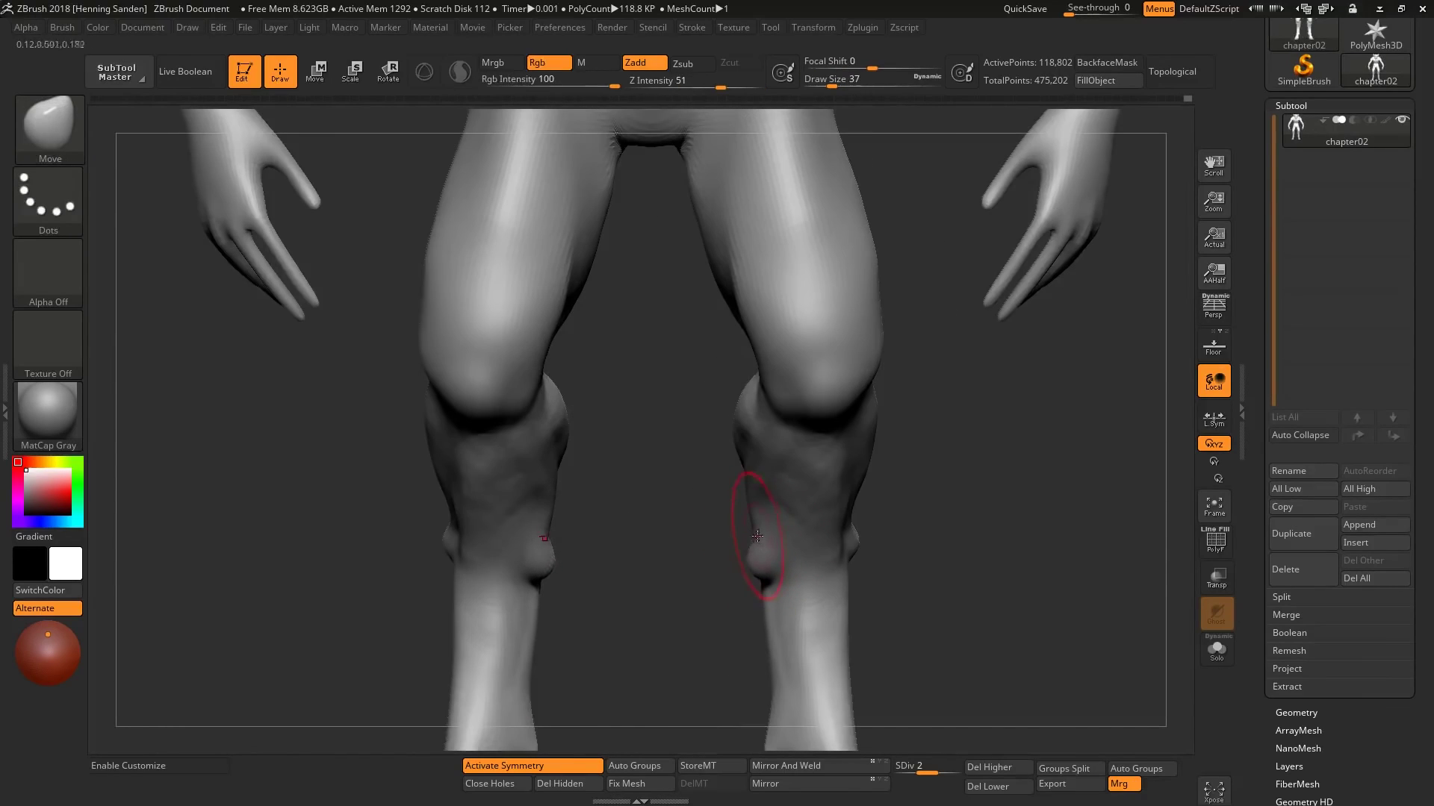
Step: Refine knees and calves at angled views with ClayBuildup and Smooth at brush size 33
key("s")
left_click_drag(760, 439, 770, 439)
mouse_move(762, 455)
right_mouse_down()
mouse_move(793, 439)
mouse_move(790, 456)
right_mouse_up()
key("b")
key("c")
key("b")
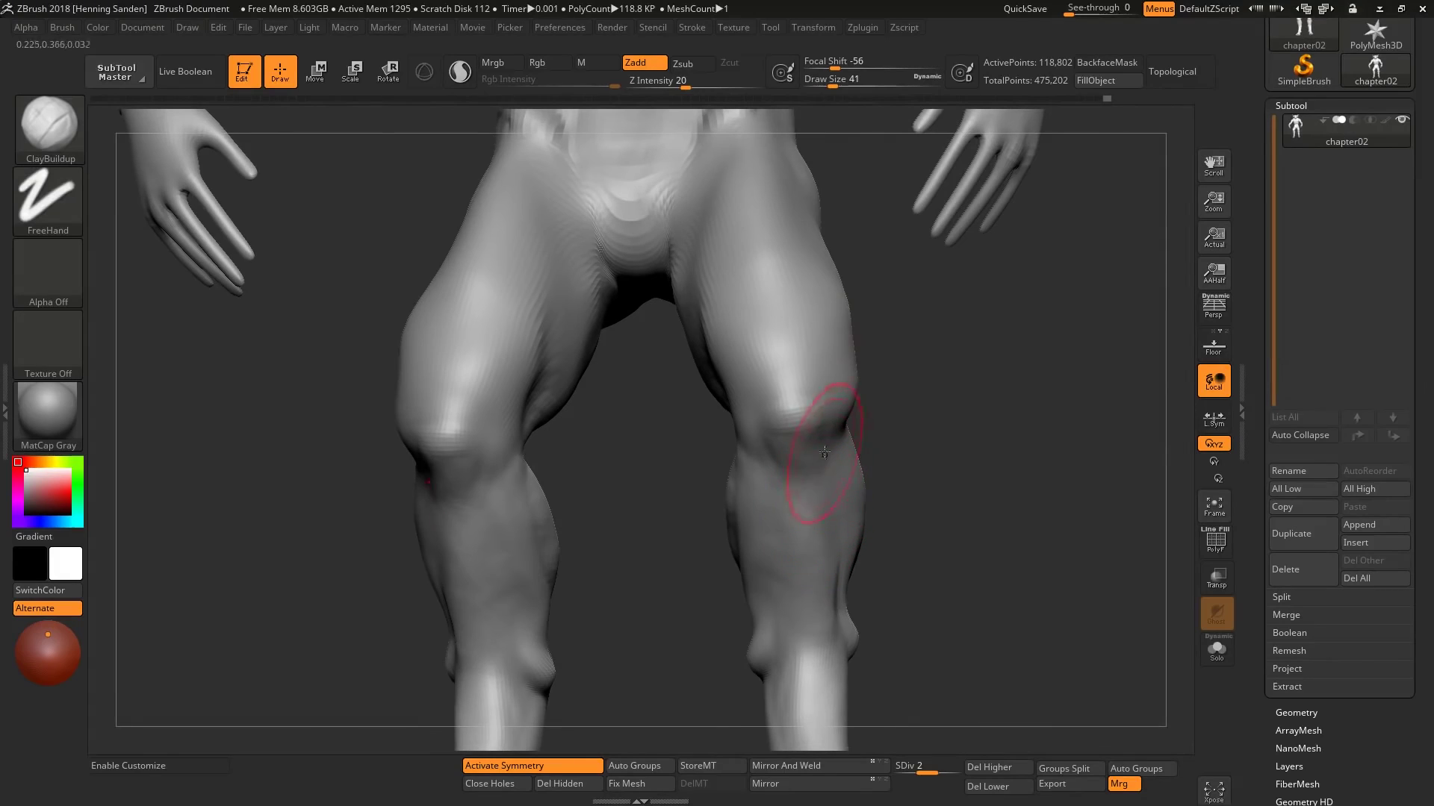
right_click_drag(889, 378, 944, 344)
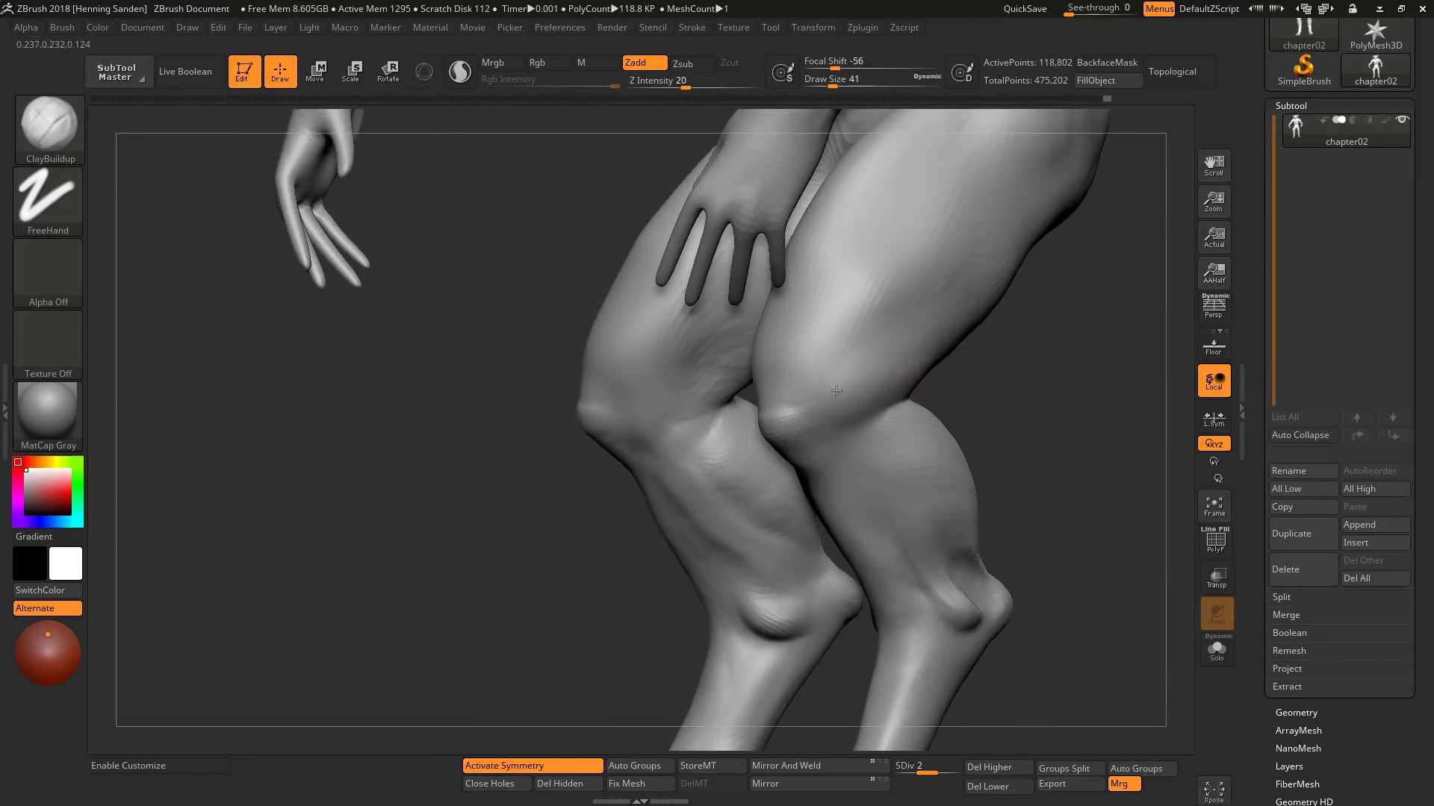
mouse_move(836, 390)
right_mouse_down()
mouse_move(793, 433)
mouse_move(831, 485)
mouse_move(845, 421)
right_mouse_up()
key("shift")
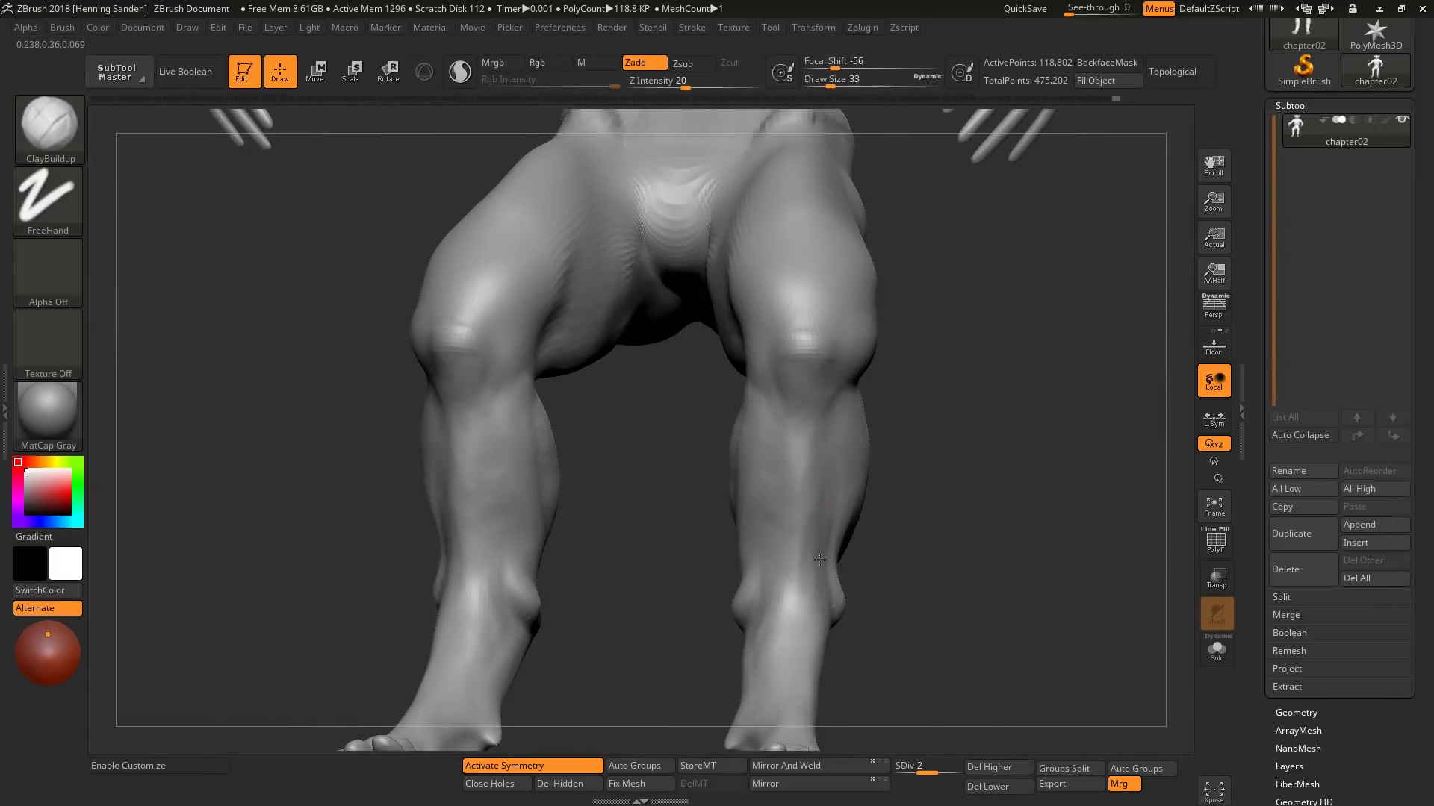
mouse_move(810, 562)
right_mouse_down()
mouse_move(768, 368)
mouse_move(738, 371)
mouse_move(756, 394)
mouse_move(730, 281)
mouse_move(768, 320)
mouse_move(385, 438)
mouse_move(769, 337)
mouse_move(663, 375)
mouse_move(747, 410)
right_mouse_up()
Step: Frame the figure and save the sculpt with Ctrl+S
key("f")
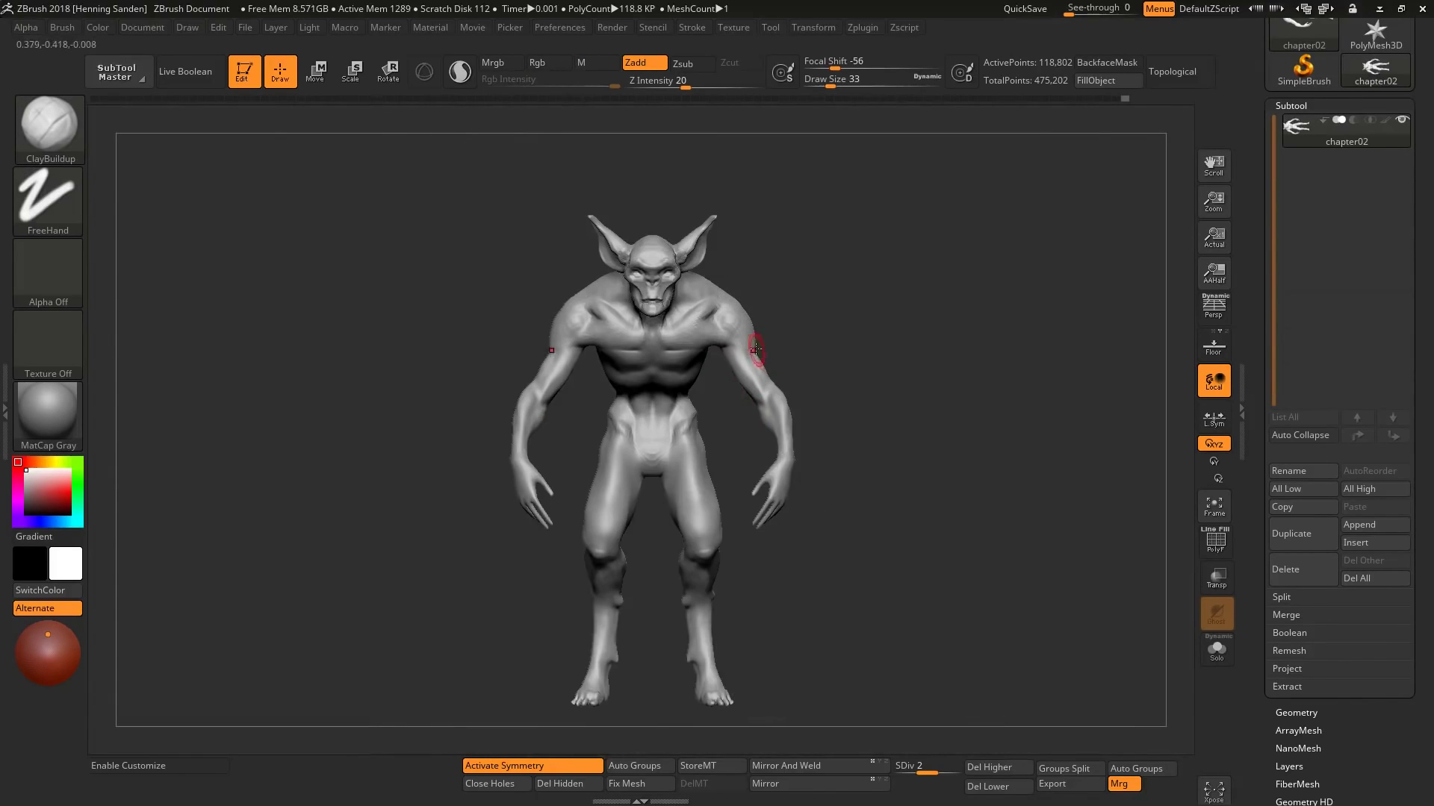
key("ctrl")
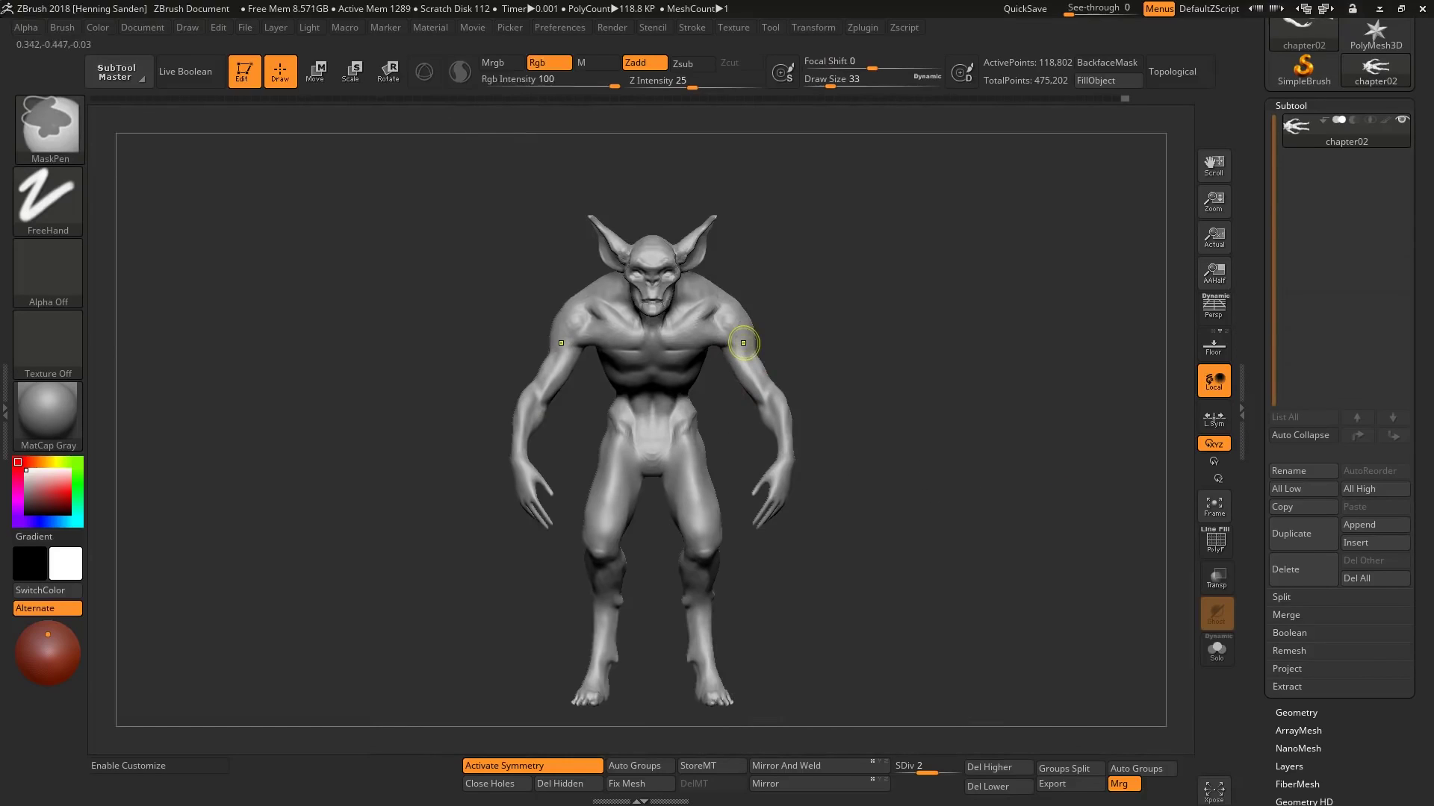
key("ctrl+s")
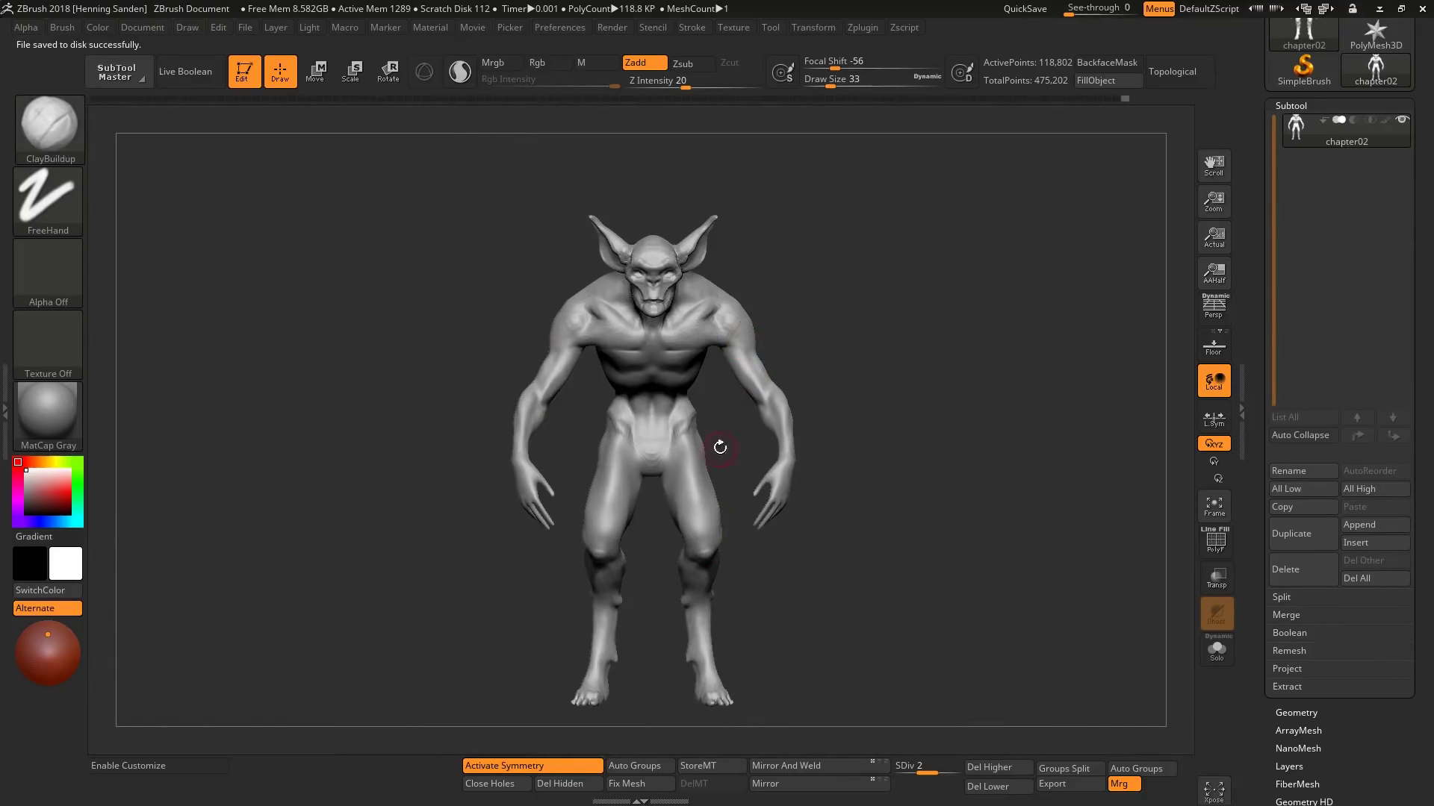
Step: Carve matching creases into both hips where thighs meet the pelvis, then view from behind
right_click_drag(688, 448, 717, 498, "alt")
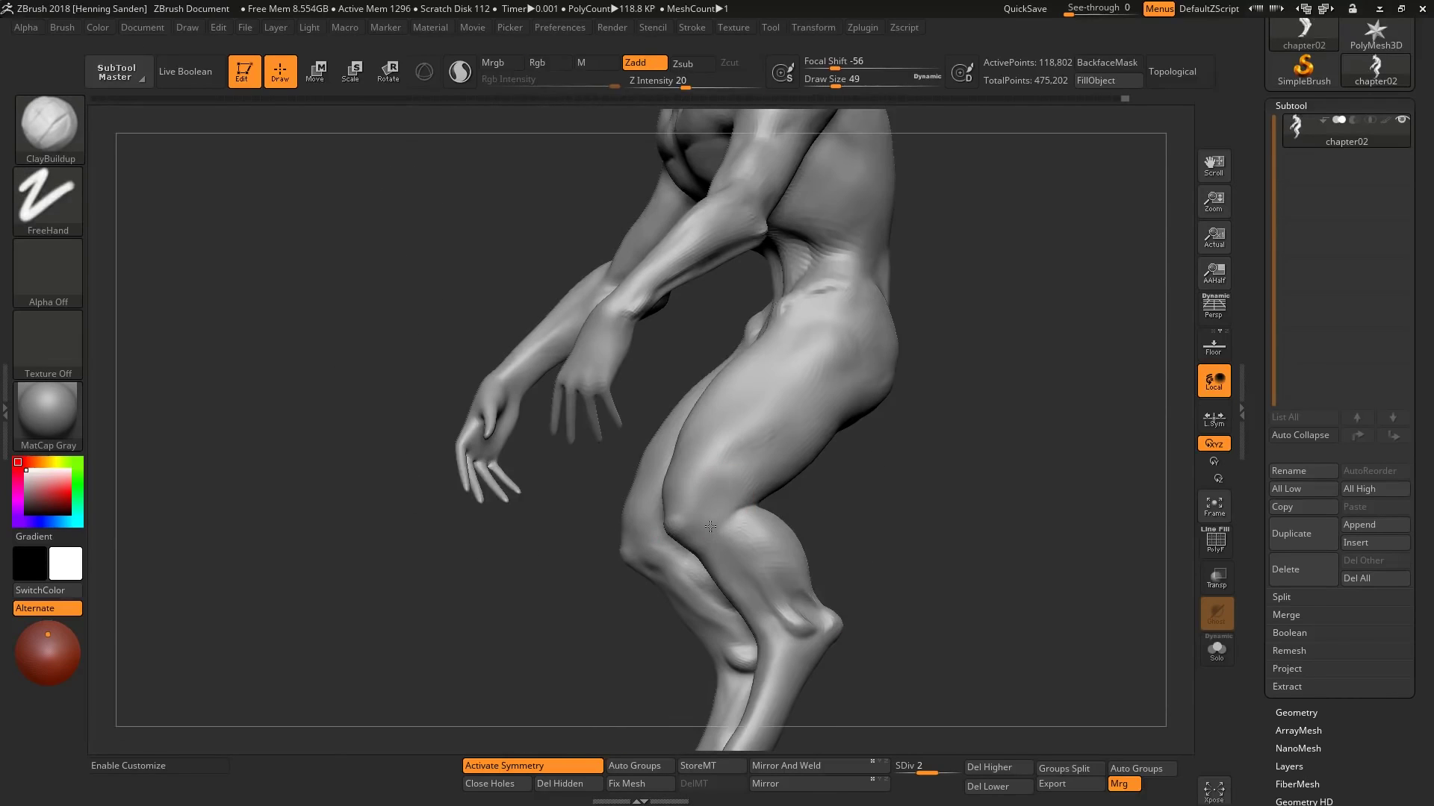
mouse_move(710, 527)
right_mouse_down()
mouse_move(744, 485)
mouse_move(696, 480)
mouse_move(703, 491)
right_mouse_up()
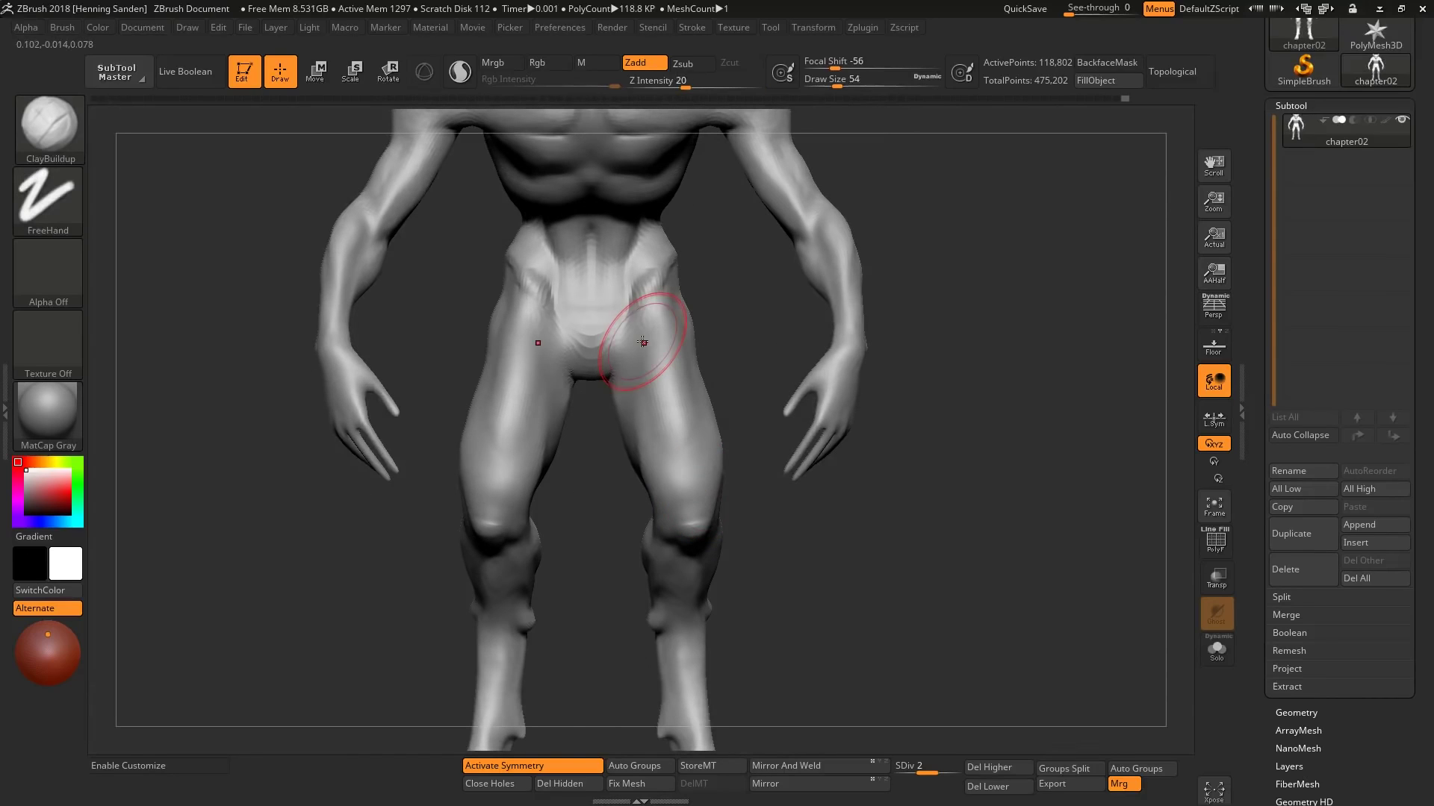
right_click_drag(693, 390, 678, 496)
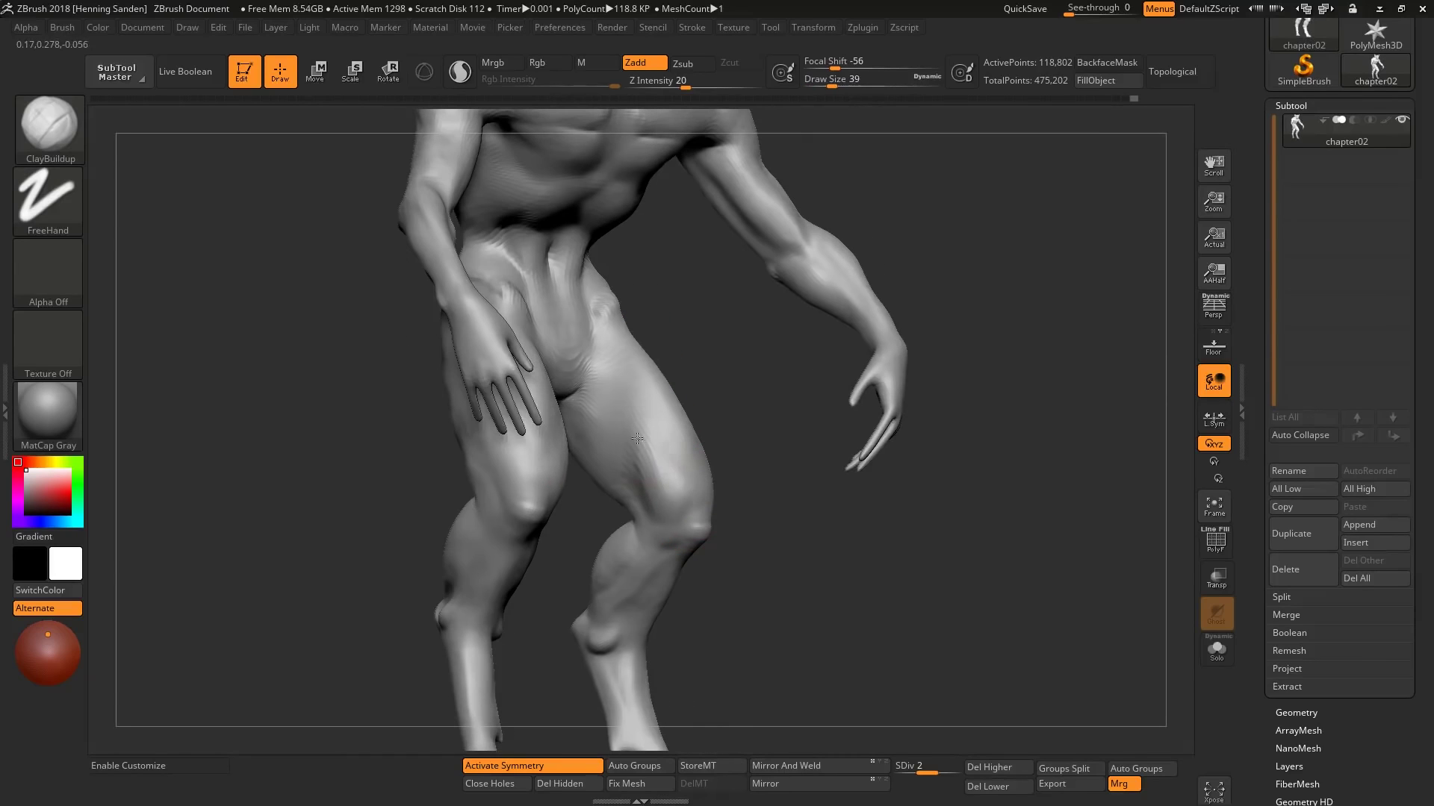
right_click_drag(640, 457, 822, 470)
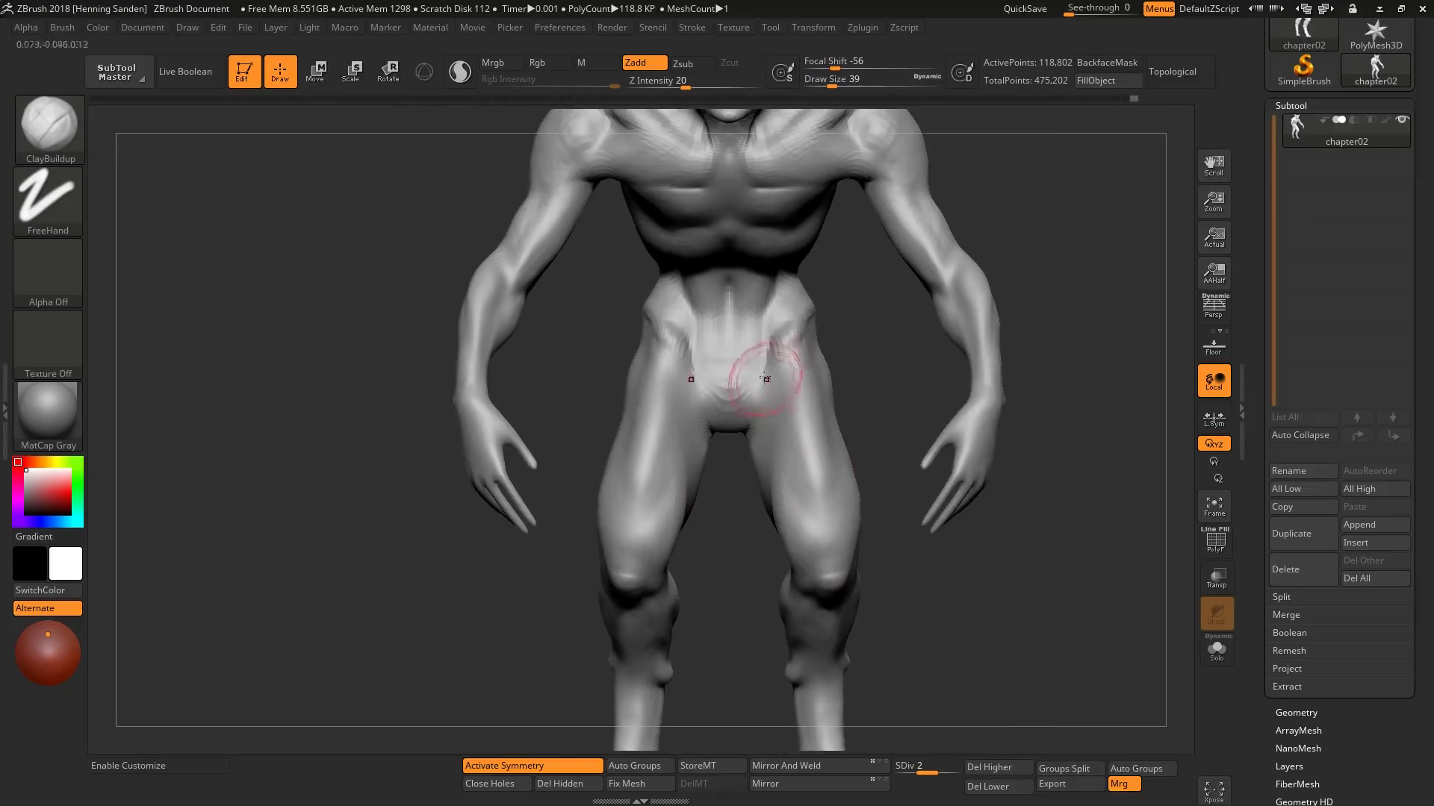
left_click_drag(787, 345, 793, 323)
mouse_move(793, 322)
right_mouse_down()
mouse_move(751, 412)
mouse_move(804, 529)
mouse_move(751, 540)
right_mouse_up()
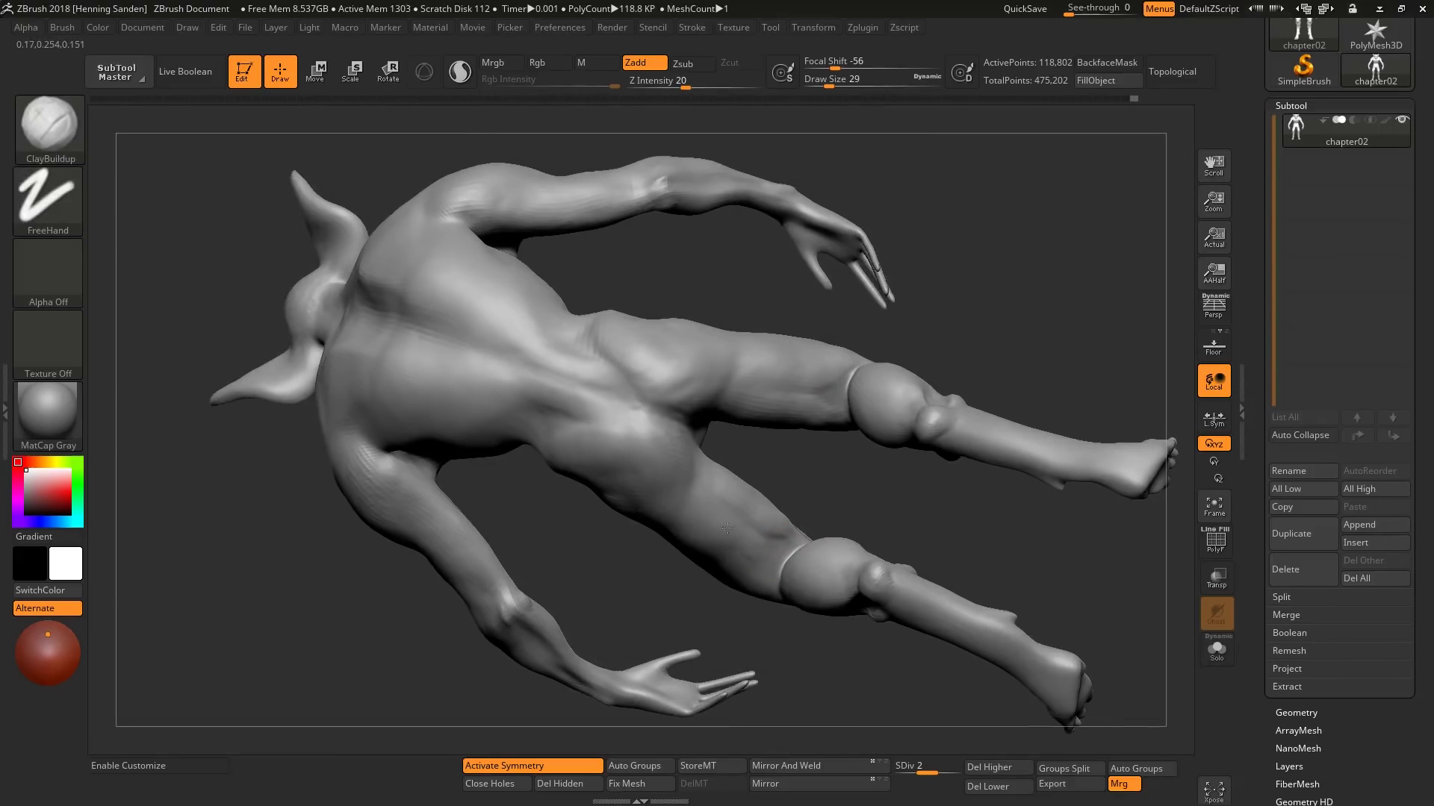
mouse_move(679, 471)
right_mouse_down()
mouse_move(777, 438)
mouse_move(759, 403)
mouse_move(717, 412)
mouse_move(767, 402)
mouse_move(791, 463)
mouse_move(821, 418)
mouse_move(856, 443)
mouse_move(839, 365)
right_mouse_up()
mouse_move(677, 452)
right_mouse_down()
mouse_move(670, 339)
mouse_move(695, 451)
right_mouse_up()
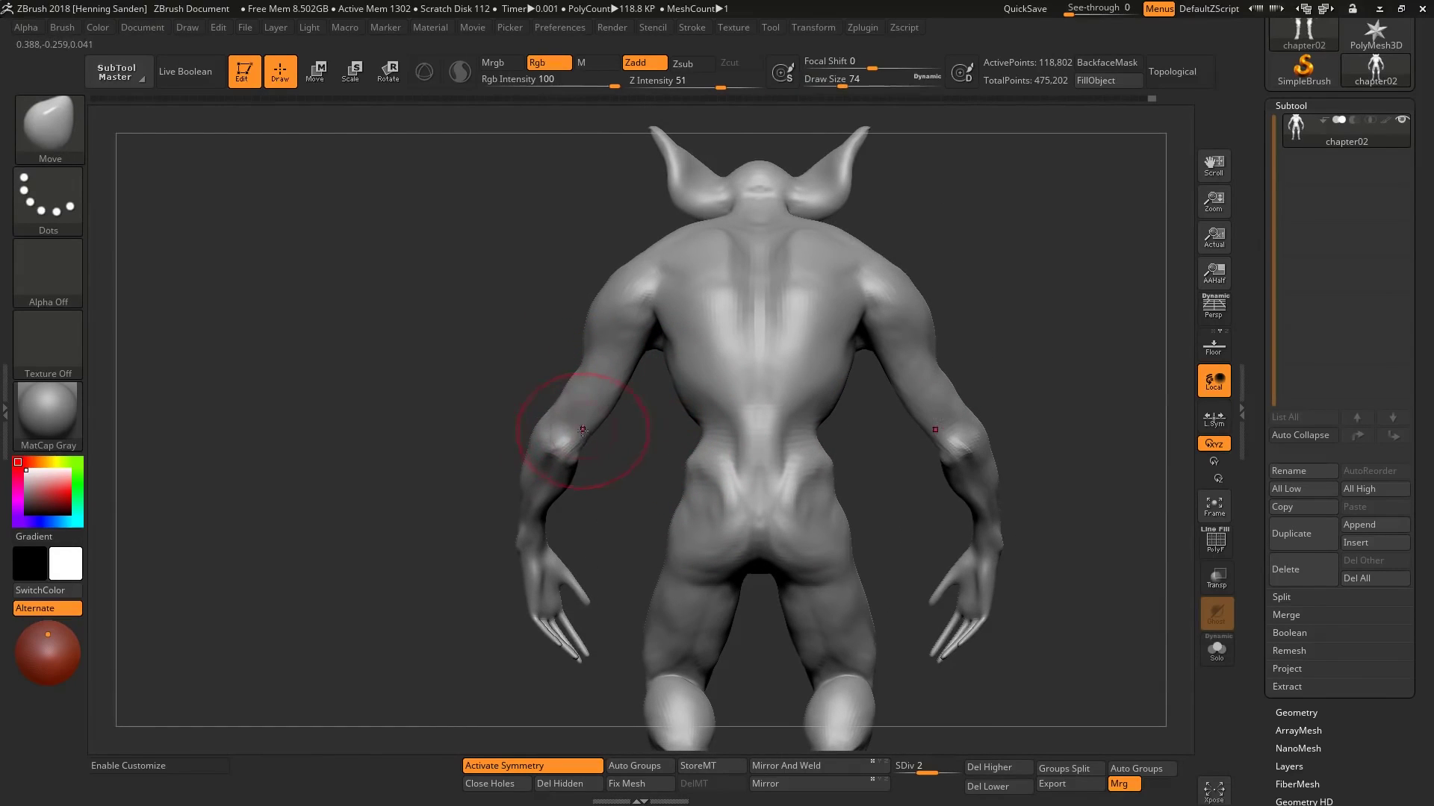
Step: Shrink the brush to size 51 while checking the torso and back
mouse_move(583, 431)
right_mouse_down()
mouse_move(496, 463)
mouse_move(542, 437)
mouse_move(653, 458)
mouse_move(640, 448)
mouse_move(688, 384)
mouse_move(661, 398)
mouse_move(649, 514)
right_mouse_up()
key("s")
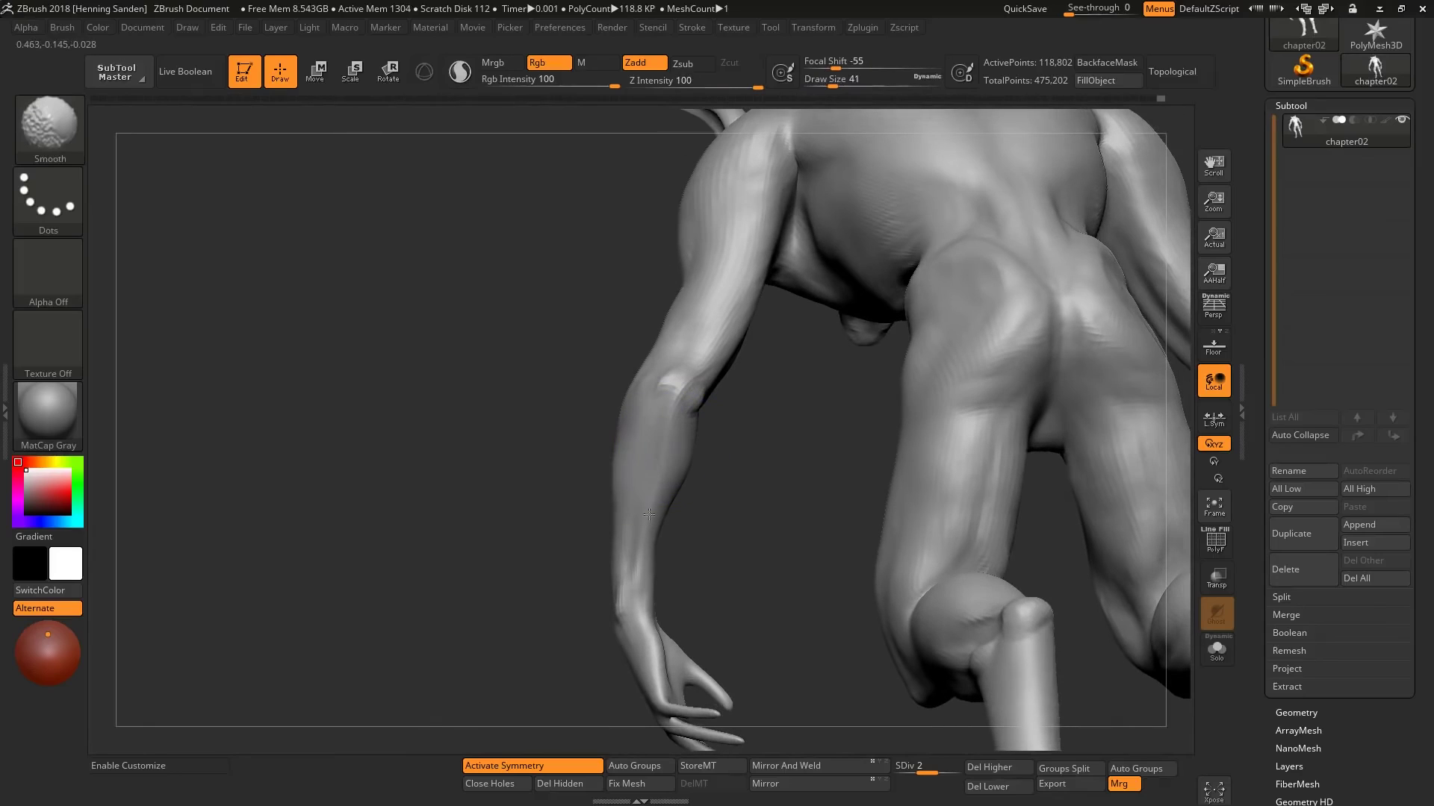
mouse_move(667, 461)
right_mouse_down()
mouse_move(717, 357)
mouse_move(690, 495)
mouse_move(688, 410)
mouse_move(735, 440)
right_mouse_up()
key("s")
key("f")
key("s")
left_click_drag(735, 440, 728, 440)
Step: Reshape the torso with Move at size 54 from side-back and front views
mouse_move(728, 444)
right_mouse_down()
mouse_move(687, 446)
mouse_move(849, 432)
mouse_move(777, 413)
mouse_move(896, 390)
mouse_move(992, 416)
mouse_move(992, 480)
mouse_move(972, 409)
right_mouse_up()
key("s")
left_click_drag(973, 410, 993, 409)
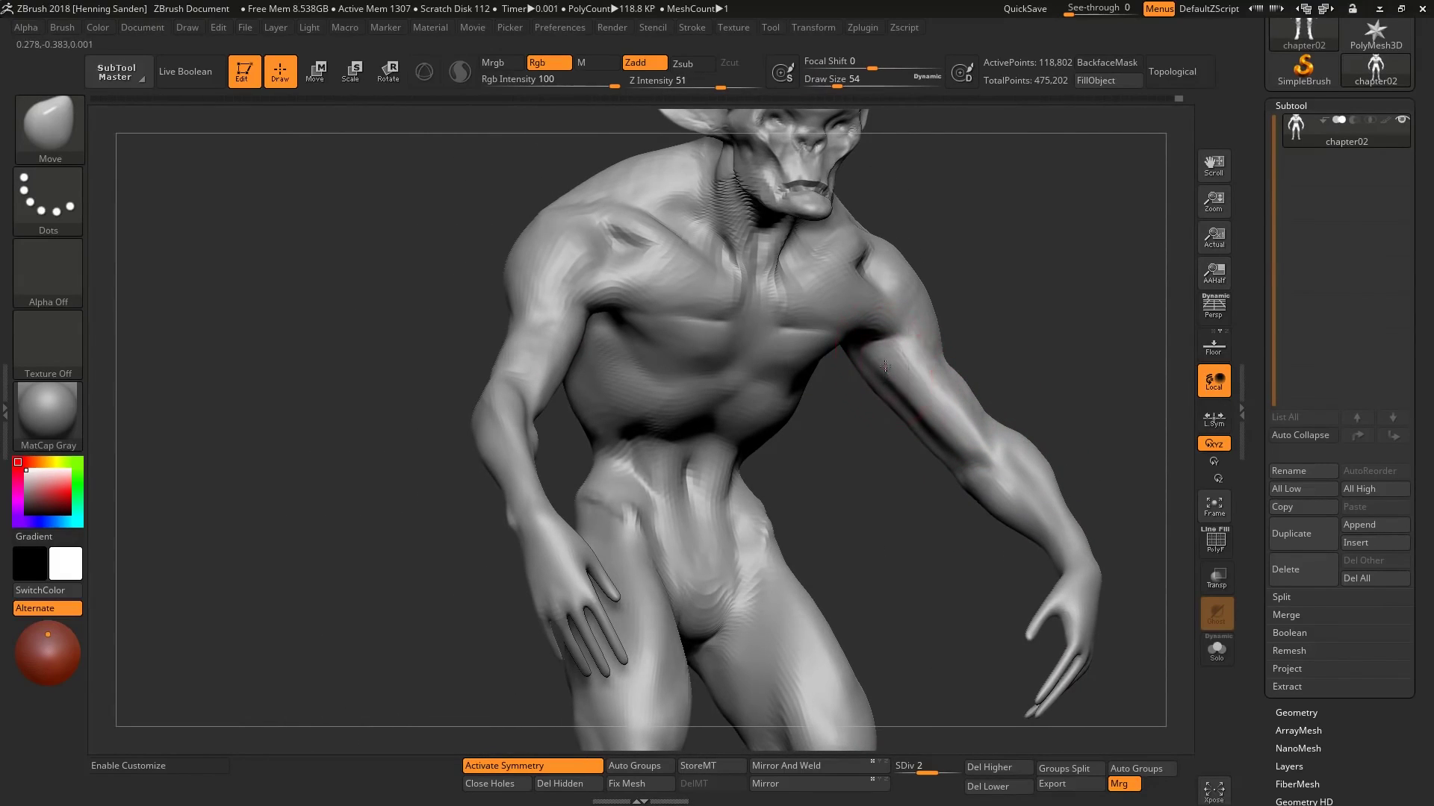
right_click_drag(885, 366, 836, 312)
key("f")
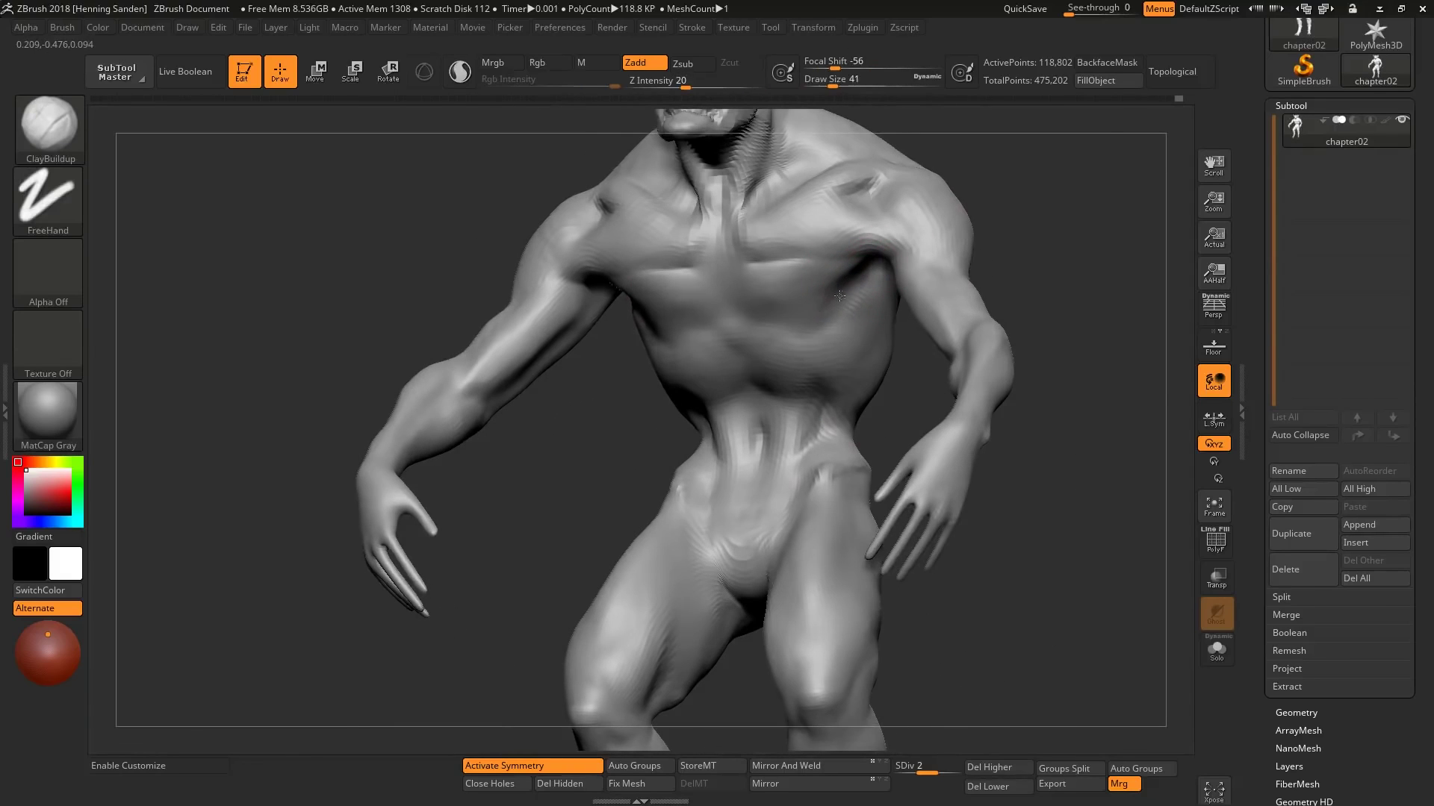
key("f")
key("b")
key("m")
key("v")
mouse_move(757, 318)
right_mouse_down("alt")
mouse_move(881, 283)
mouse_move(908, 300)
mouse_move(896, 306)
mouse_move(899, 363)
right_mouse_up("alt")
Step: Build up the chest with ClayBuildup, then pull the shoulders with Move from above
key("b")
key("c")
key("b")
key("b")
key("m")
key("v")
key("f")
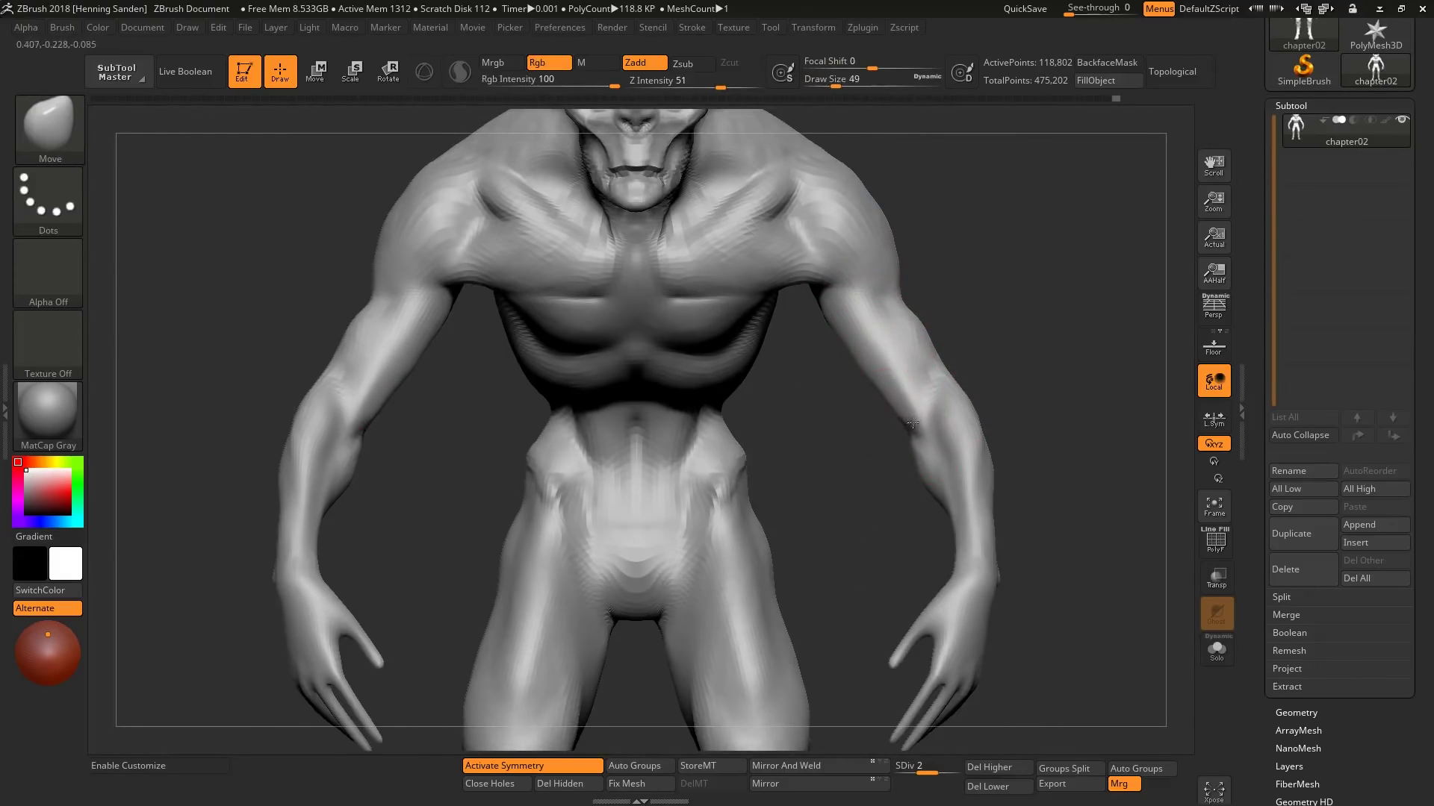
mouse_move(912, 422)
right_mouse_down()
mouse_move(864, 351)
mouse_move(759, 375)
mouse_move(539, 362)
mouse_move(664, 363)
mouse_move(640, 321)
mouse_move(599, 344)
mouse_move(619, 323)
mouse_move(631, 332)
mouse_move(599, 359)
right_mouse_up()
key("s")
mouse_move(643, 315)
right_mouse_down()
mouse_move(714, 280)
mouse_move(650, 256)
mouse_move(777, 329)
mouse_move(785, 304)
mouse_move(784, 398)
right_mouse_up()
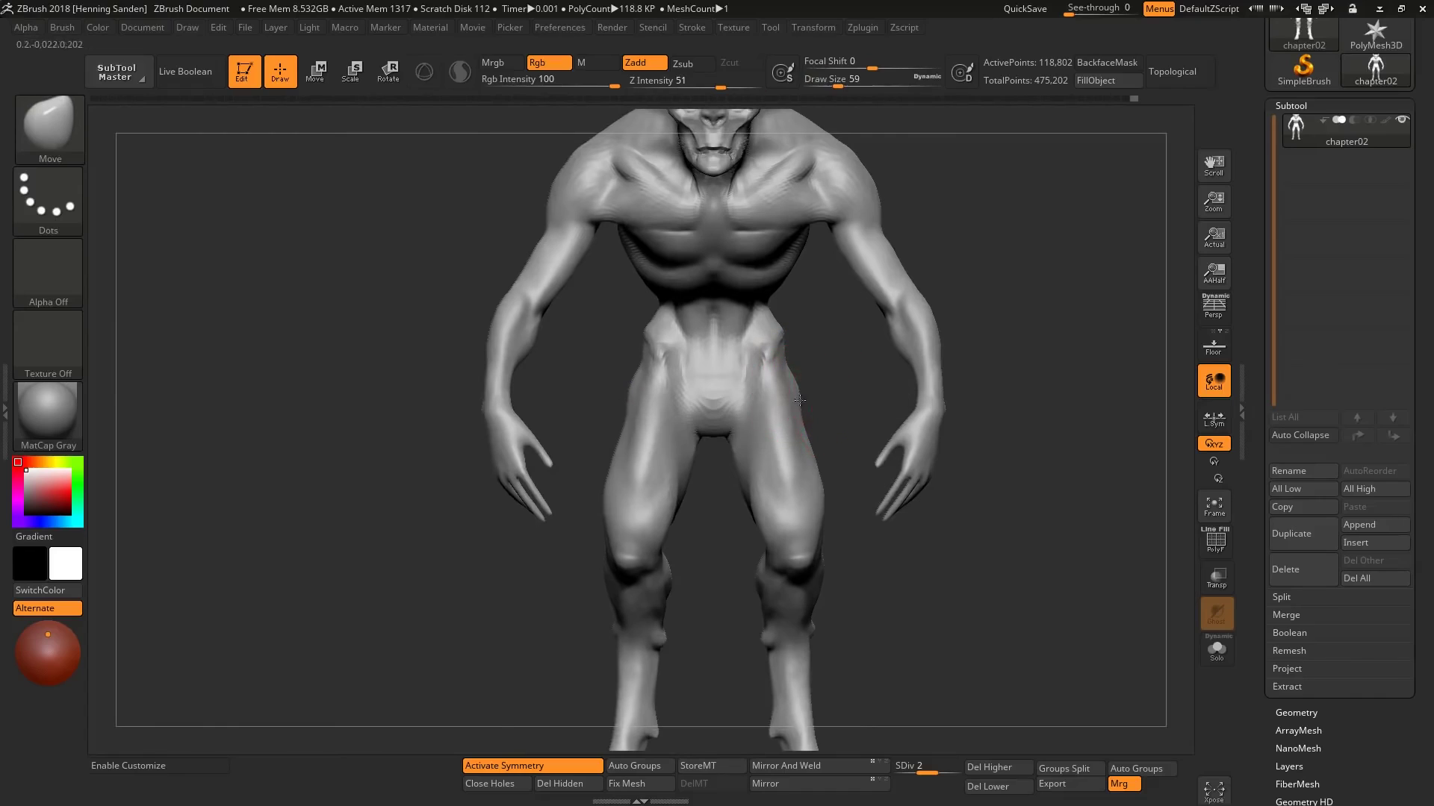
Step: Resize the brush to 87 then 74 and refine the chest with ClayBuildup
key("bracketright")
key("bracketright")
right_click_drag(758, 532, 757, 454, "alt")
key("bracketleft")
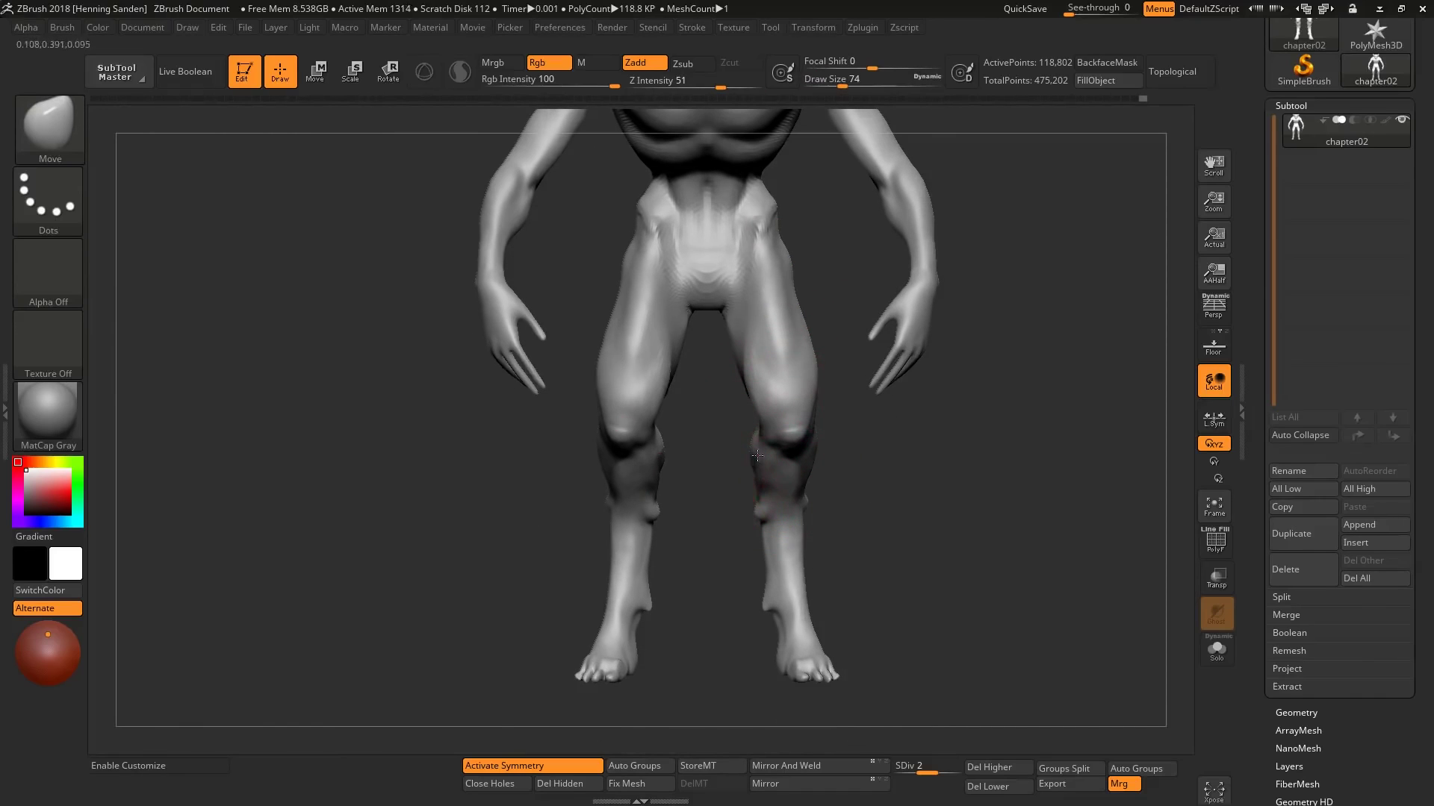
mouse_move(772, 532)
right_mouse_down("alt")
mouse_move(768, 576)
mouse_move(848, 352)
mouse_move(837, 373)
mouse_move(848, 368)
mouse_move(860, 280)
mouse_move(924, 386)
mouse_move(852, 385)
mouse_move(848, 417)
right_mouse_up("alt")
key("b")
key("c")
key("b")
right_click_drag(811, 321, 785, 315)
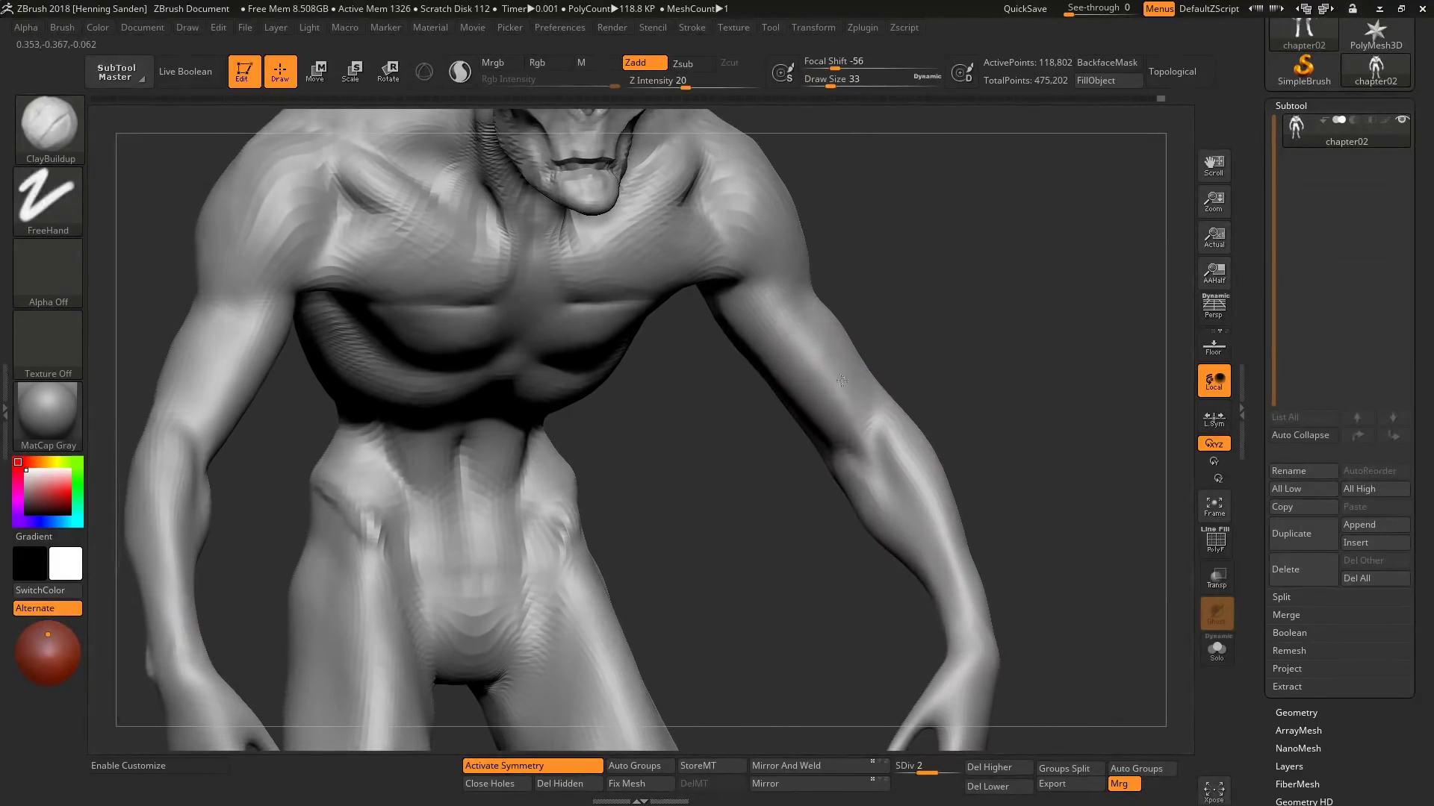
mouse_move(841, 381)
right_mouse_down()
mouse_move(903, 372)
mouse_move(843, 516)
right_mouse_up()
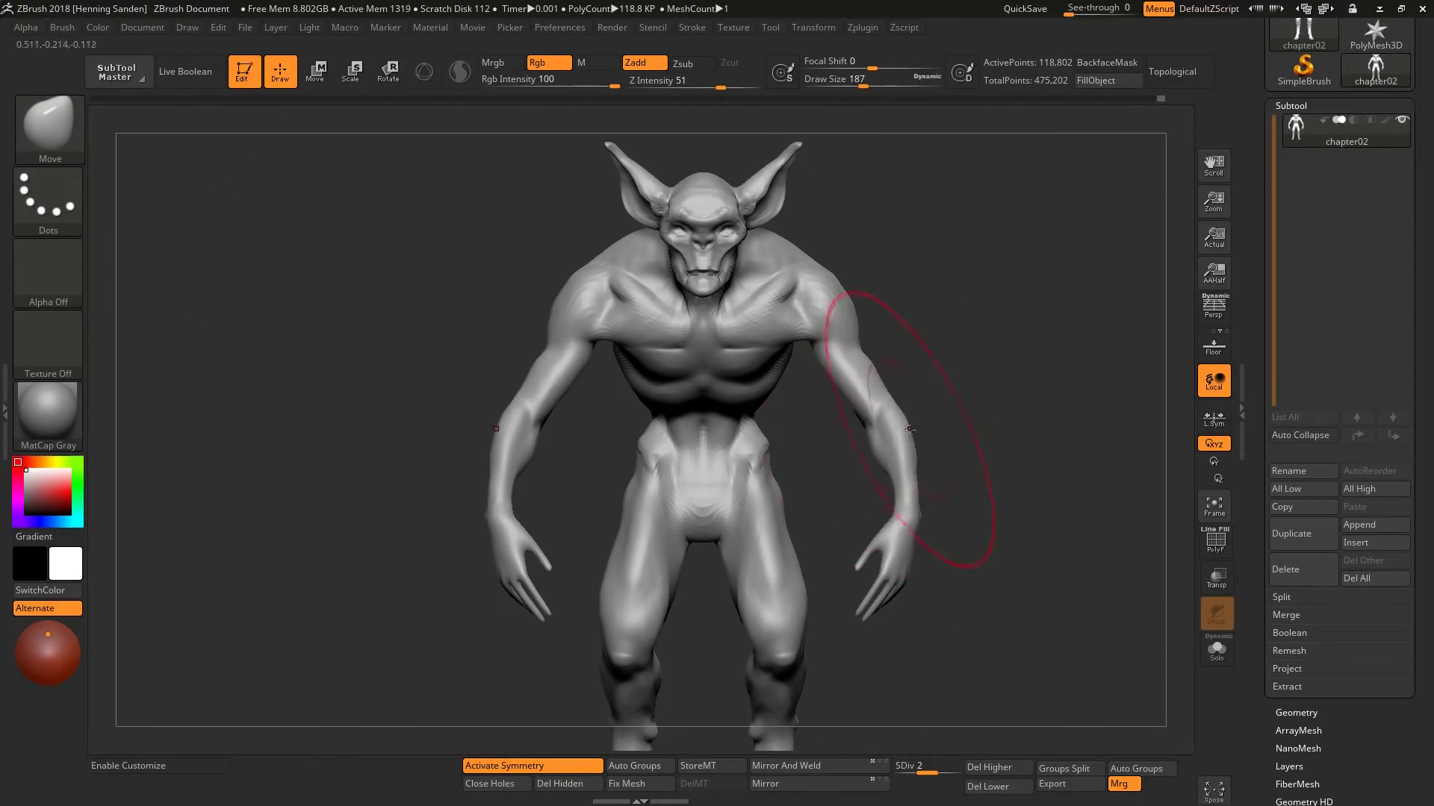
Step: Build up the forearm muscles with ClayBuildup at brush size 35
key("s")
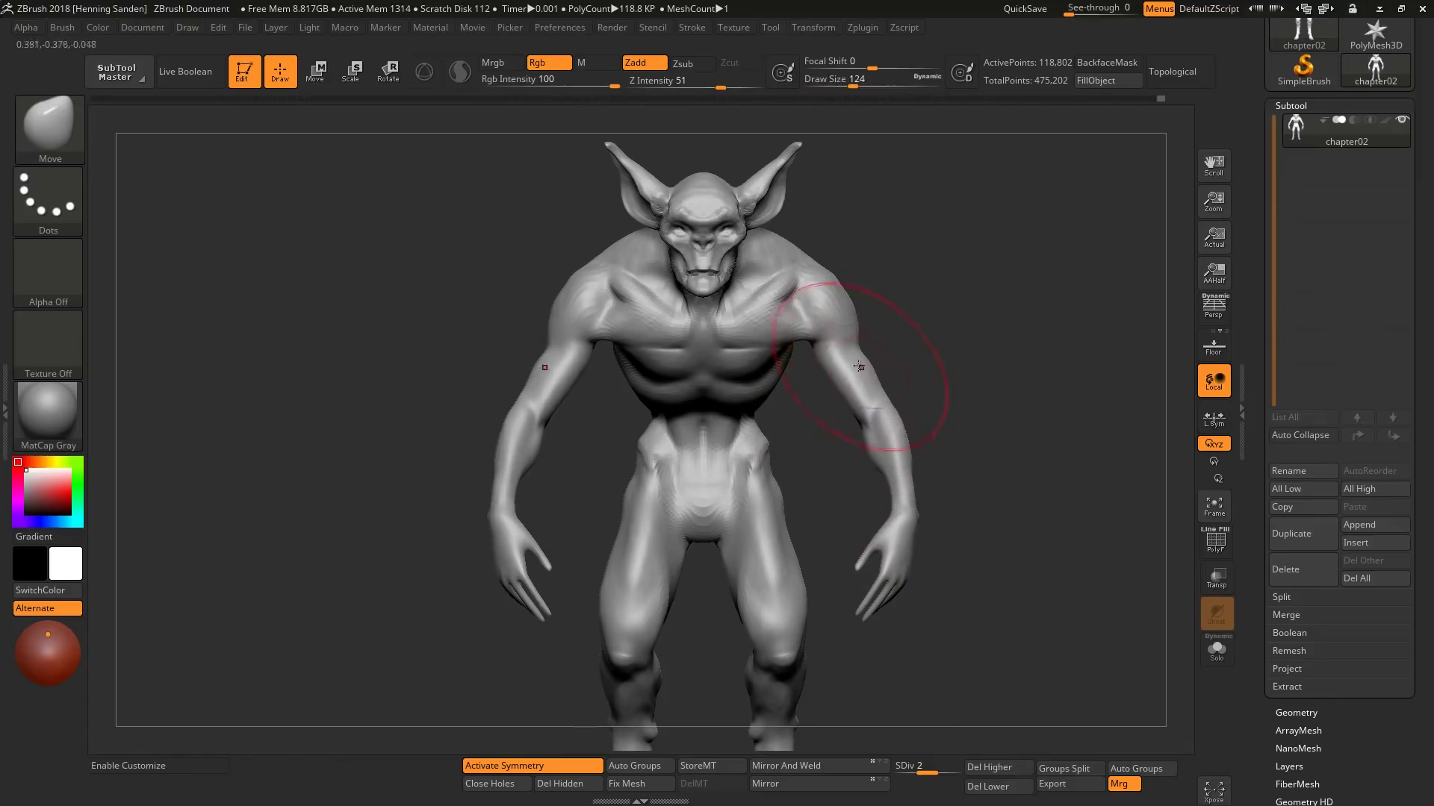
mouse_move(859, 366)
right_mouse_down()
mouse_move(836, 339)
mouse_move(832, 380)
mouse_move(881, 392)
mouse_move(824, 414)
mouse_move(846, 464)
mouse_move(864, 416)
mouse_move(759, 493)
mouse_move(774, 444)
right_mouse_up()
key("b")
key("c")
key("b")
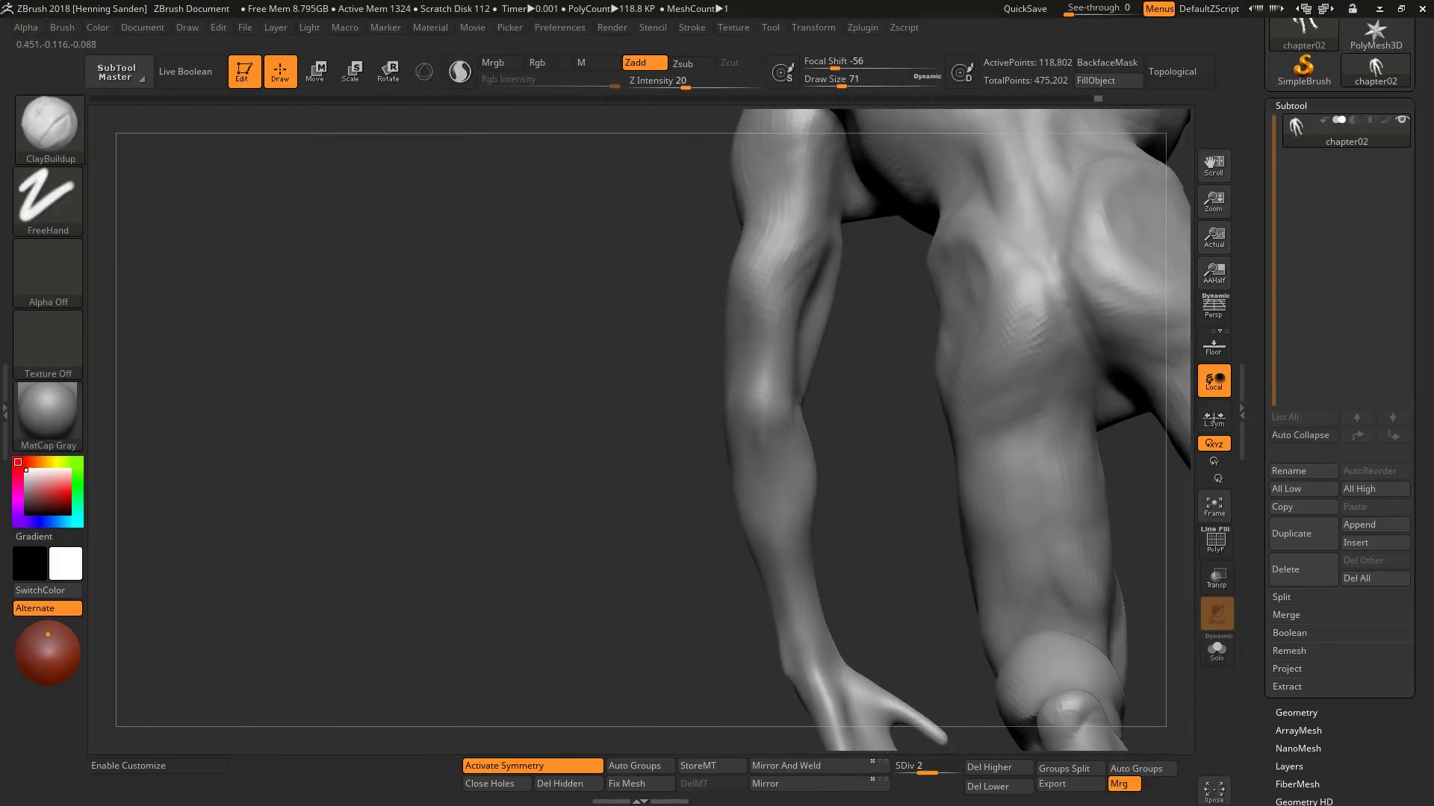
mouse_move(790, 523)
right_mouse_down()
mouse_move(774, 427)
mouse_move(779, 532)
right_mouse_up()
key("s")
key("s")
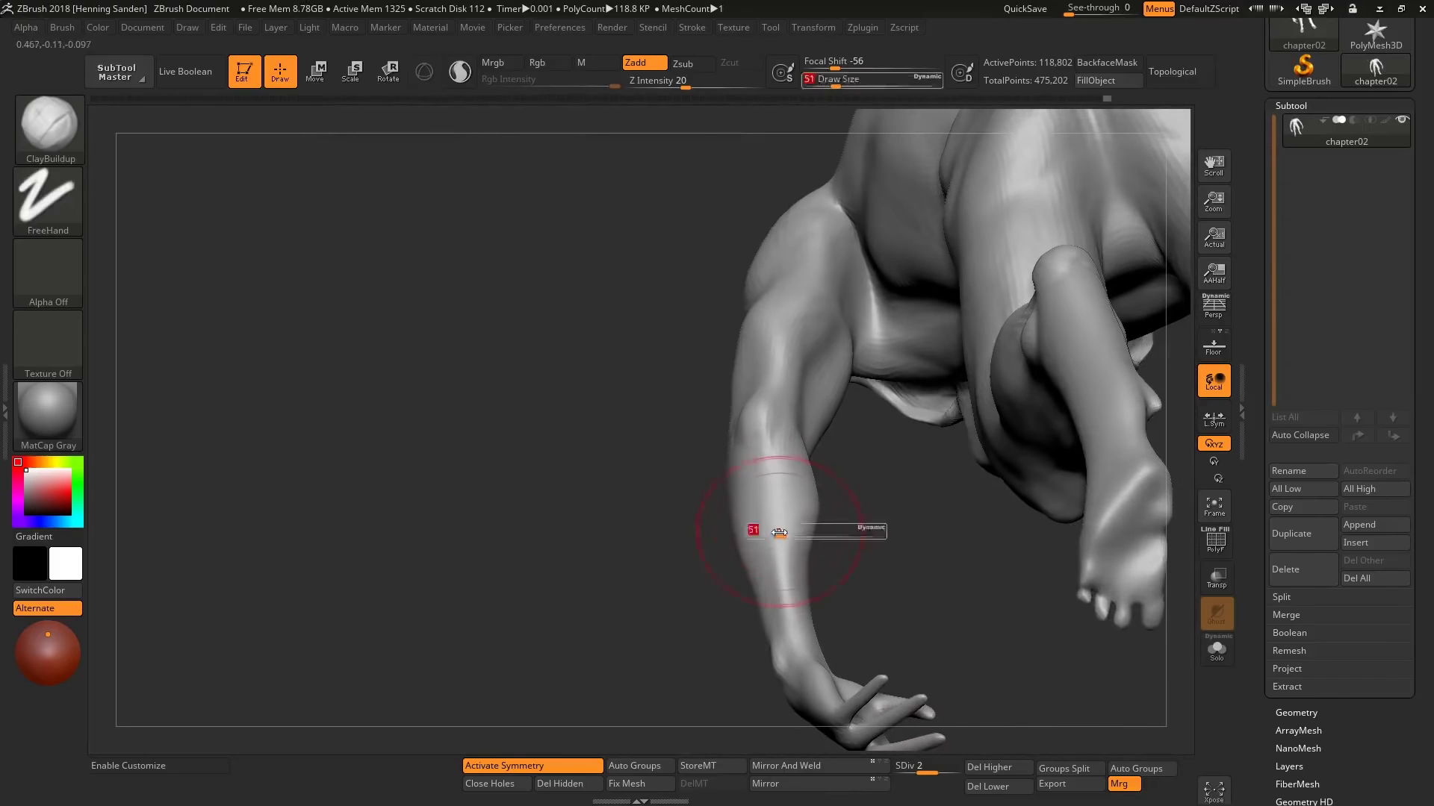
mouse_move(756, 476)
right_mouse_down()
mouse_move(780, 514)
mouse_move(799, 439)
right_mouse_up()
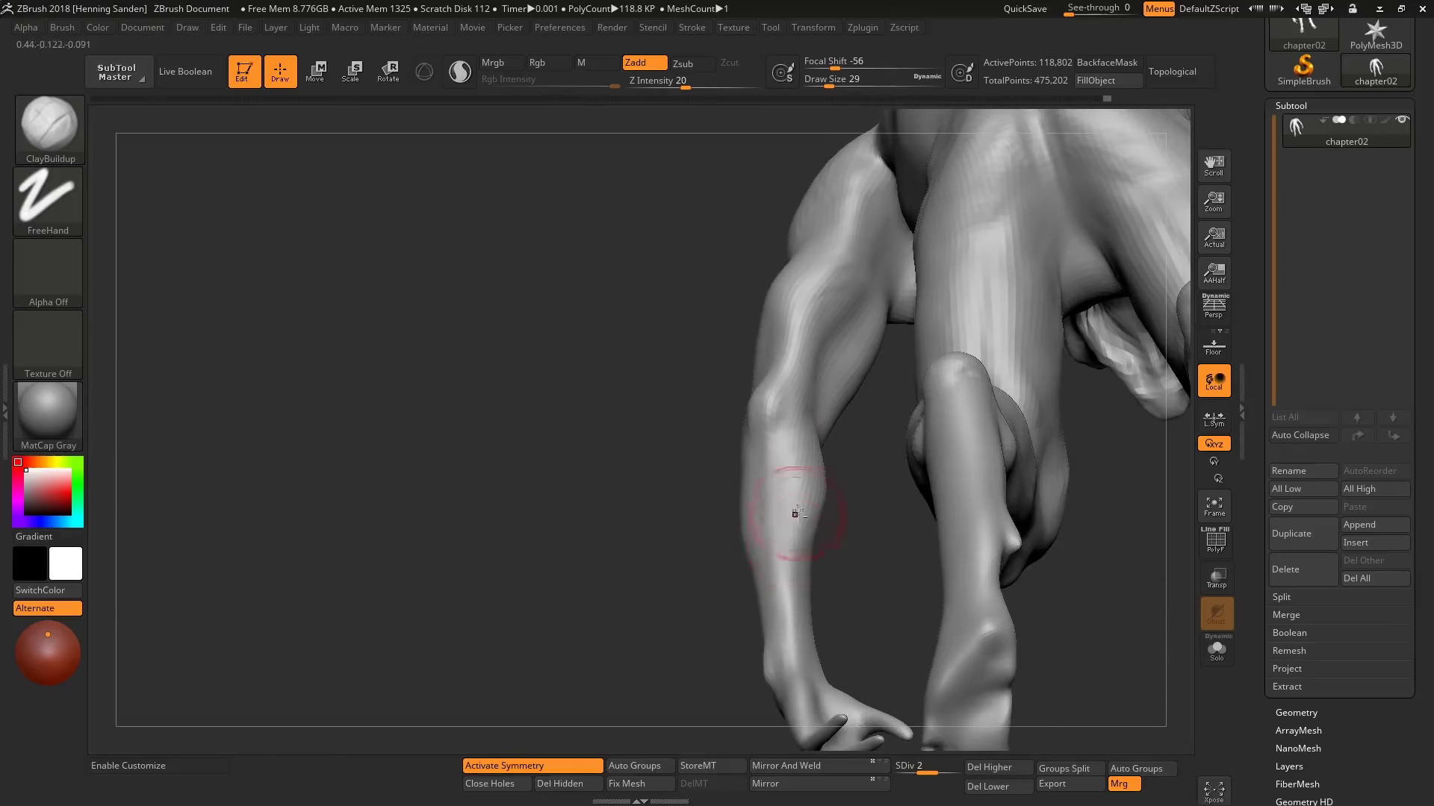
mouse_move(798, 512)
right_mouse_down()
mouse_move(896, 384)
mouse_move(828, 467)
mouse_move(822, 428)
mouse_move(746, 446)
mouse_move(825, 476)
mouse_move(934, 374)
mouse_move(770, 523)
mouse_move(752, 364)
mouse_move(719, 308)
mouse_move(640, 368)
mouse_move(660, 374)
mouse_move(730, 311)
mouse_move(728, 364)
mouse_move(670, 409)
mouse_move(777, 329)
mouse_move(783, 282)
right_mouse_up()
Step: Push and smooth the arm underside near the armpit with Move, then set brush size 33
key("b")
key("m")
key("v")
key("shift")
key("shift")
left_click_drag(783, 284, 814, 284)
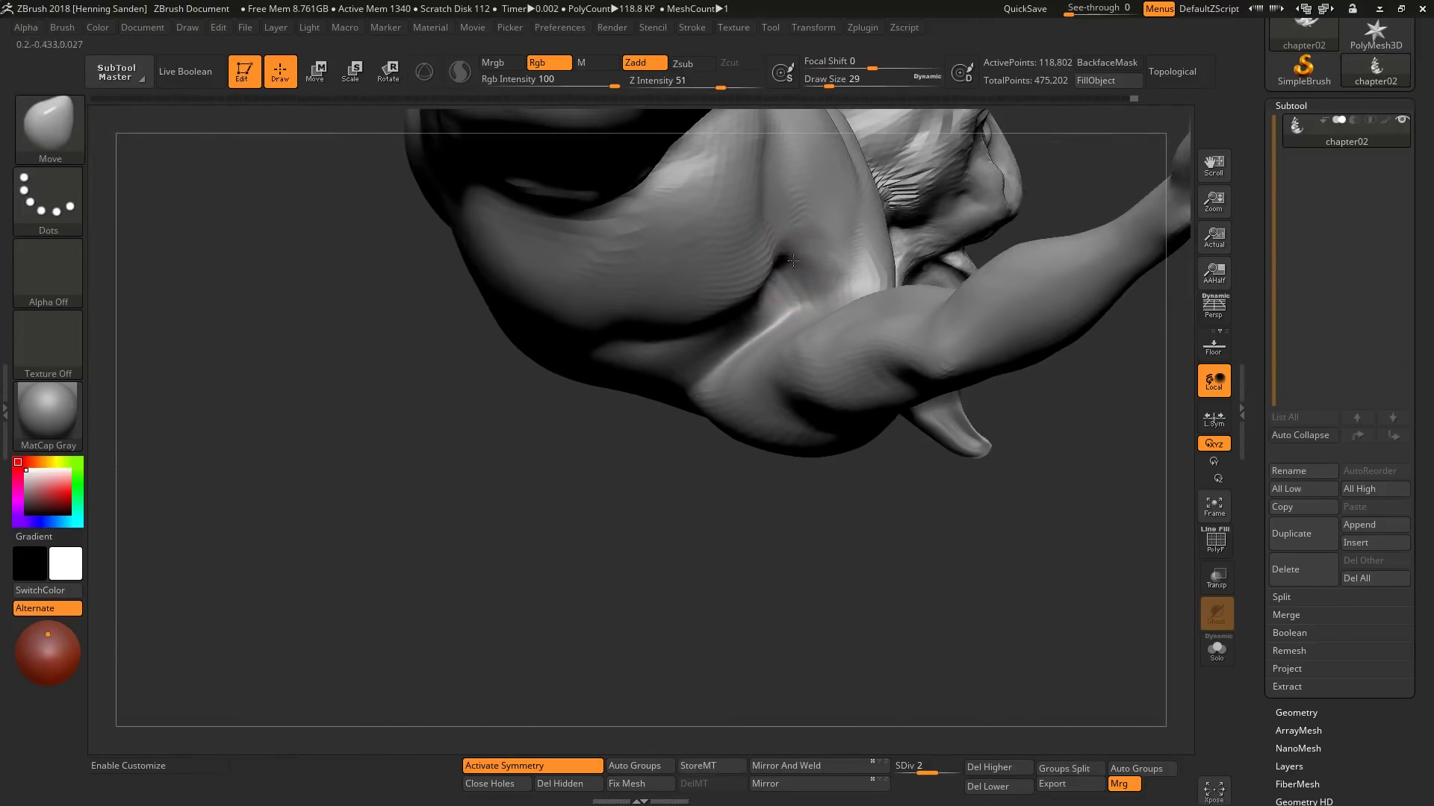
mouse_move(814, 284)
right_mouse_down("shift")
mouse_move(858, 374)
mouse_move(869, 340)
mouse_move(848, 455)
mouse_move(793, 487)
mouse_move(801, 539)
right_mouse_up("shift")
key("s")
left_click(869, 340)
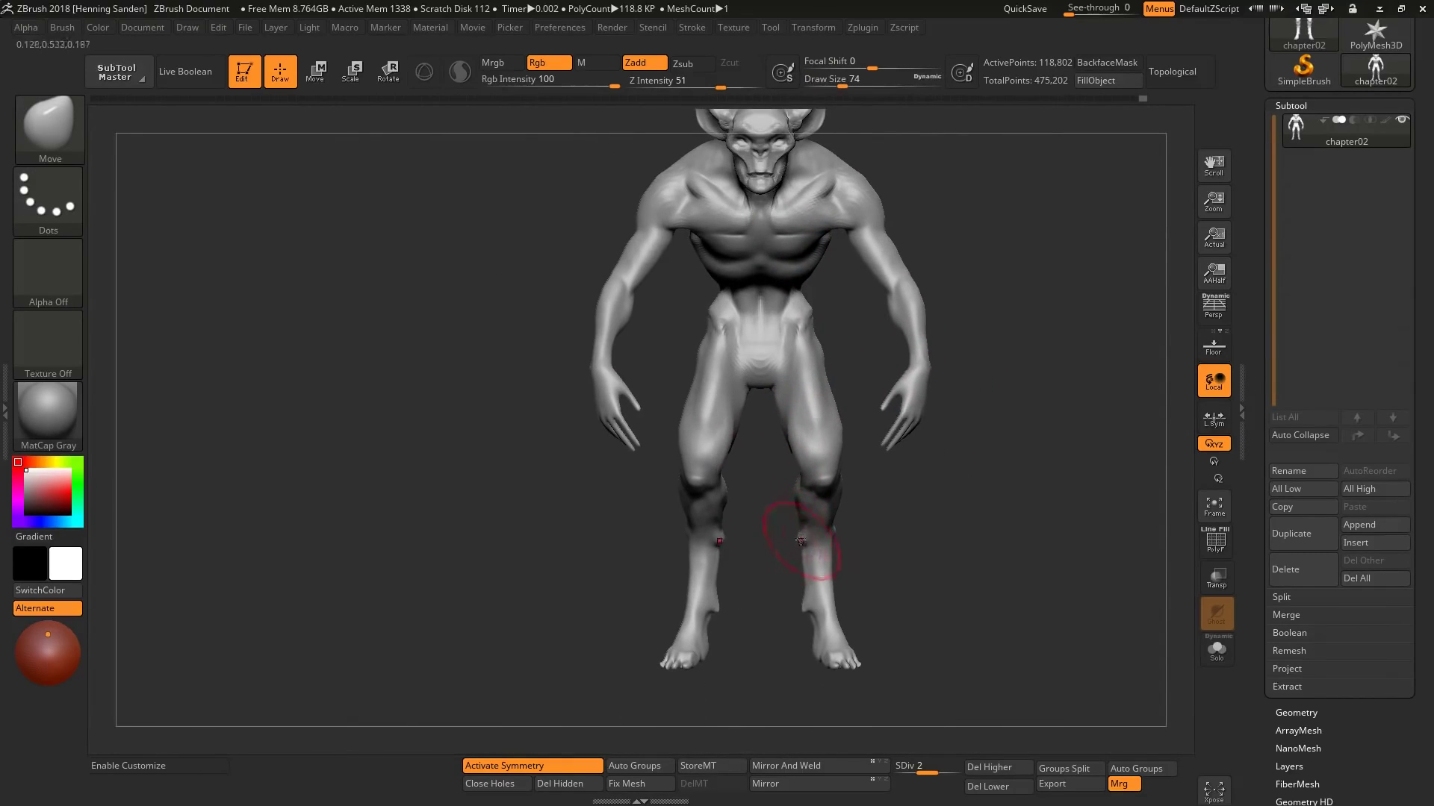
Step: Pull the shin below the knee leaner with the Move brush, then view the chest from below
left_click_drag(800, 527, 805, 521)
right_click_drag(816, 539, 742, 585, "ctrl")
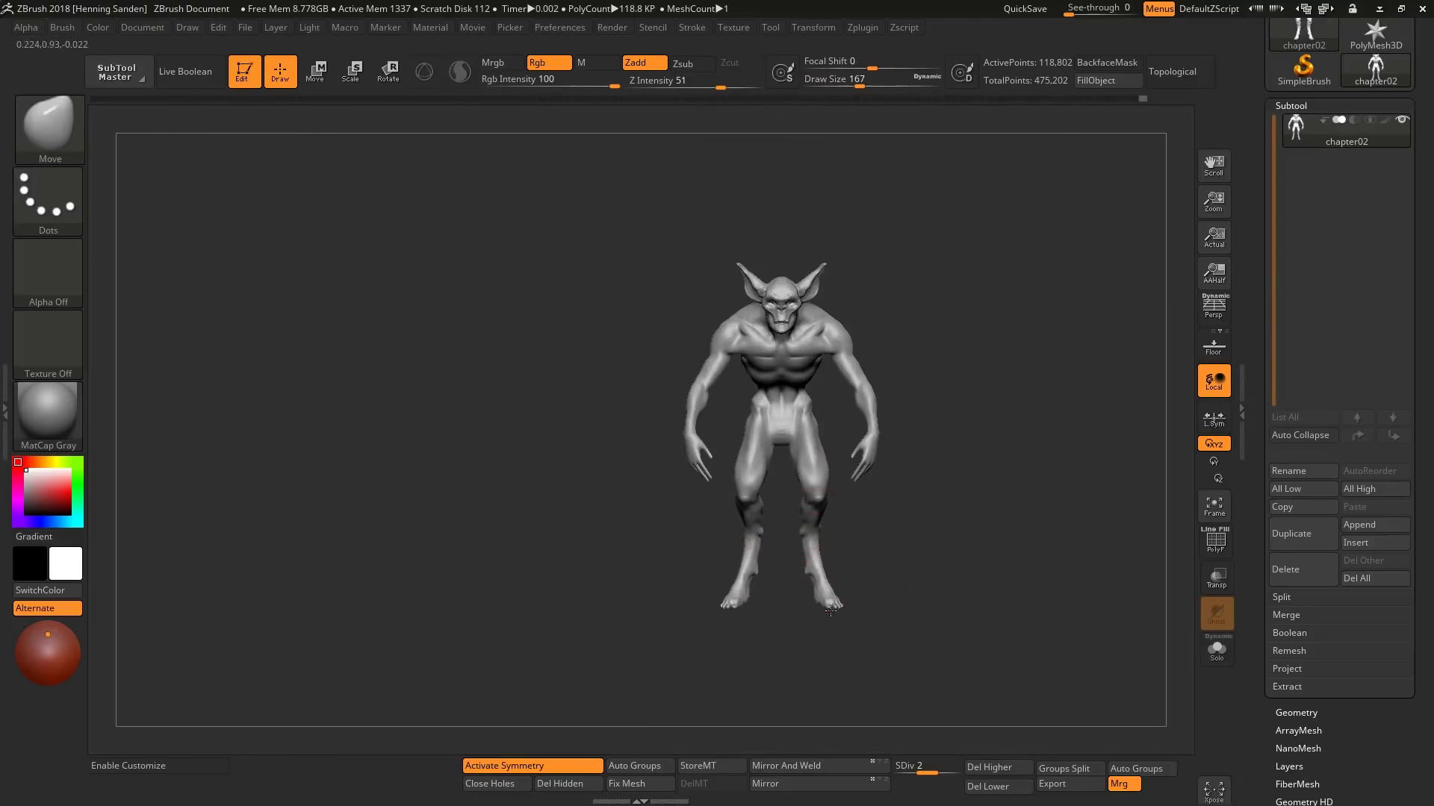
right_click_drag(835, 601, 808, 602)
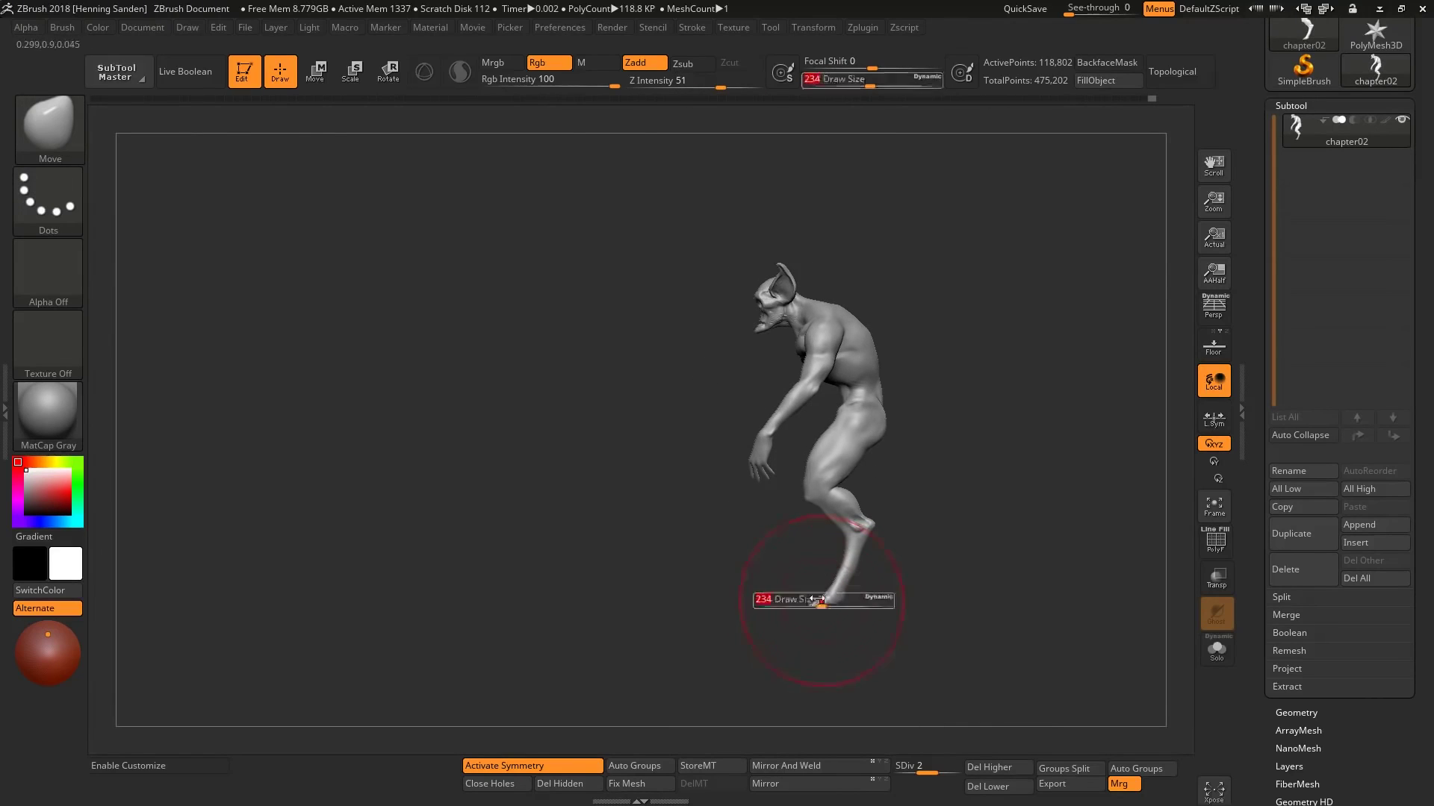
mouse_move(875, 574)
right_mouse_down("shift")
mouse_move(852, 432)
mouse_move(817, 385)
right_mouse_up("shift")
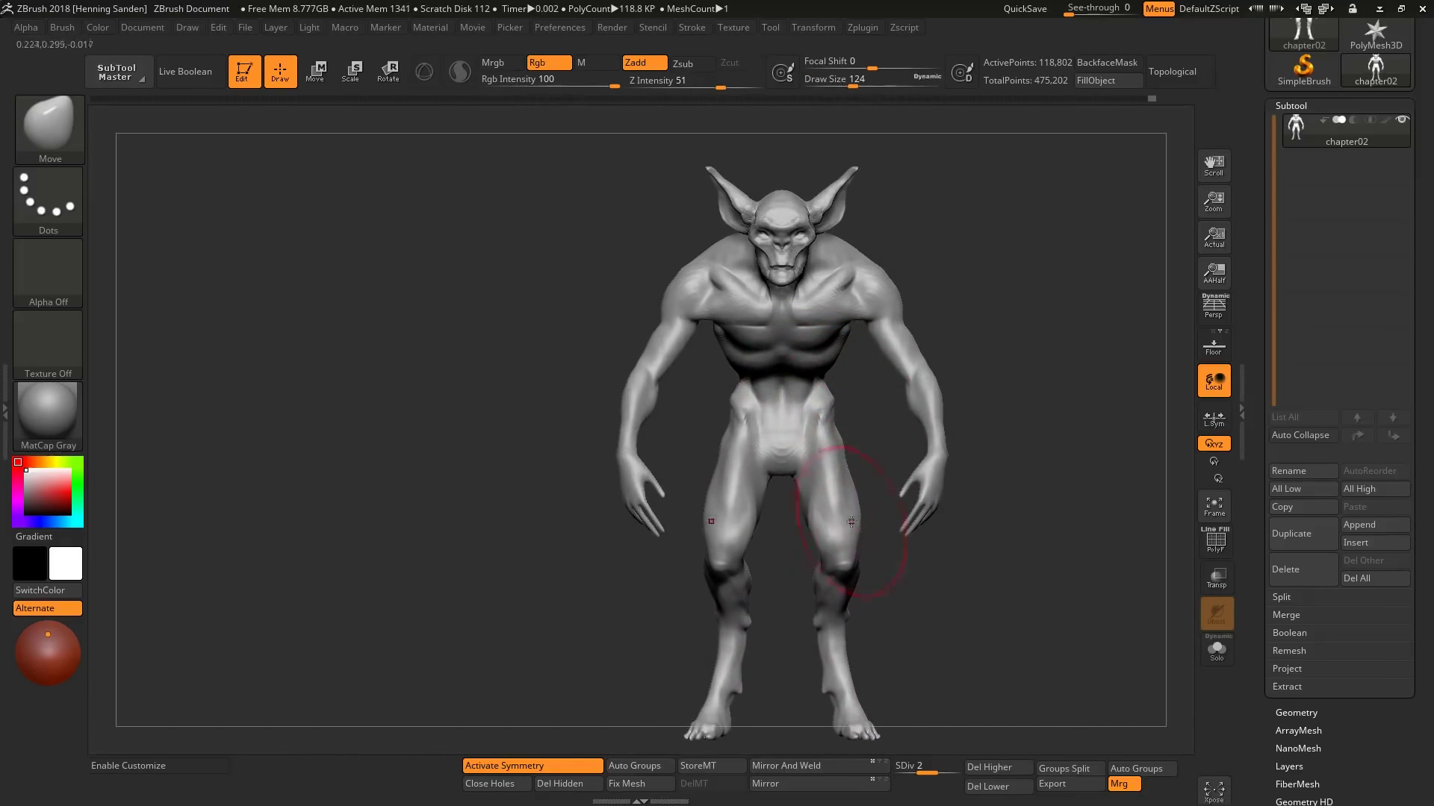
right_click_drag(851, 522, 803, 385)
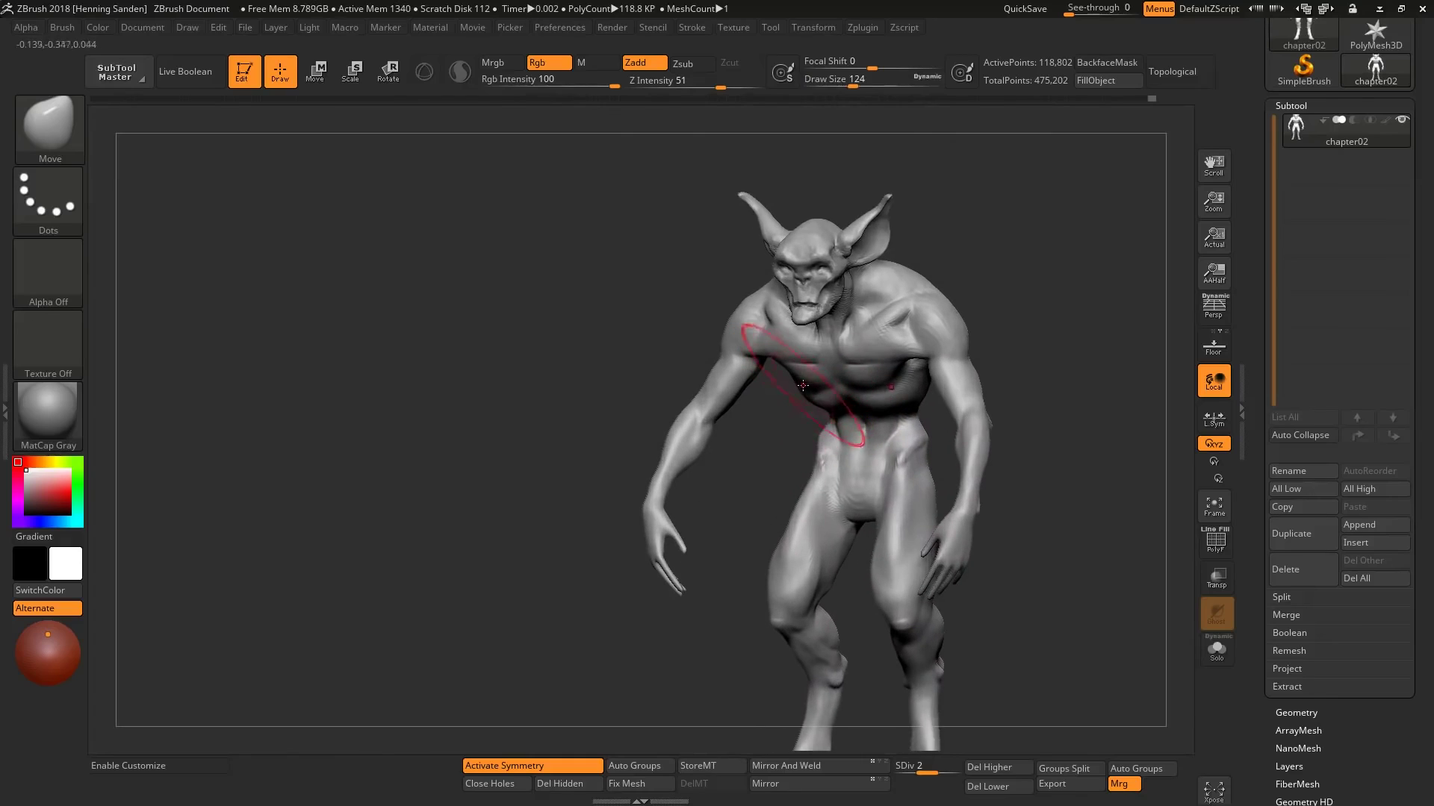
right_click_drag(691, 429, 723, 417, "ctrl")
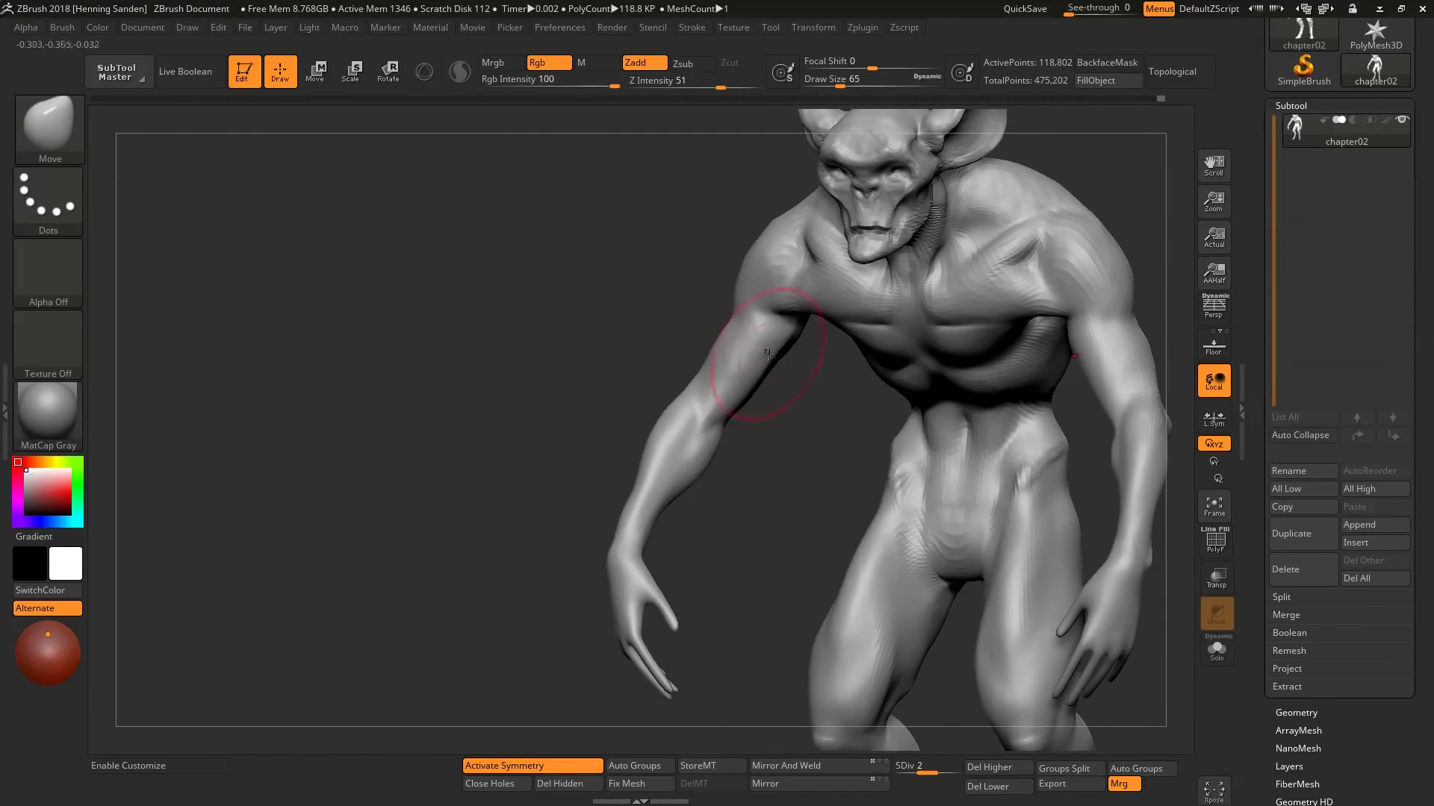
mouse_move(768, 353)
right_mouse_down()
mouse_move(782, 372)
mouse_move(841, 281)
mouse_move(857, 284)
mouse_move(608, 368)
mouse_move(650, 347)
right_mouse_up()
Step: Shrink the Move brush to 41, then 27, and refine the upper arm silhouette from the side
key("s")
left_click_drag(650, 347, 631, 348)
mouse_move(631, 348)
right_mouse_down()
mouse_move(631, 321)
mouse_move(639, 360)
mouse_move(652, 345)
mouse_move(665, 368)
right_mouse_up()
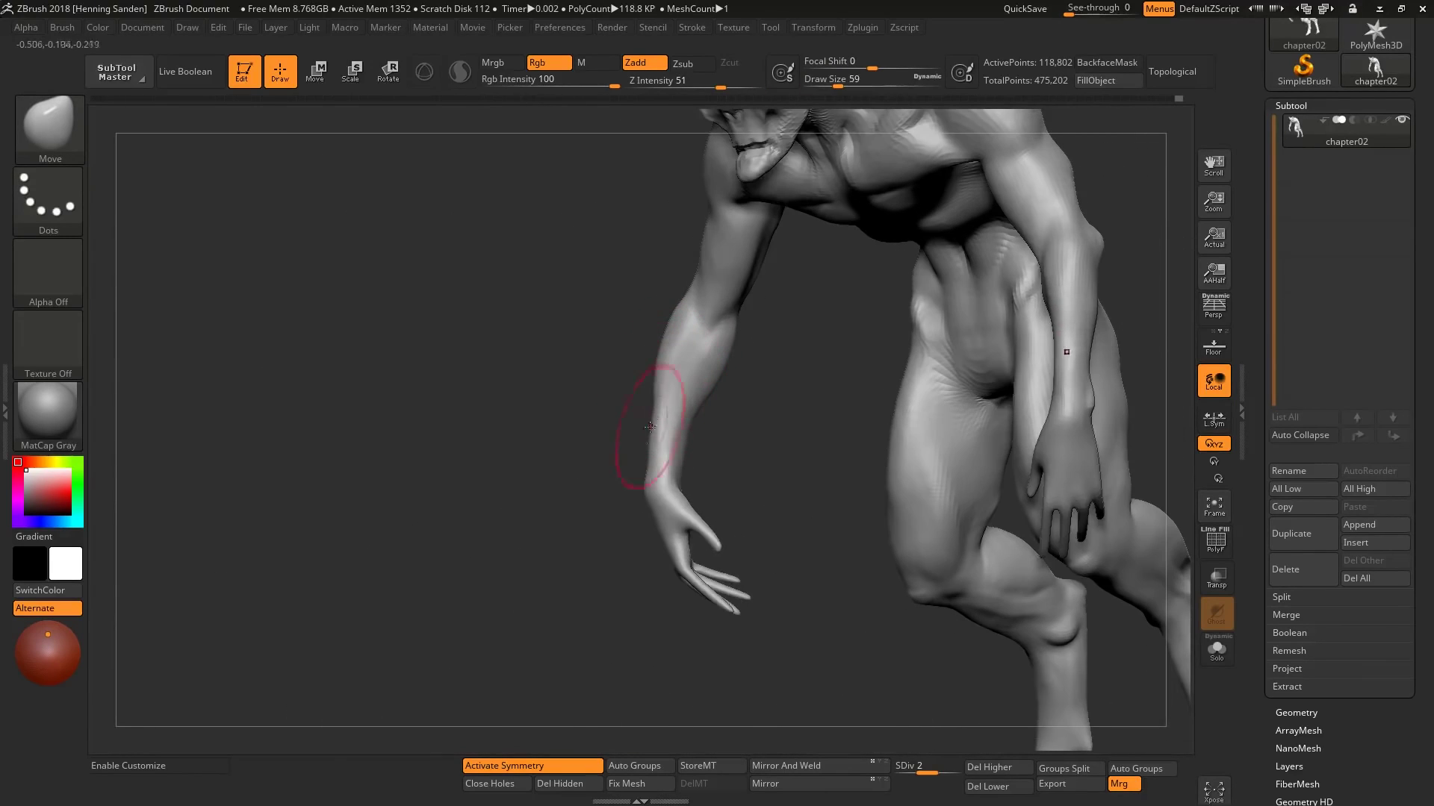
key("s")
mouse_move(650, 426)
right_mouse_down()
mouse_move(673, 351)
mouse_move(803, 474)
mouse_move(723, 350)
mouse_move(717, 411)
mouse_move(735, 448)
mouse_move(711, 468)
right_mouse_up()
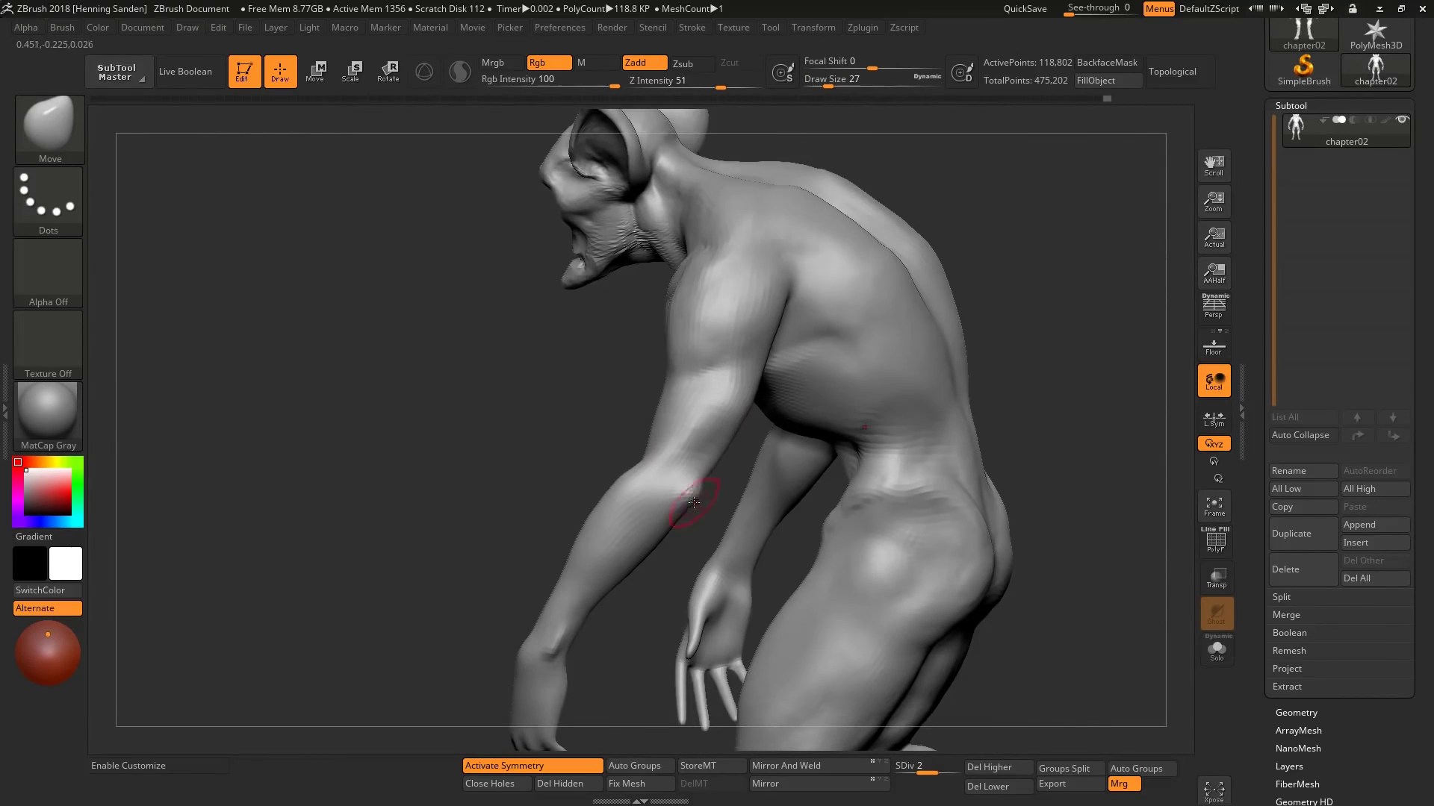
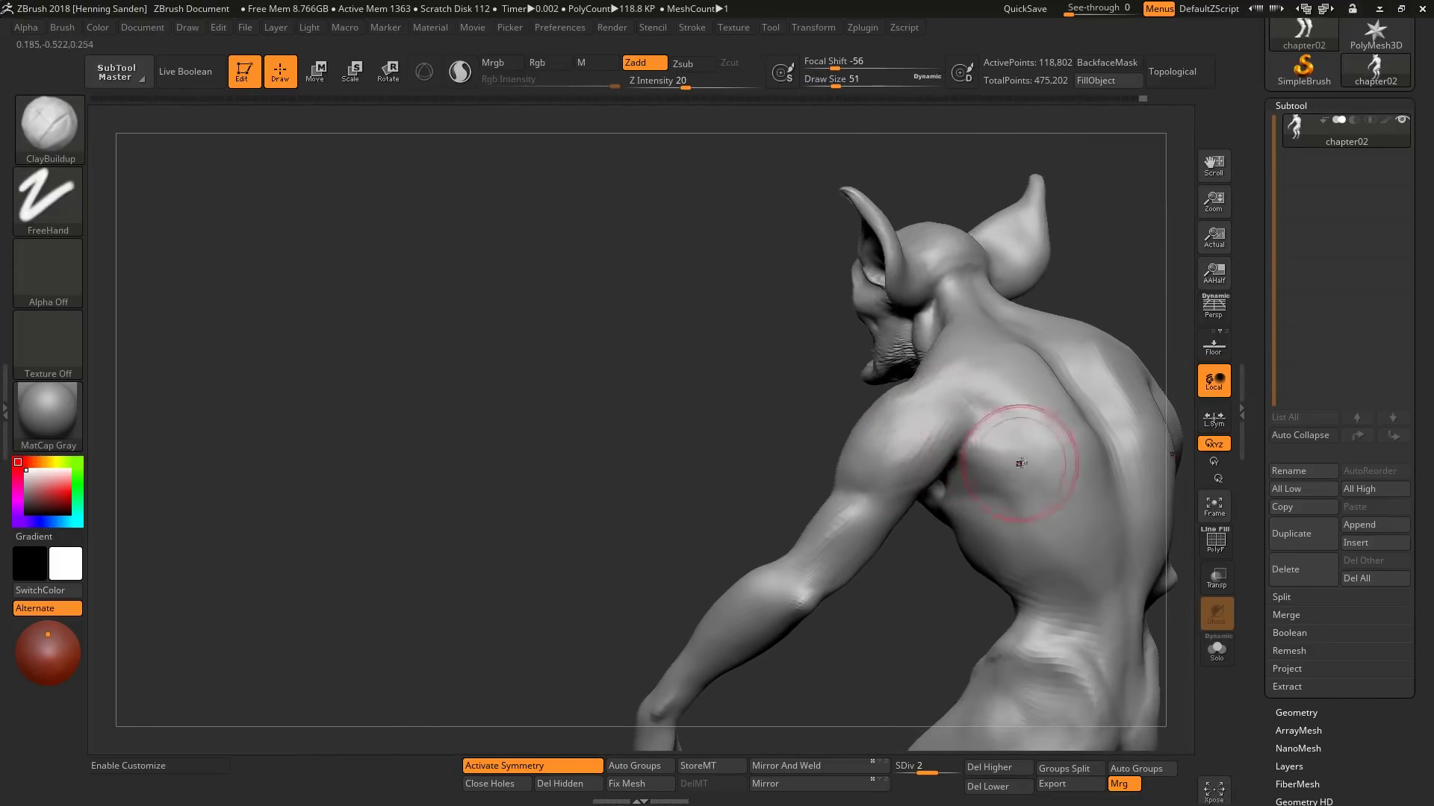
Step: Switch to the ClayBuildup brush and turn the head into a profile view of the ear
right_click_drag(1067, 352, 724, 410, "alt")
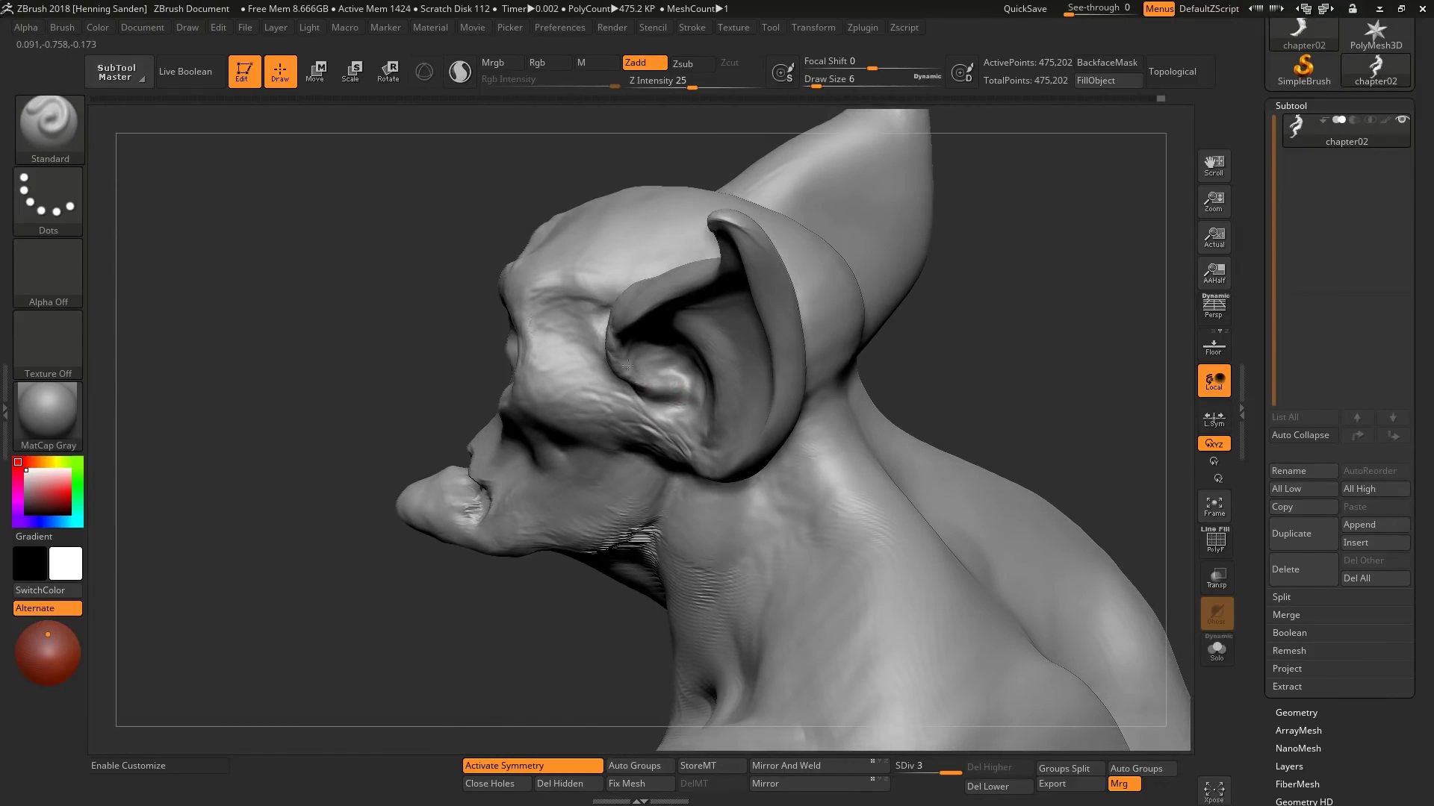
key("s")
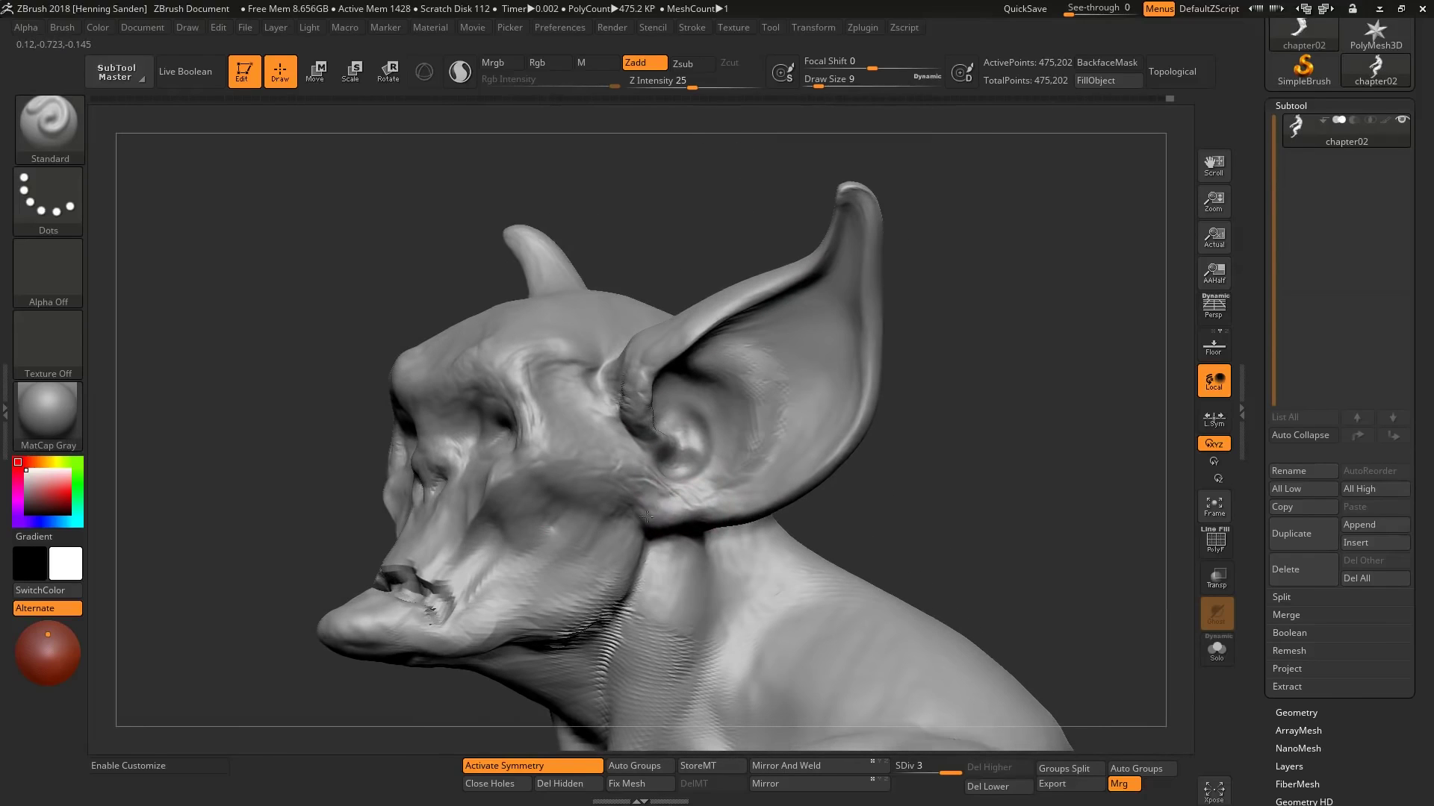
key("b")
key("c")
key("b")
right_click_drag(583, 499, 678, 487)
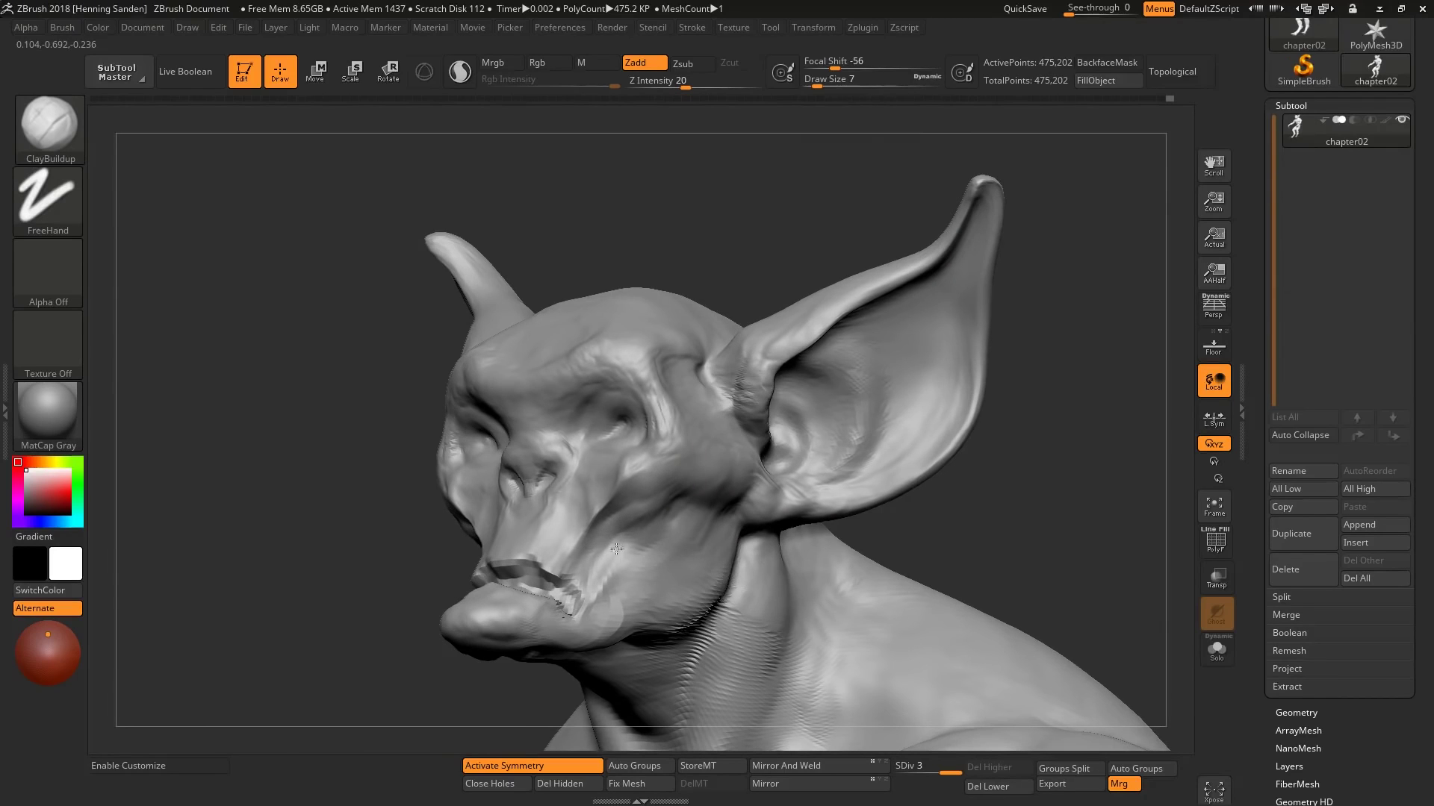
right_click_drag(616, 549, 642, 508)
mouse_move(654, 578)
right_mouse_down()
mouse_move(741, 603)
mouse_move(780, 548)
right_mouse_up()
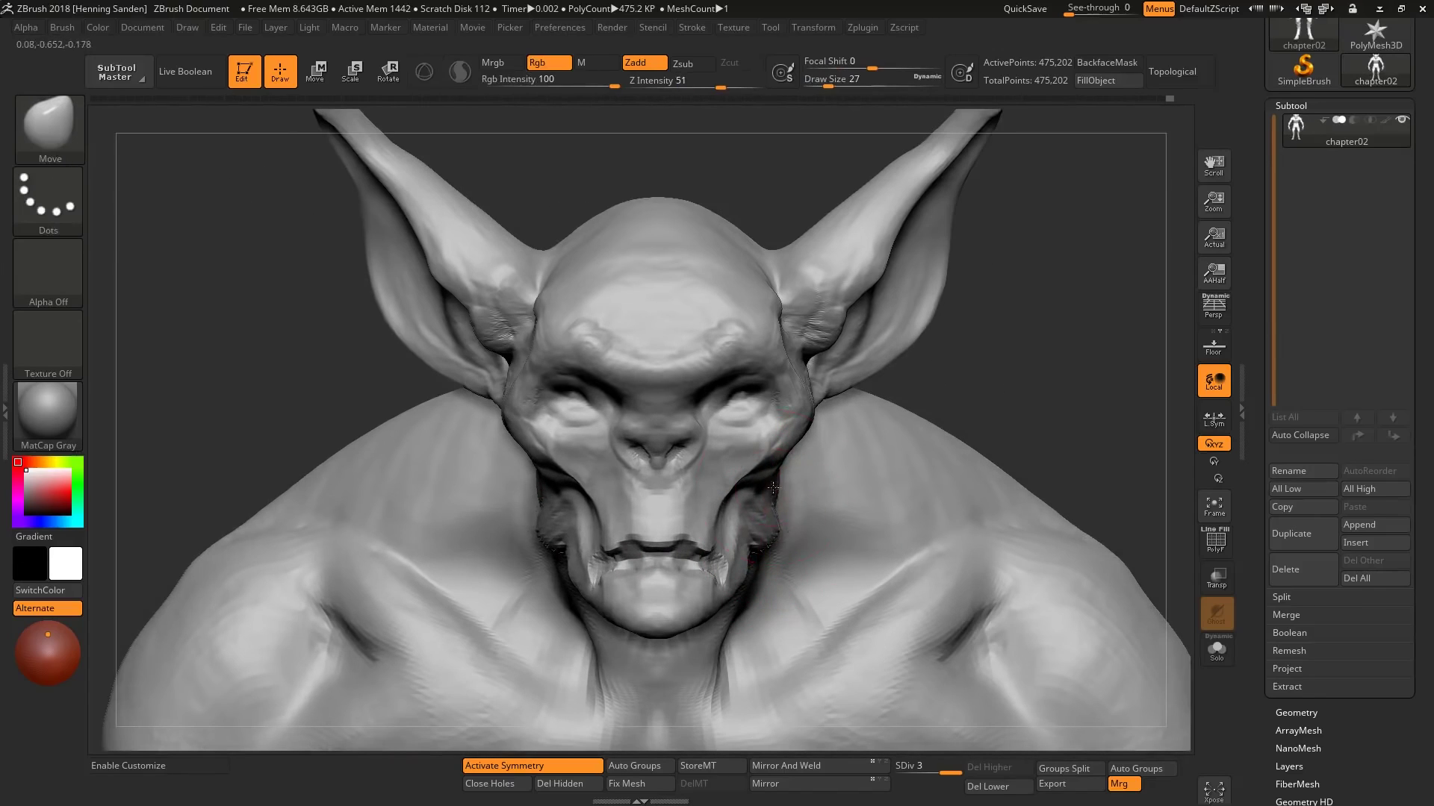
Step: Set the brush size to 12 and bring the head to a three-quarter angle
key("shift")
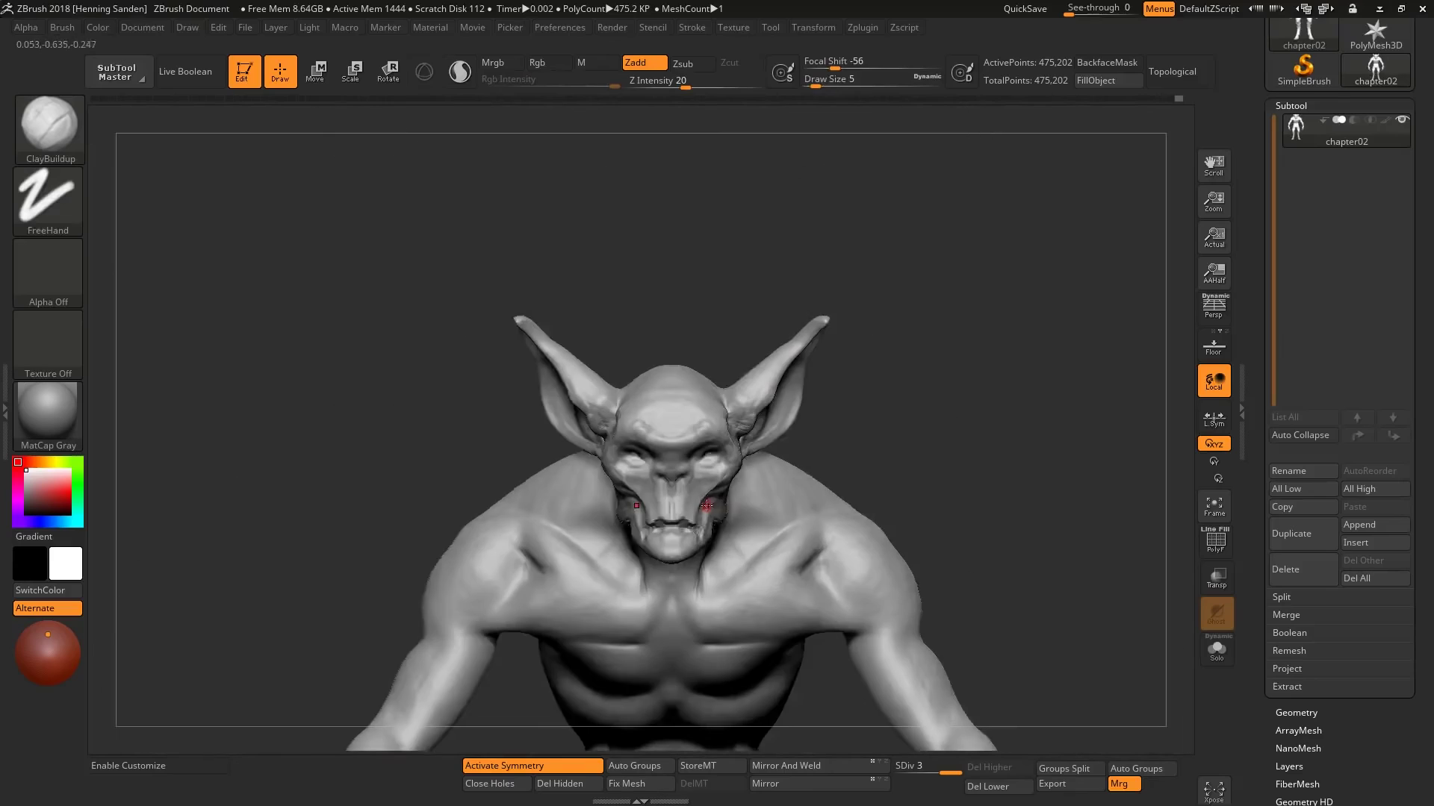
right_click_drag(658, 501, 729, 423)
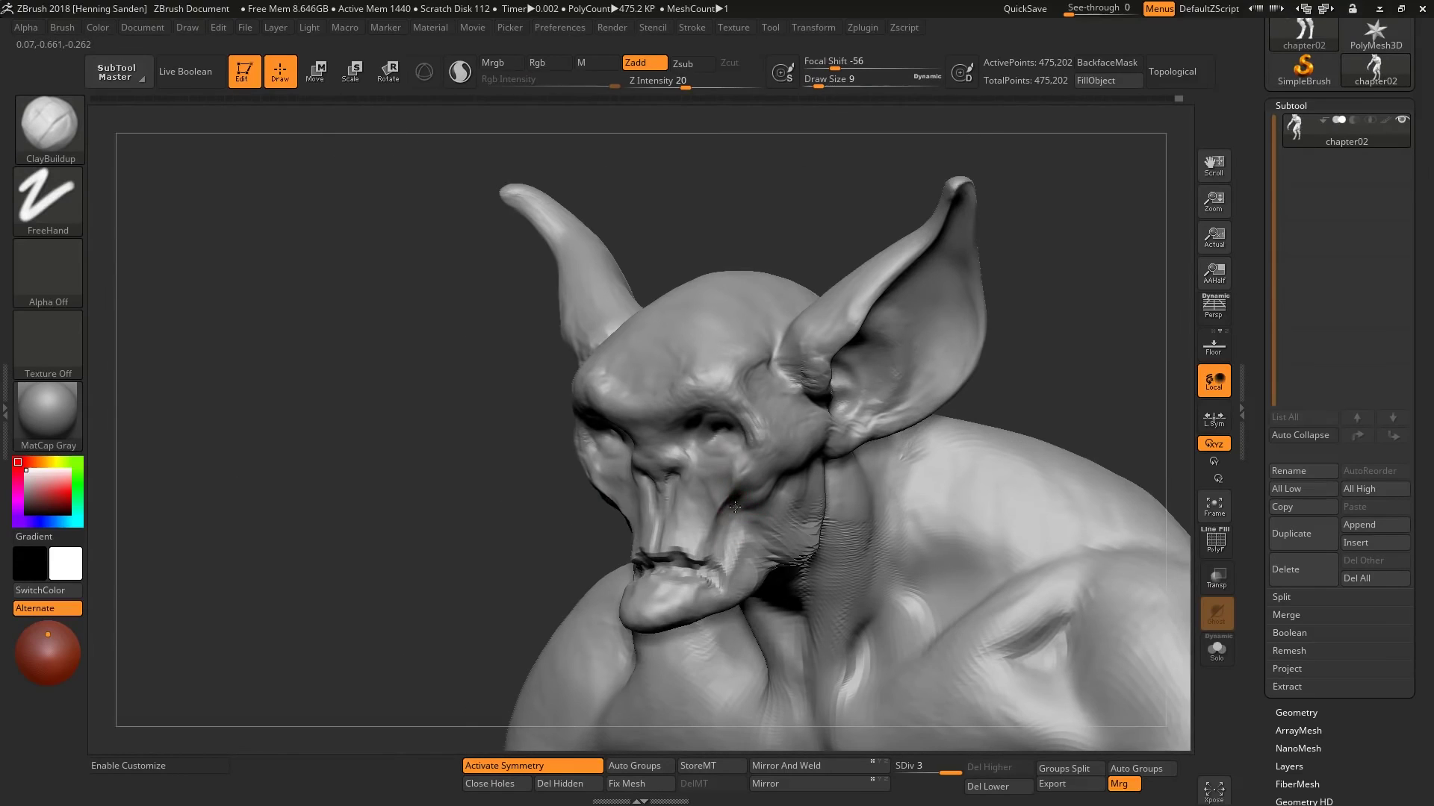
key("s")
left_click(708, 415)
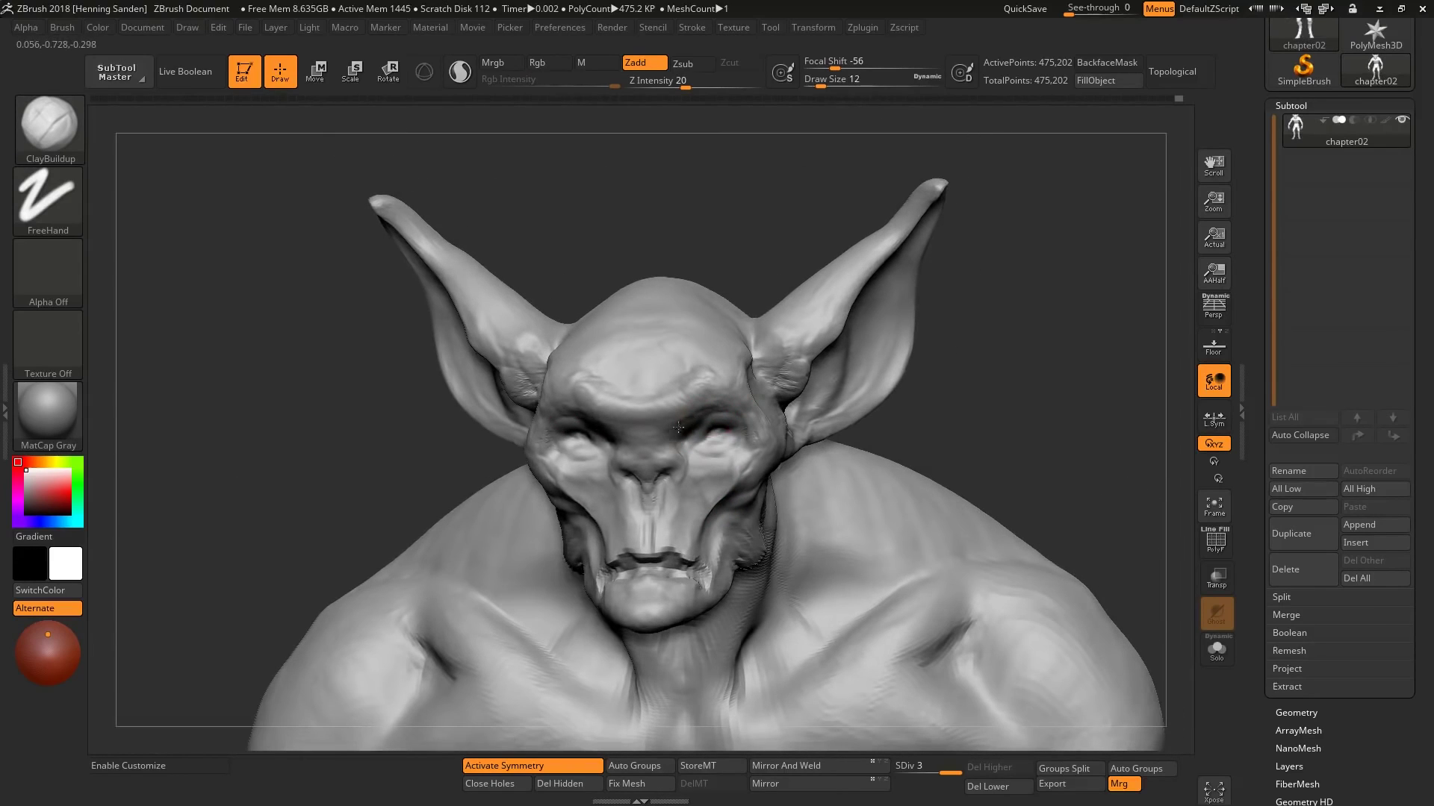
mouse_move(677, 427)
right_mouse_down()
mouse_move(704, 425)
mouse_move(626, 425)
mouse_move(723, 353)
mouse_move(752, 349)
mouse_move(736, 305)
right_mouse_up()
key("s")
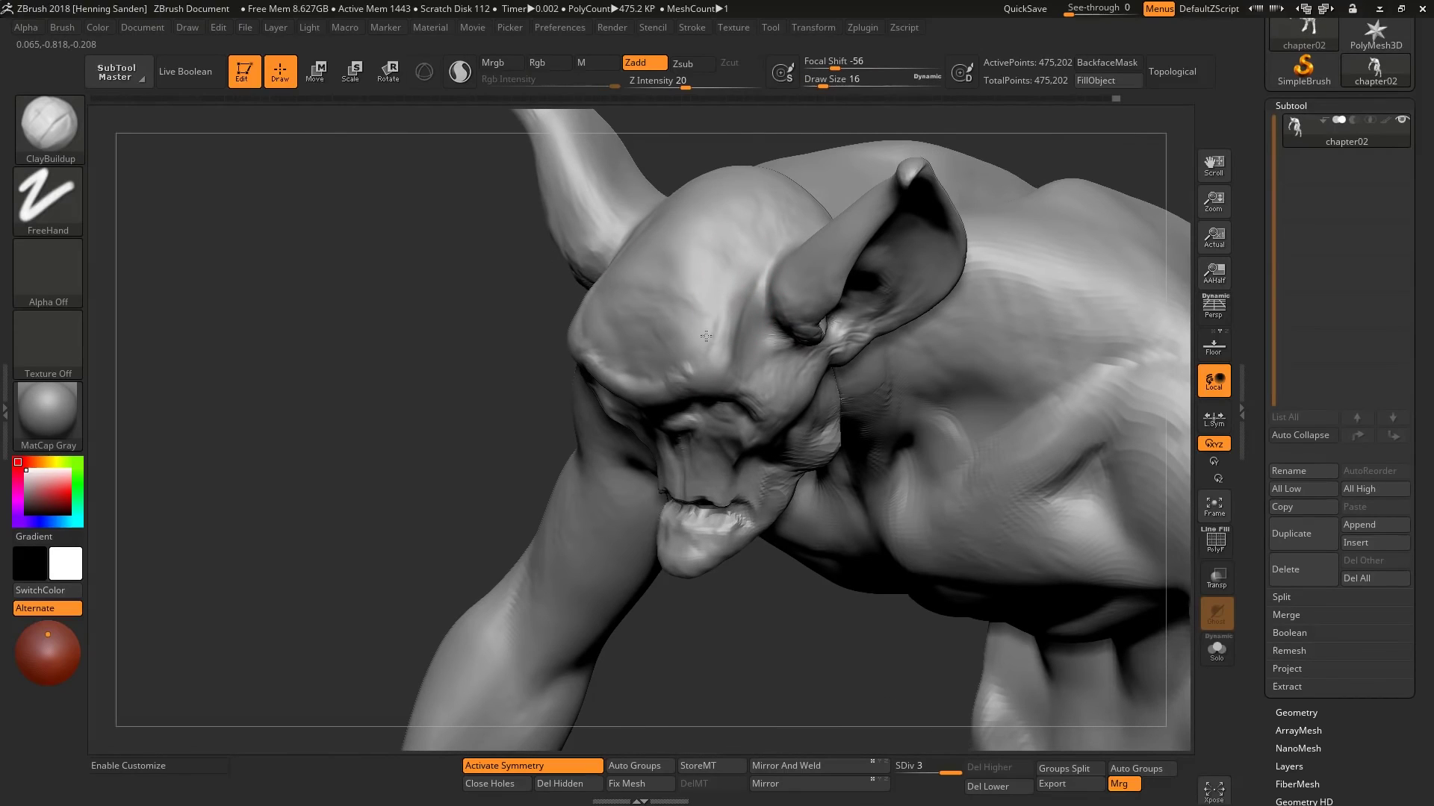
Step: From a straight front view, drag both ears outward symmetrically to widen them
mouse_move(635, 340)
right_mouse_down()
mouse_move(652, 345)
mouse_move(695, 478)
mouse_move(610, 336)
mouse_move(568, 334)
mouse_move(707, 422)
right_mouse_up()
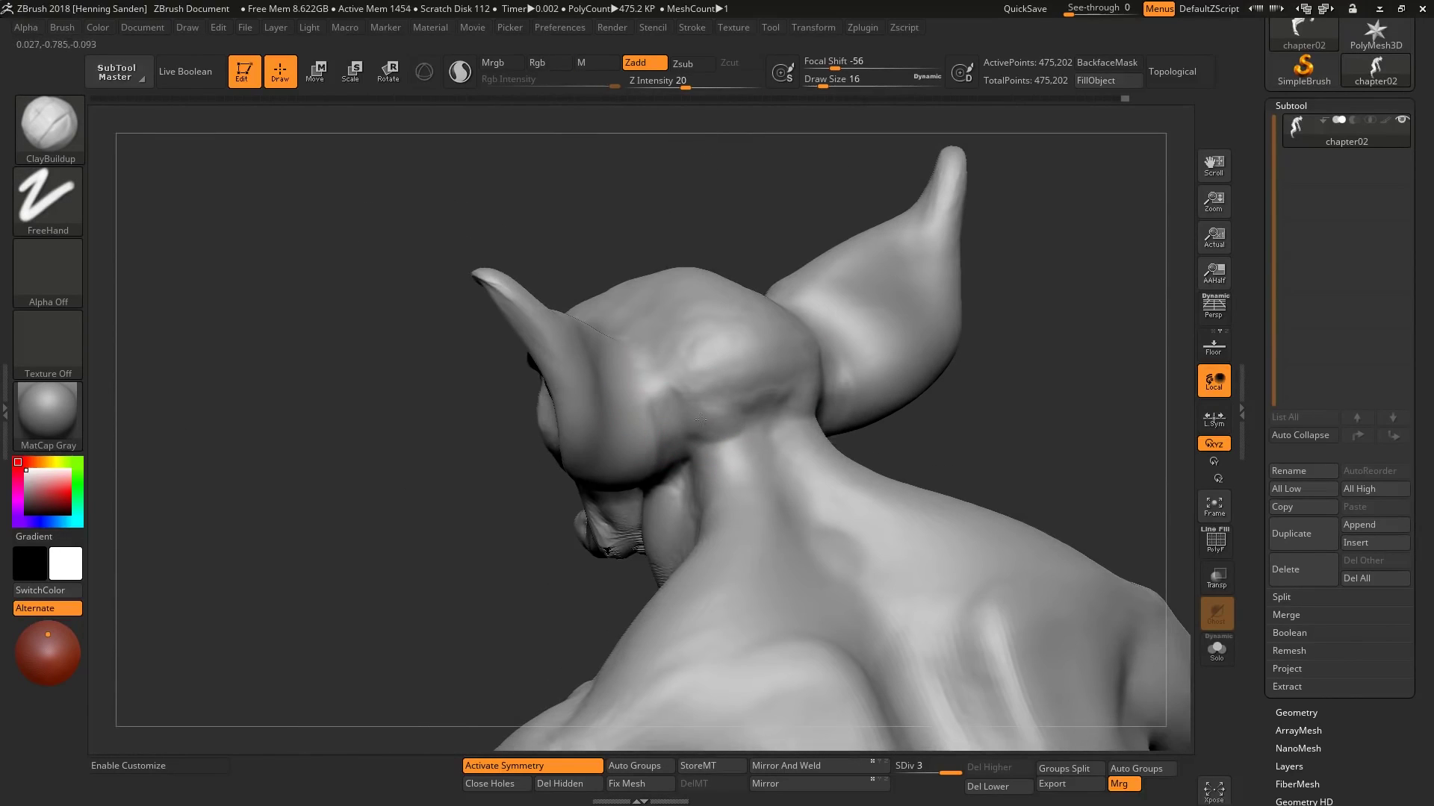
mouse_move(698, 371)
right_mouse_down()
mouse_move(655, 442)
mouse_move(670, 446)
mouse_move(638, 296)
right_mouse_up()
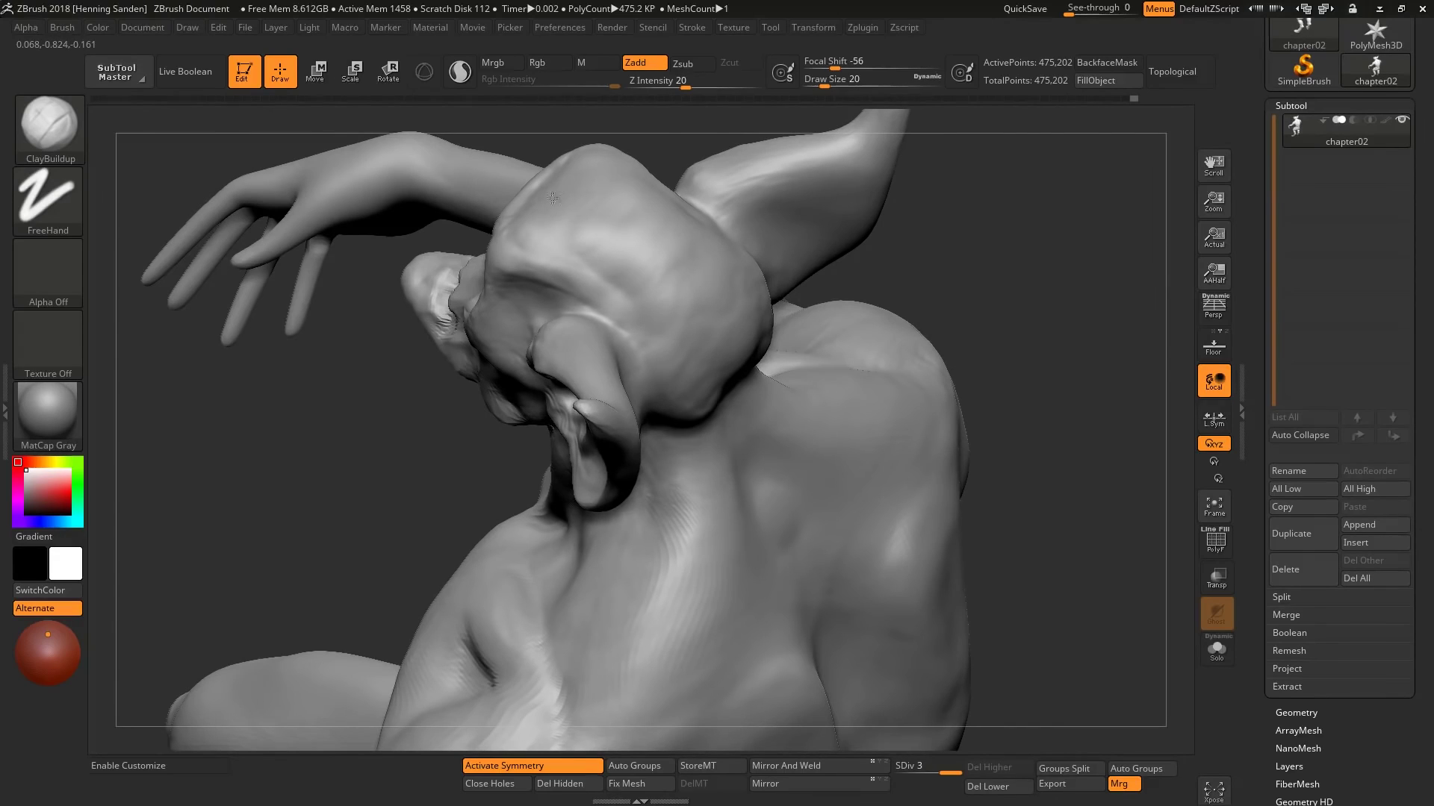
mouse_move(551, 198)
right_mouse_down()
mouse_move(634, 313)
mouse_move(622, 368)
right_mouse_up()
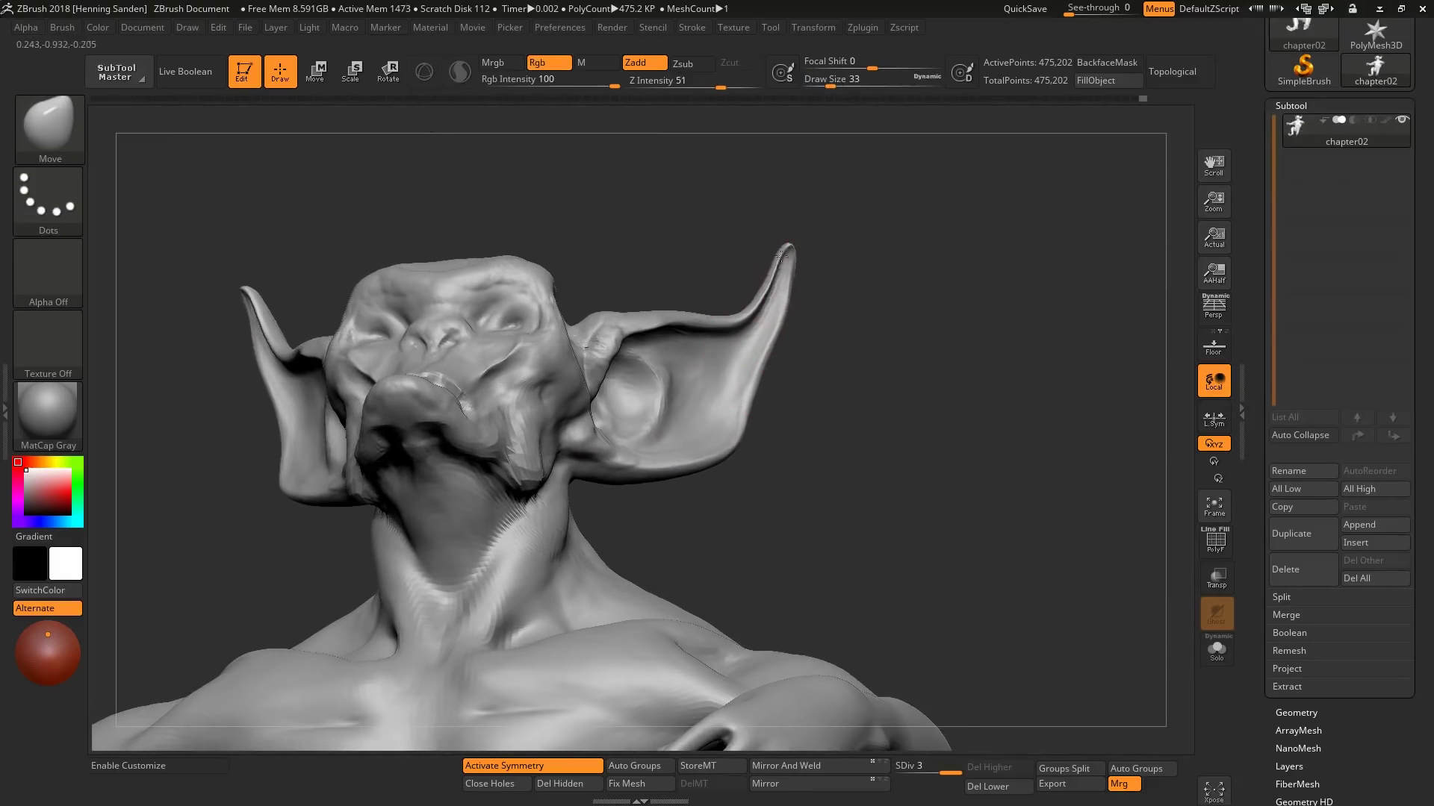
right_click_drag(754, 386, 751, 409, "shift")
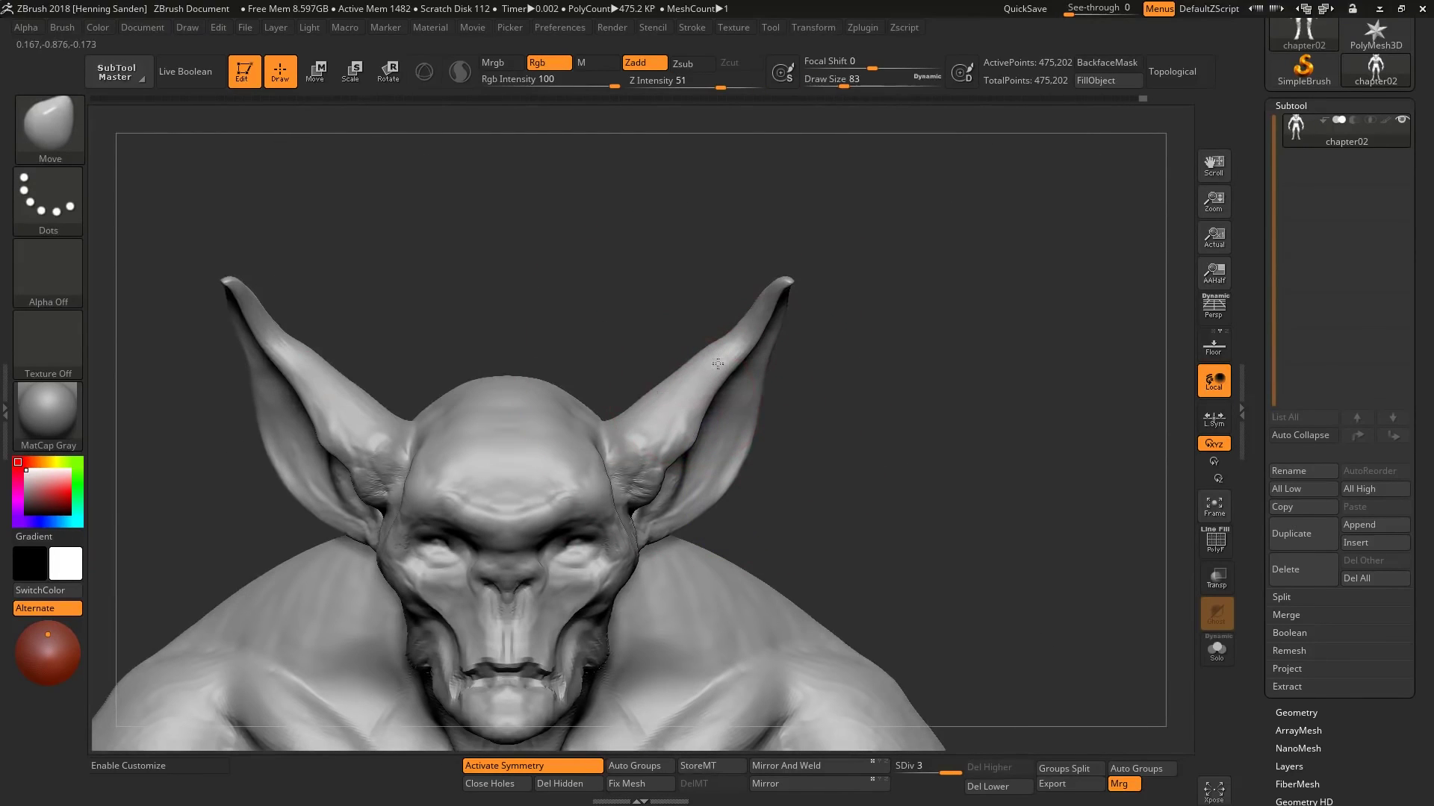
left_click_drag(750, 409, 769, 258)
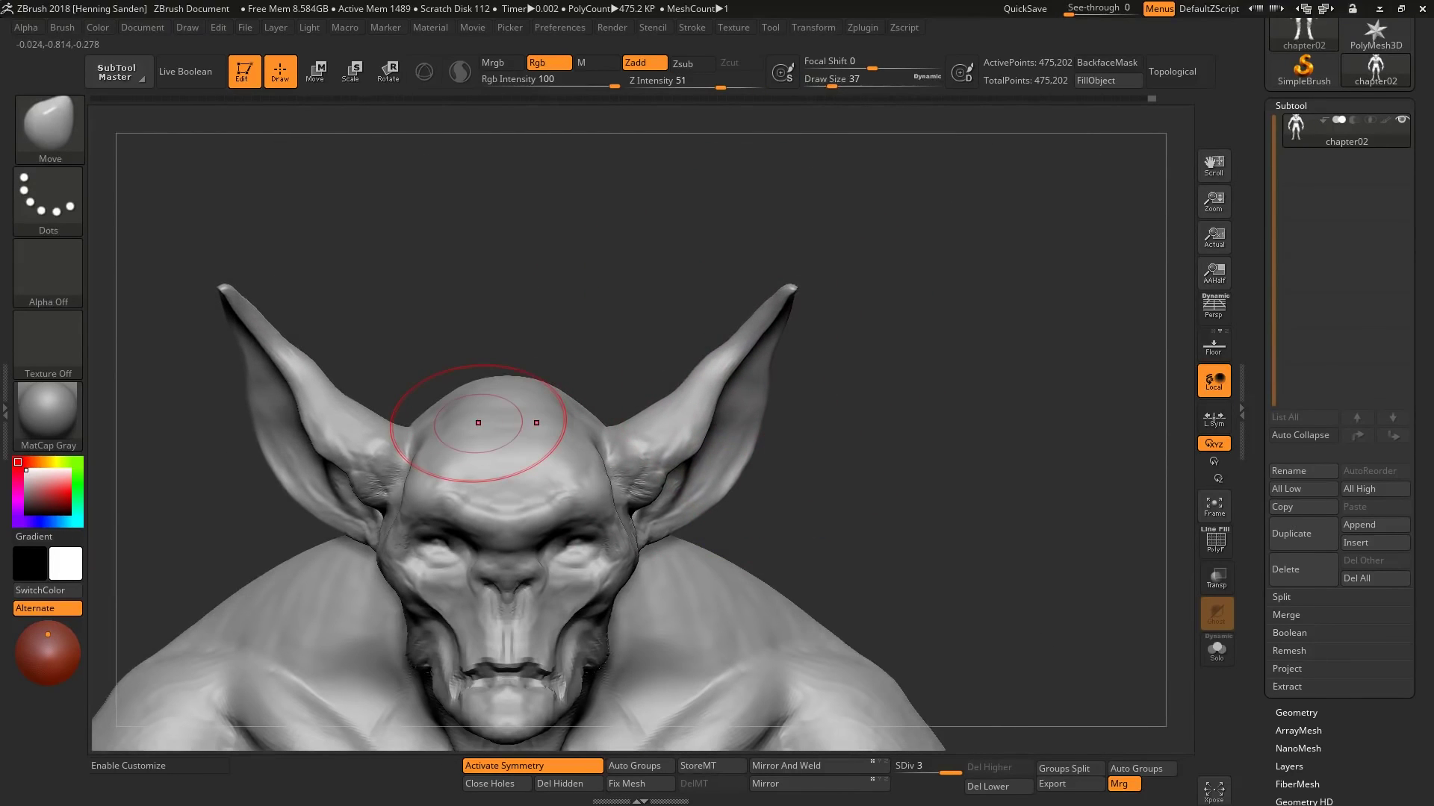
mouse_move(478, 423)
right_mouse_down()
mouse_move(697, 416)
mouse_move(719, 335)
right_mouse_up()
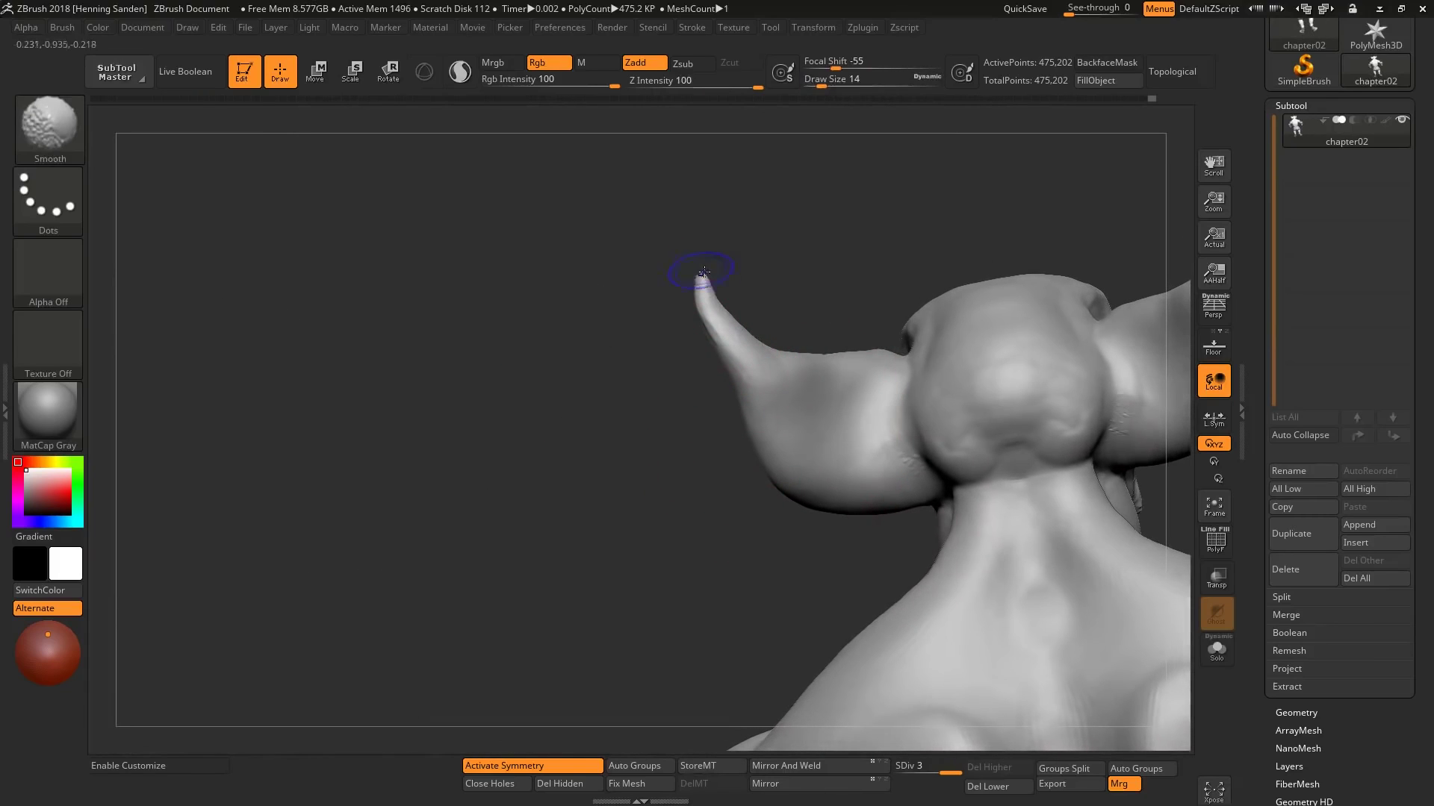
Step: Drop the mesh to subdivision level 1 and zoom out to a side view of the creature
key("shift+d")
key("shift+d")
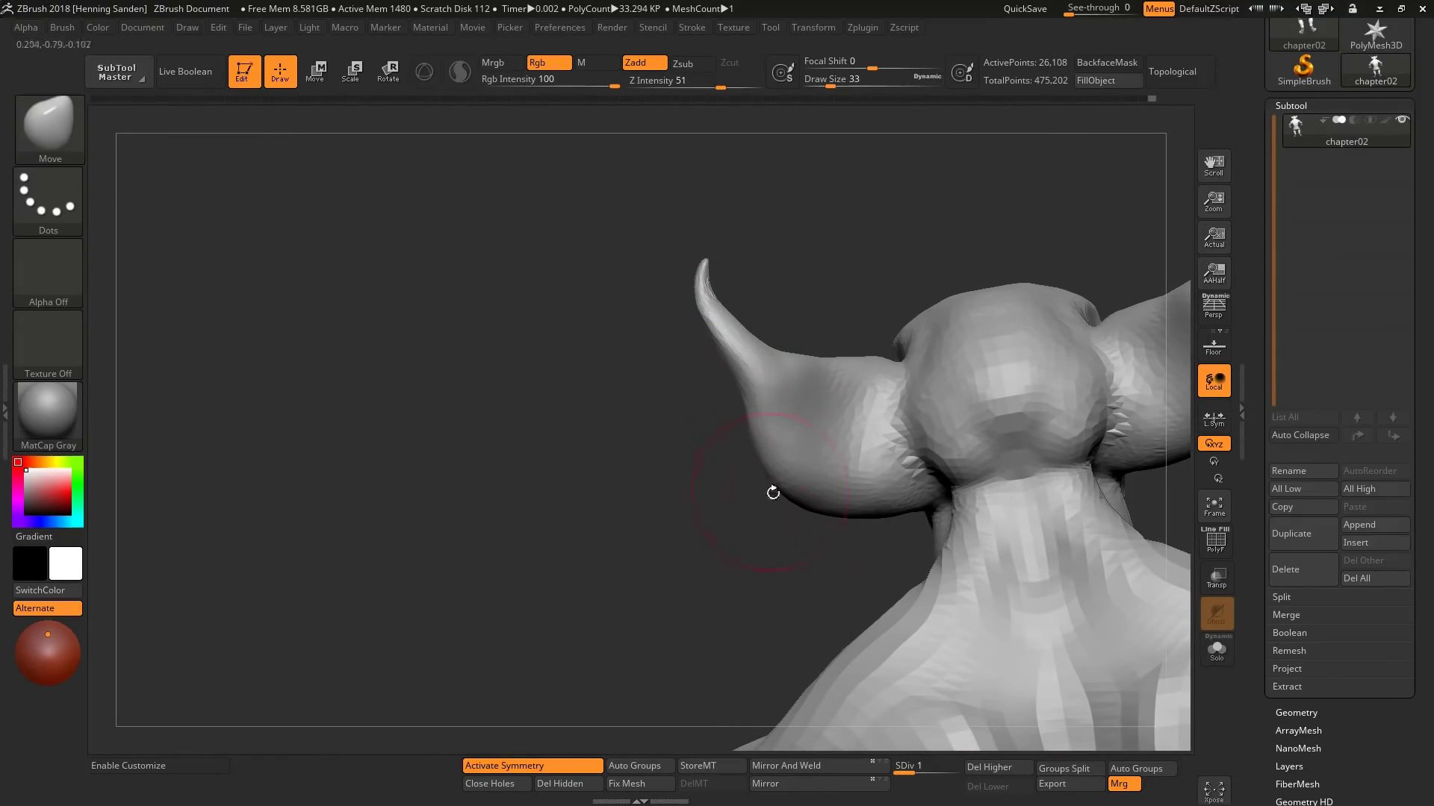
right_click_drag(786, 511, 784, 481)
right_click_drag(929, 448, 874, 403)
key("s")
left_click_drag(926, 403, 899, 347)
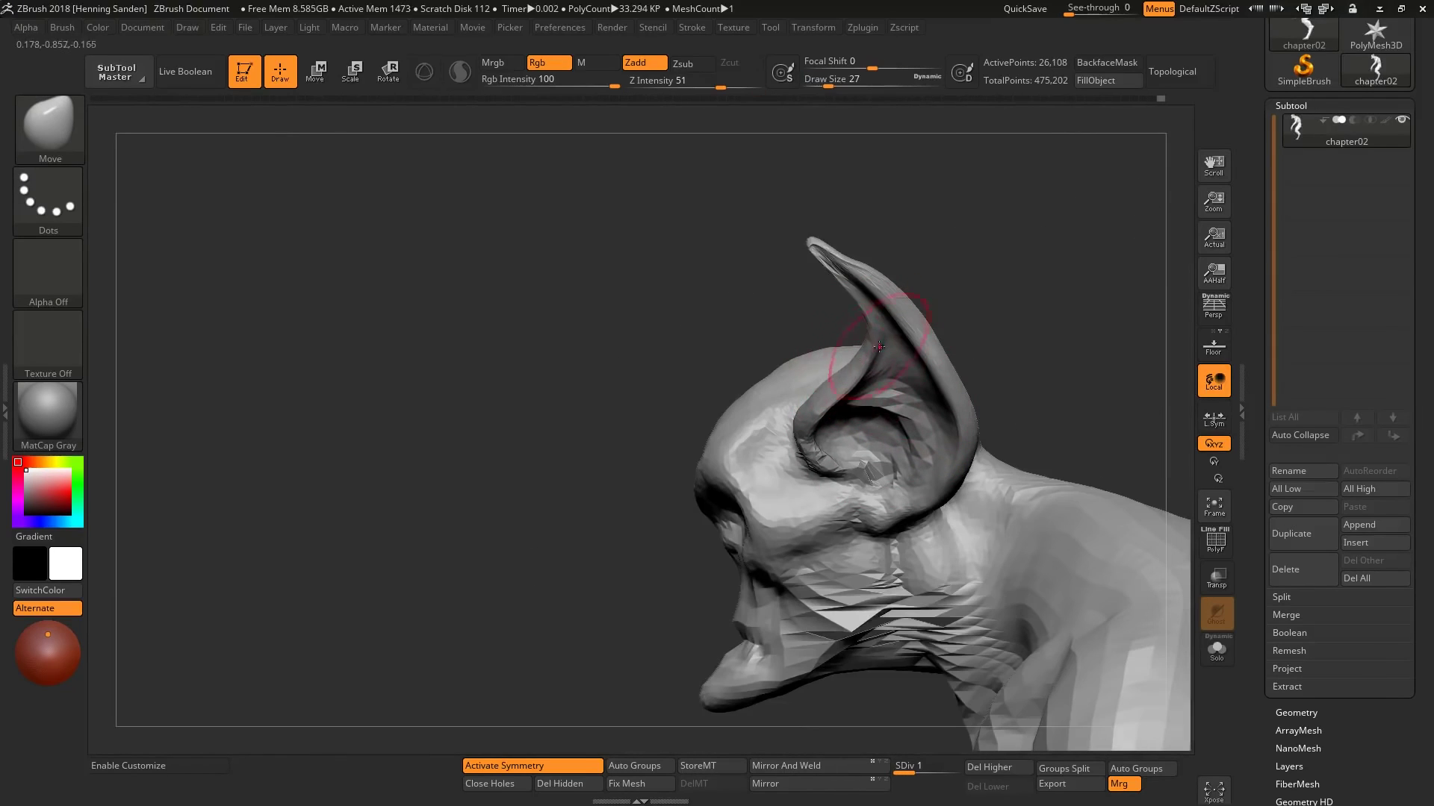
key("s")
left_click_drag(856, 259, 849, 320)
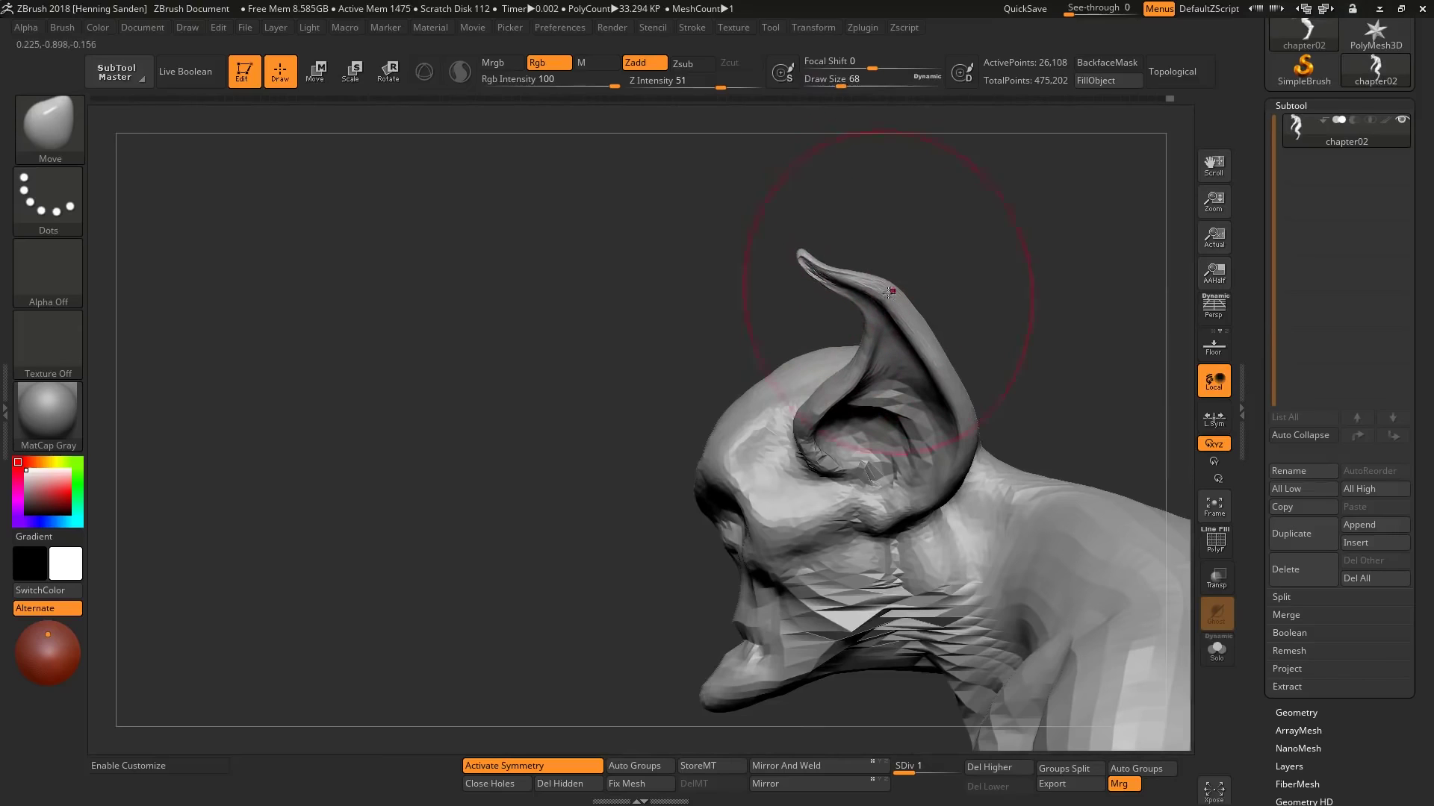
mouse_move(849, 410)
right_mouse_down()
mouse_move(813, 517)
mouse_move(862, 307)
mouse_move(926, 329)
right_mouse_up()
Step: Enlarge the Move brush and frame the full body in a three-quarter front view
key("bracketright")
key("bracketright")
key("bracketright")
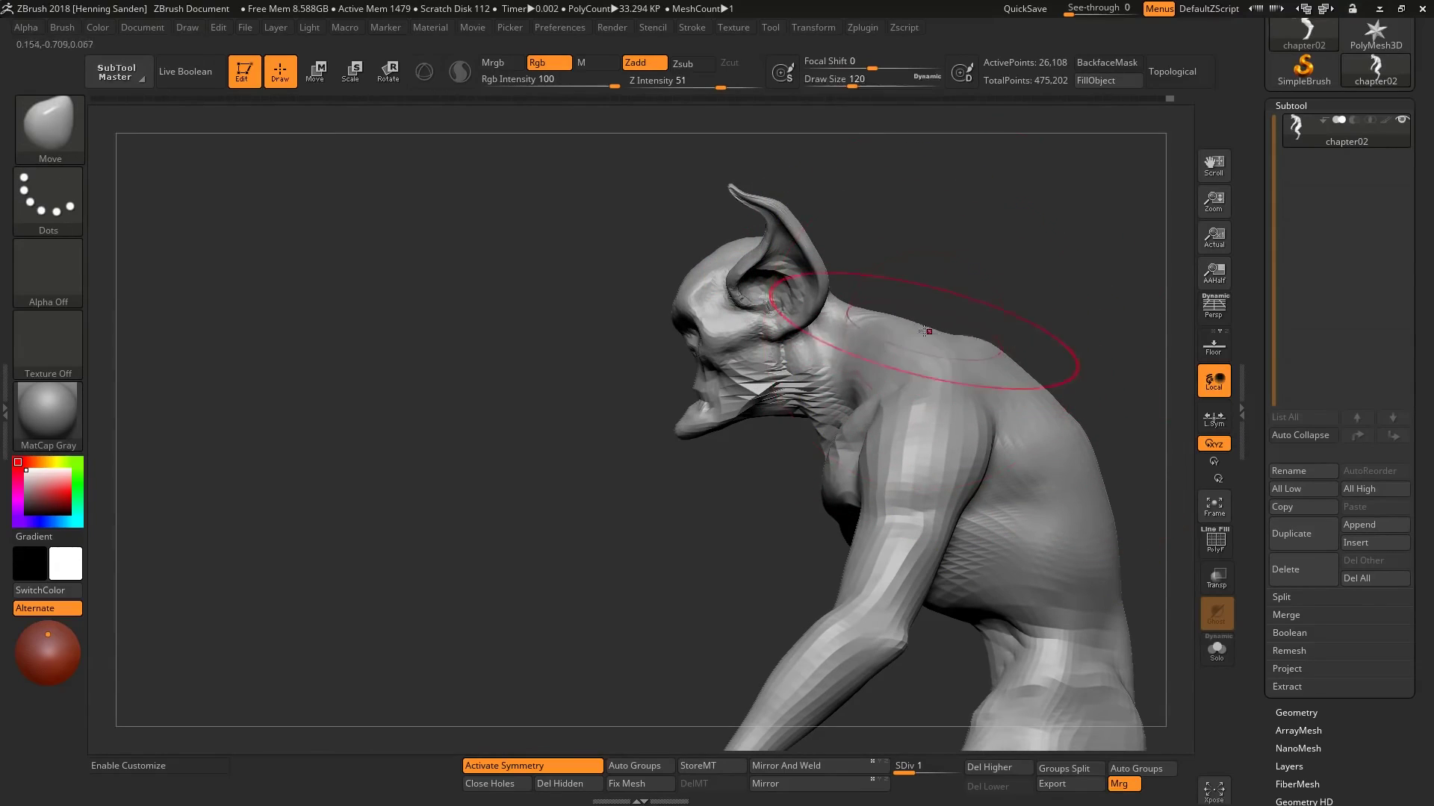
key("bracketleft")
right_click_drag(943, 343, 876, 477)
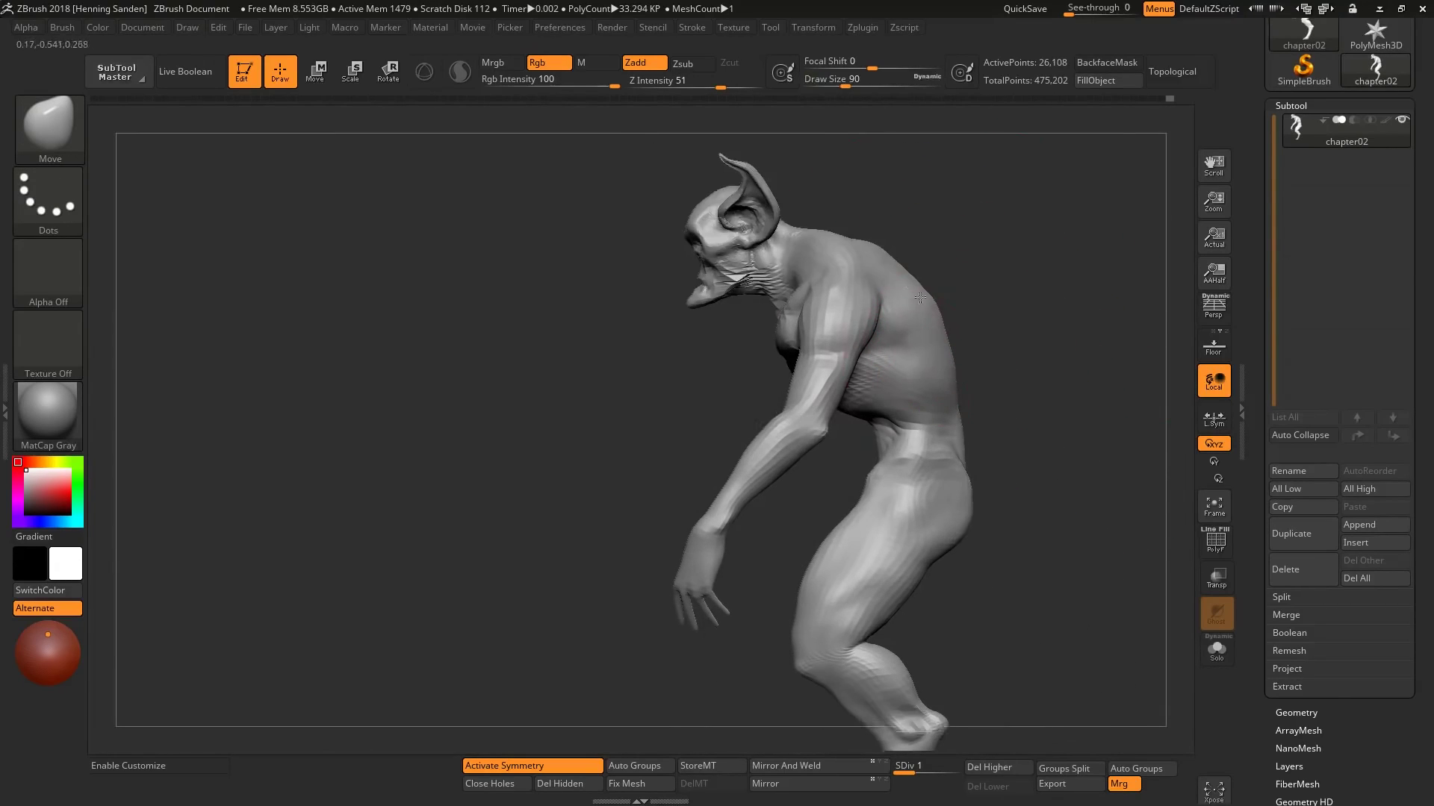
key("bracketright")
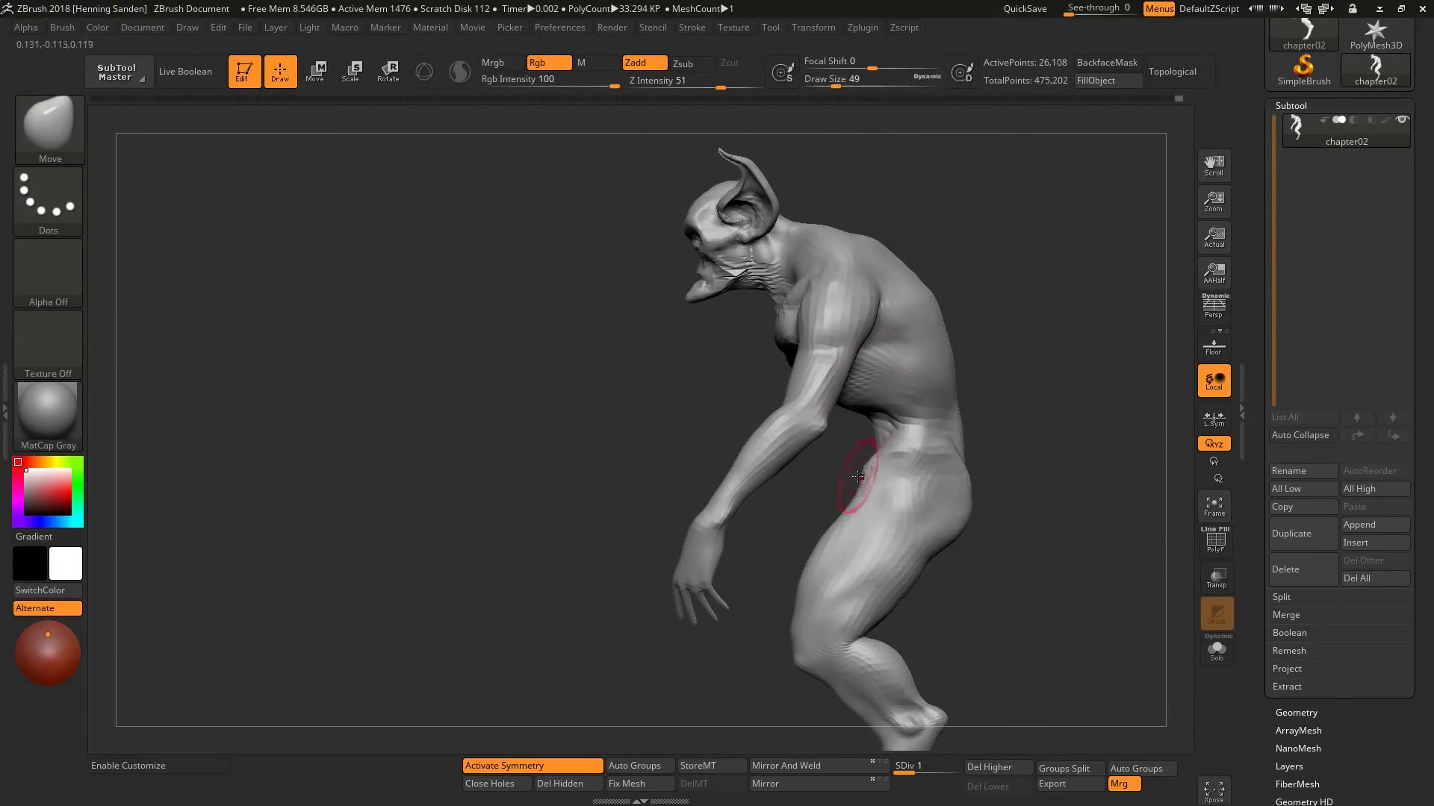
key("bracketright")
key("bracketright")
mouse_move(754, 410)
right_mouse_down()
mouse_move(863, 513)
mouse_move(715, 255)
mouse_move(737, 234)
right_mouse_up()
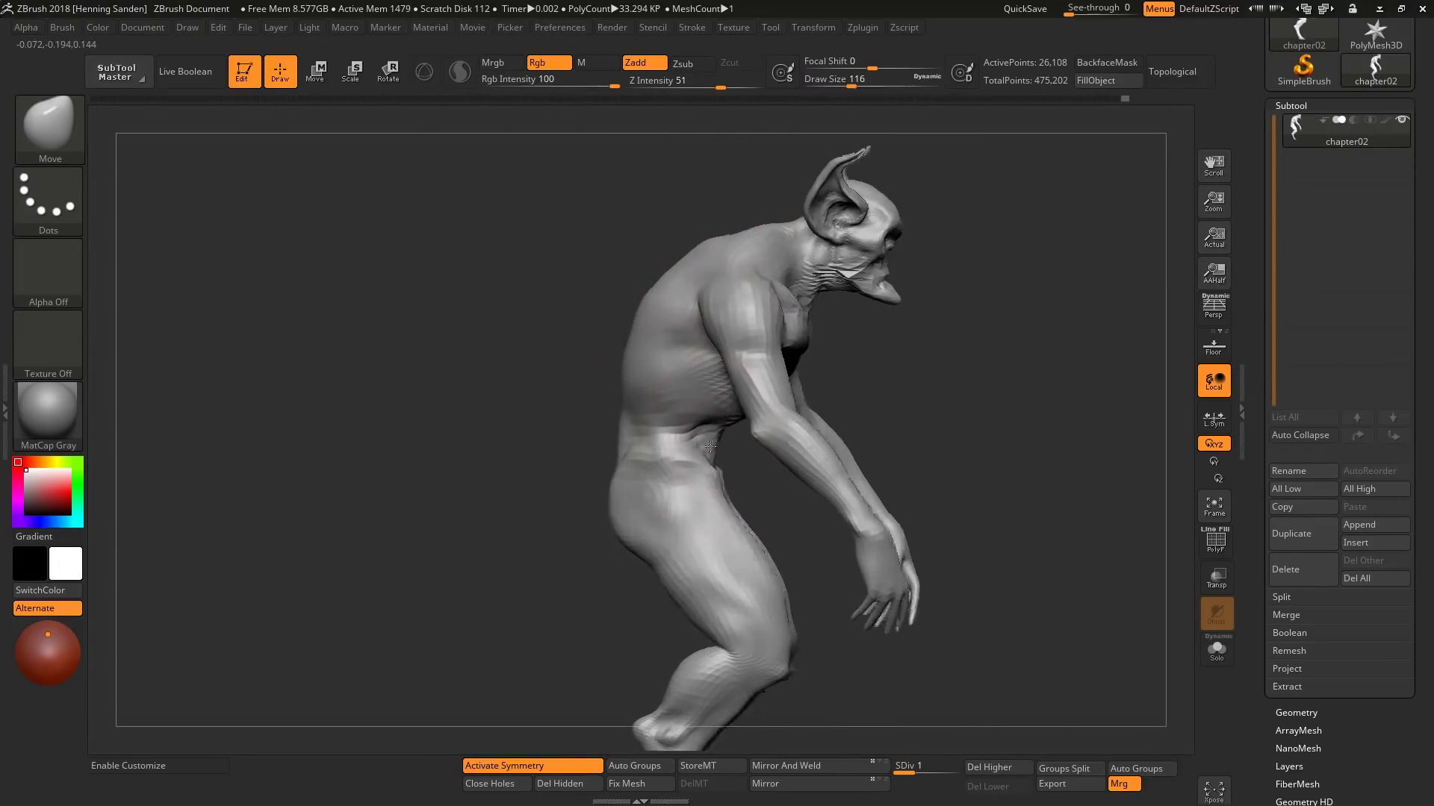
mouse_move(636, 356)
right_mouse_down()
mouse_move(744, 420)
mouse_move(616, 410)
right_mouse_up()
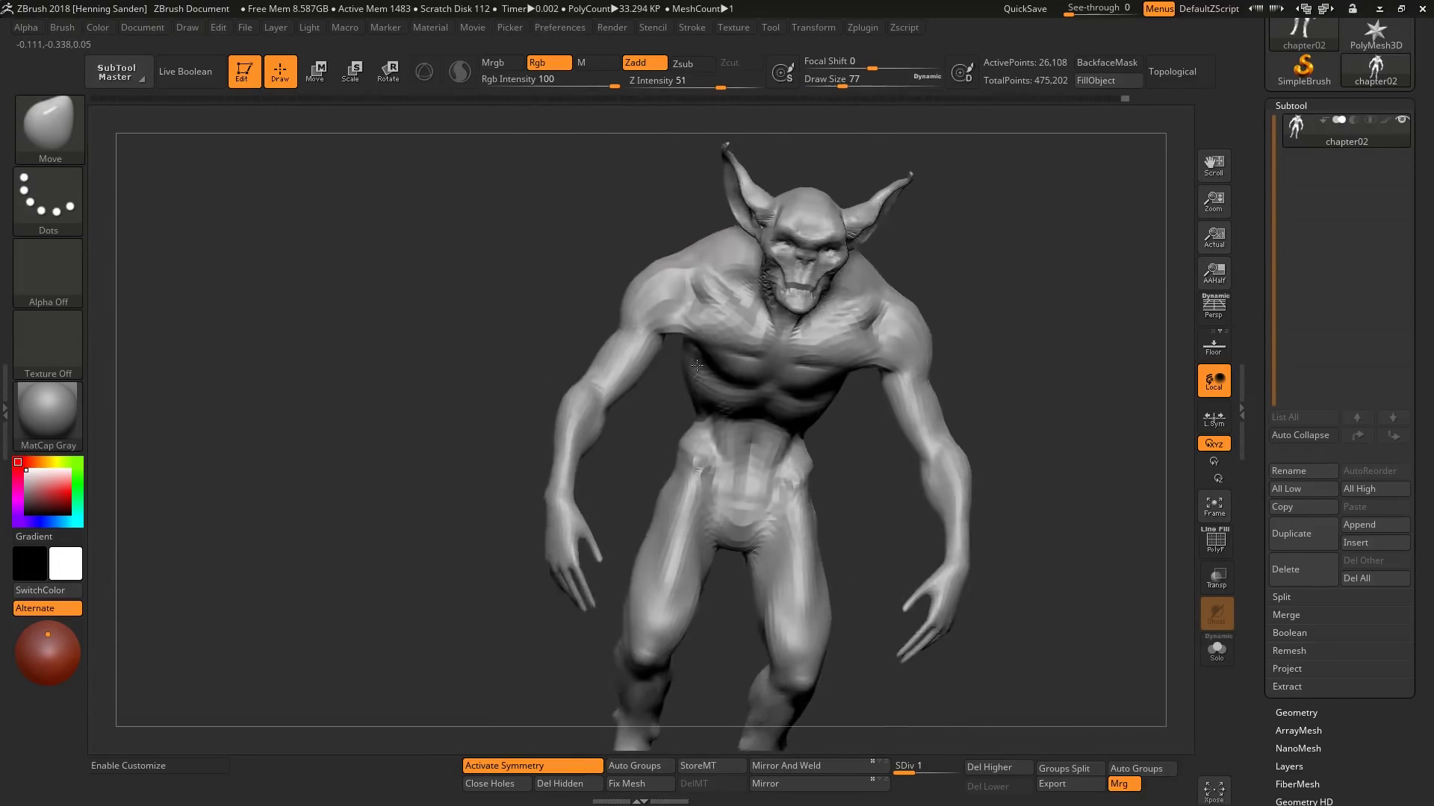
Step: Reshape the arm and thigh from a side view, then turn the low-poly body to its back
left_click(588, 396, "ctrl+shift")
left_click(418, 396, "ctrl+shift")
right_click_drag(523, 388, 687, 377)
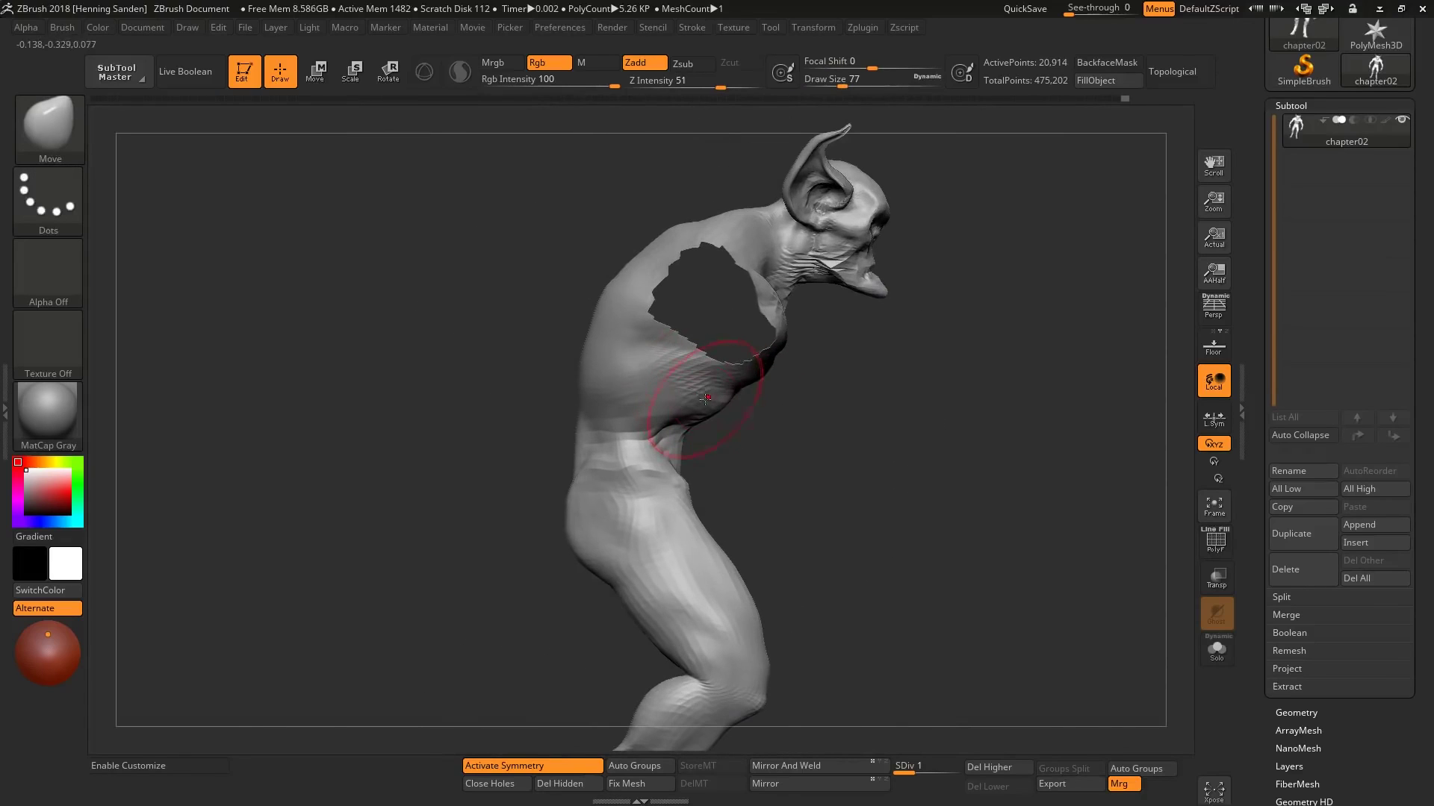
mouse_move(597, 358)
right_mouse_down("alt")
mouse_move(667, 341)
mouse_move(766, 419)
mouse_move(747, 332)
right_mouse_up("alt")
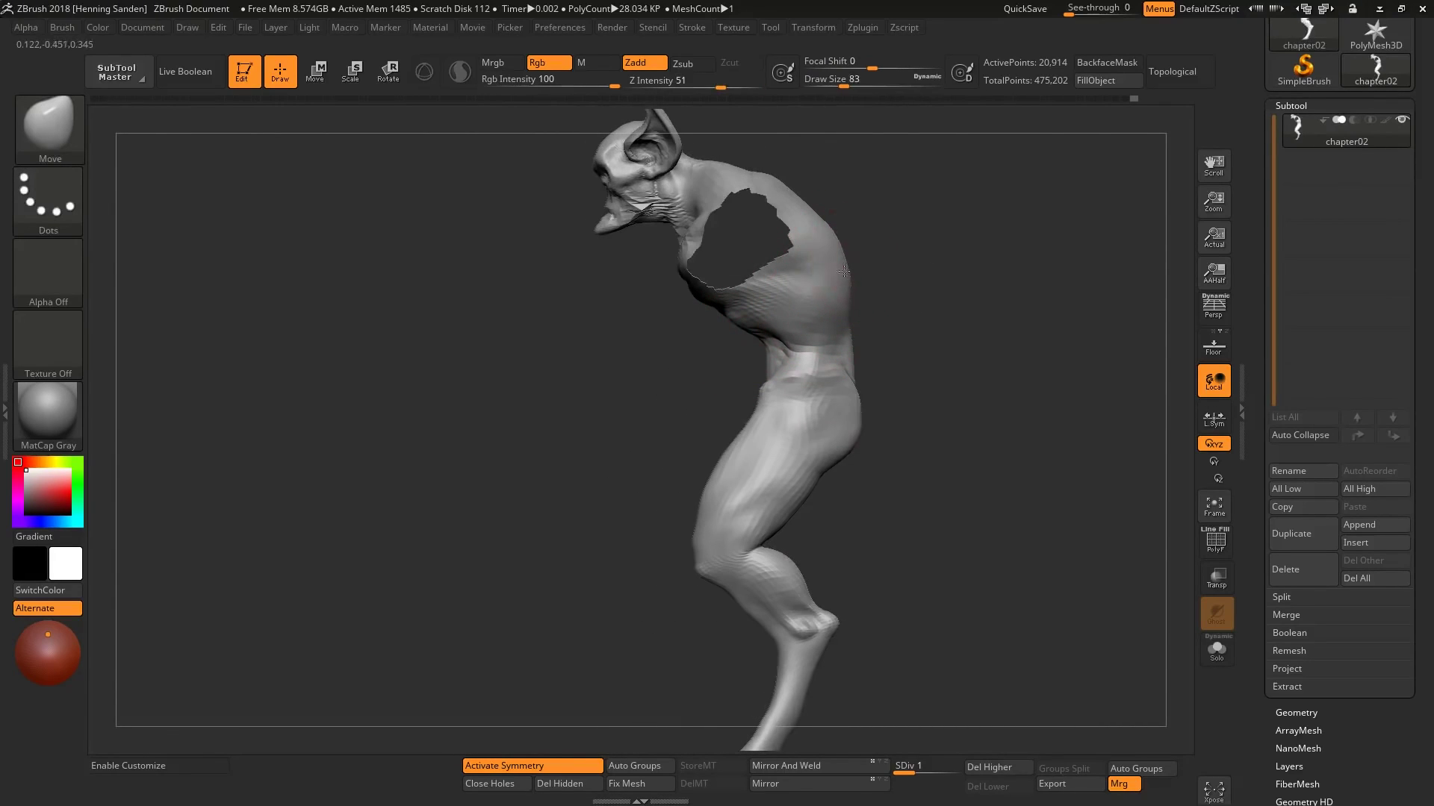
right_click_drag(923, 307, 722, 337)
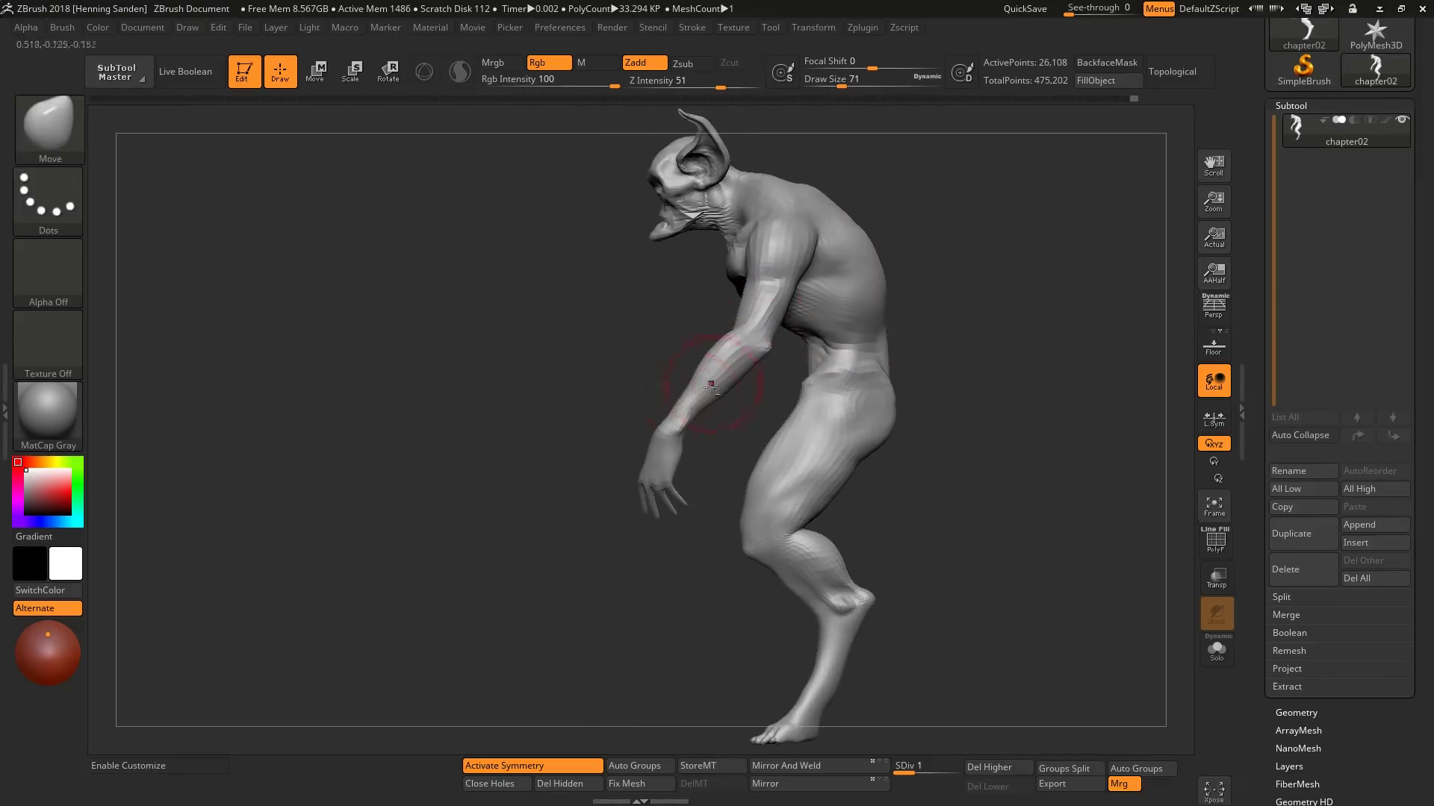
right_click_drag(736, 363, 749, 523)
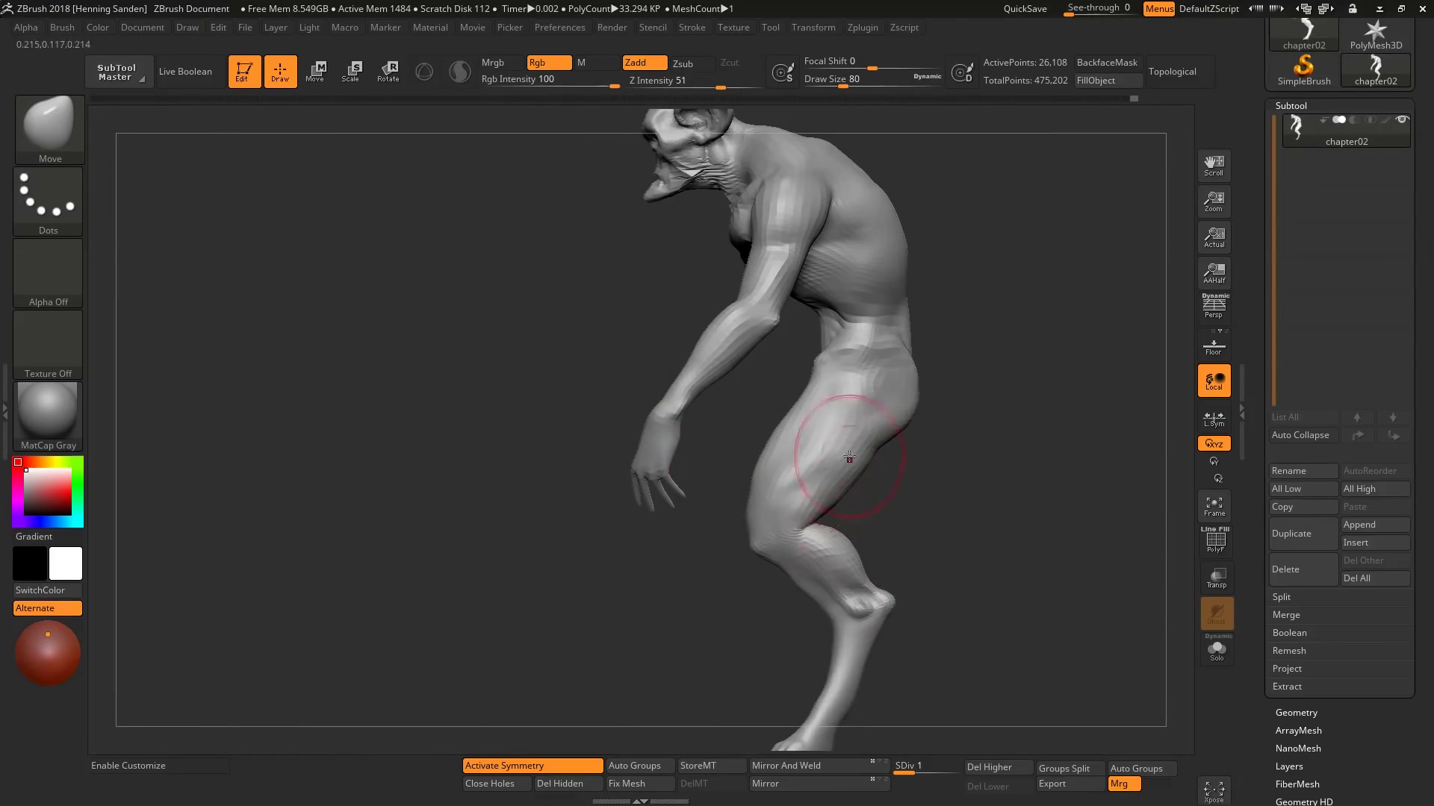
mouse_move(849, 458)
right_mouse_down()
mouse_move(829, 448)
mouse_move(840, 527)
right_mouse_up()
key("s")
key("s")
Step: Halve the brush size and nudge the knee, arm and shin shapes from the side
left_click_drag(840, 526, 829, 527)
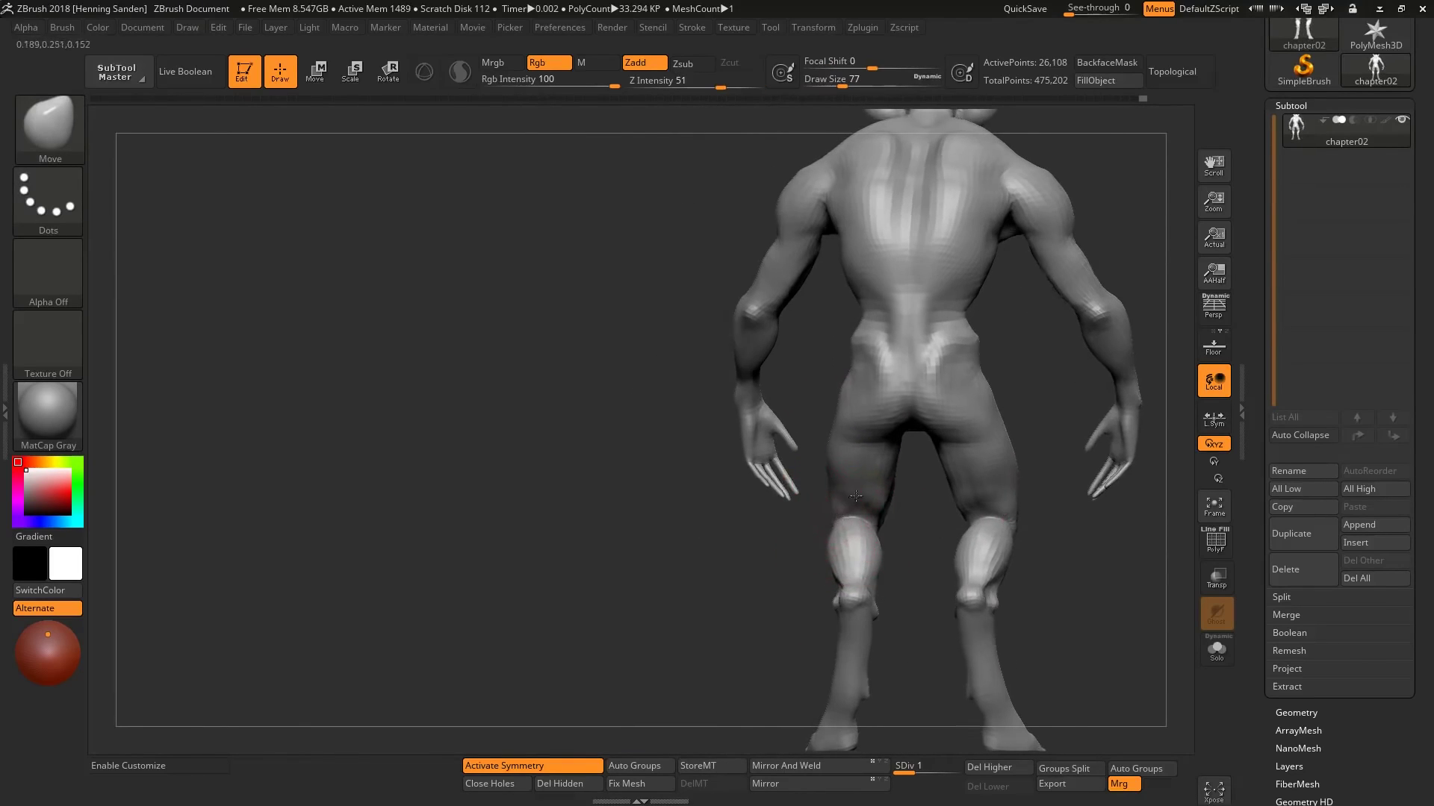
mouse_move(829, 527)
right_mouse_down()
mouse_move(859, 537)
mouse_move(845, 544)
right_mouse_up()
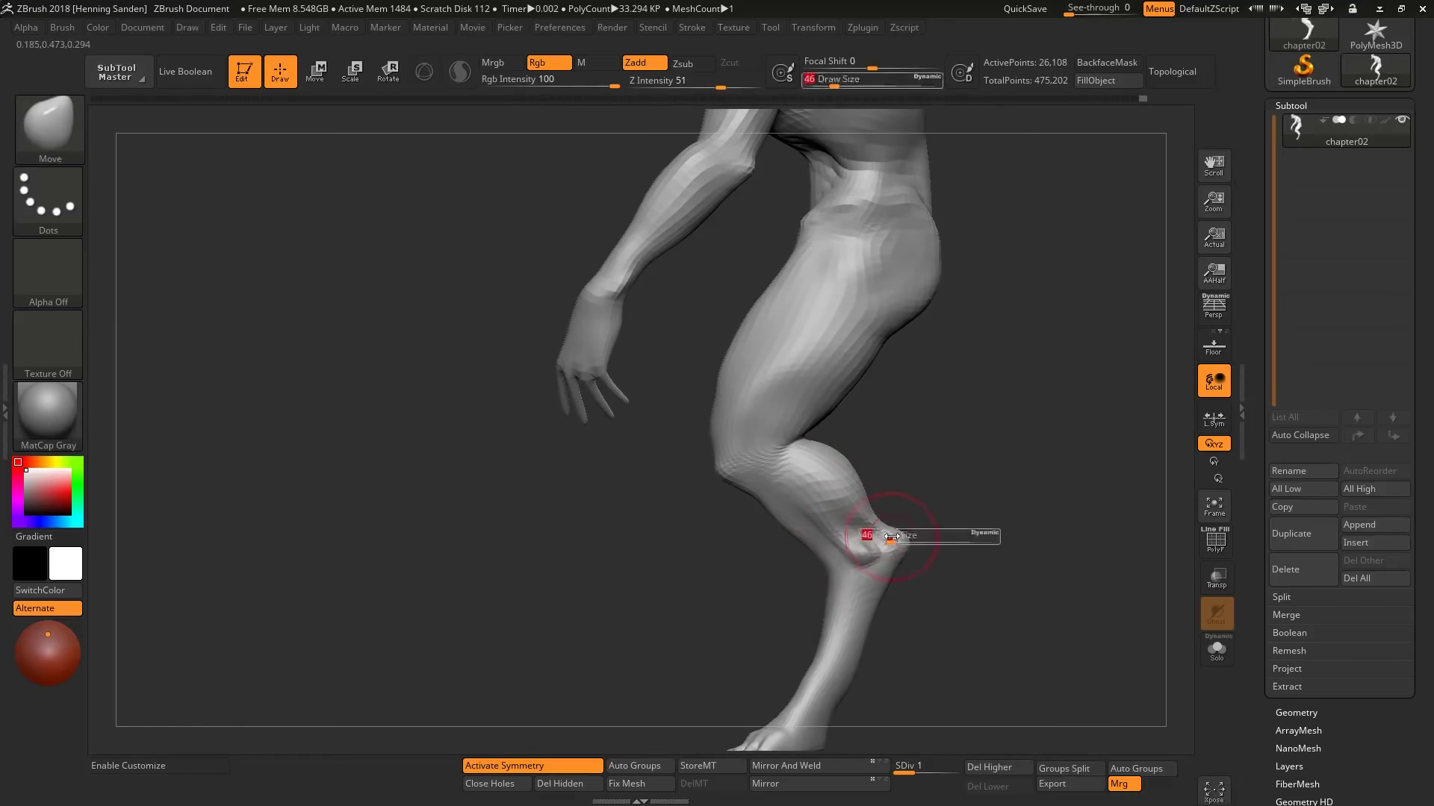
mouse_move(474, 531)
right_mouse_down()
mouse_move(912, 496)
mouse_move(864, 614)
mouse_move(847, 589)
mouse_move(799, 643)
mouse_move(770, 606)
mouse_move(814, 545)
right_mouse_up()
key("s")
left_click_drag(820, 527, 828, 513)
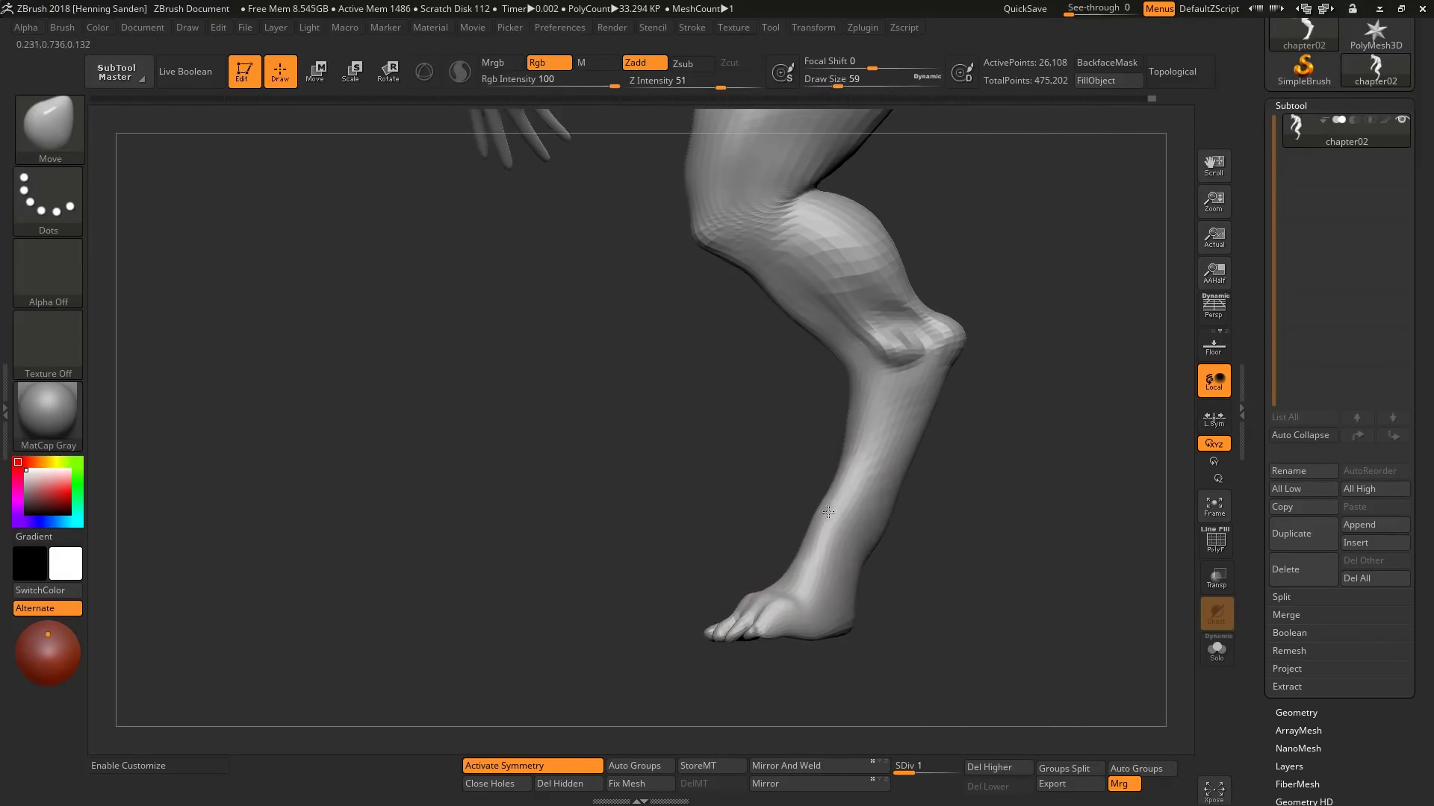
key("s")
mouse_move(842, 635)
right_mouse_down()
mouse_move(849, 580)
mouse_move(893, 604)
right_mouse_up()
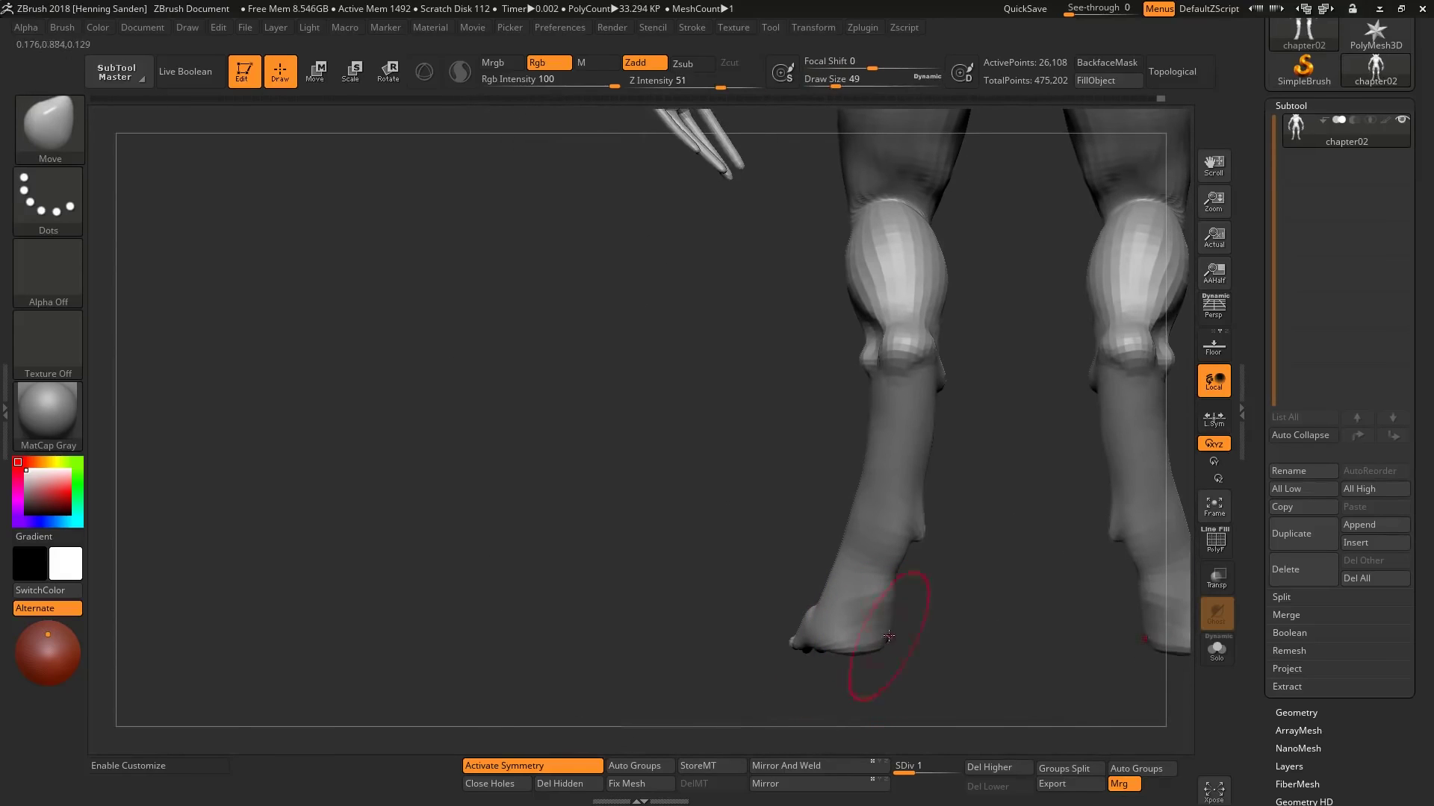
mouse_move(902, 551)
right_mouse_down()
mouse_move(927, 535)
mouse_move(841, 398)
right_mouse_up()
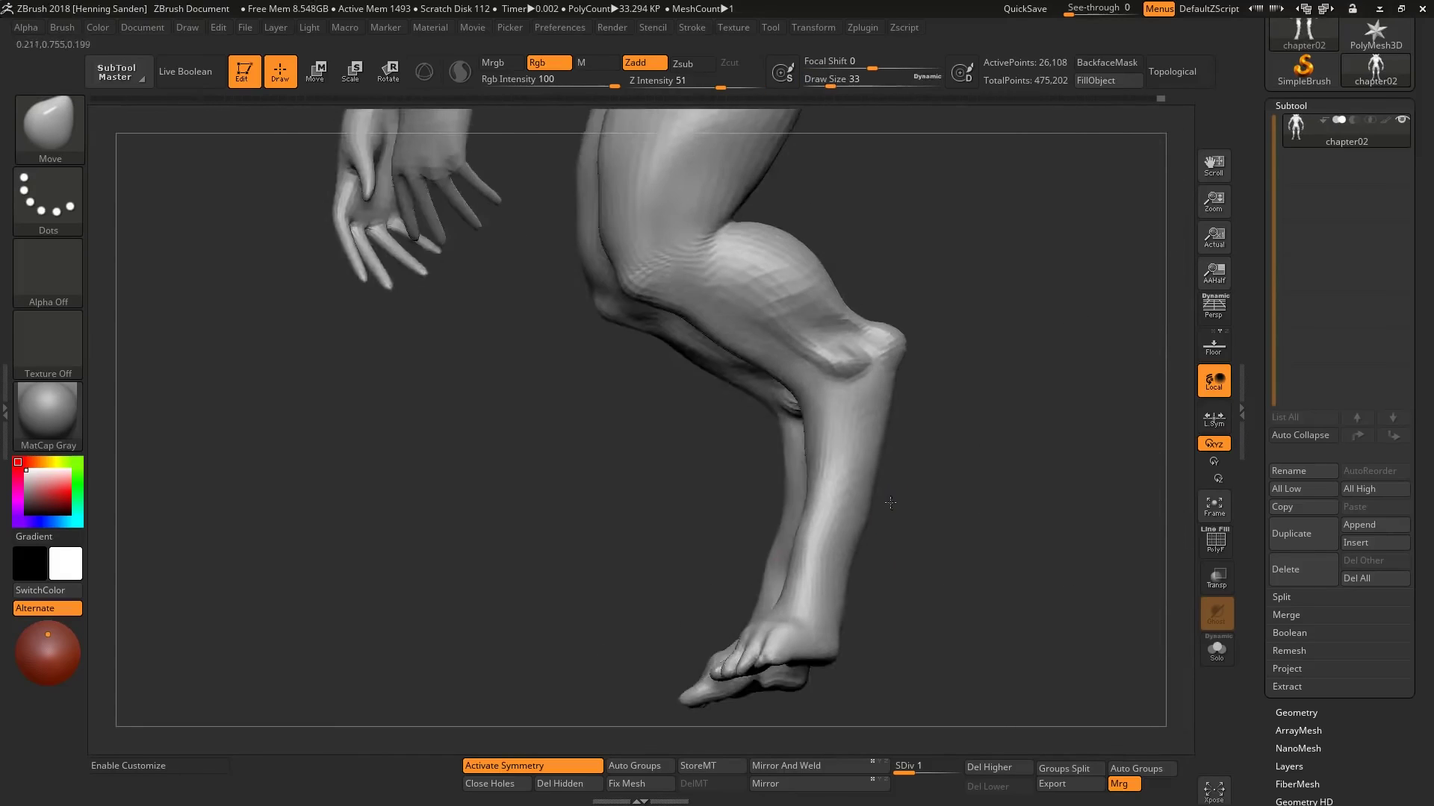
Step: Set the brush size to 54 and reshape both shins and lower calves symmetrically
type("54")
key("Return")
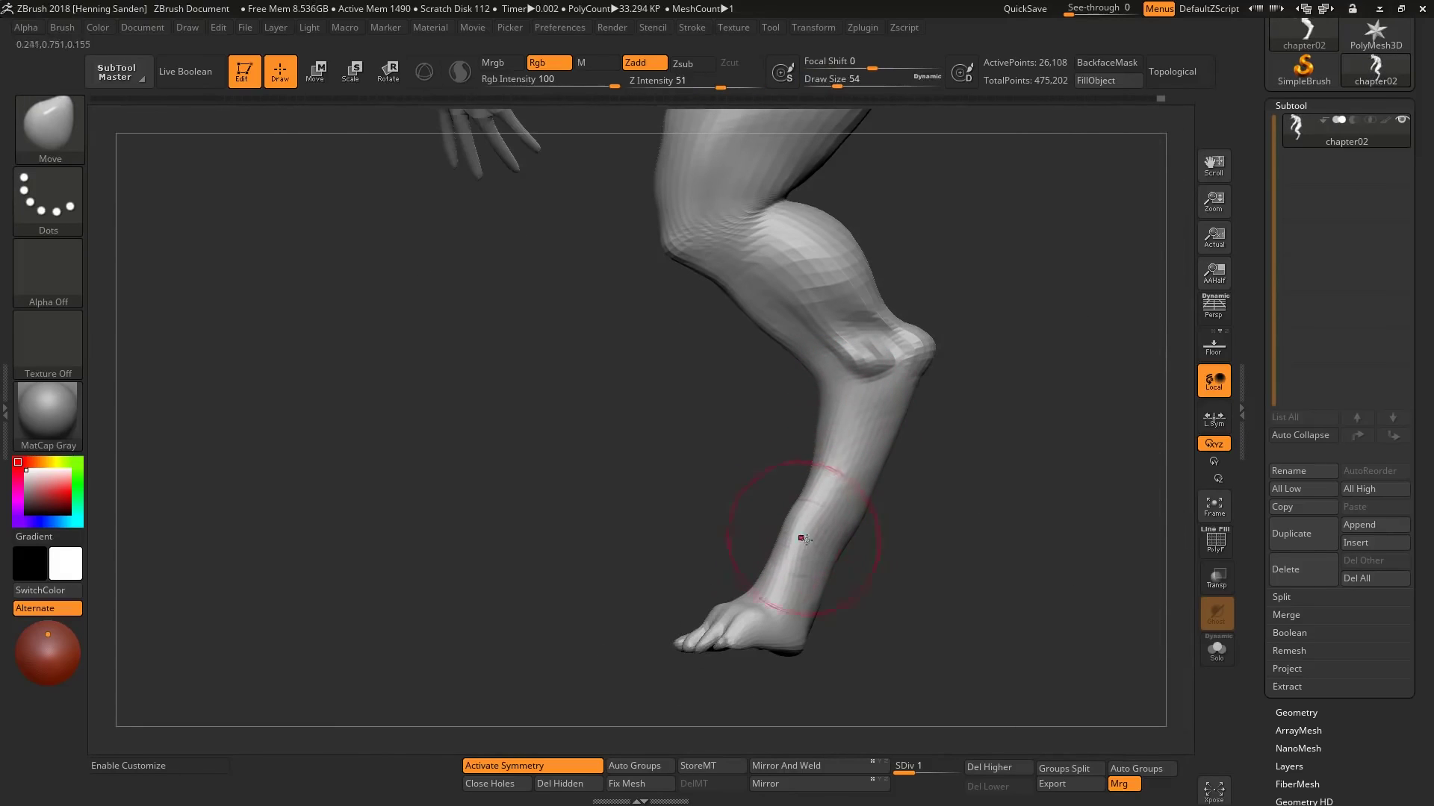
right_click_drag(803, 538, 909, 461)
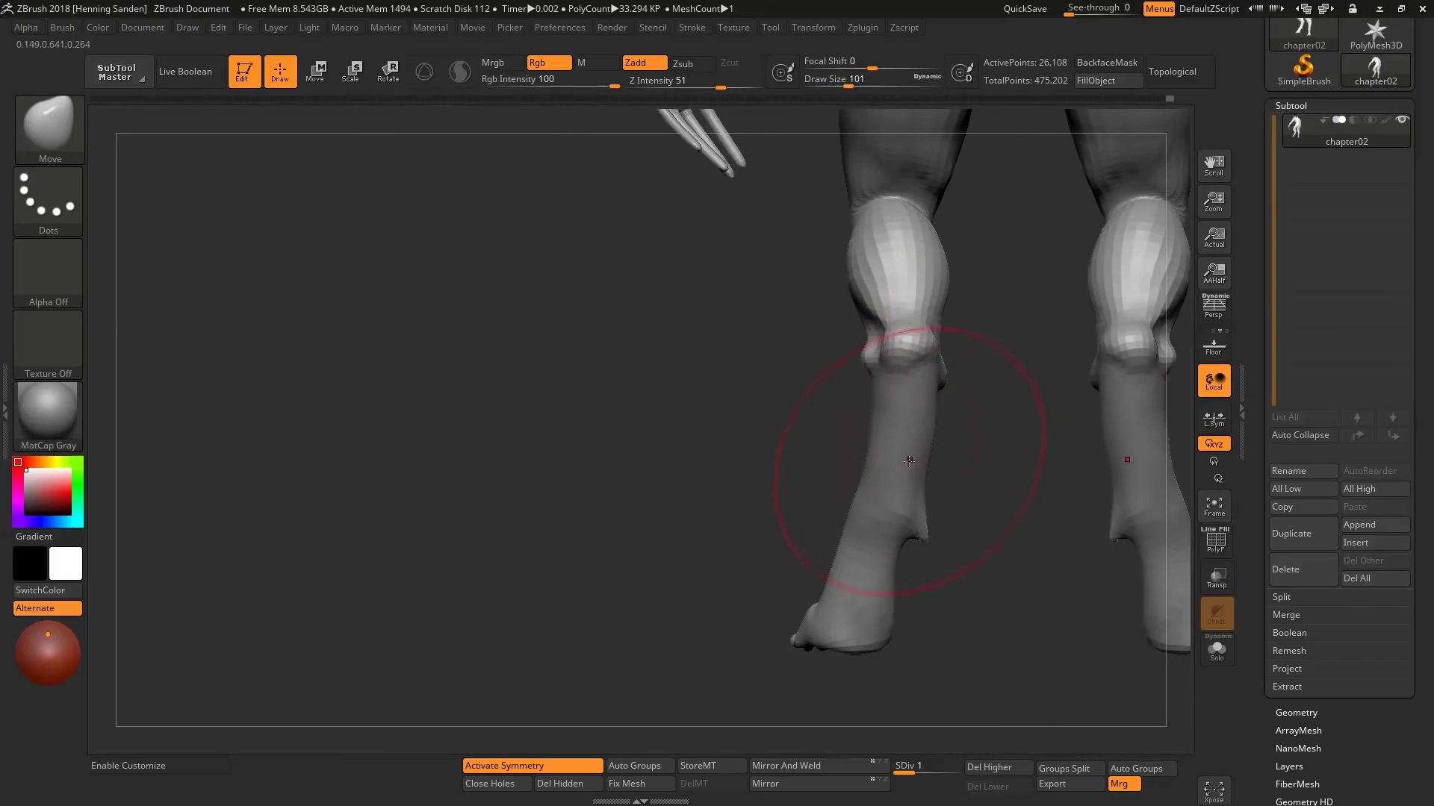
left_click_drag(910, 461, 887, 436)
key("s")
left_click(926, 439)
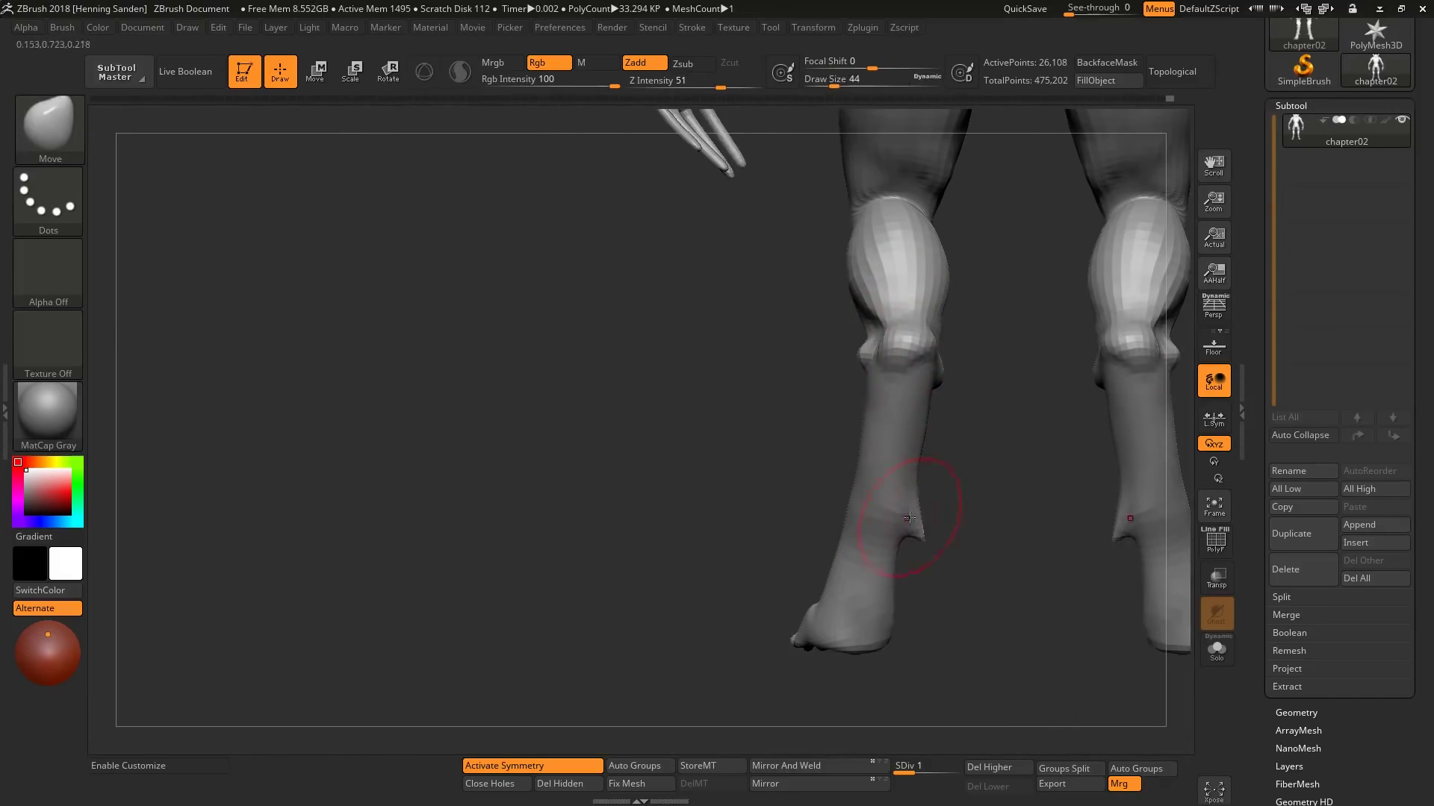
left_click_drag(935, 513, 915, 560, "shift")
mouse_move(925, 526)
right_mouse_down("ctrl")
mouse_move(897, 418)
mouse_move(819, 387)
mouse_move(843, 455)
mouse_move(733, 397)
right_mouse_up("ctrl")
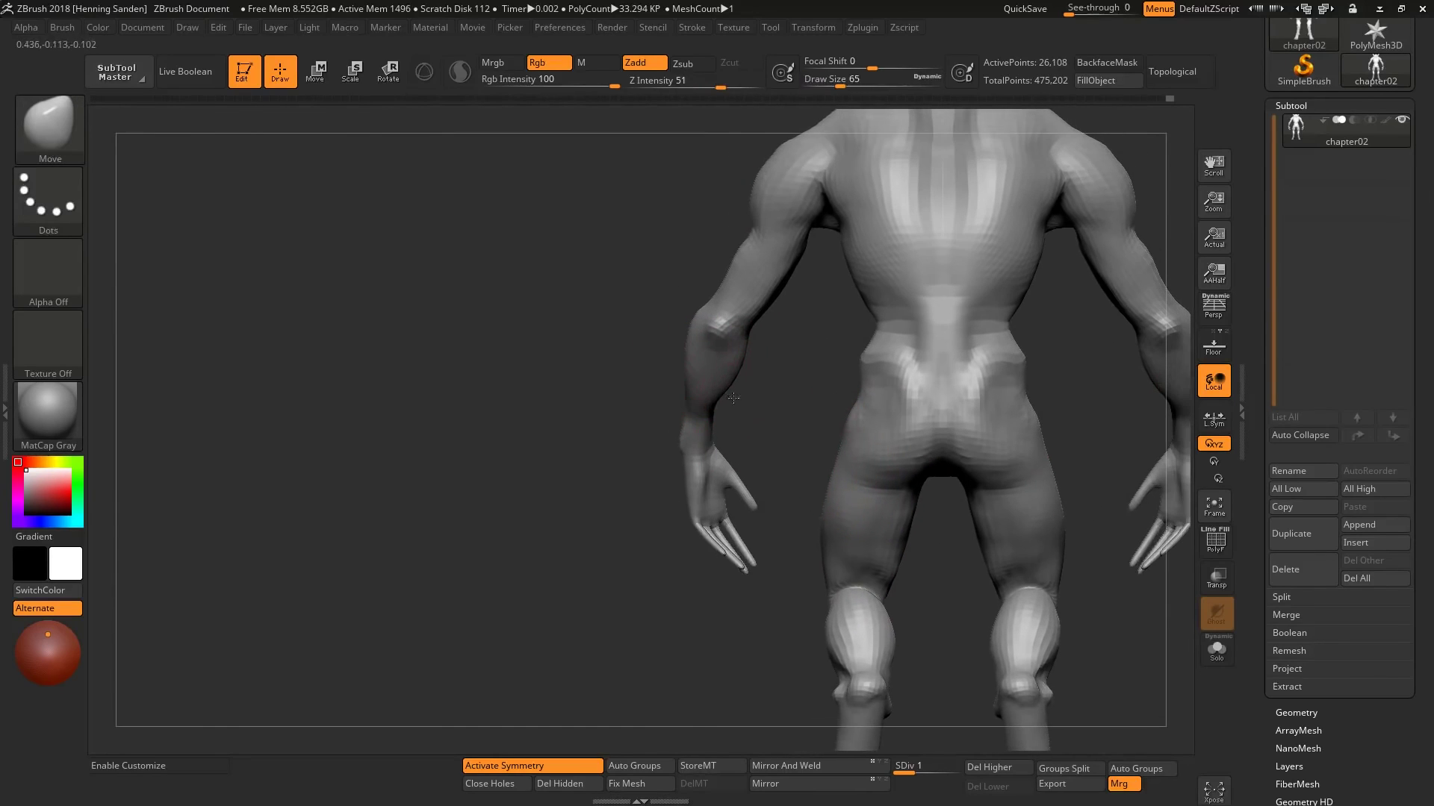
Step: Review the back and shoulders and check the creature's silhouette in solid black
mouse_move(683, 355)
right_mouse_down()
mouse_move(672, 322)
mouse_move(784, 269)
mouse_move(768, 240)
mouse_move(832, 214)
mouse_move(860, 266)
mouse_move(855, 257)
right_mouse_up()
right_click_drag(865, 302, 884, 308)
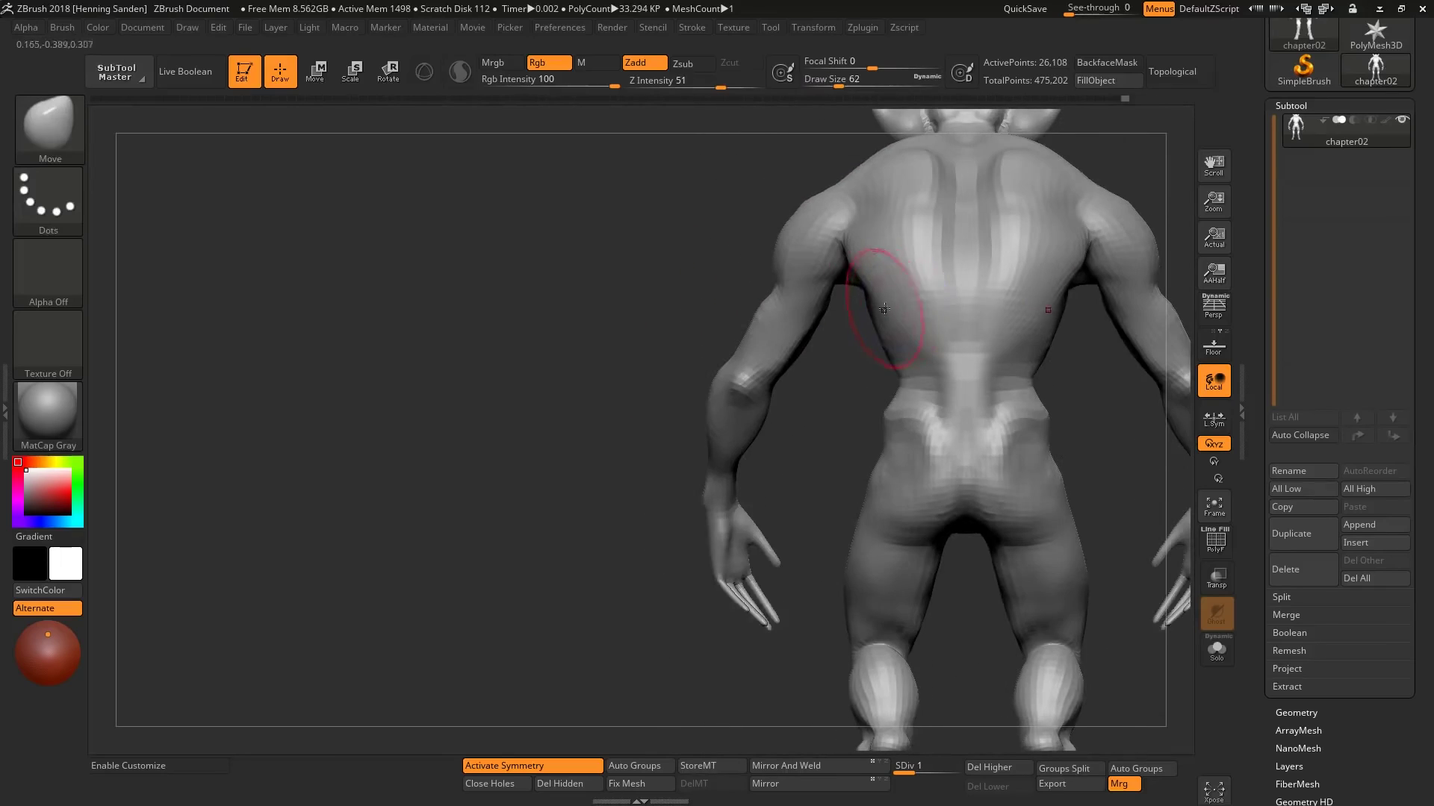
right_click_drag(778, 247, 773, 242)
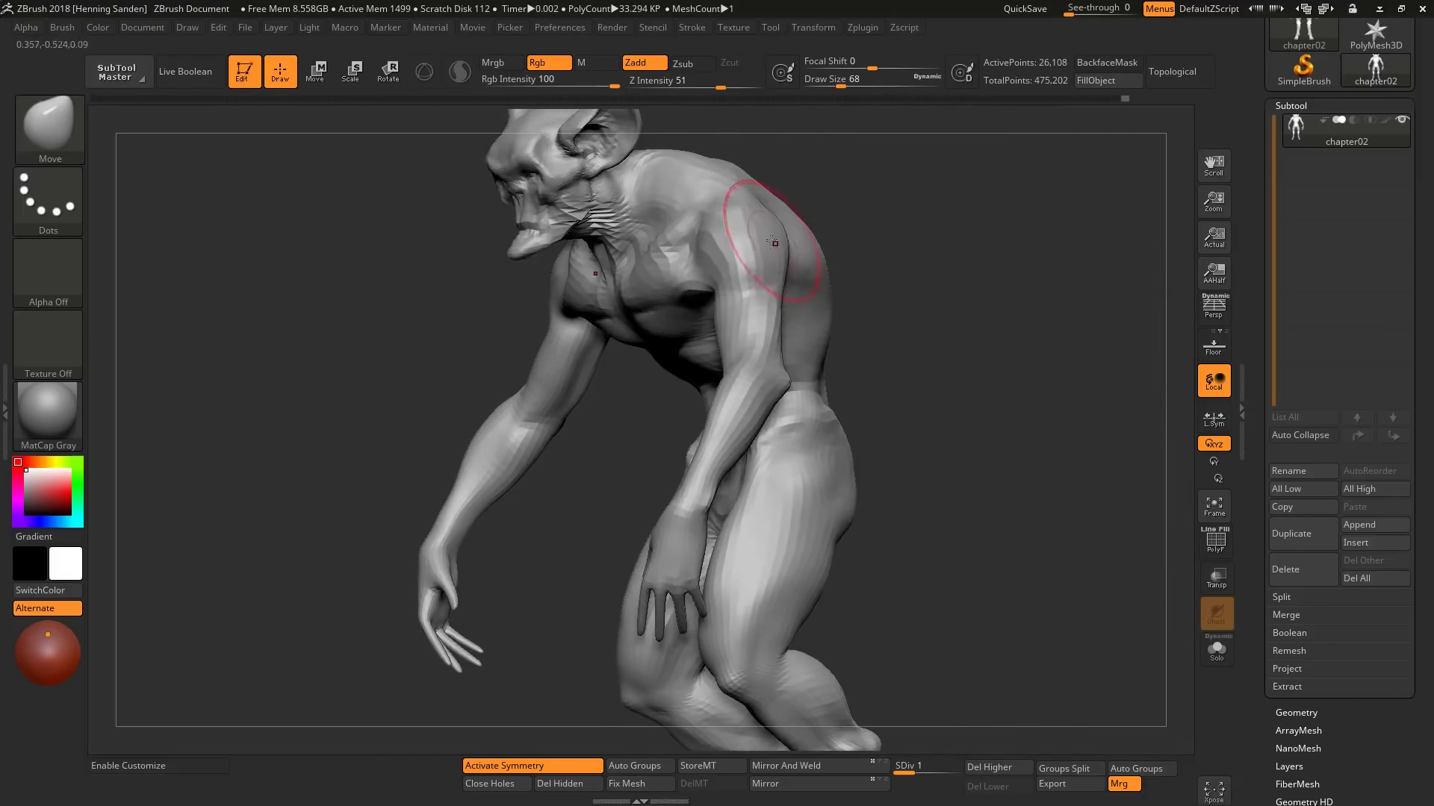
mouse_move(688, 281)
right_mouse_down()
mouse_move(671, 241)
mouse_move(739, 298)
mouse_move(752, 224)
mouse_move(744, 336)
mouse_move(801, 269)
mouse_move(710, 429)
mouse_move(746, 378)
mouse_move(631, 350)
mouse_move(612, 404)
mouse_move(588, 299)
mouse_move(685, 363)
mouse_move(752, 384)
mouse_move(725, 397)
mouse_move(634, 313)
mouse_move(694, 320)
mouse_move(584, 424)
right_mouse_up()
key("s")
key("v")
key("v")
key("s")
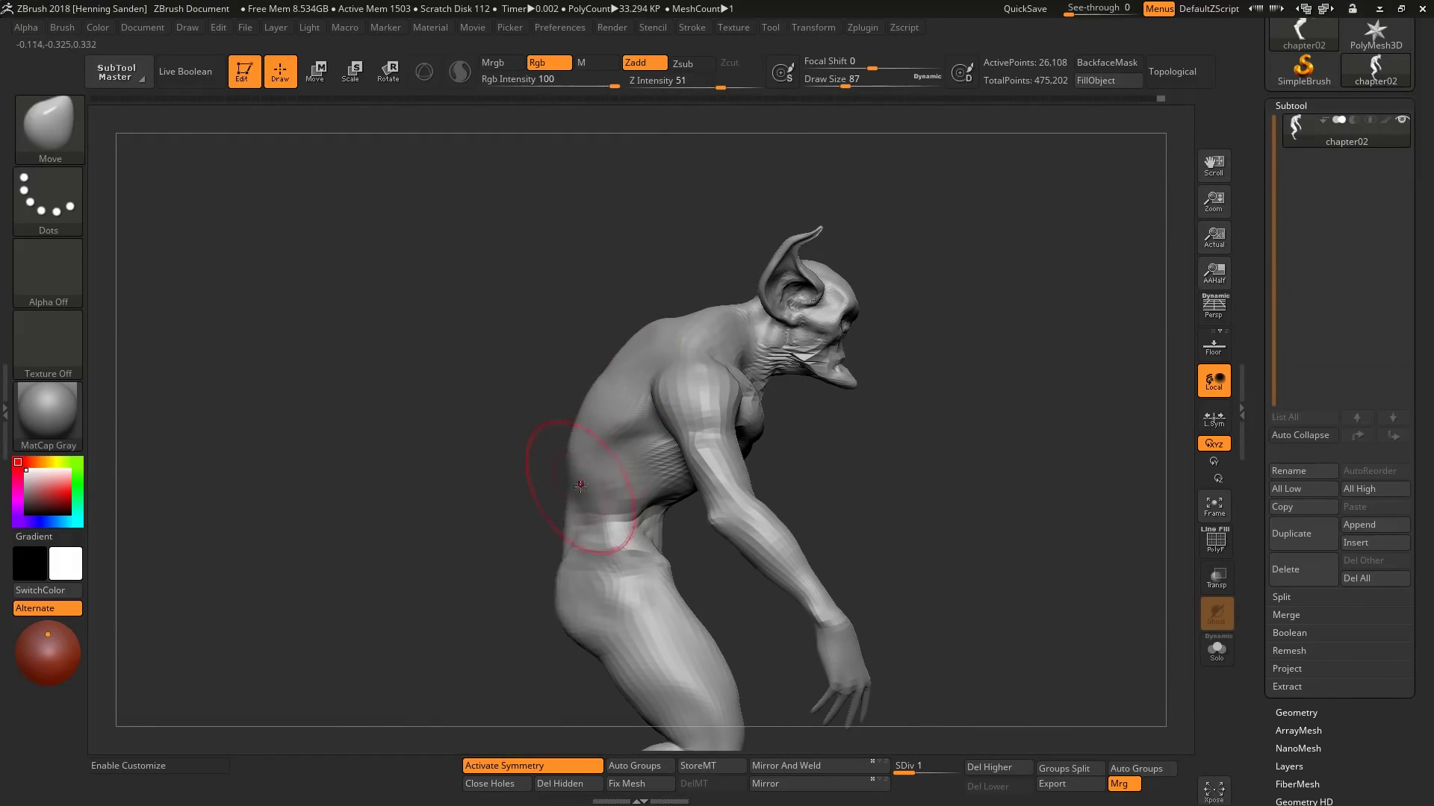
Step: Build up clay on the creature's back with the ClayBuildup brush
mouse_move(616, 510)
right_mouse_down()
mouse_move(575, 448)
mouse_move(576, 480)
mouse_move(710, 484)
mouse_move(682, 459)
mouse_move(586, 551)
right_mouse_up()
key("b")
key("c")
key("b")
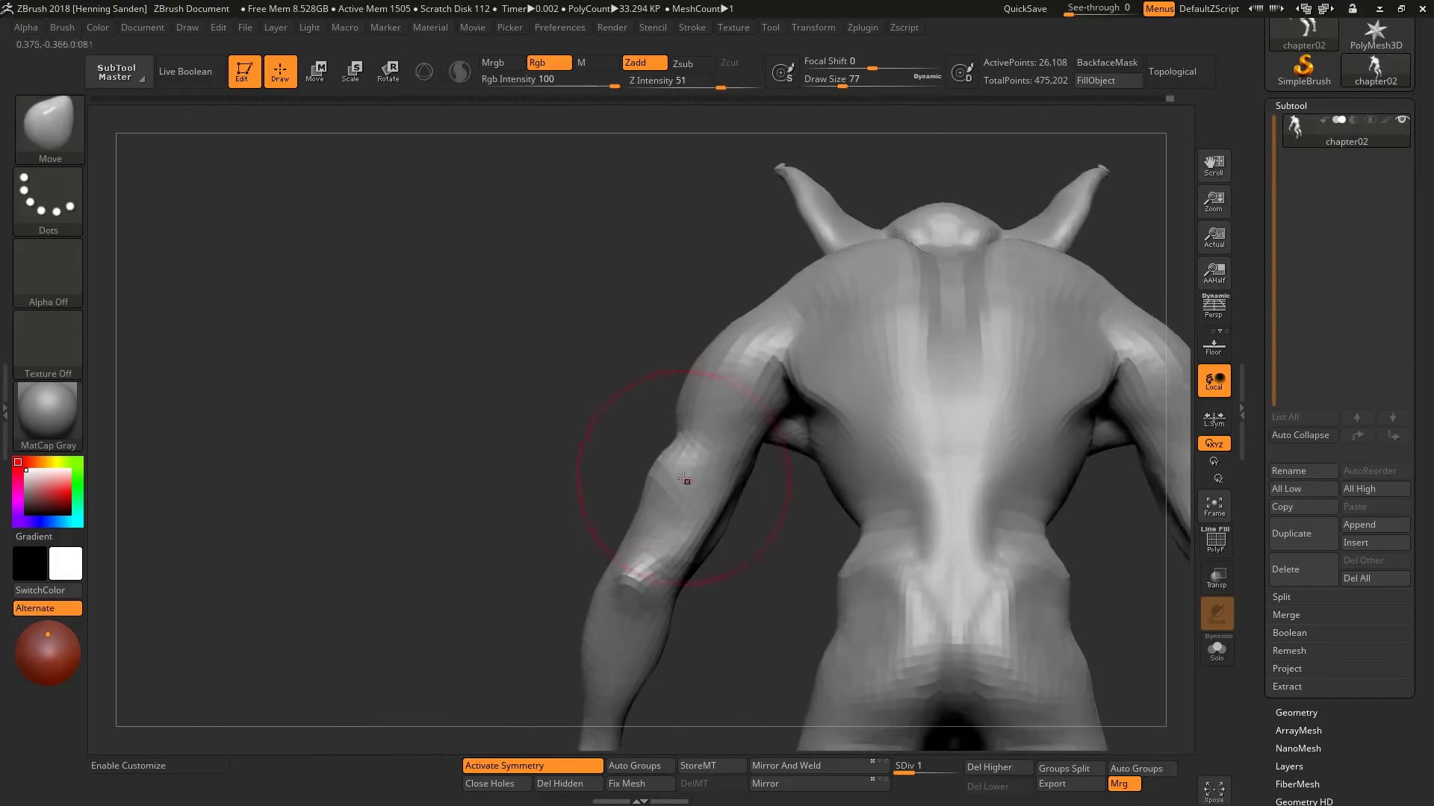
mouse_move(656, 473)
right_mouse_down()
mouse_move(688, 474)
mouse_move(665, 506)
mouse_move(717, 485)
mouse_move(818, 499)
mouse_move(857, 451)
mouse_move(825, 562)
mouse_move(791, 523)
mouse_move(663, 486)
mouse_move(695, 505)
mouse_move(685, 470)
mouse_move(662, 479)
mouse_move(666, 499)
right_mouse_up()
key("s")
key("s")
Step: Turn on Topological, hide everything except the hands, and frame them
left_click(1184, 82)
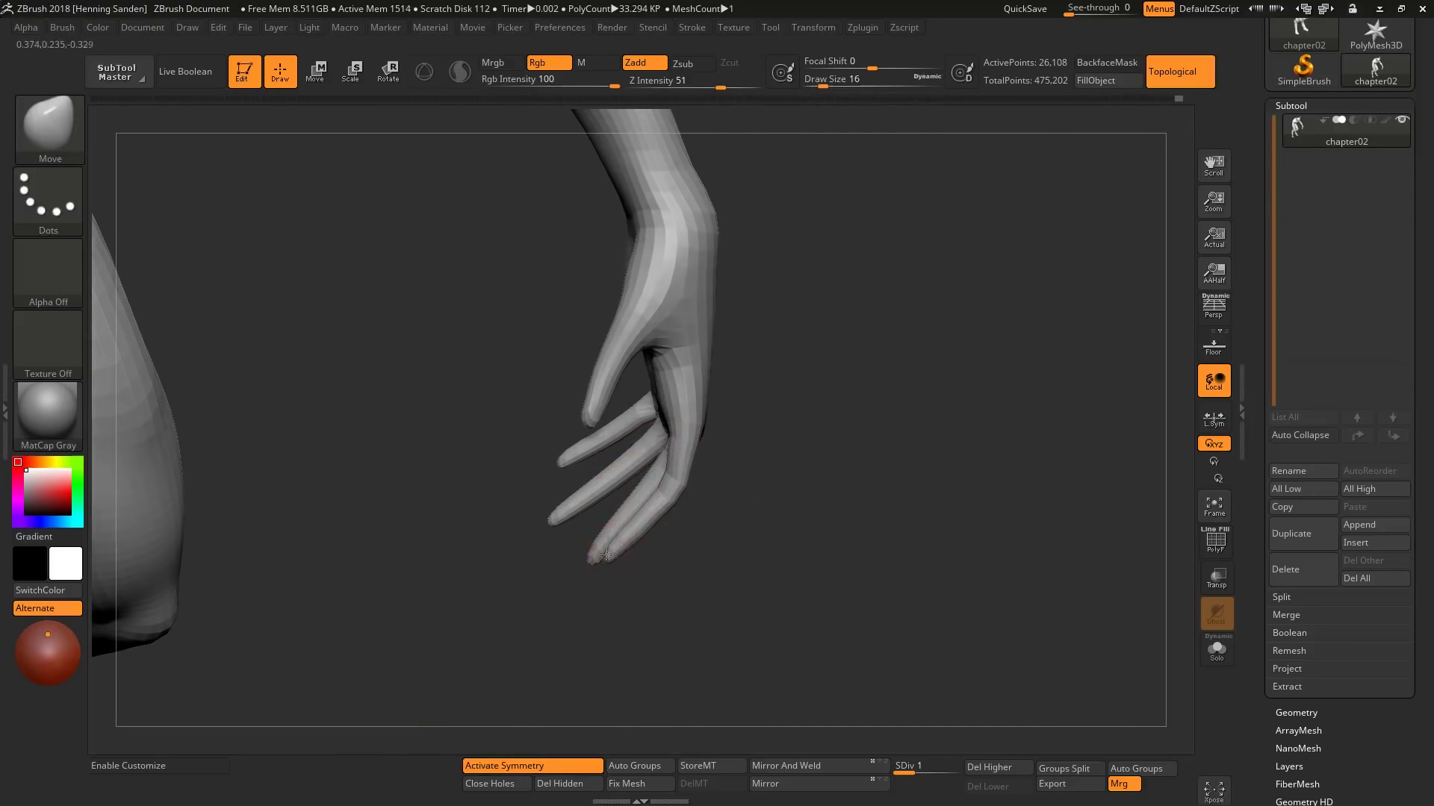
mouse_move(621, 541)
right_mouse_down()
mouse_move(657, 453)
mouse_move(698, 439)
mouse_move(743, 550)
right_mouse_up()
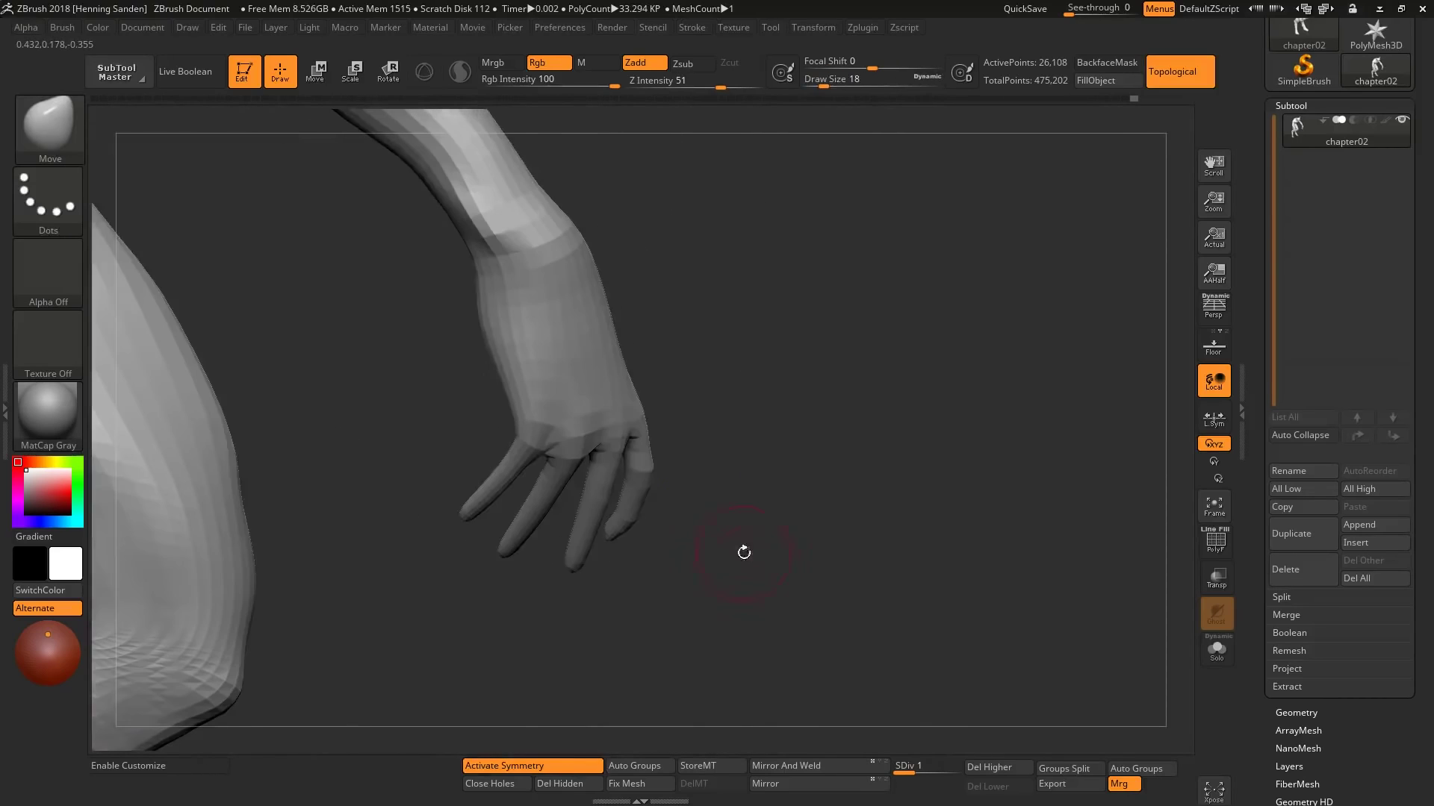
left_click_drag(490, 331, 752, 609, "ctrl+shift")
key("f")
mouse_move(747, 478)
right_mouse_down()
mouse_move(672, 493)
mouse_move(697, 489)
mouse_move(695, 527)
right_mouse_up()
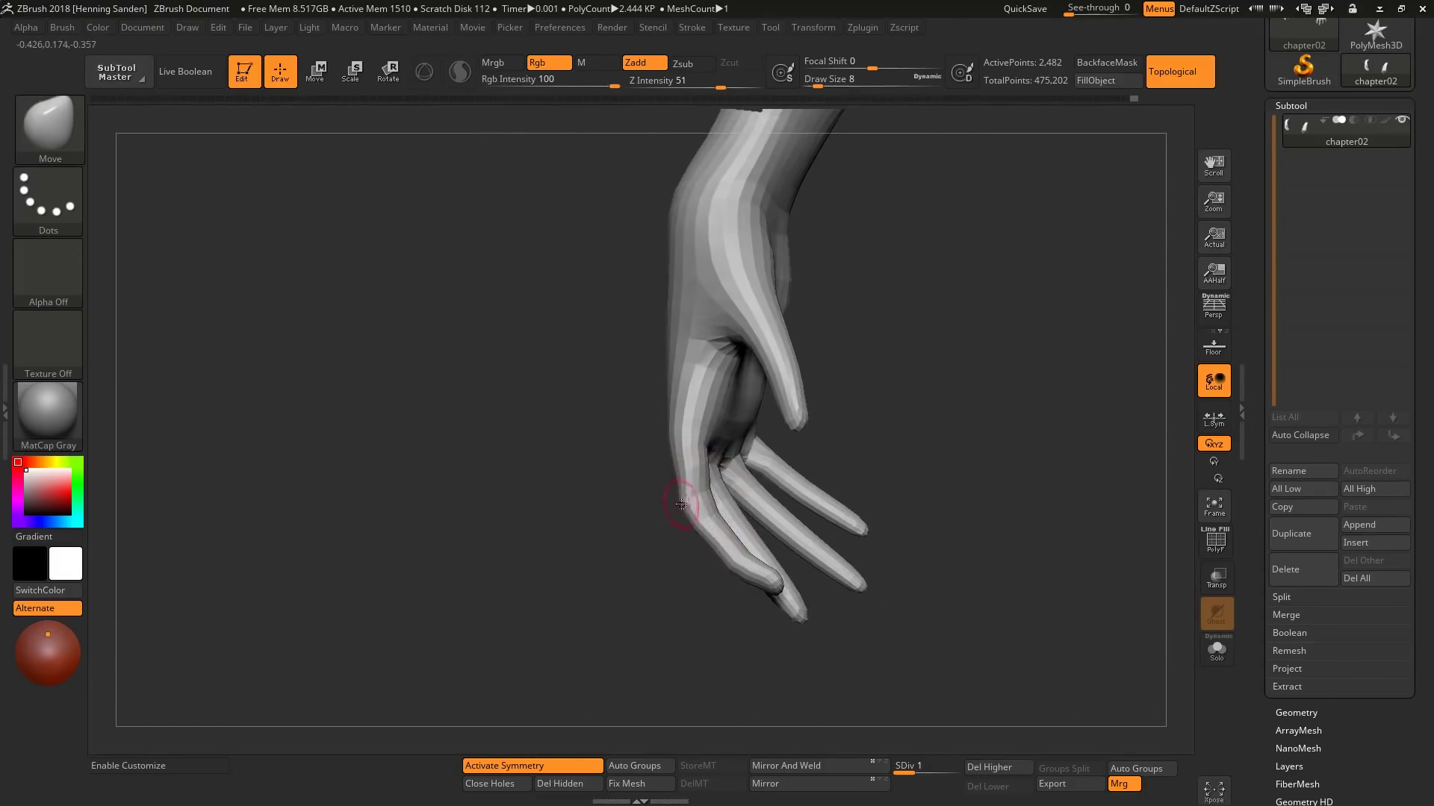
left_click_drag(758, 577, 765, 577)
mouse_move(735, 561)
right_mouse_down()
mouse_move(759, 592)
mouse_move(761, 570)
mouse_move(767, 582)
right_mouse_up()
Step: Reshape and lengthen the fingers with a smaller Move brush, working around the hand
key("bracketleft")
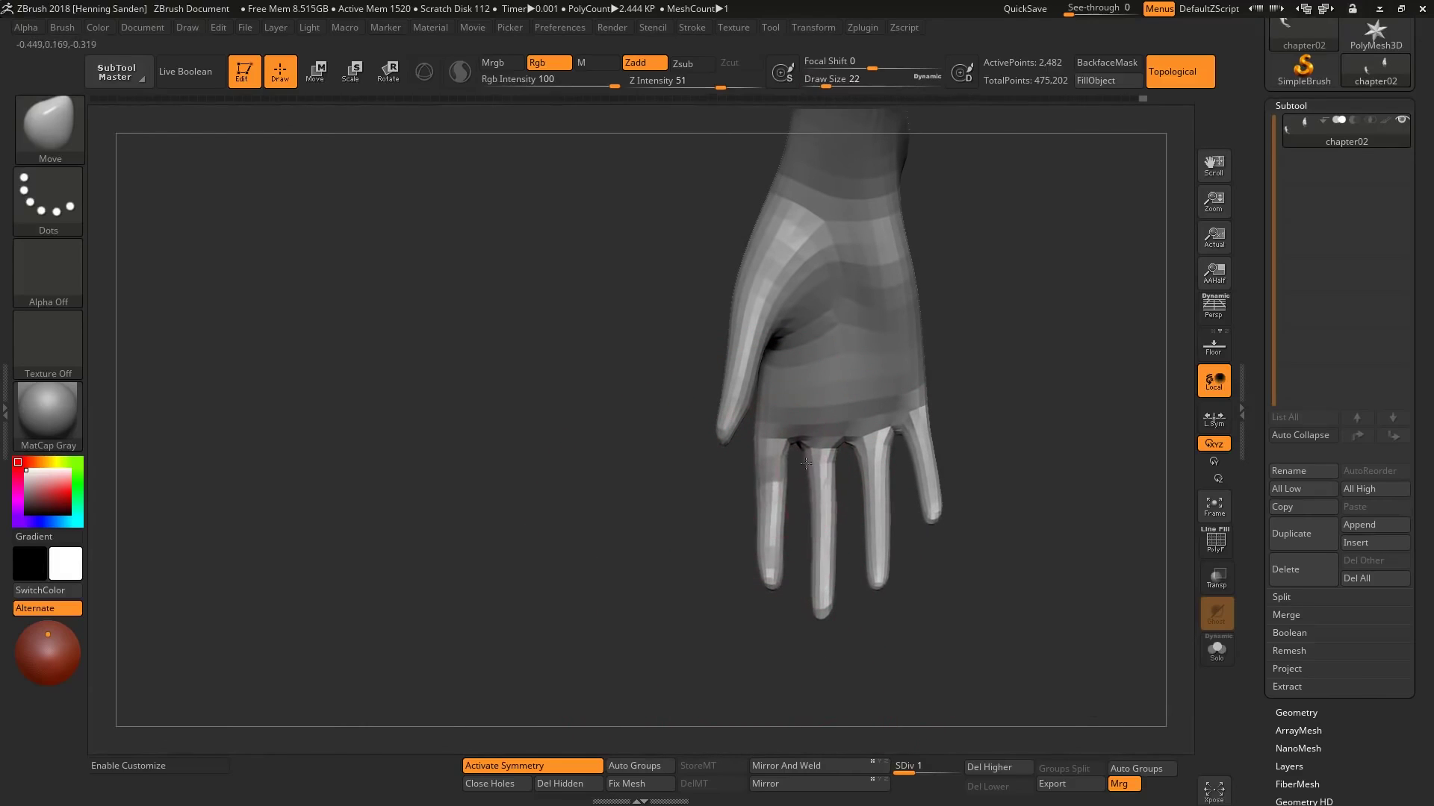
mouse_move(806, 464)
right_mouse_down()
mouse_move(883, 450)
mouse_move(760, 413)
mouse_move(799, 271)
mouse_move(913, 354)
mouse_move(906, 523)
mouse_move(570, 606)
mouse_move(571, 563)
mouse_move(594, 554)
mouse_move(682, 416)
mouse_move(658, 384)
mouse_move(745, 449)
mouse_move(778, 345)
right_mouse_up()
key("bracketright")
key("bracketright")
key("bracketleft")
key("bracketleft")
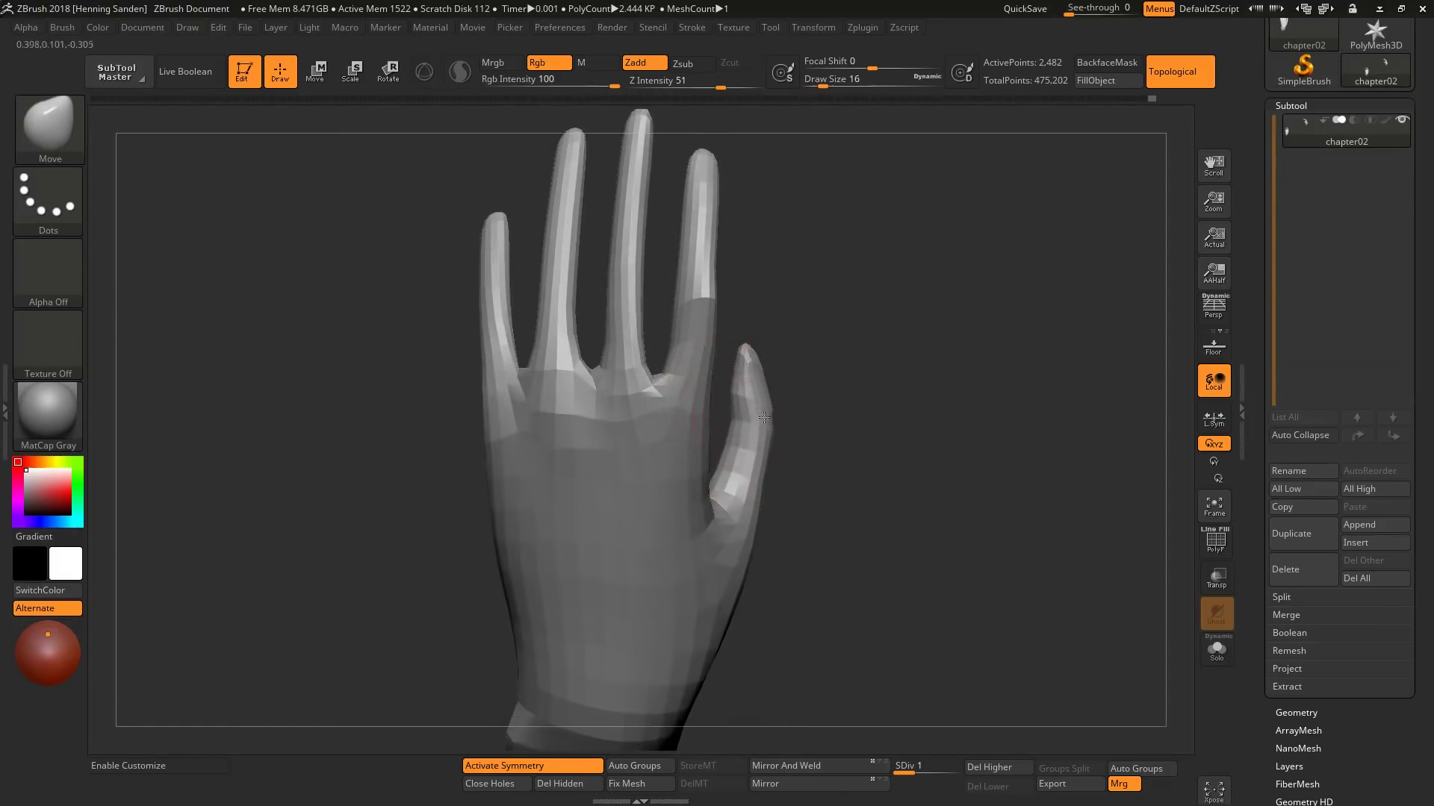
mouse_move(763, 417)
right_mouse_down()
mouse_move(697, 410)
mouse_move(754, 395)
mouse_move(778, 320)
mouse_move(896, 311)
mouse_move(844, 313)
right_mouse_up()
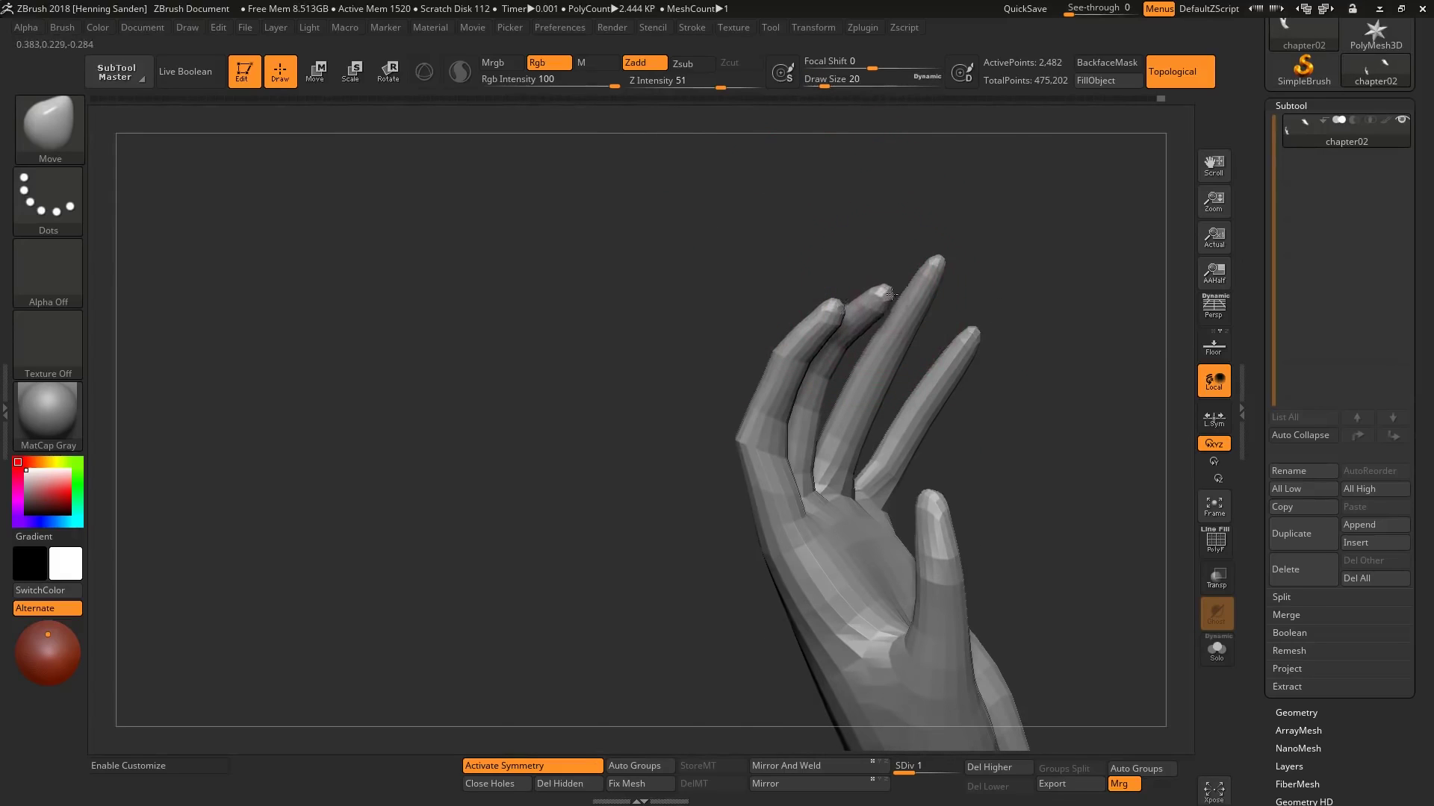
mouse_move(752, 256)
right_mouse_down()
mouse_move(838, 304)
mouse_move(887, 397)
mouse_move(926, 344)
mouse_move(866, 336)
mouse_move(745, 436)
mouse_move(743, 354)
mouse_move(720, 288)
mouse_move(736, 311)
mouse_move(648, 412)
mouse_move(676, 418)
mouse_move(758, 358)
mouse_move(761, 336)
mouse_move(770, 351)
mouse_move(810, 320)
right_mouse_up()
key("s")
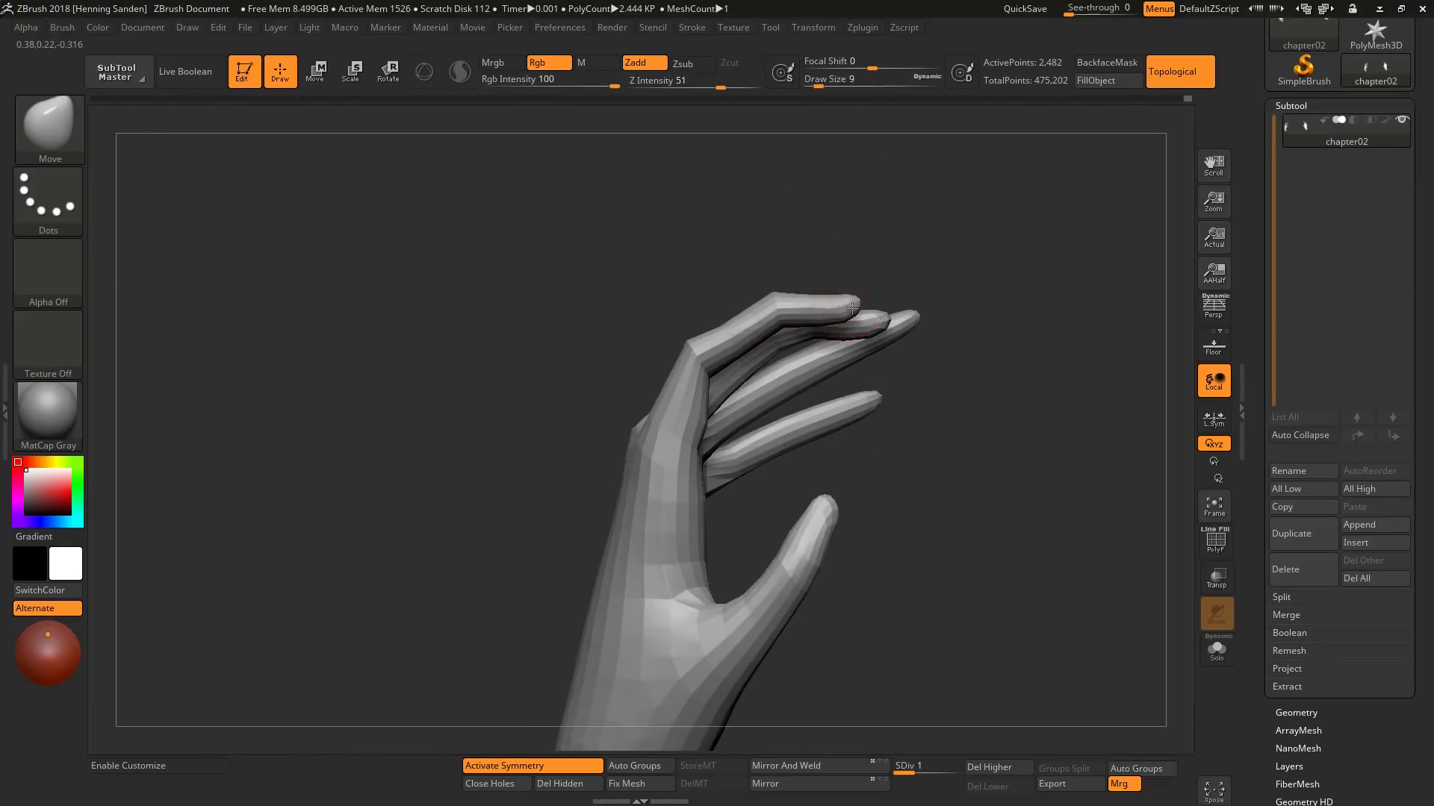
mouse_move(684, 351)
right_mouse_down()
mouse_move(730, 411)
mouse_move(655, 392)
mouse_move(665, 377)
mouse_move(620, 456)
mouse_move(650, 419)
mouse_move(630, 403)
mouse_move(656, 400)
mouse_move(649, 320)
mouse_move(654, 379)
mouse_move(679, 266)
mouse_move(736, 496)
mouse_move(770, 352)
mouse_move(739, 321)
mouse_move(747, 307)
mouse_move(651, 415)
mouse_move(657, 291)
mouse_move(672, 284)
mouse_move(778, 427)
right_mouse_up()
Step: Bend the raised finger at its knuckle with Transpose Rotate
key("r")
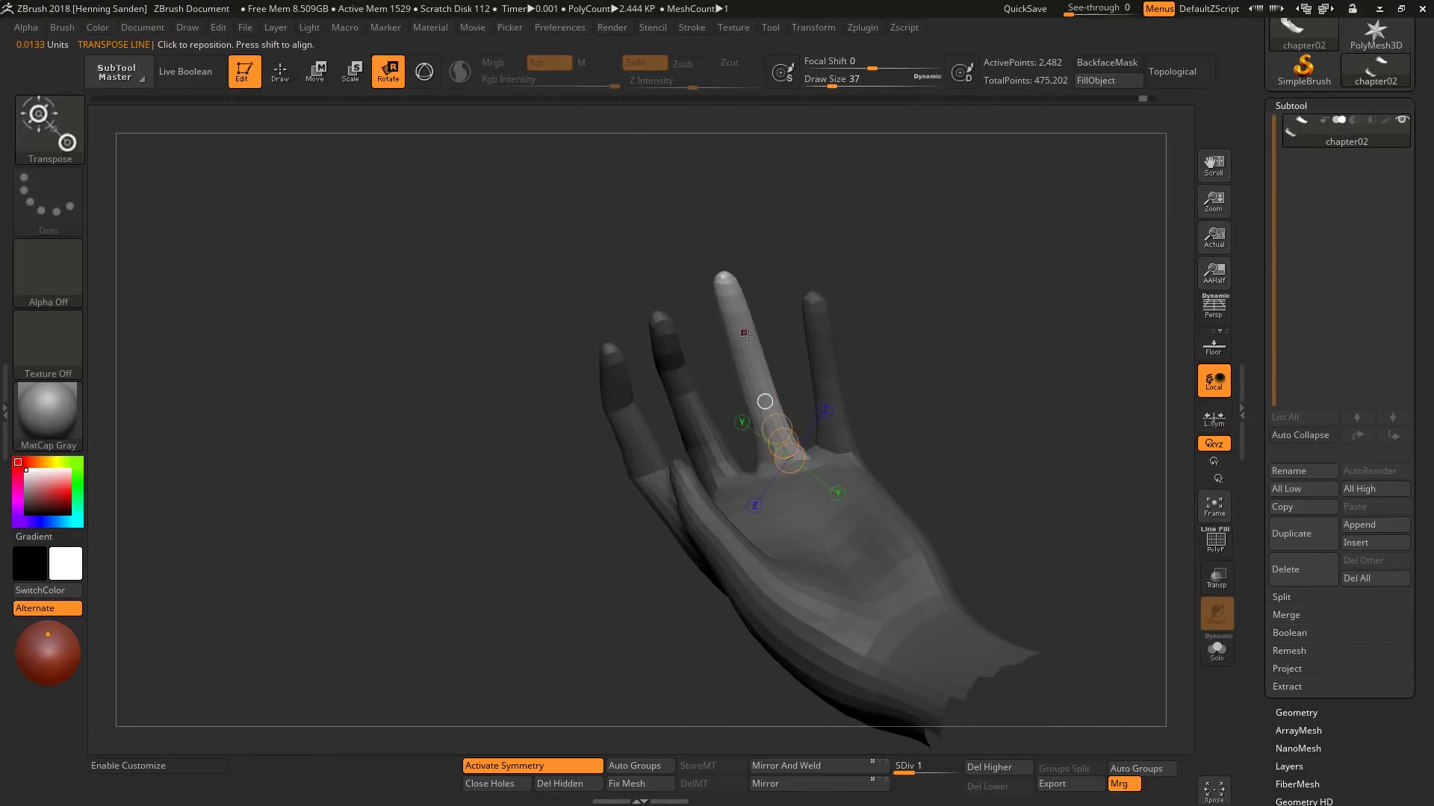
left_click_drag(732, 284, 728, 307)
key("q")
right_click_drag(702, 493, 734, 395)
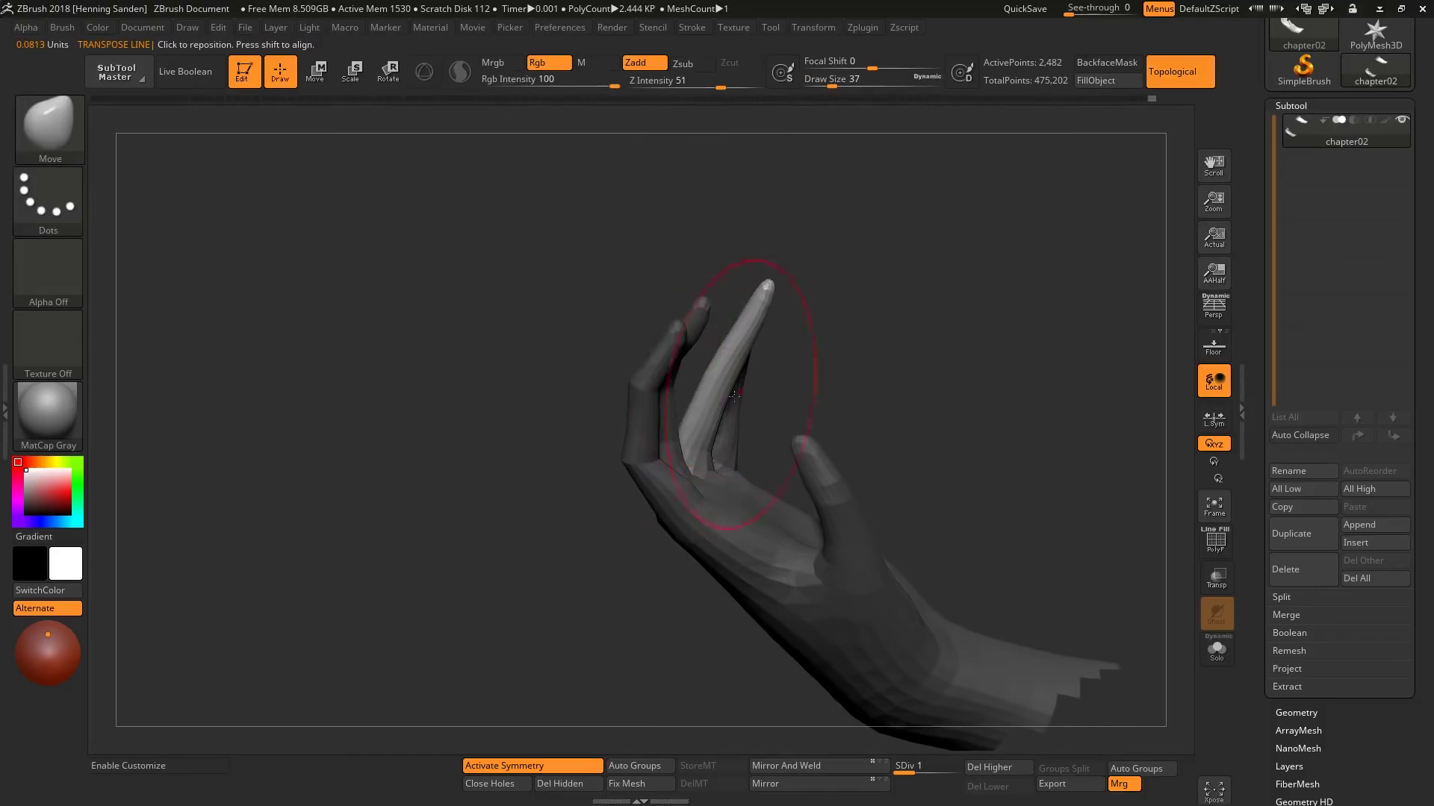
mouse_move(972, 218)
right_mouse_down()
mouse_move(643, 365)
mouse_move(686, 420)
mouse_move(695, 375)
mouse_move(654, 270)
mouse_move(676, 359)
mouse_move(718, 370)
right_mouse_up()
mouse_move(622, 356)
right_mouse_down()
mouse_move(640, 368)
mouse_move(623, 364)
right_mouse_up()
mouse_move(563, 314)
right_mouse_down()
mouse_move(639, 311)
mouse_move(833, 357)
mouse_move(816, 266)
mouse_move(784, 339)
mouse_move(740, 368)
mouse_move(782, 277)
right_mouse_up()
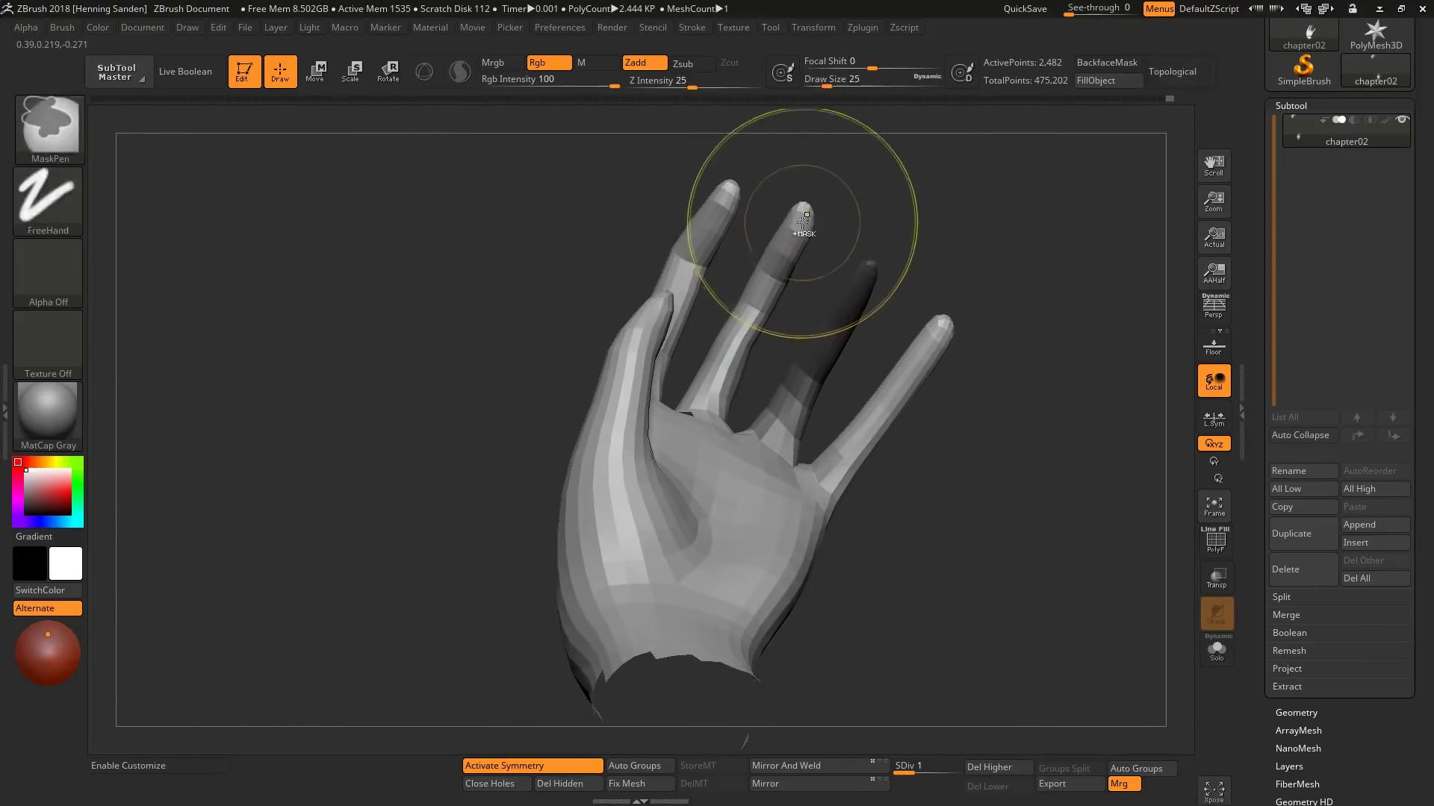
mouse_move(800, 225)
right_mouse_down()
mouse_move(726, 204)
mouse_move(893, 339)
mouse_move(687, 322)
mouse_move(926, 235)
mouse_move(865, 310)
mouse_move(899, 278)
mouse_move(885, 282)
mouse_move(923, 310)
right_mouse_up()
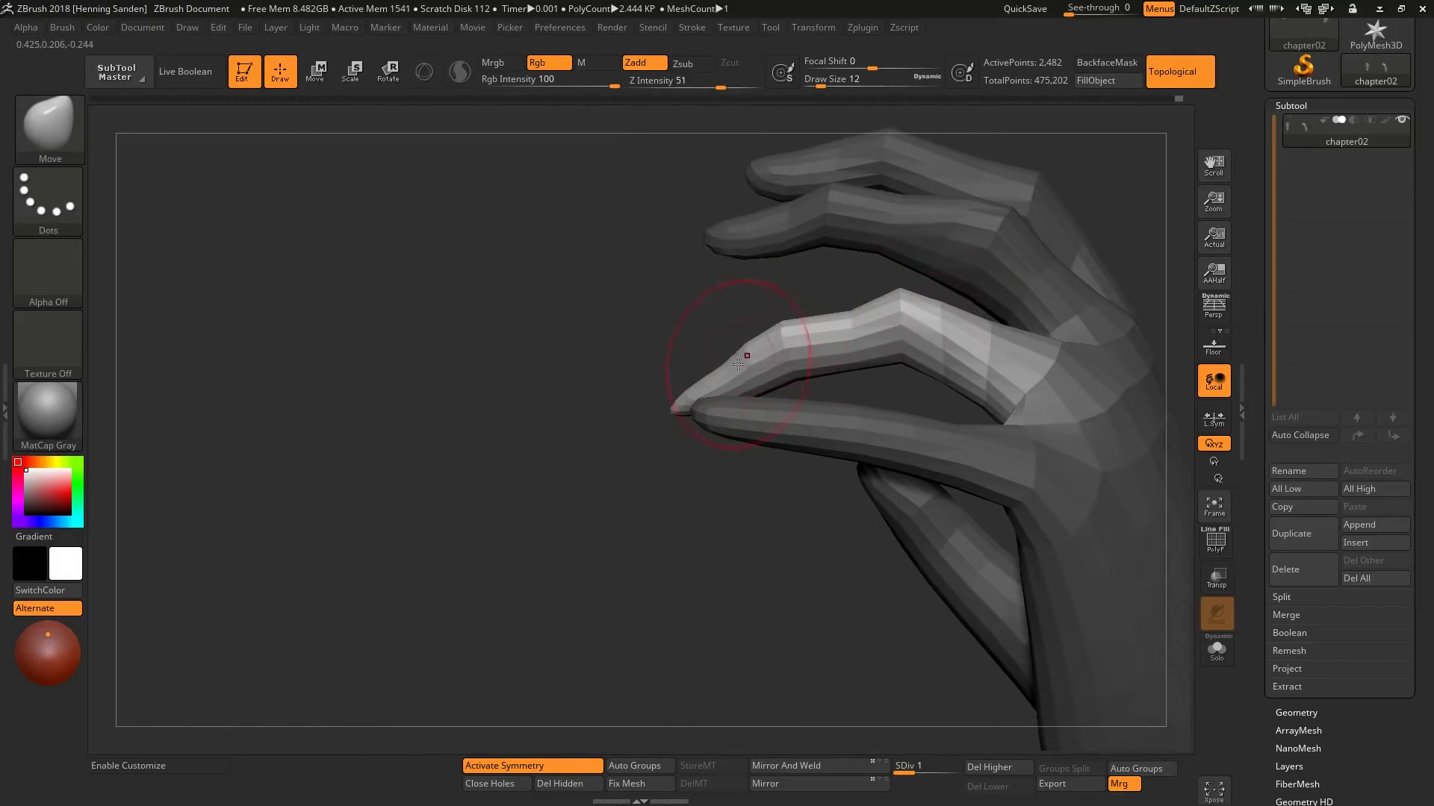
mouse_move(717, 364)
right_mouse_down()
mouse_move(768, 336)
mouse_move(906, 320)
mouse_move(902, 296)
mouse_move(746, 448)
mouse_move(800, 401)
mouse_move(867, 376)
mouse_move(775, 486)
mouse_move(758, 399)
mouse_move(704, 433)
mouse_move(710, 394)
mouse_move(745, 354)
mouse_move(749, 366)
mouse_move(662, 390)
mouse_move(624, 378)
right_mouse_up()
key("s")
key("s")
key("s")
Step: Mask the hand except the raised finger and lay the rotation line along it
key("r")
left_click_drag(640, 352, 674, 486, "ctrl")
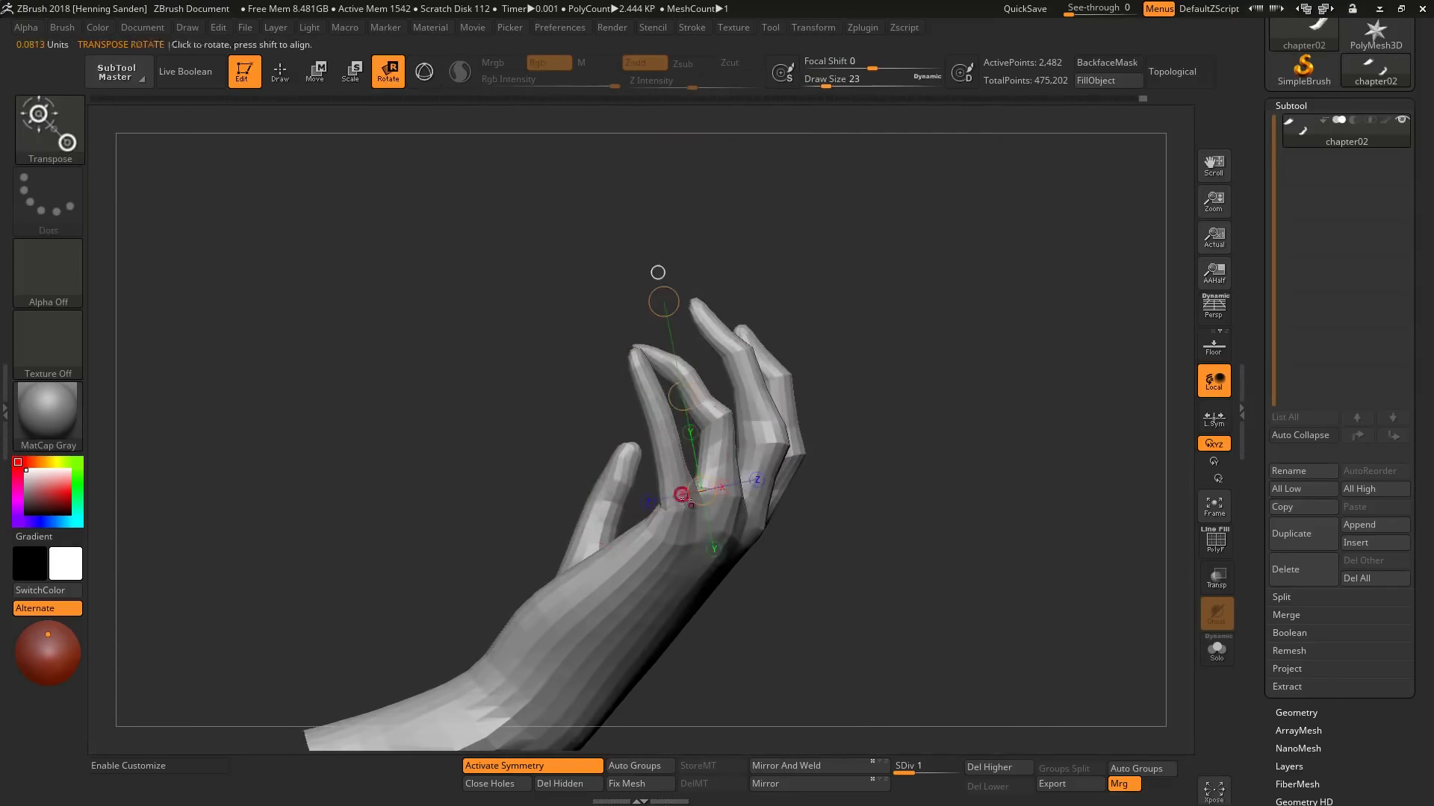
right_click_drag(635, 350, 661, 470)
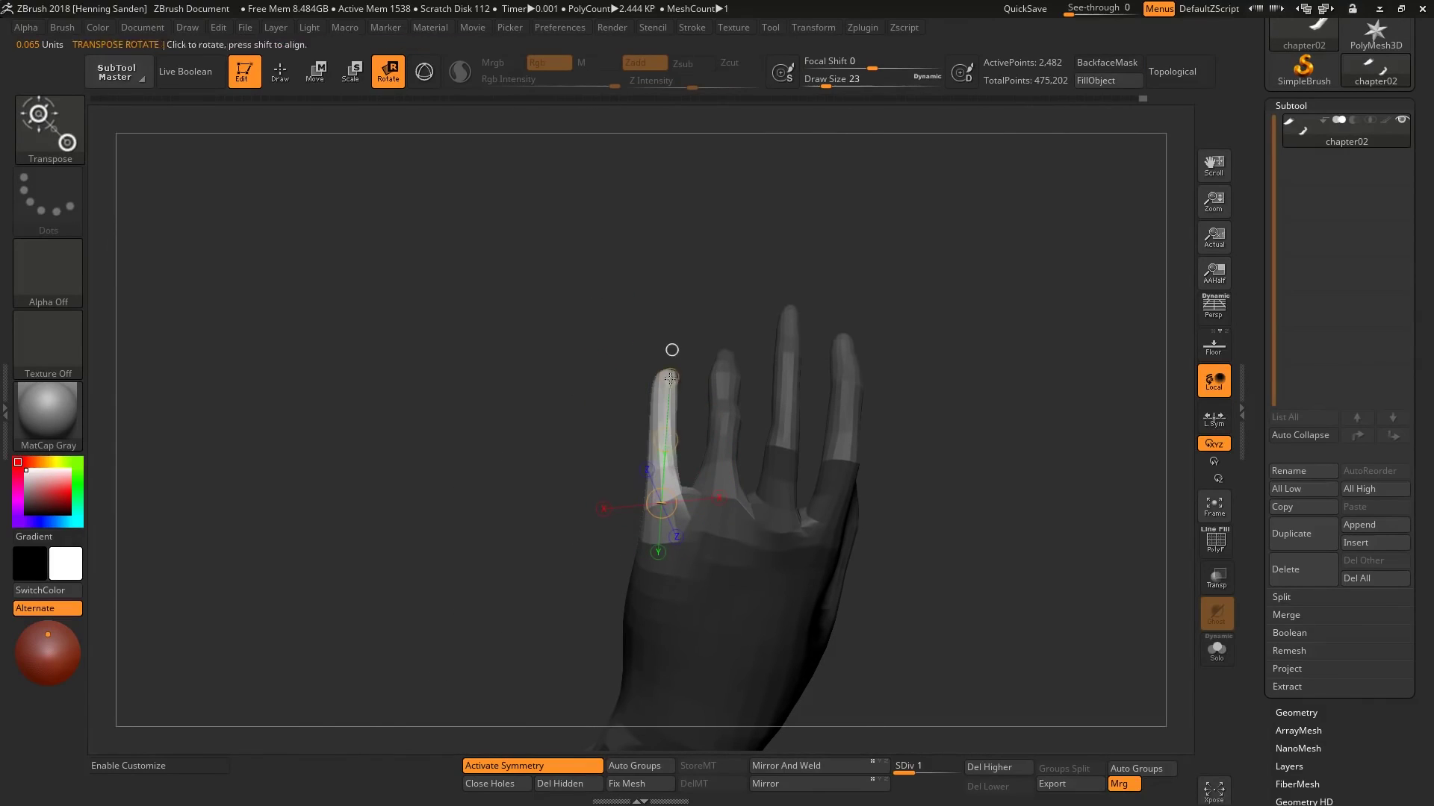
key("q")
key("s")
mouse_move(687, 382)
right_mouse_down()
mouse_move(662, 463)
mouse_move(606, 404)
right_mouse_up()
Step: Reshape the index finger with the Move brush, varying its size between 22 and 9
key("s")
mouse_move(557, 364)
right_mouse_down()
mouse_move(539, 370)
mouse_move(551, 385)
right_mouse_up()
left_click_drag(551, 384, 545, 403)
mouse_move(545, 403)
right_mouse_down()
mouse_move(551, 453)
mouse_move(590, 441)
right_mouse_up()
key("s")
left_click_drag(590, 440, 608, 437)
mouse_move(608, 436)
right_mouse_down()
mouse_move(567, 477)
mouse_move(672, 418)
mouse_move(885, 464)
mouse_move(715, 400)
mouse_move(697, 550)
mouse_move(687, 512)
mouse_move(675, 527)
mouse_move(743, 519)
mouse_move(800, 617)
mouse_move(771, 642)
mouse_move(753, 571)
right_mouse_up()
key("s")
key("[")
key("]")
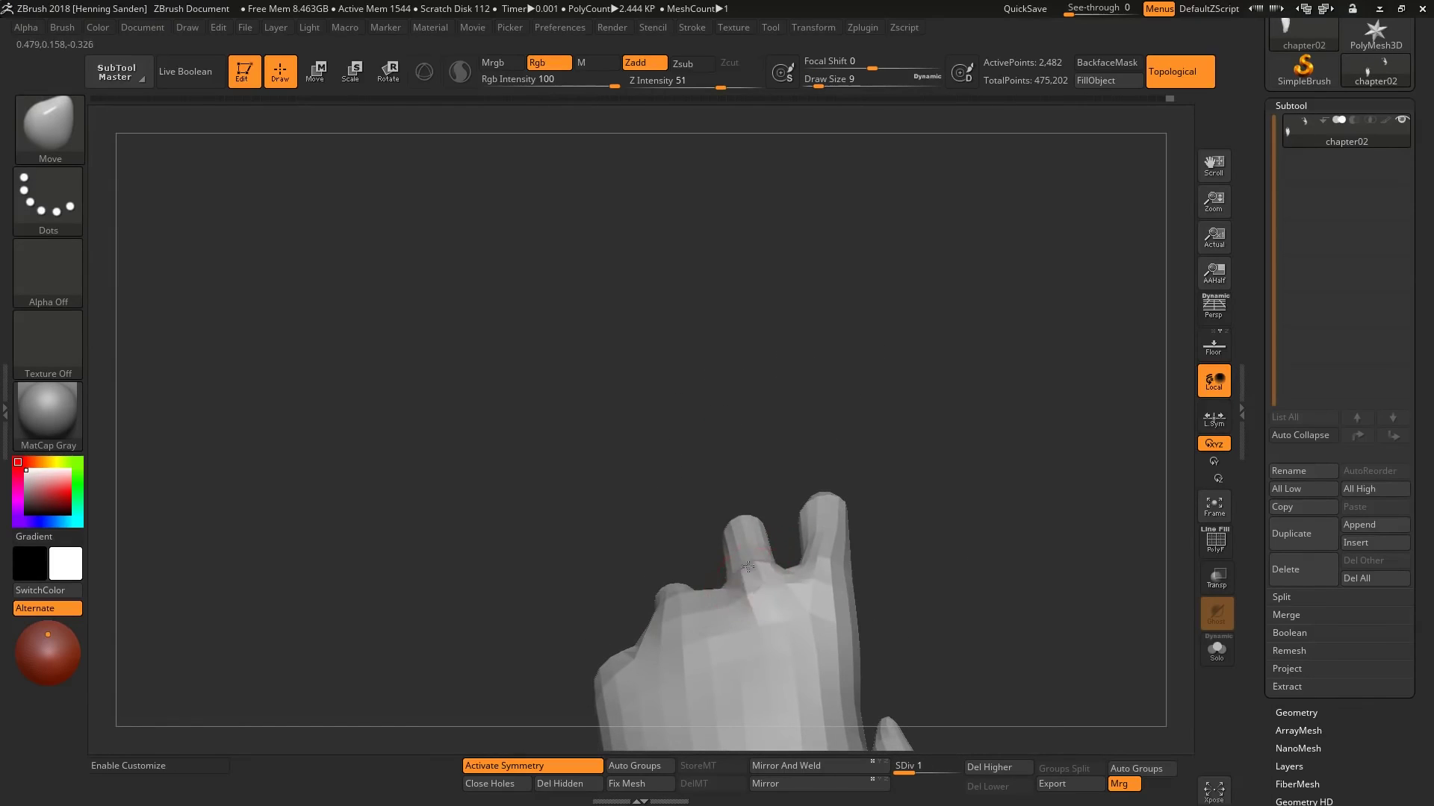
Step: Mask the hand except one finger and subdivide the hand mesh one level
mouse_move(747, 568)
right_mouse_down()
mouse_move(657, 605)
mouse_move(627, 589)
mouse_move(589, 649)
right_mouse_up()
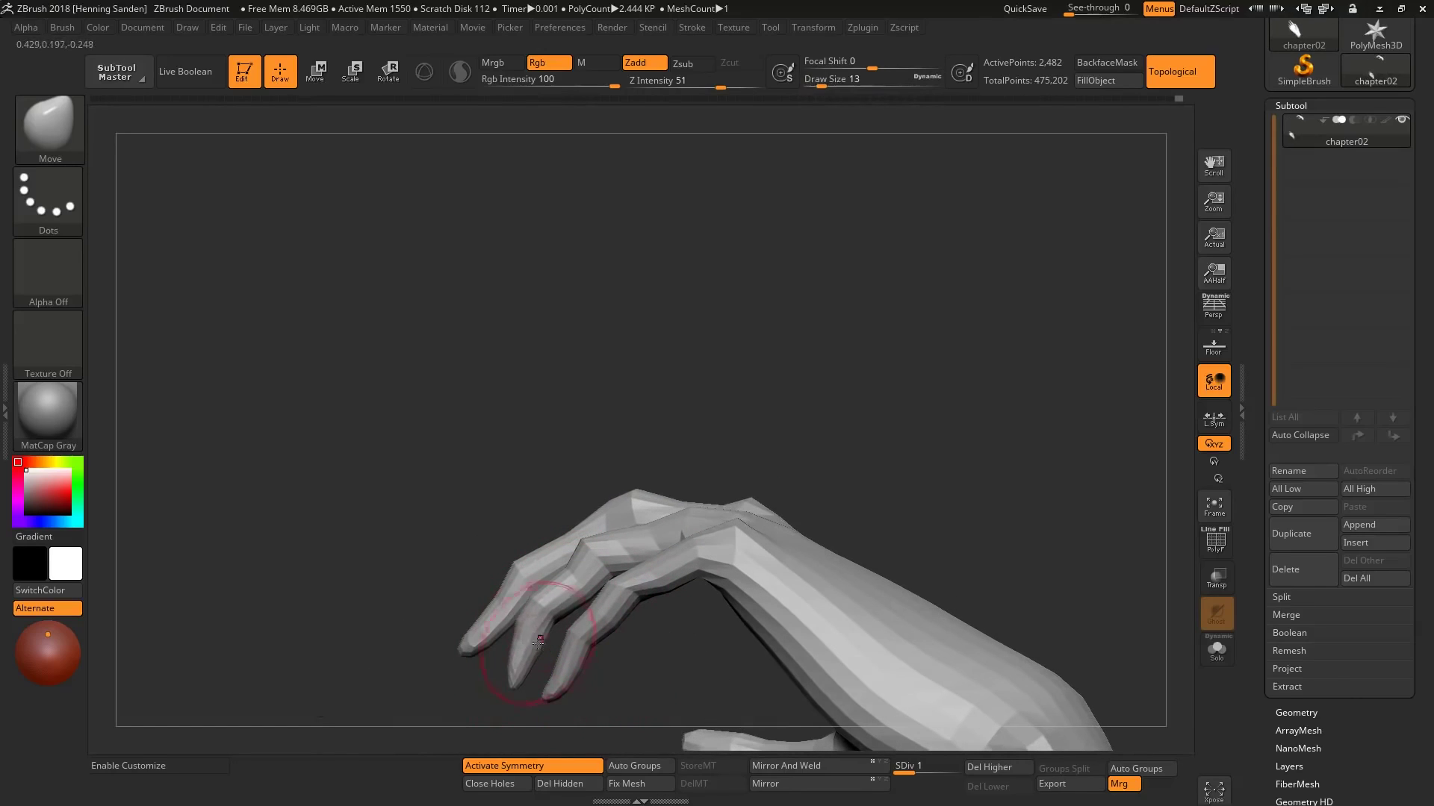
mouse_move(509, 673)
right_mouse_down()
mouse_move(576, 480)
mouse_move(550, 563)
mouse_move(656, 512)
mouse_move(706, 614)
right_mouse_up()
key("bracketright")
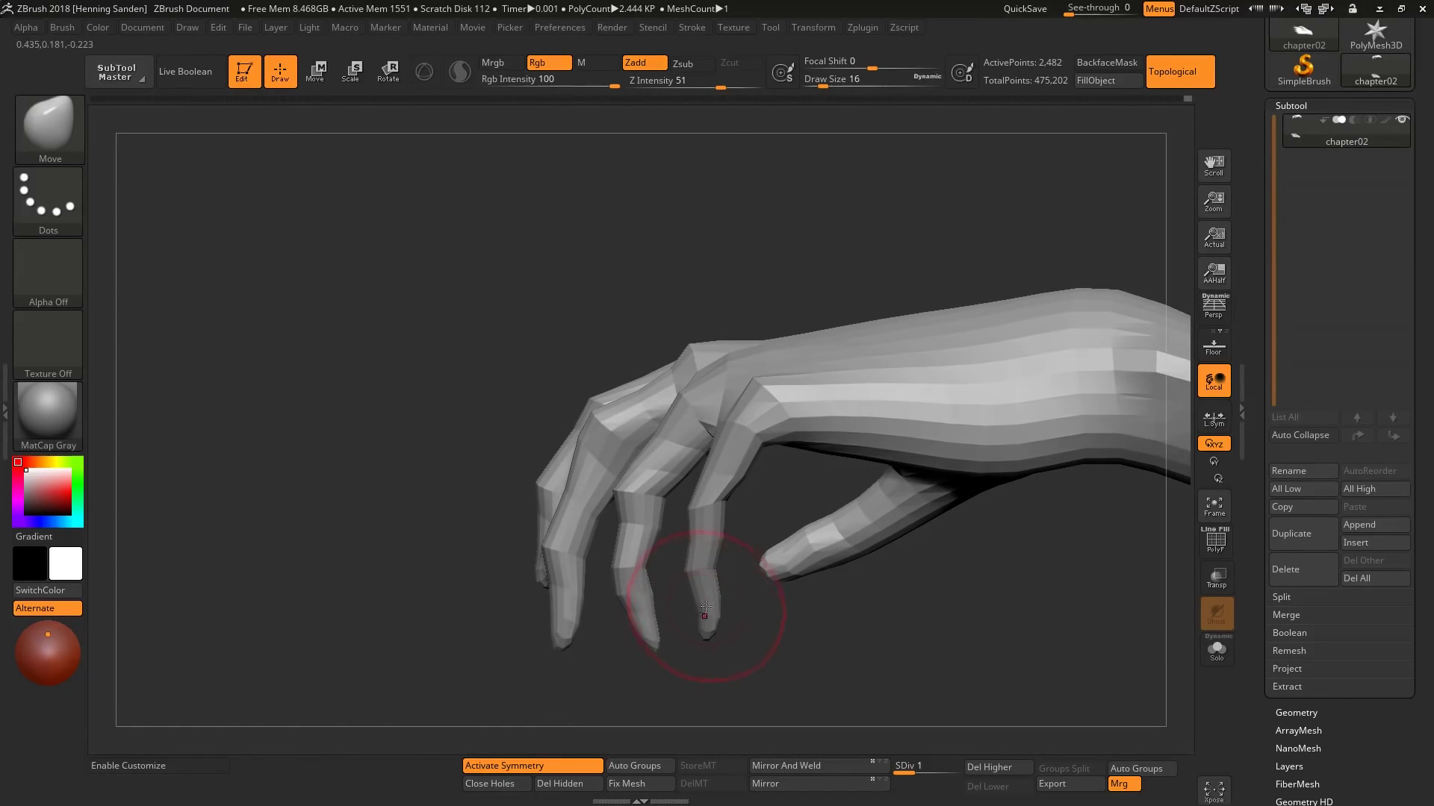
key("r")
mouse_move(682, 657)
left_mouse_down("ctrl")
mouse_move(695, 515)
mouse_move(731, 461)
left_mouse_up("ctrl")
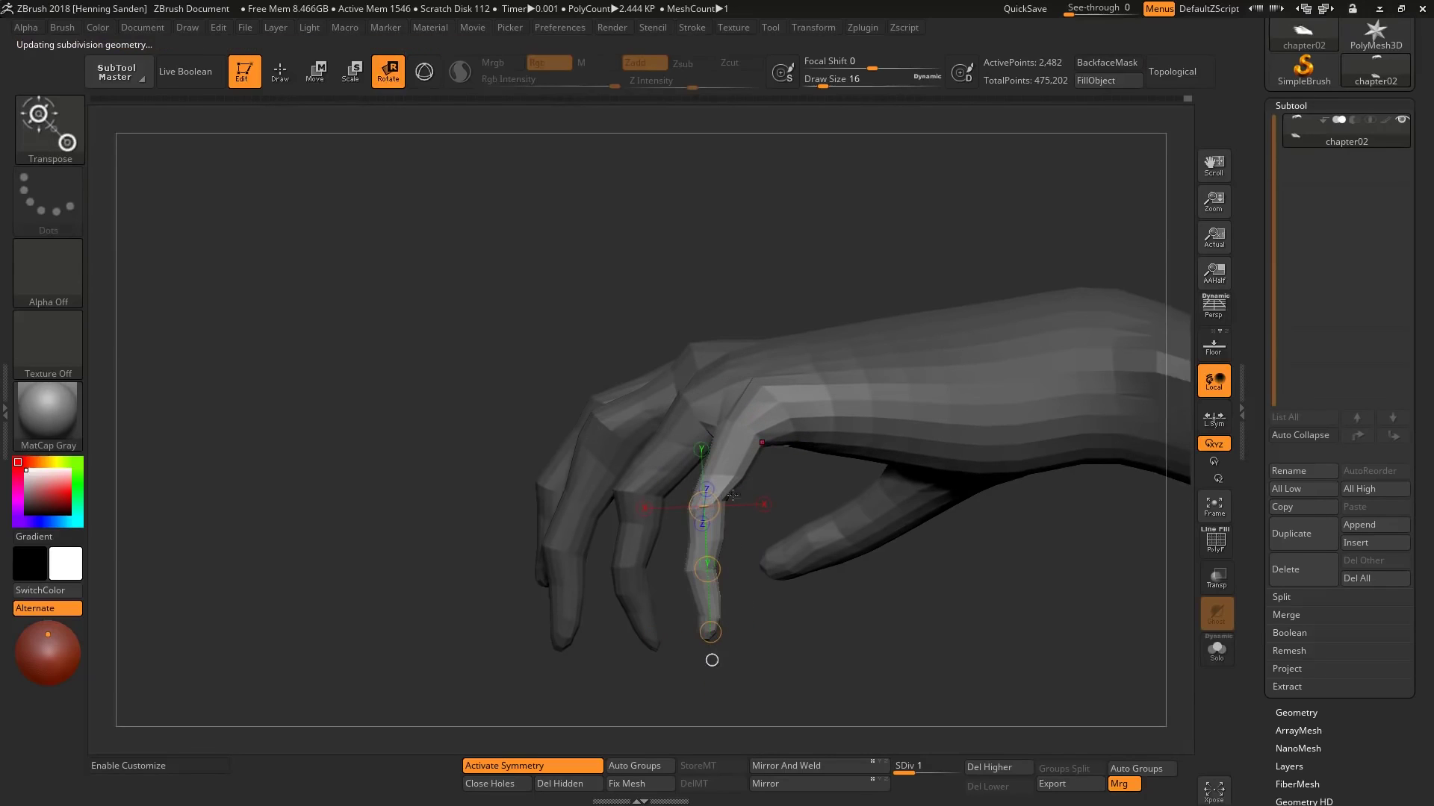
key("d")
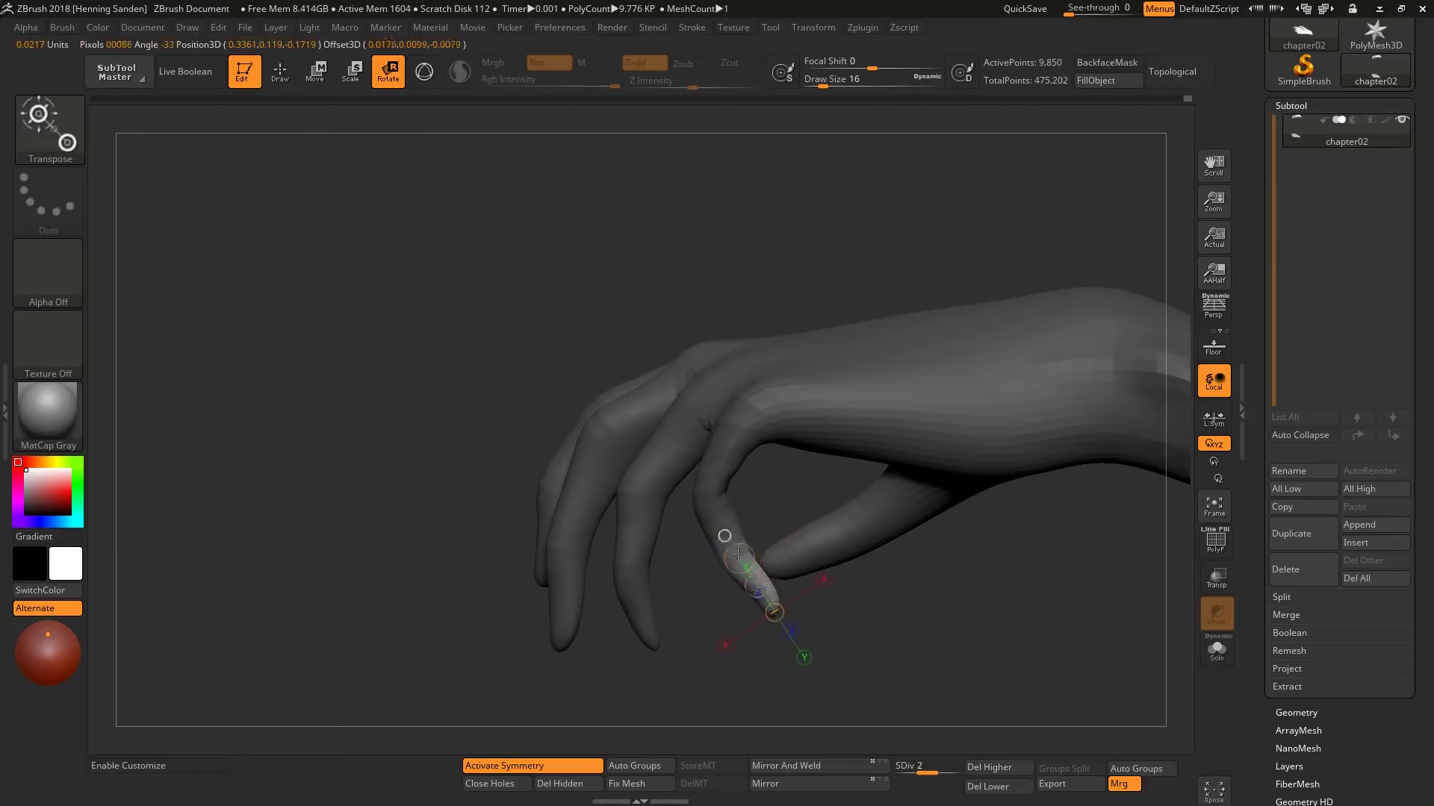
Step: Sculpt the fingers with the Move brush at sizes between 6 and 14
key("q")
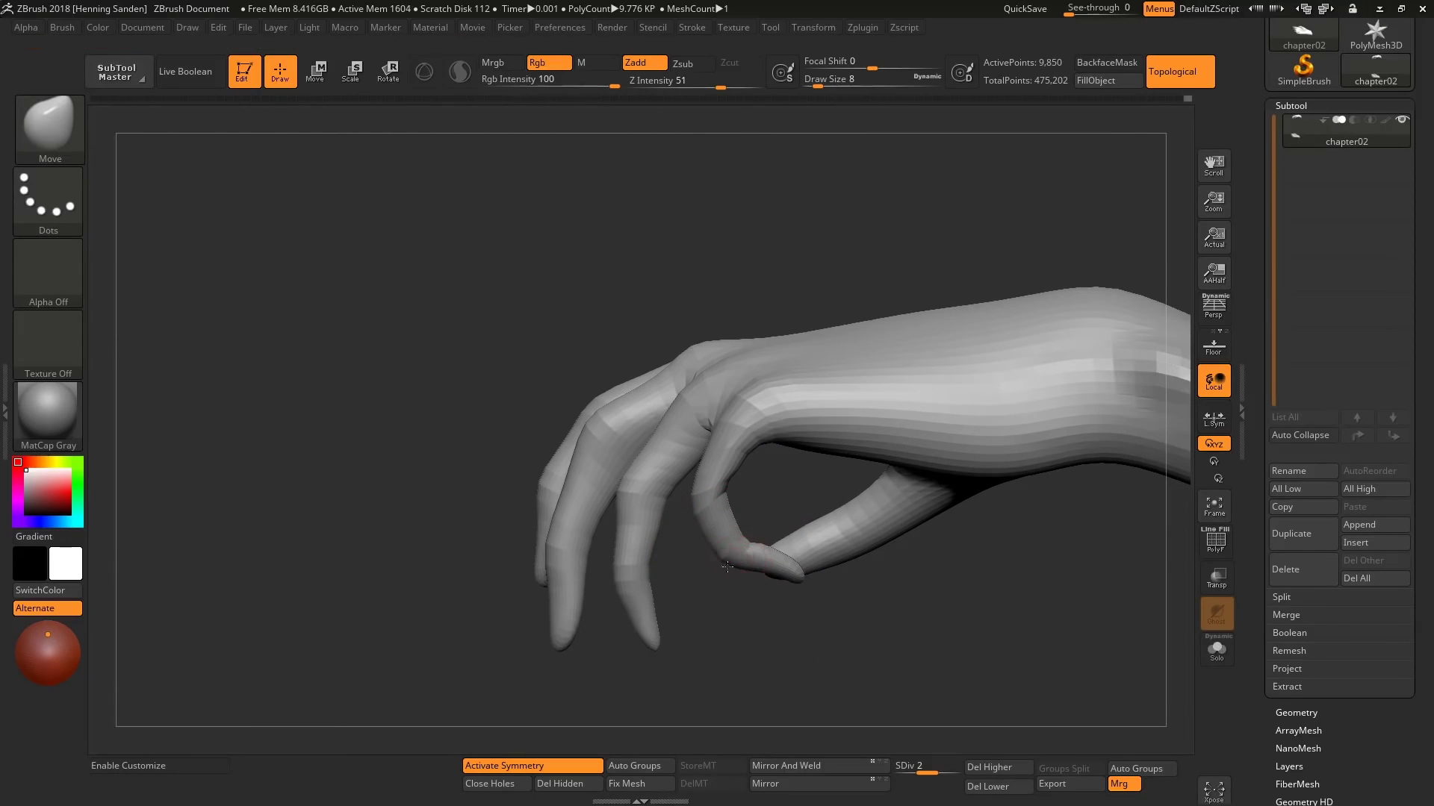
key("bracketright")
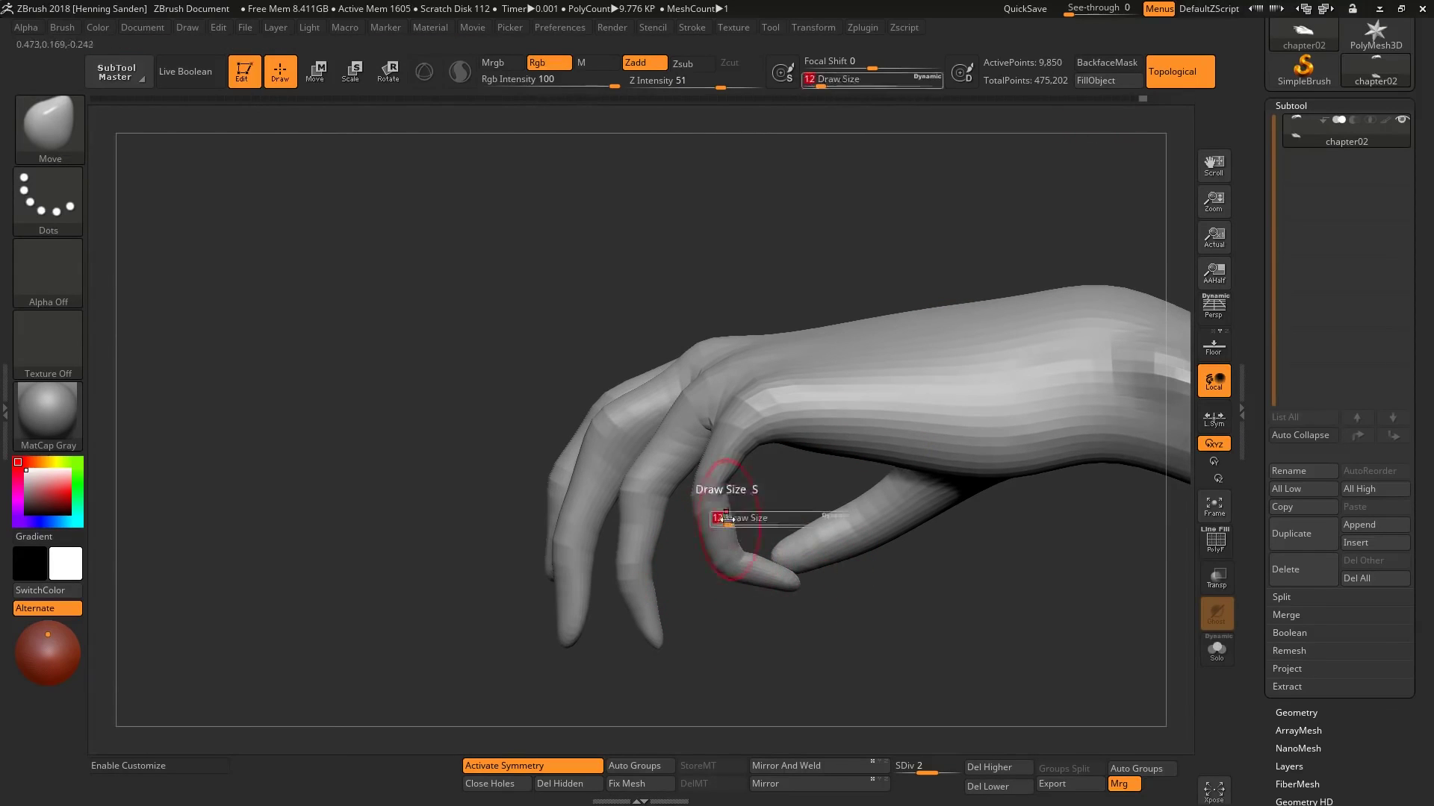
type("7")
key("Return")
mouse_move(726, 517)
right_mouse_down()
mouse_move(750, 490)
mouse_move(741, 528)
mouse_move(618, 448)
mouse_move(801, 590)
mouse_move(822, 586)
mouse_move(767, 569)
mouse_move(775, 524)
mouse_move(743, 474)
mouse_move(768, 448)
mouse_move(842, 470)
right_mouse_up()
key("bracketright")
key("bracketright")
key("bracketleft")
key("bracketright")
key("bracketleft")
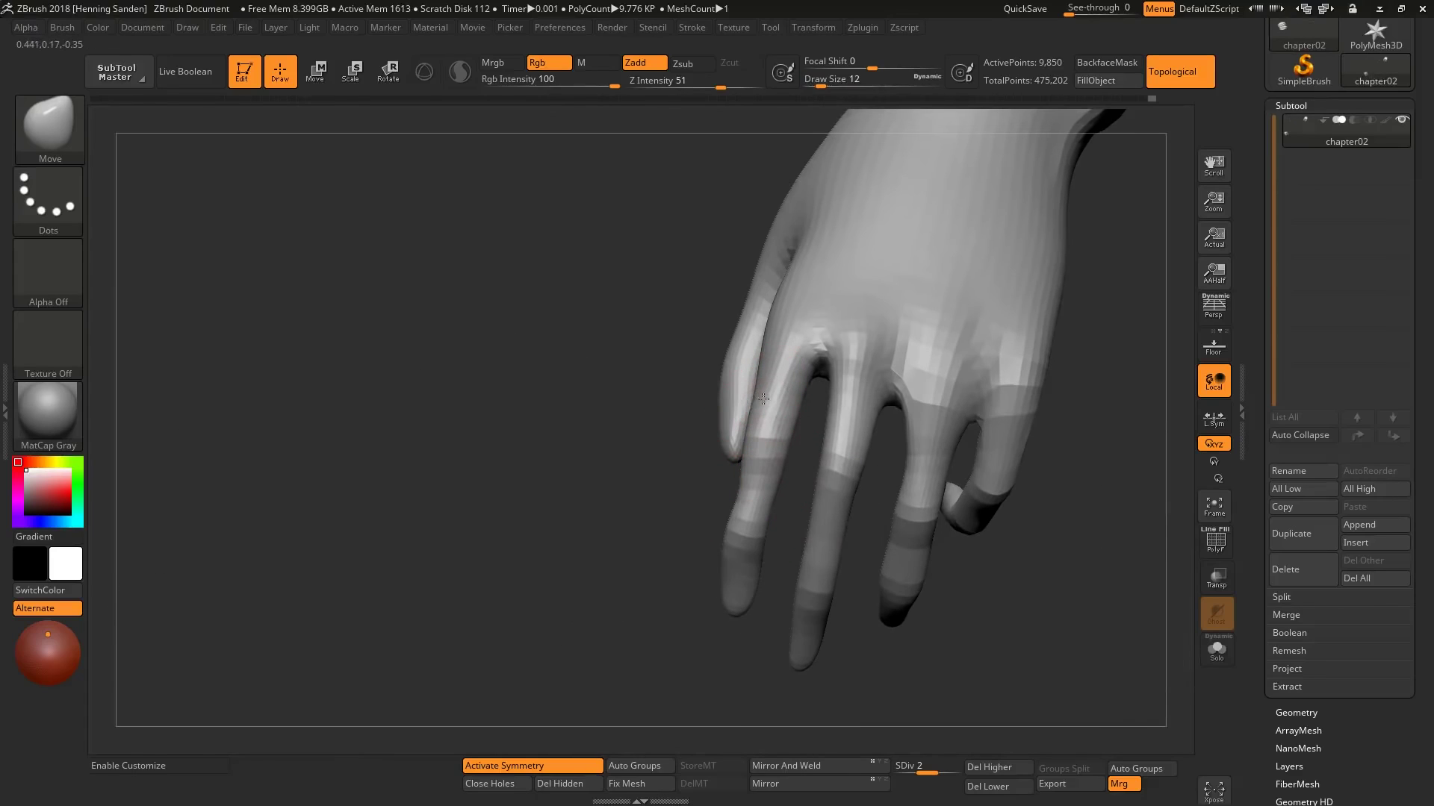
right_click_drag(837, 523, 828, 507)
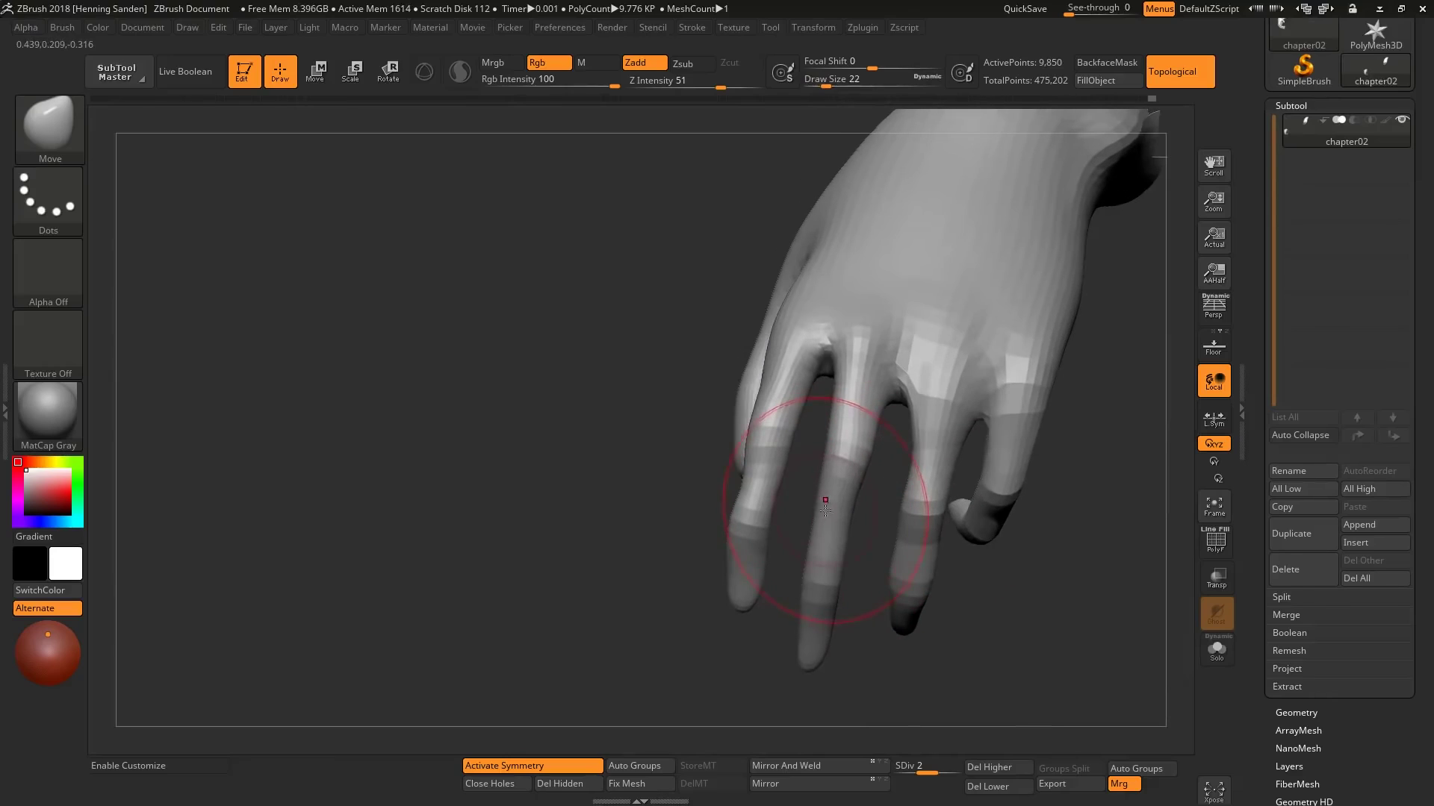
Step: Thicken and round the curled fingers with the Inflat and ClayBuildup brushes
key("b")
key("i")
key("n")
right_click_drag(917, 524, 949, 591)
right_click_drag(838, 535, 858, 515)
key("b")
key("c")
key("b")
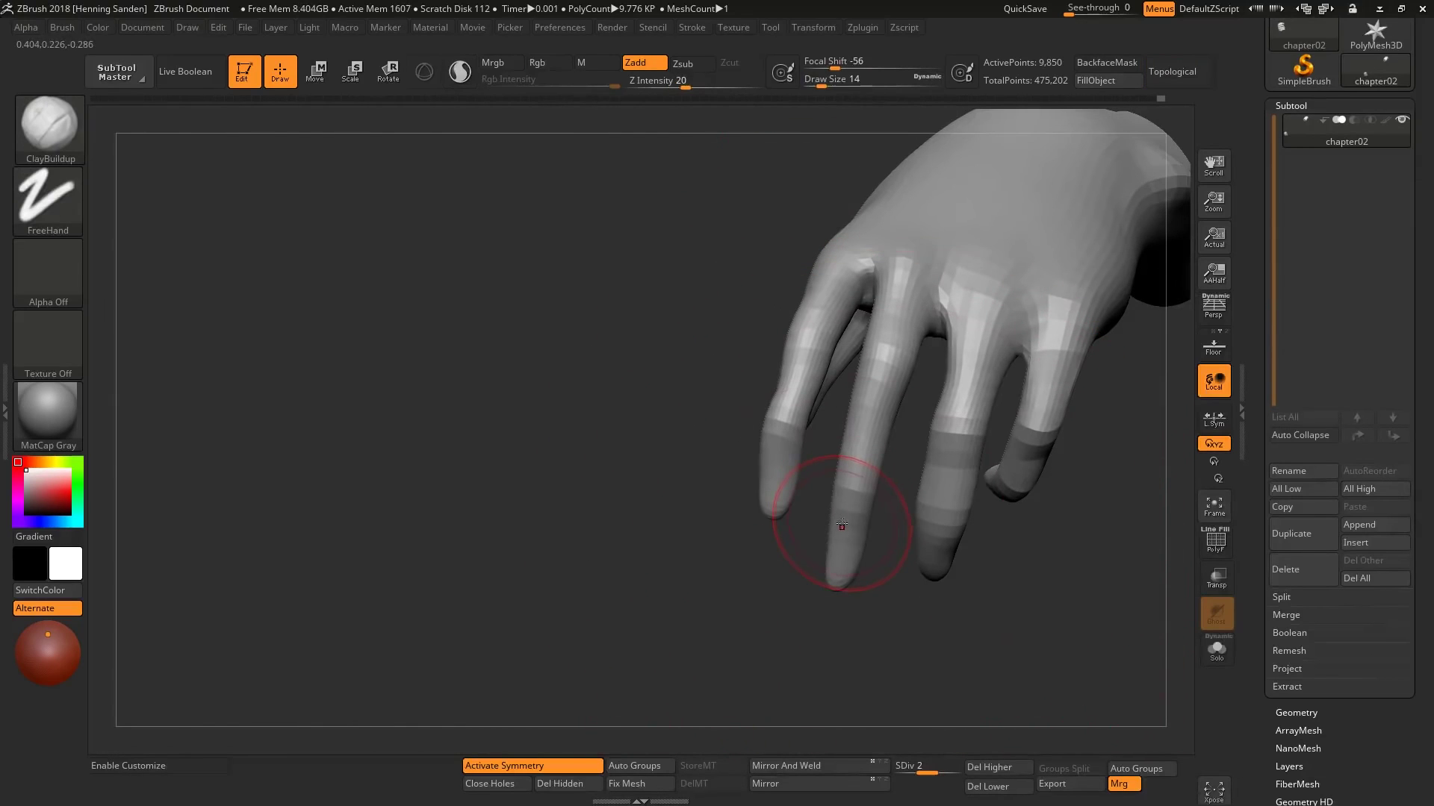
key("b")
key("m")
key("v")
key("ctrl")
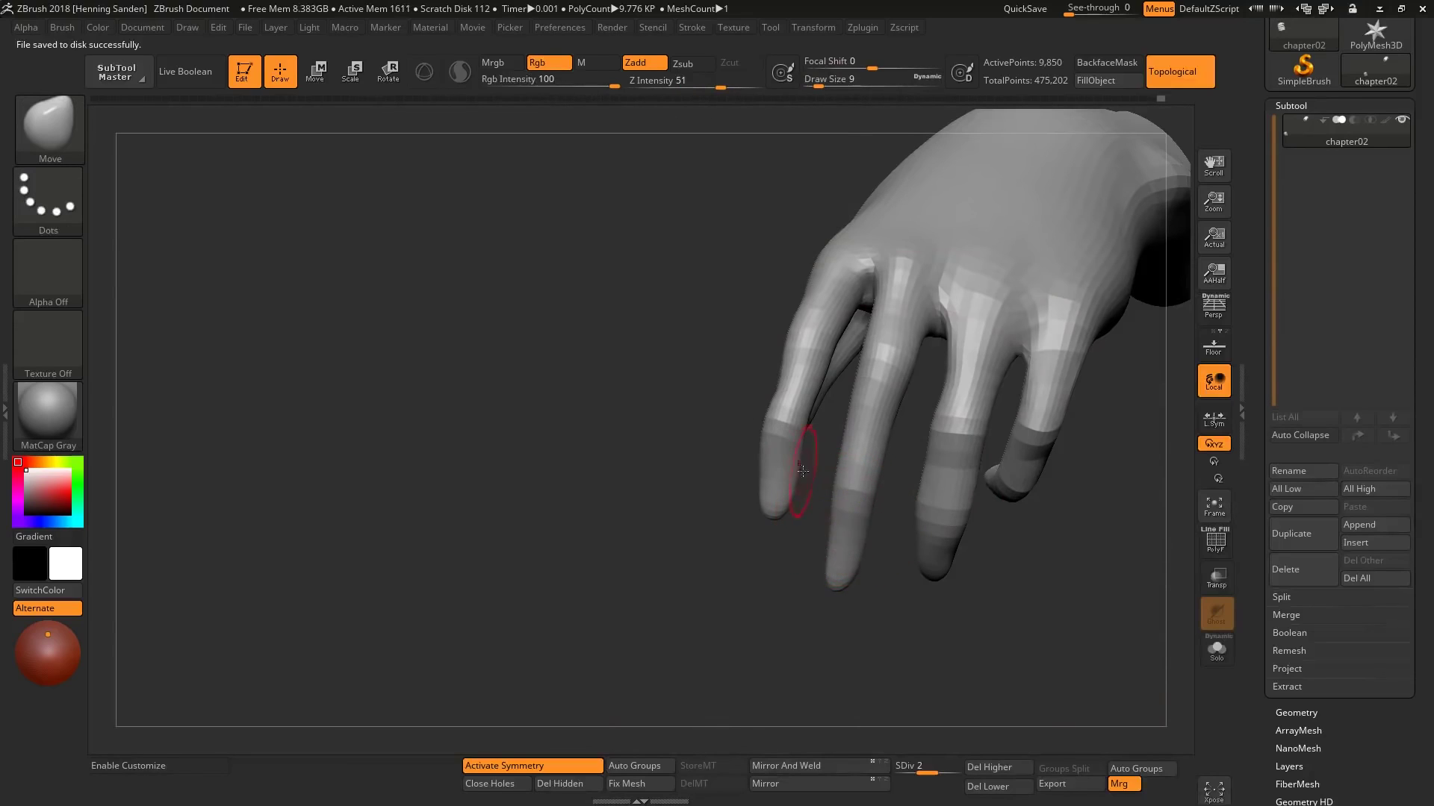
Step: Set the Move brush to size 7 and curl the fingers, viewing the hand from above
right_click_drag(738, 409, 796, 455)
key("s")
type("6")
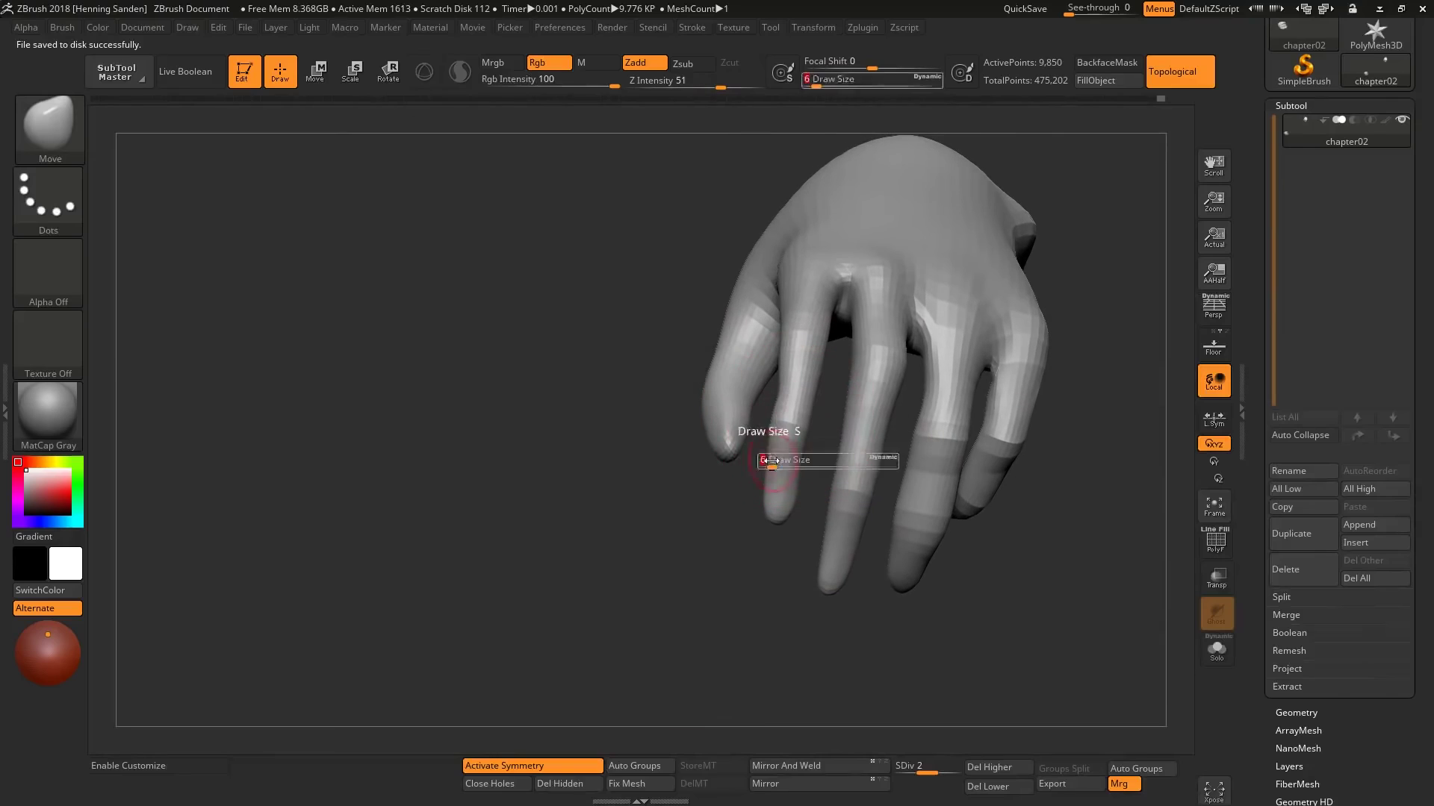
left_click_drag(790, 421, 777, 426)
mouse_move(776, 426)
right_mouse_down()
mouse_move(809, 410)
mouse_move(800, 320)
mouse_move(924, 311)
mouse_move(1056, 329)
mouse_move(1075, 351)
mouse_move(1030, 439)
mouse_move(1047, 440)
mouse_move(1070, 530)
mouse_move(1024, 502)
mouse_move(1045, 502)
mouse_move(1042, 486)
mouse_move(1009, 460)
right_mouse_up()
key("s")
mouse_move(1038, 572)
right_mouse_down()
mouse_move(889, 534)
mouse_move(930, 478)
mouse_move(931, 448)
mouse_move(902, 481)
mouse_move(954, 470)
mouse_move(912, 448)
mouse_move(877, 527)
mouse_move(888, 538)
mouse_move(708, 449)
mouse_move(736, 496)
mouse_move(834, 503)
mouse_move(812, 468)
mouse_move(817, 381)
right_mouse_up()
Step: Enlarge the brush to size 18 and bend the fingers from a side view
key("s")
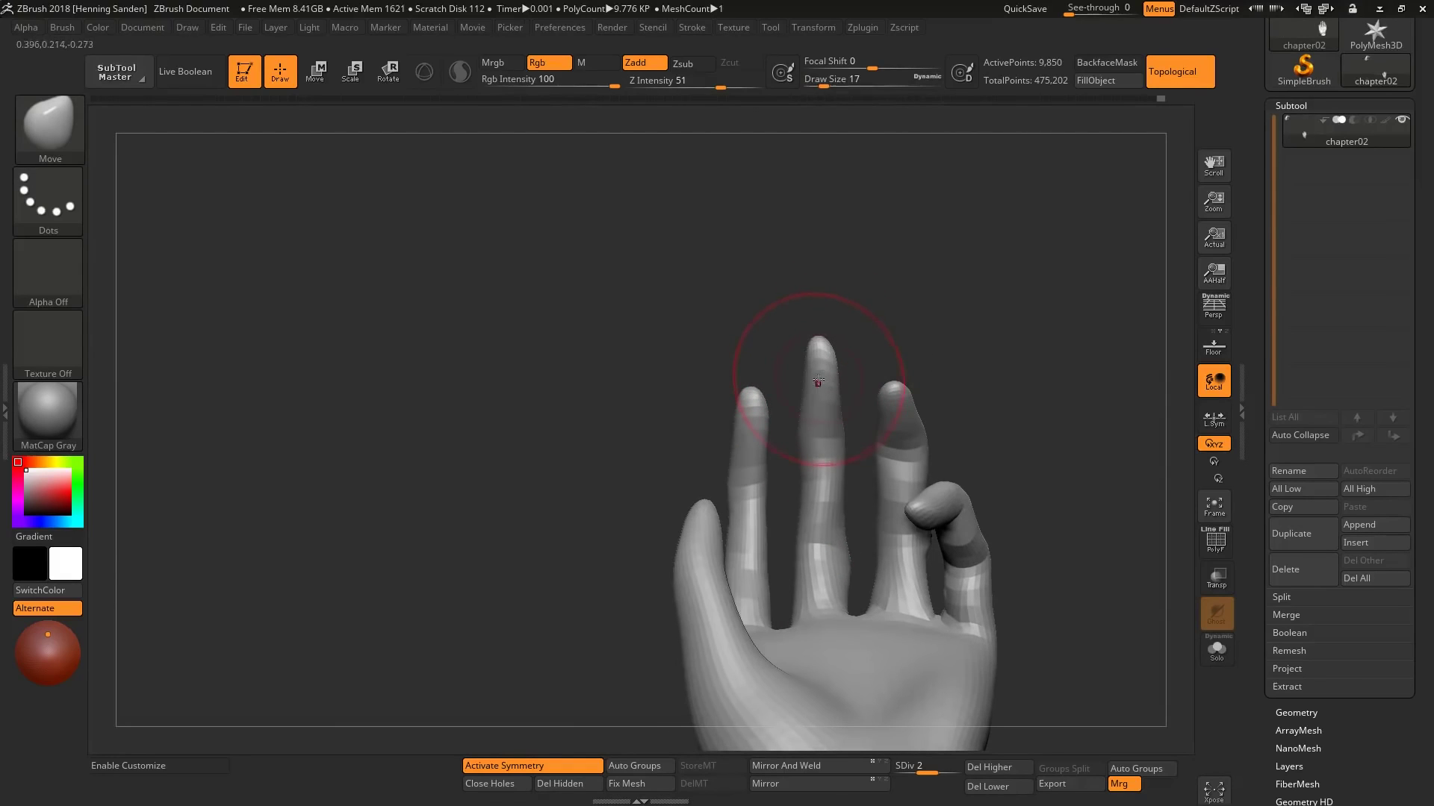
mouse_move(750, 451)
right_mouse_down()
mouse_move(804, 522)
mouse_move(878, 575)
mouse_move(855, 567)
right_mouse_up()
key("s")
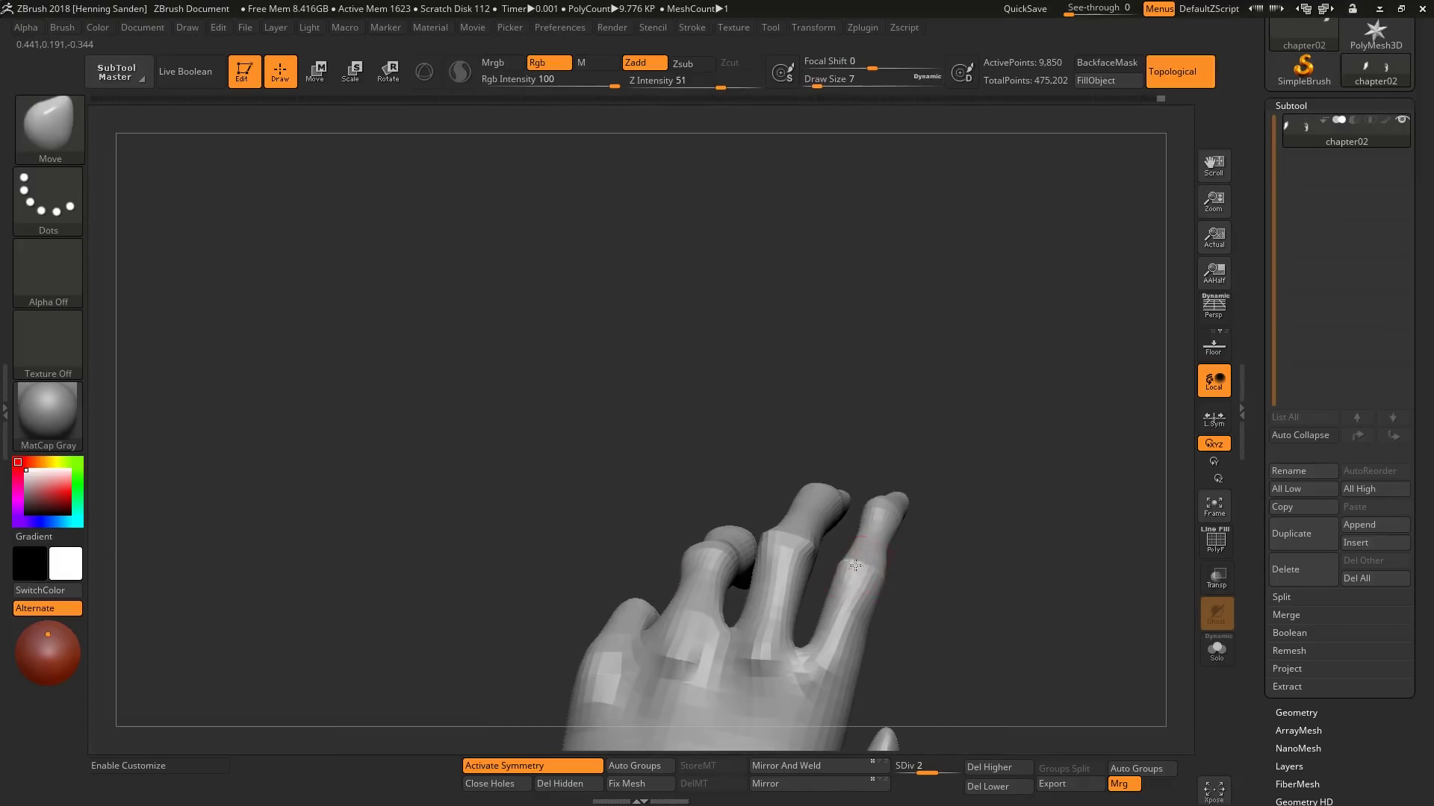
key("s")
left_click(887, 512)
mouse_move(887, 512)
right_mouse_down()
mouse_move(881, 495)
mouse_move(768, 486)
mouse_move(746, 416)
mouse_move(769, 503)
mouse_move(758, 494)
mouse_move(749, 378)
mouse_move(701, 320)
mouse_move(715, 341)
mouse_move(838, 269)
mouse_move(929, 304)
mouse_move(911, 321)
mouse_move(928, 348)
mouse_move(922, 254)
mouse_move(870, 336)
mouse_move(763, 390)
mouse_move(661, 484)
mouse_move(694, 516)
mouse_move(746, 515)
mouse_move(796, 355)
mouse_move(785, 513)
mouse_move(905, 433)
mouse_move(895, 384)
mouse_move(930, 407)
mouse_move(863, 370)
mouse_move(864, 285)
mouse_move(896, 262)
mouse_move(858, 282)
mouse_move(804, 386)
mouse_move(835, 379)
right_mouse_up()
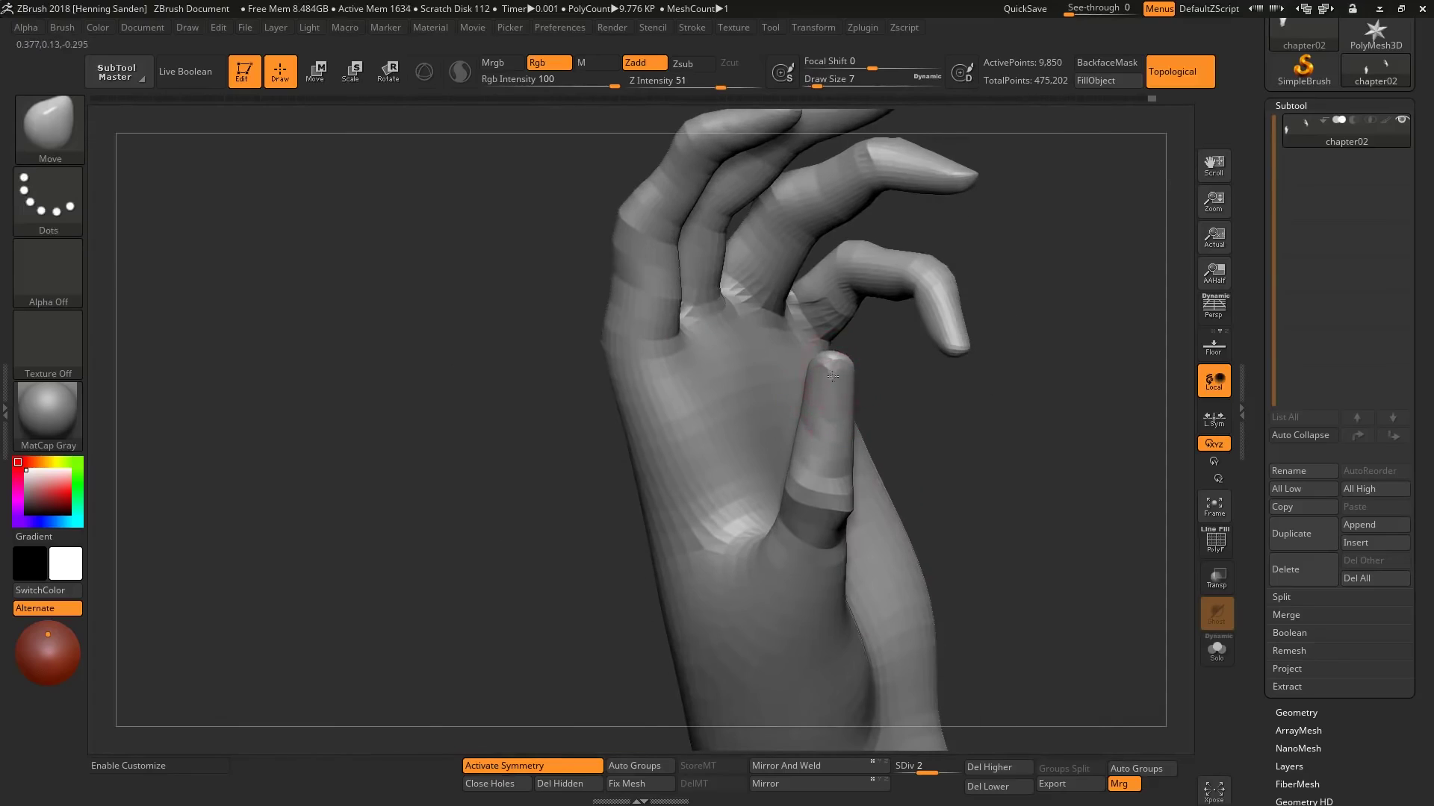
Step: Refine the finger curls close up at brush size 12, then zoom out to both hands
key("s")
left_click_drag(833, 379, 839, 378)
mouse_move(839, 378)
right_mouse_down()
mouse_move(848, 368)
mouse_move(888, 411)
right_mouse_up()
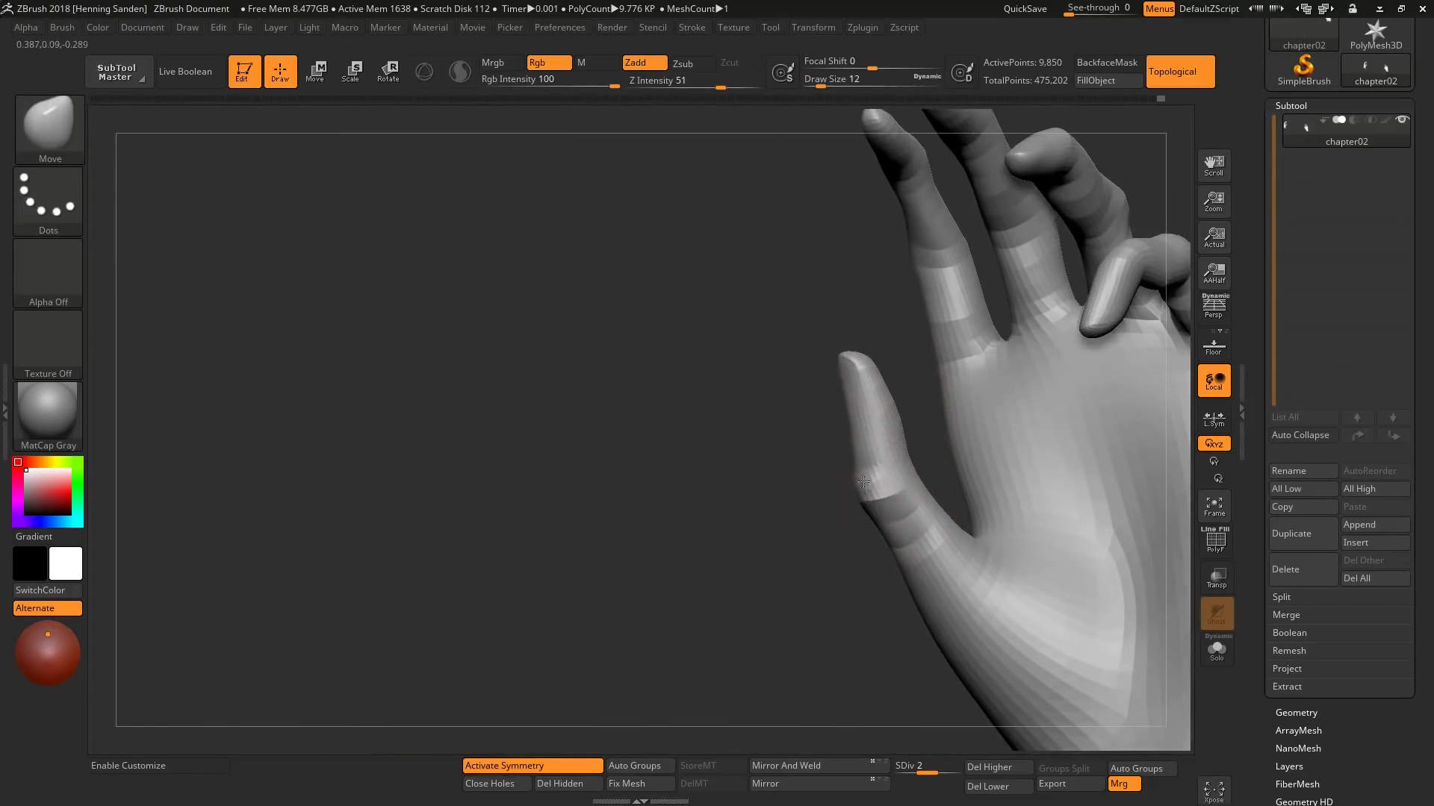
mouse_move(864, 481)
right_mouse_down()
mouse_move(894, 465)
mouse_move(858, 499)
mouse_move(736, 480)
mouse_move(787, 410)
mouse_move(862, 442)
mouse_move(864, 538)
mouse_move(777, 485)
right_mouse_up()
key("s")
left_click(971, 567, "ctrl+shift")
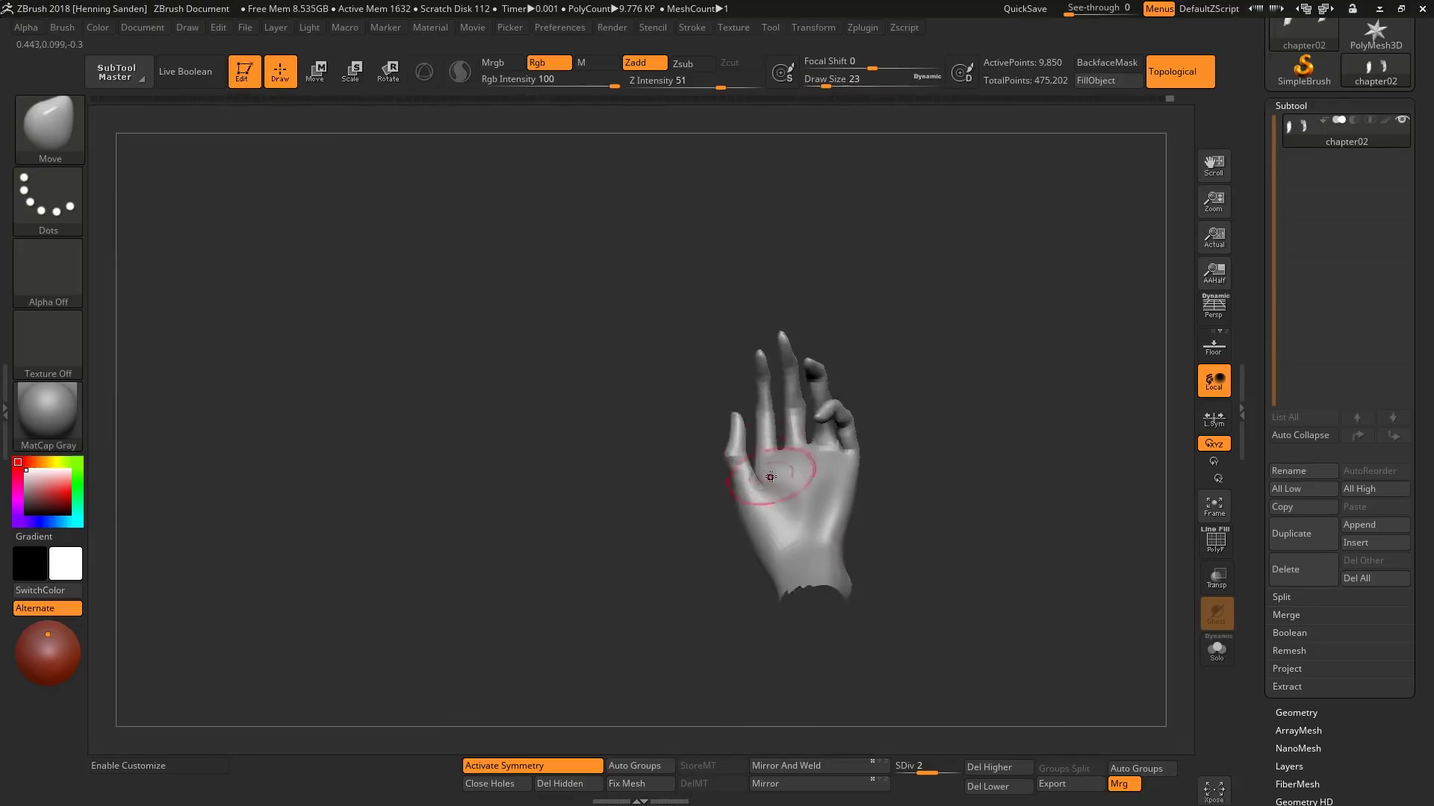
Step: Unhide the full creature body and place the transpose line on the right hand
left_click(867, 367, "ctrl+shift")
key("f")
right_click_drag(867, 367, 822, 373, "shift")
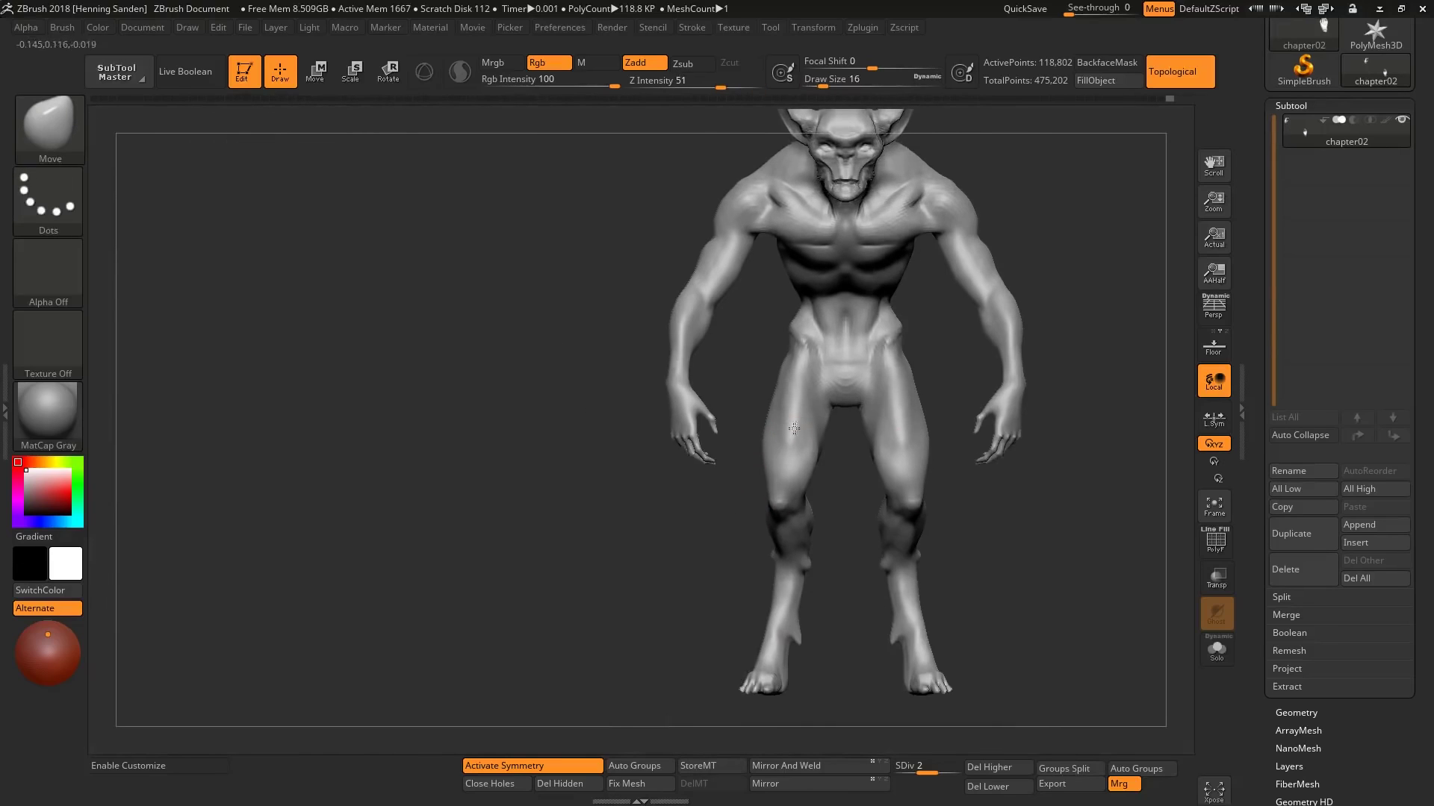
key("e")
left_click_drag(911, 420, 943, 438)
key("r")
Step: Mask all but the forearms, then scale, rotate and shift both hands inward before unmasking
left_click_drag(959, 314, 958, 416, "ctrl")
key("shift+d")
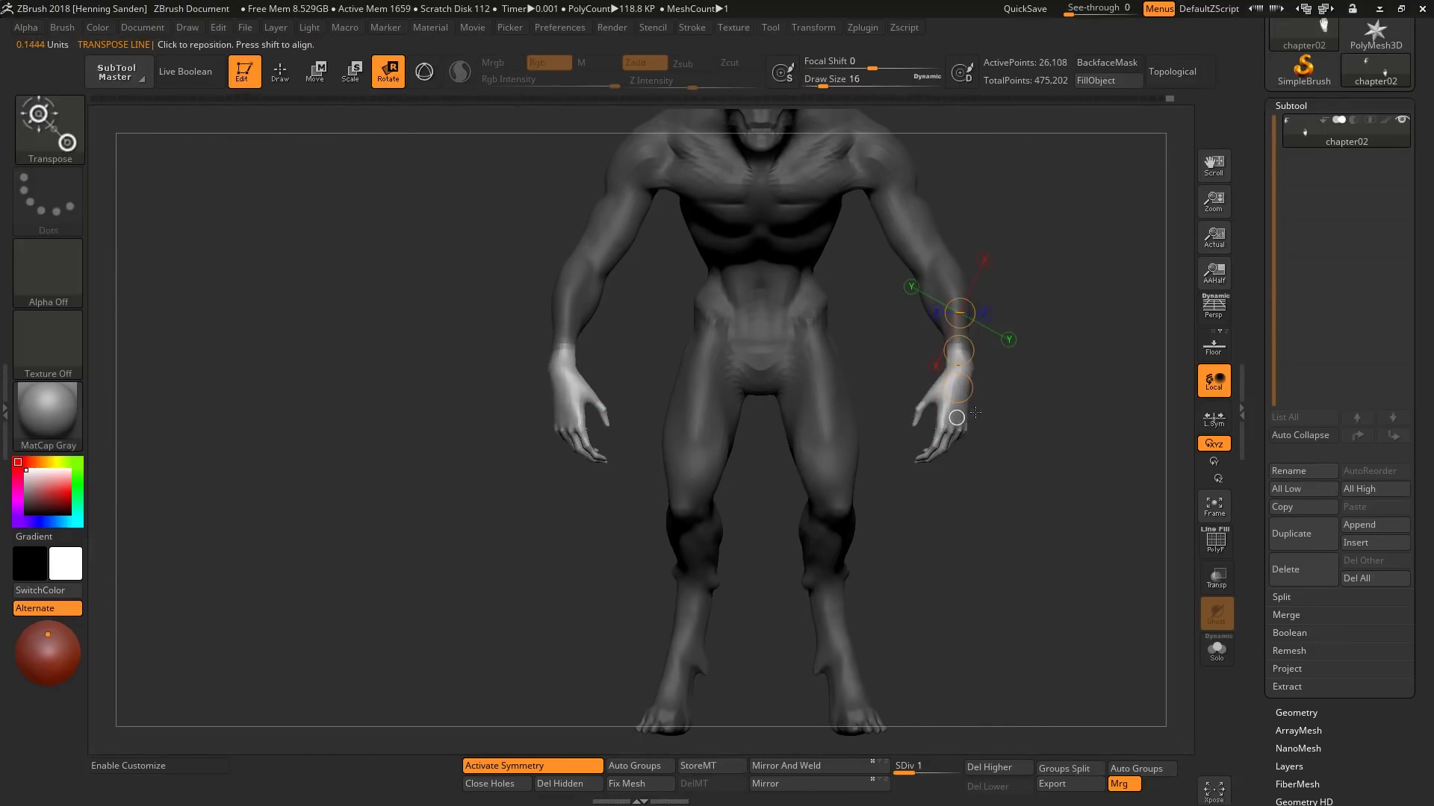
left_click_drag(961, 366, 934, 458)
key("w")
mouse_move(906, 407)
left_mouse_down()
mouse_move(990, 407)
mouse_move(946, 407)
mouse_move(926, 446)
mouse_move(899, 455)
left_mouse_up()
left_click(1025, 309, "ctrl")
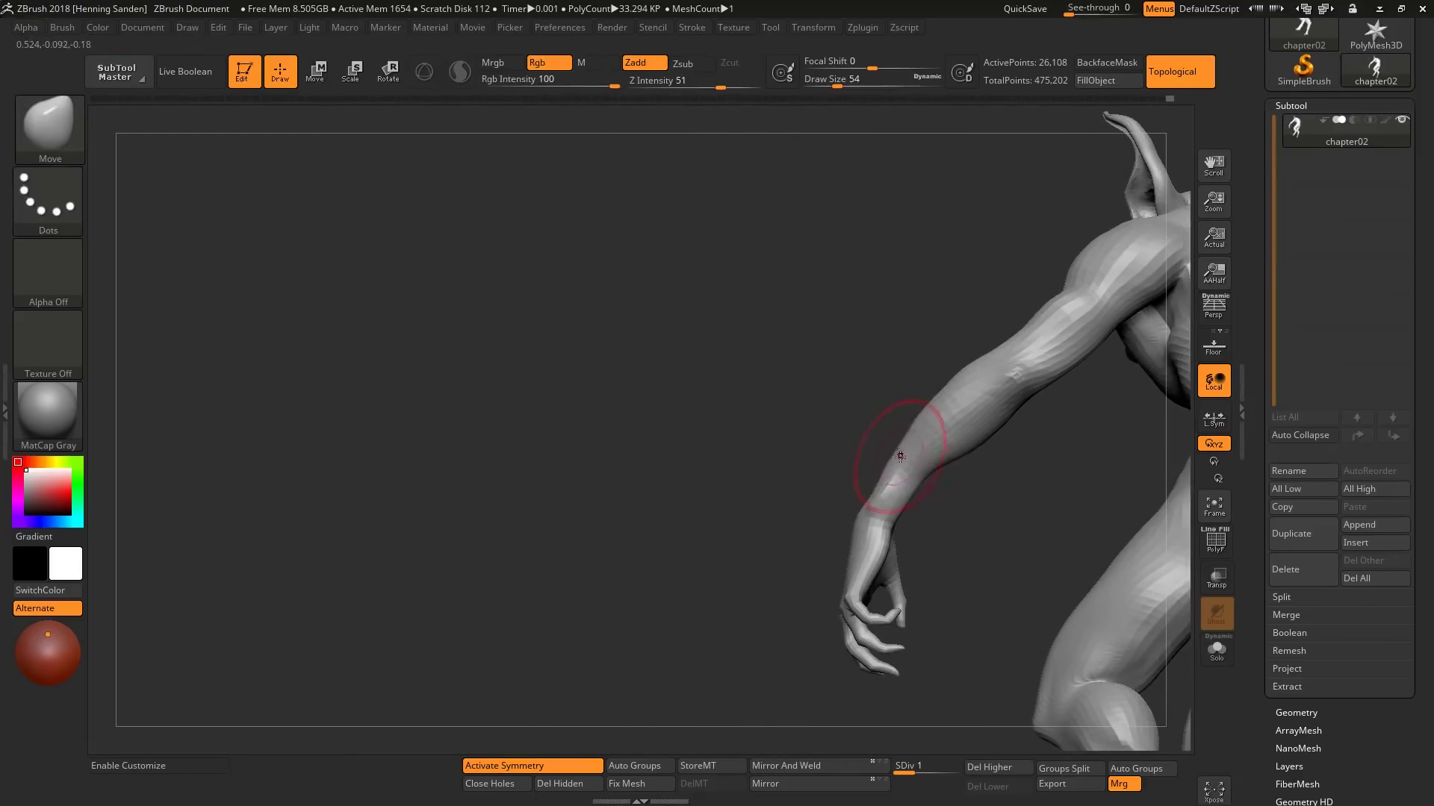